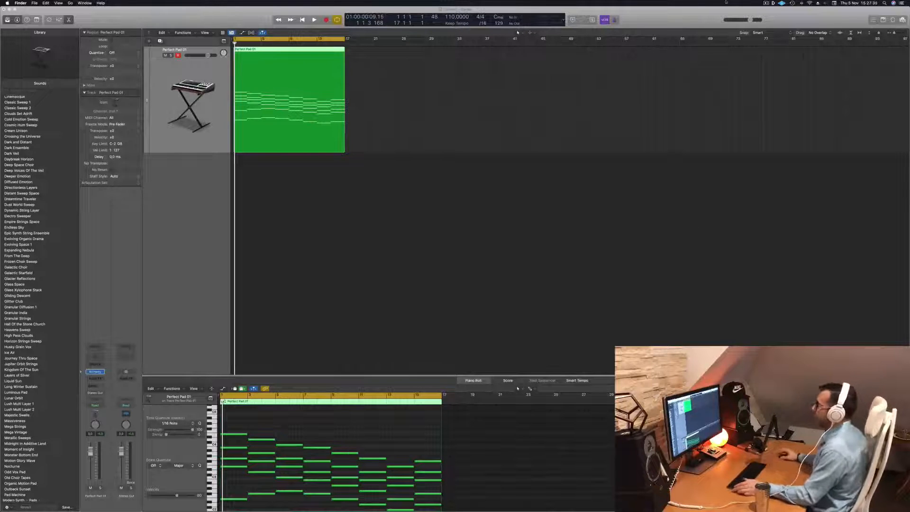
- Show the Musical Typing keyboard clear of the pad region and start playback
{"action": "left_click", "coordinate": [521, 179]}
{"action": "key", "text": "super+k"}
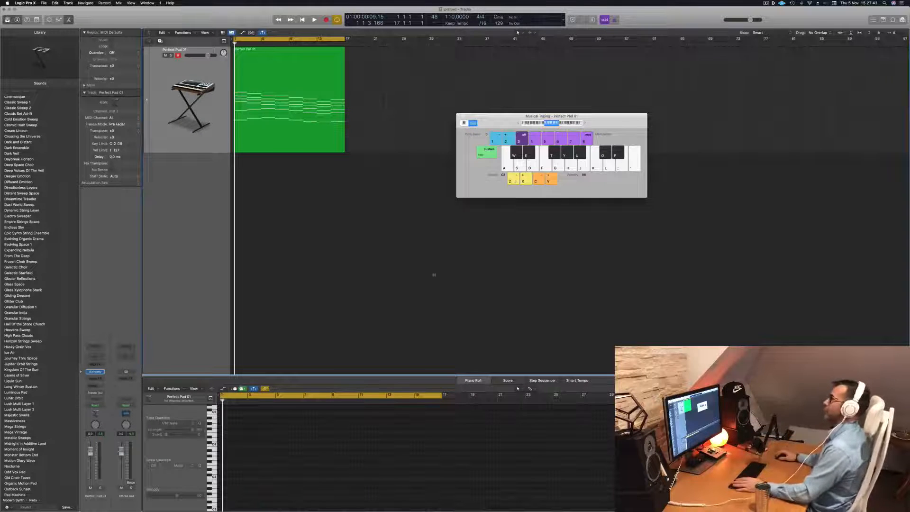
{"action": "left_click_drag", "start_coordinate": [600, 122], "coordinate": [621, 126]}
{"action": "key", "text": "space"}
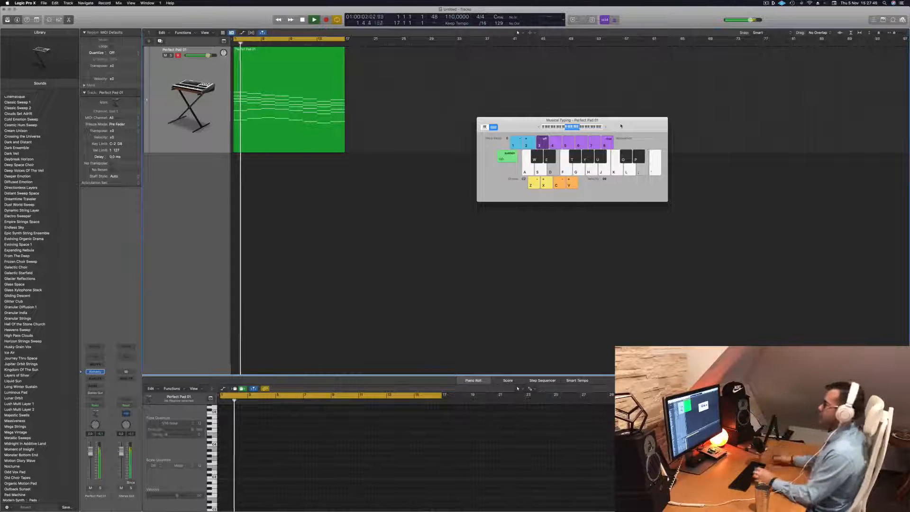
- Stop playback and copy the Perfect Pad 01 region to about bar 36 on the same track
{"action": "left_click", "coordinate": [333, 72]}
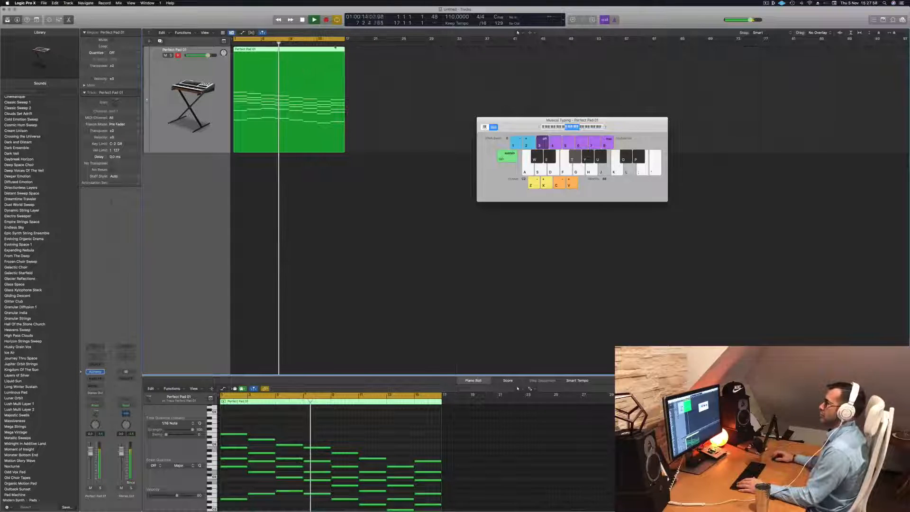
{"action": "key", "text": "space"}
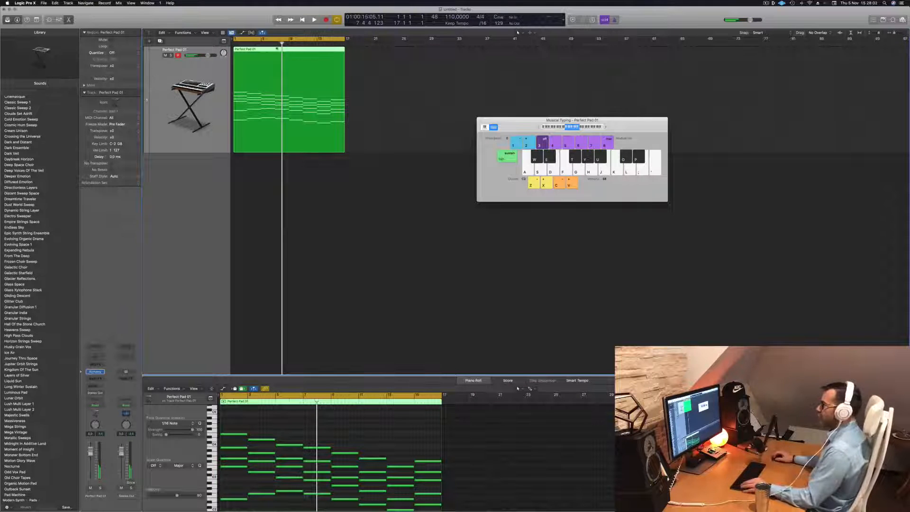
{"action": "left_click_drag", "start_coordinate": [288, 50], "coordinate": [531, 67]}
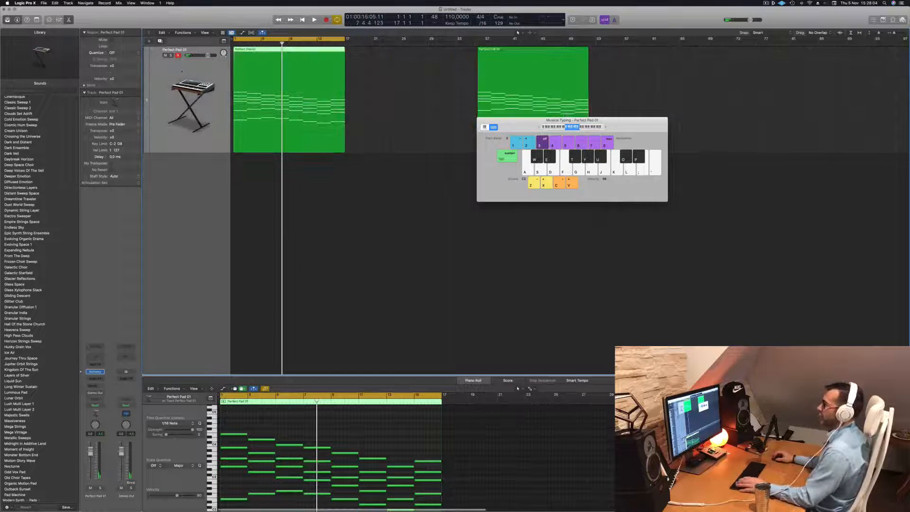
- Open the pad track's Alchemy instrument, listen to the sound from the start, and close the plug-in window
{"action": "left_click", "coordinate": [96, 372]}
{"action": "key", "text": "space"}
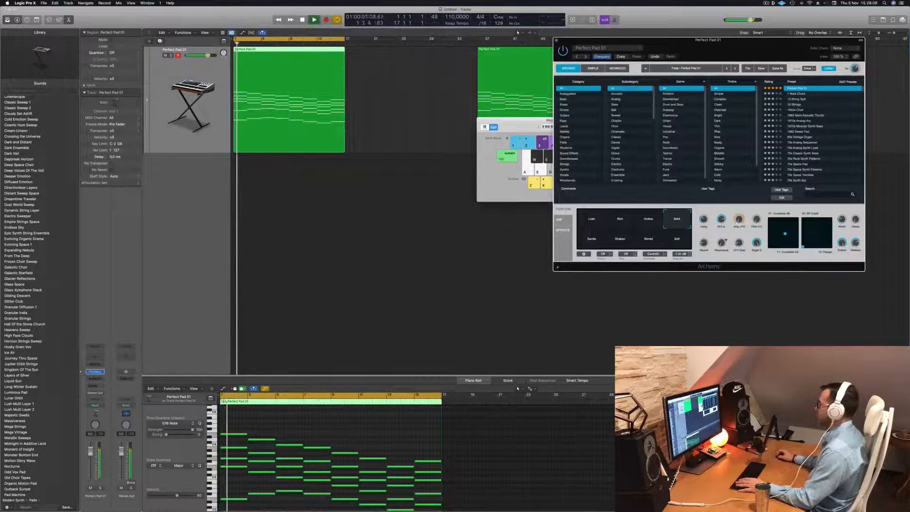
{"action": "key", "text": "Return"}
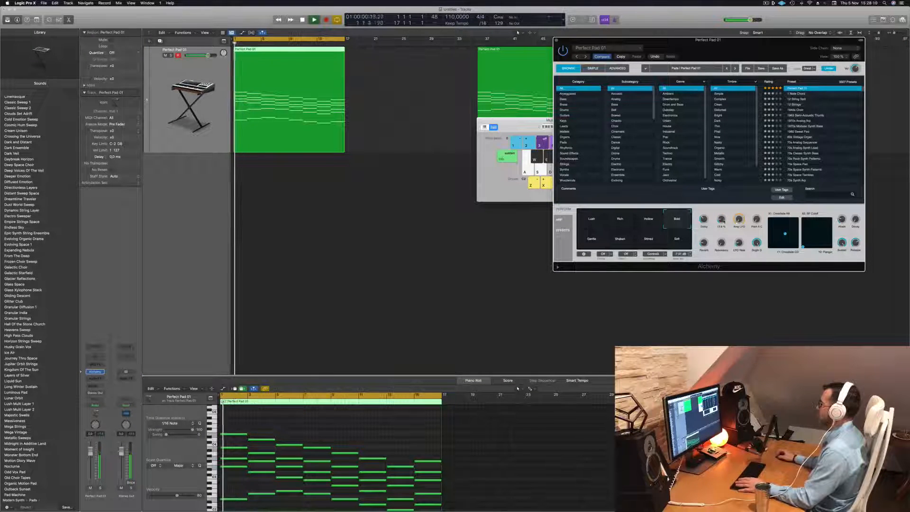
{"action": "left_click_drag", "start_coordinate": [722, 48], "coordinate": [685, 51]}
{"action": "key", "text": "space"}
{"action": "key", "text": "super+w"}
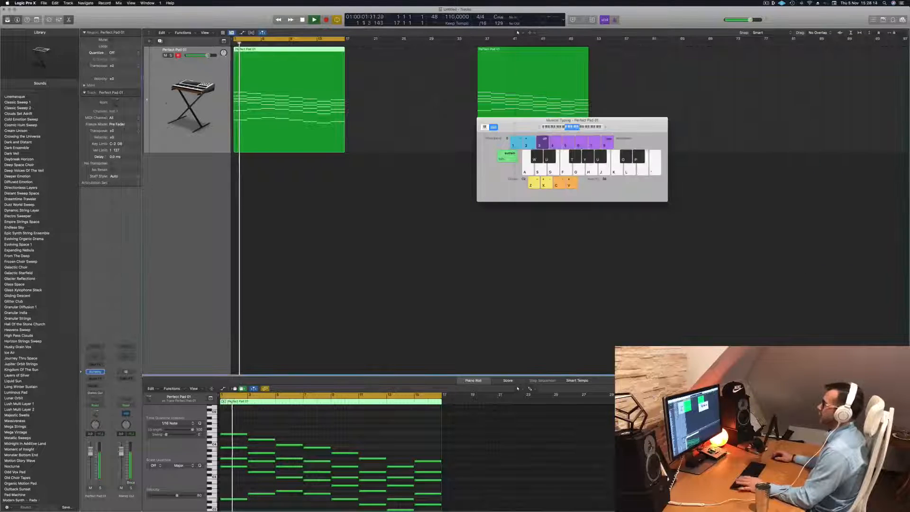
- Lower the Perfect Pad 01 track's volume slightly while it plays from the start
{"action": "key", "text": "Return"}
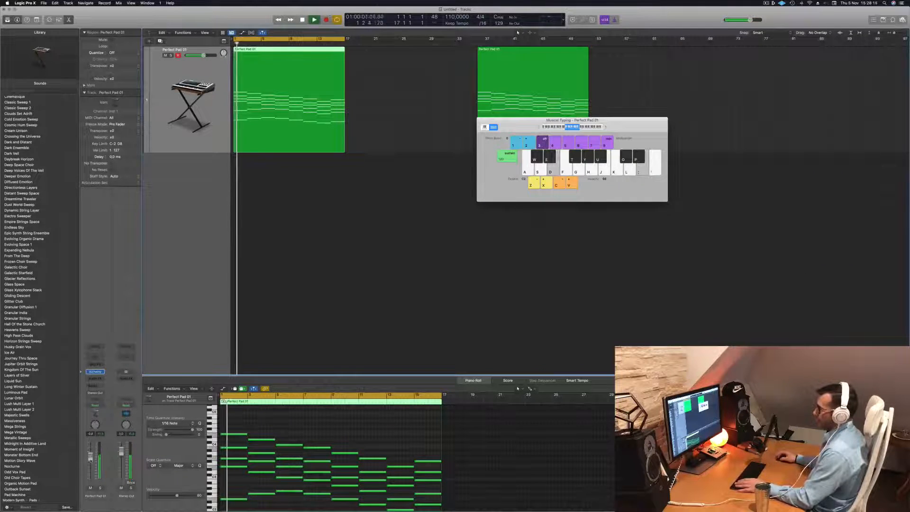
{"action": "left_click_drag", "start_coordinate": [91, 459], "coordinate": [90, 462]}
{"action": "key", "text": "Return"}
{"action": "left_click", "coordinate": [290, 317]}
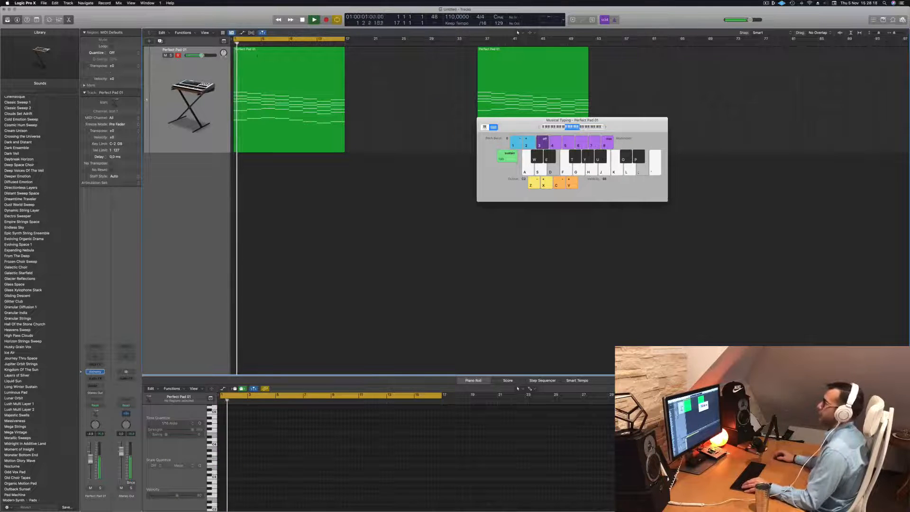
- Duplicate the Perfect Pad 01 track and copy its first region onto the new track at bar 1
{"action": "left_click", "coordinate": [257, 56]}
{"action": "key", "text": "super+d"}
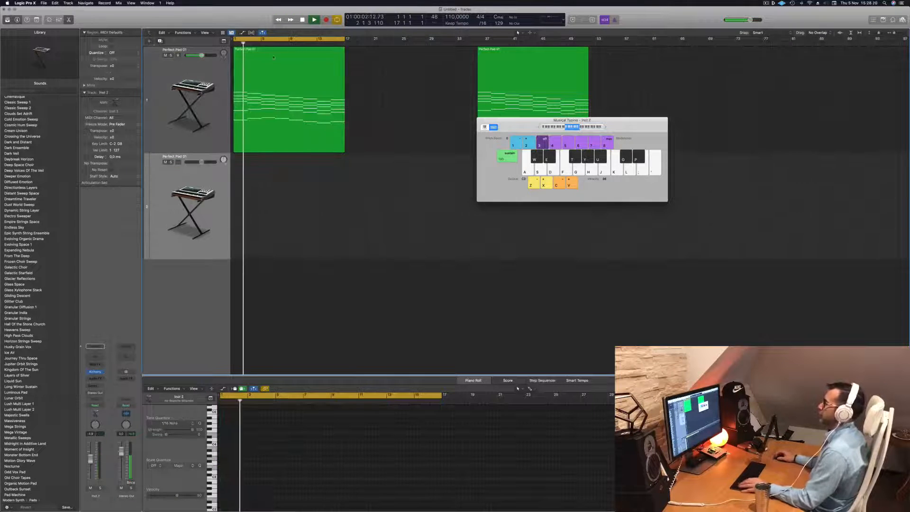
{"action": "left_click_drag", "start_coordinate": [274, 58], "coordinate": [273, 165]}
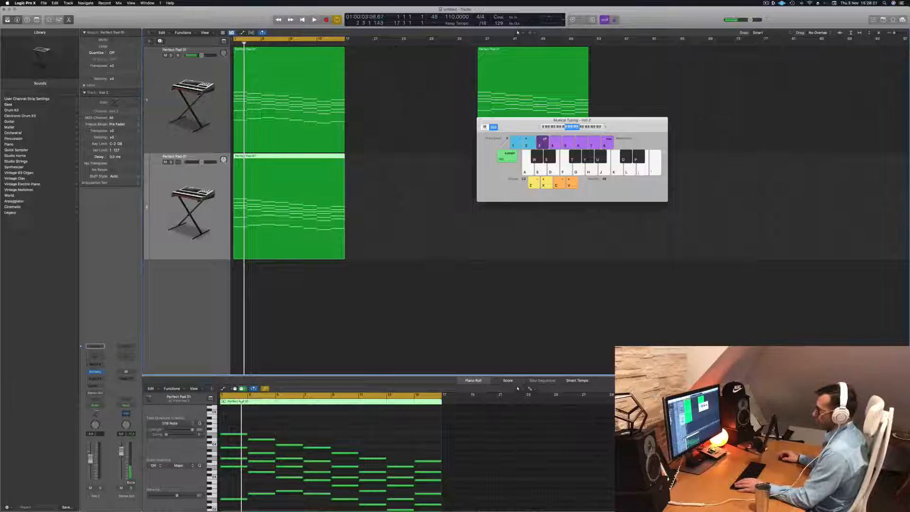
- Replace Alchemy on the second track with the stereo Studio Strings instrument and listen to the part
{"action": "left_click", "coordinate": [101, 372]}
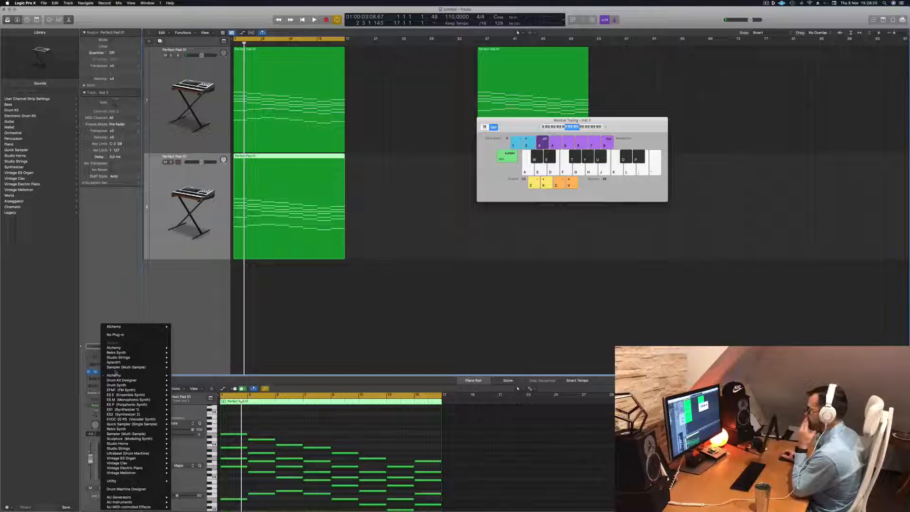
{"action": "mouse_move", "coordinate": [122, 376]}
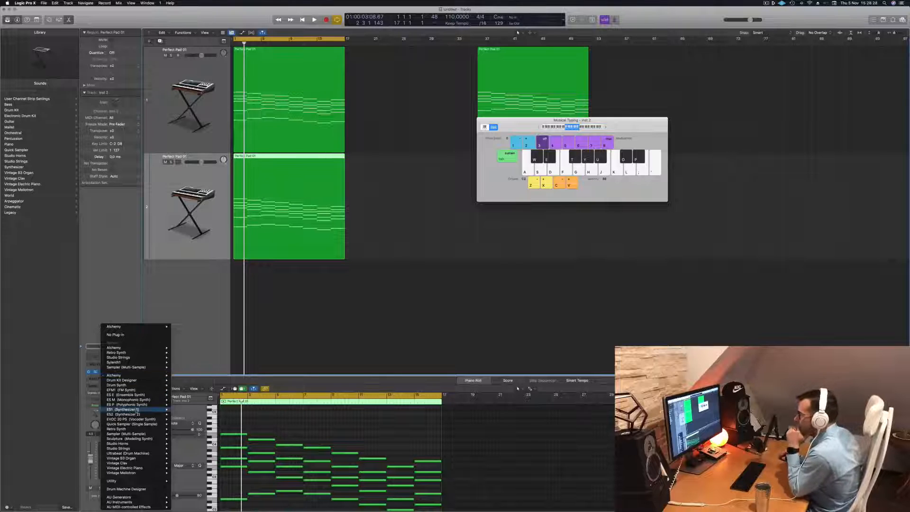
{"action": "mouse_move", "coordinate": [139, 450]}
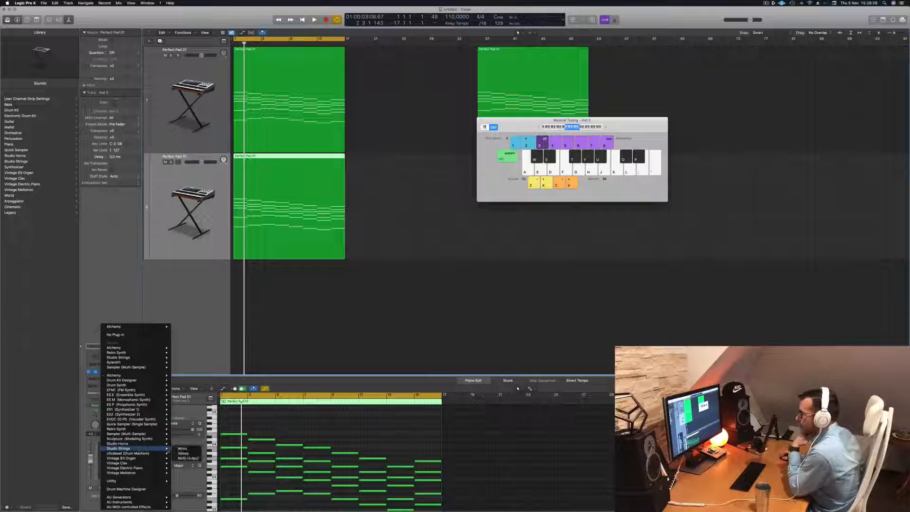
{"action": "left_click", "coordinate": [183, 453]}
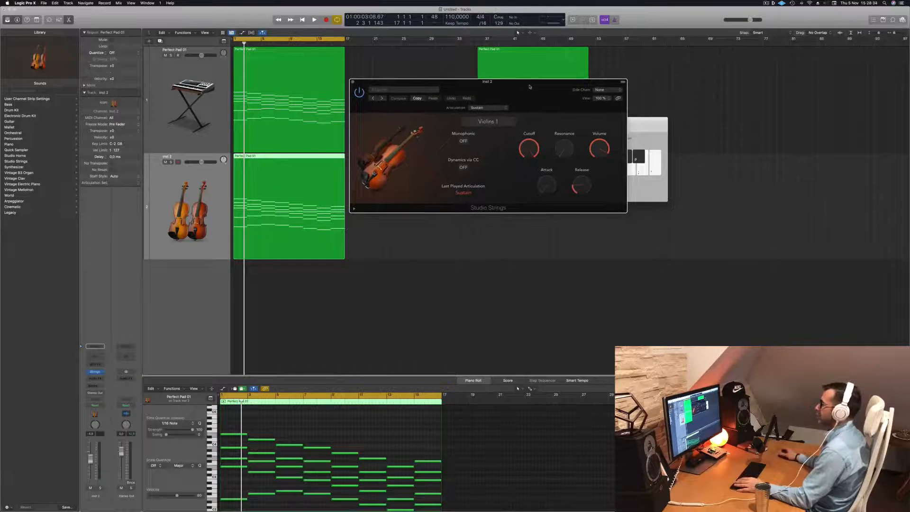
{"action": "key", "text": "space"}
{"action": "left_click_drag", "start_coordinate": [526, 86], "coordinate": [489, 91]}
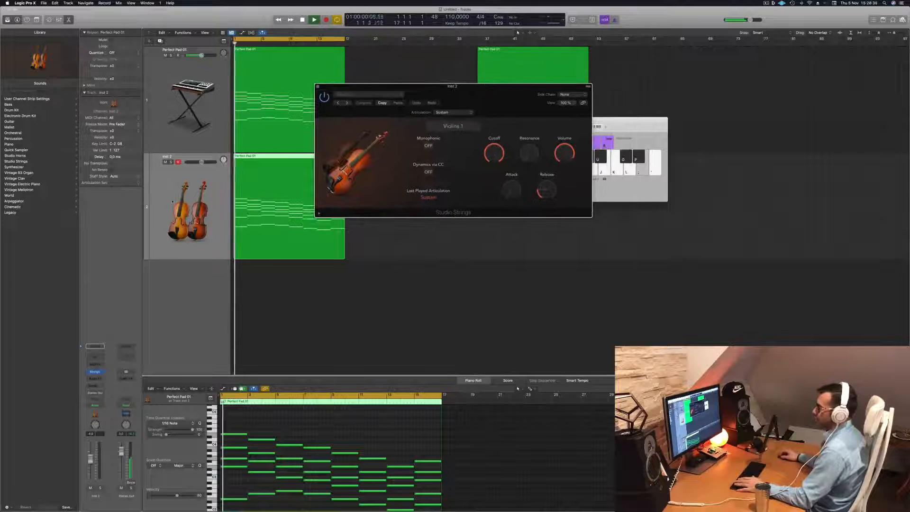
{"action": "key", "text": "space"}
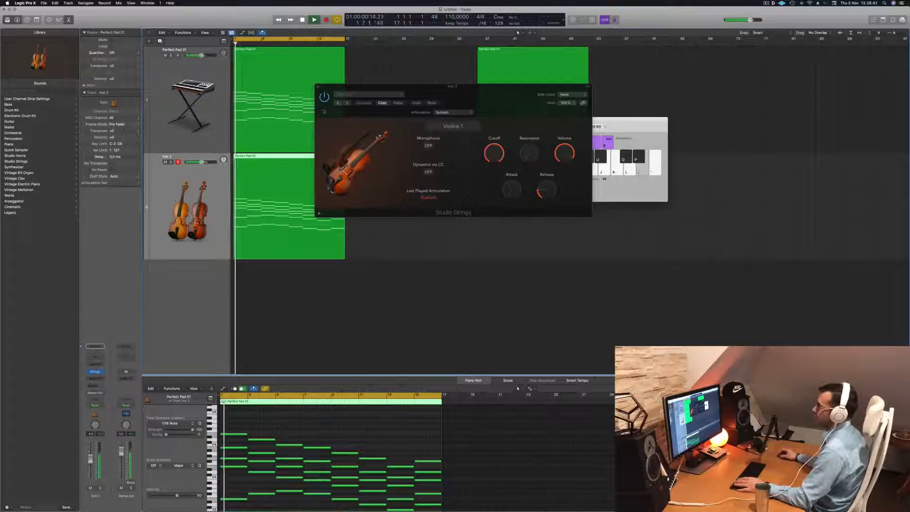
- Load the Studio Cellos single-instrument preset in Studio Strings and listen to the part
{"action": "left_click", "coordinate": [379, 95]}
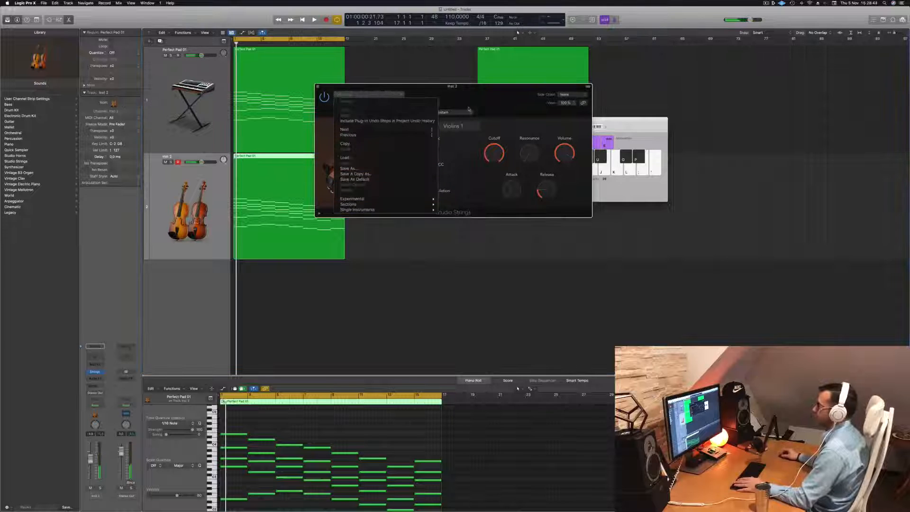
{"action": "mouse_move", "coordinate": [408, 202]}
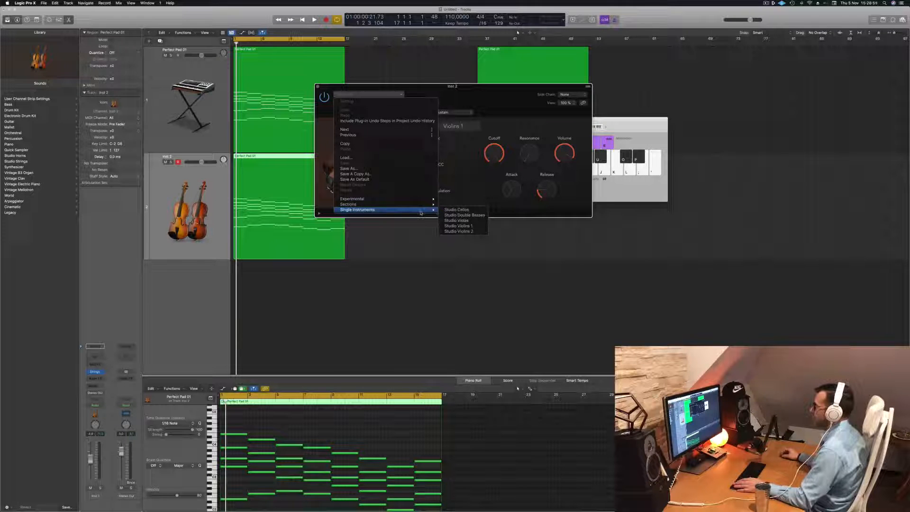
{"action": "left_click", "coordinate": [457, 210]}
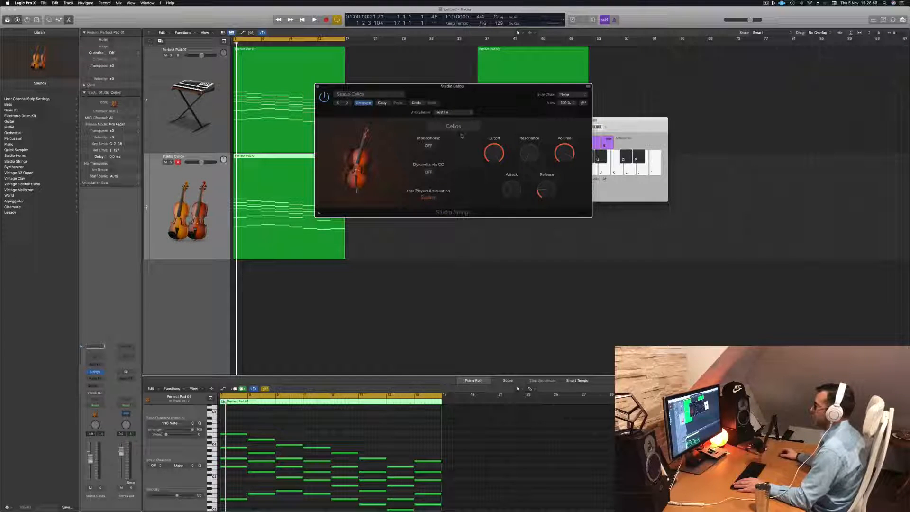
{"action": "key", "text": "space"}
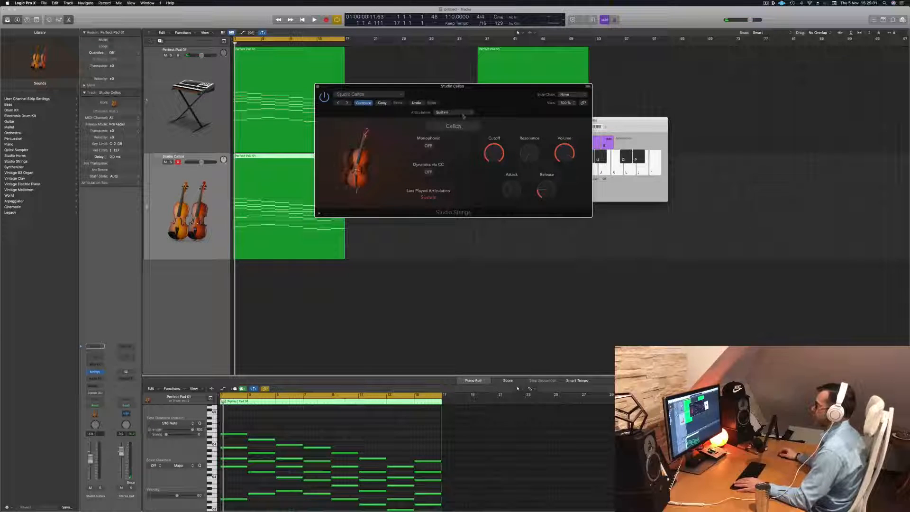
- Try the Pizzicato and Trill Semi articulations on the Studio Cellos part and listen to the playback
{"action": "left_click", "coordinate": [463, 115]}
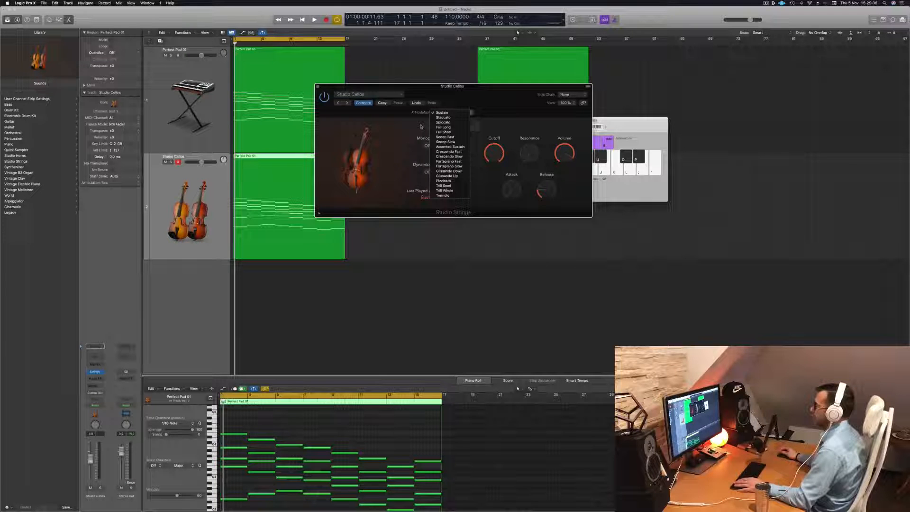
{"action": "left_click", "coordinate": [444, 181]}
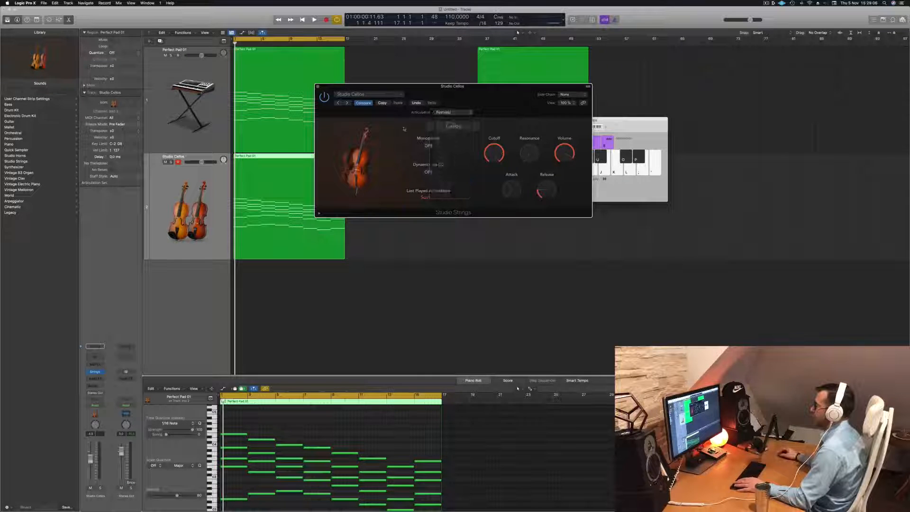
{"action": "left_click", "coordinate": [449, 112]}
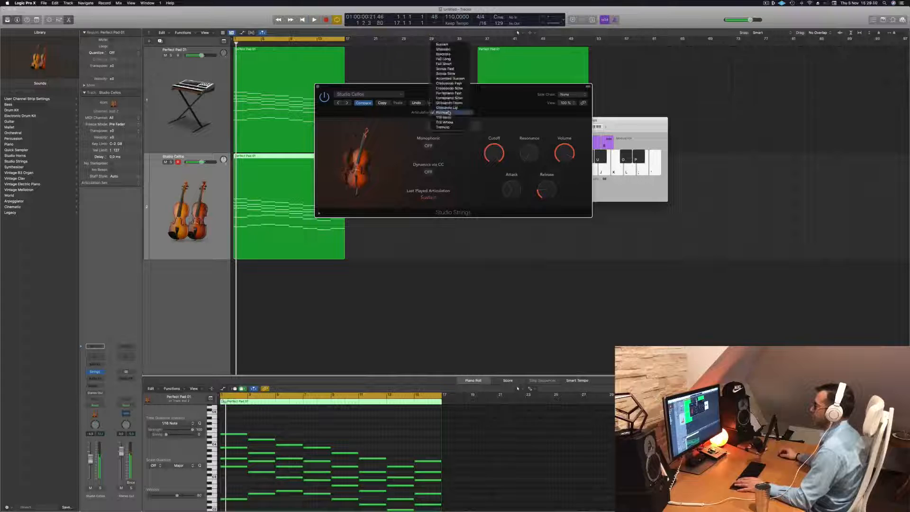
{"action": "left_click", "coordinate": [445, 117]}
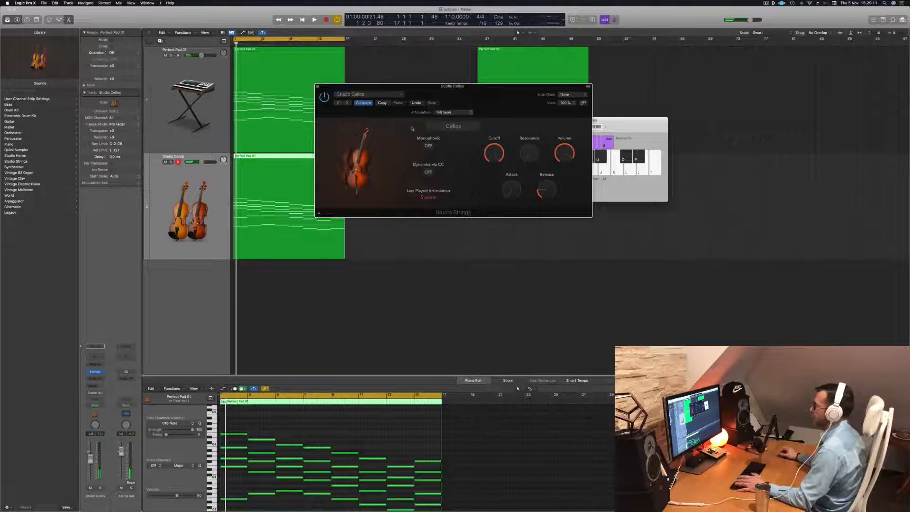
{"action": "key", "text": "space"}
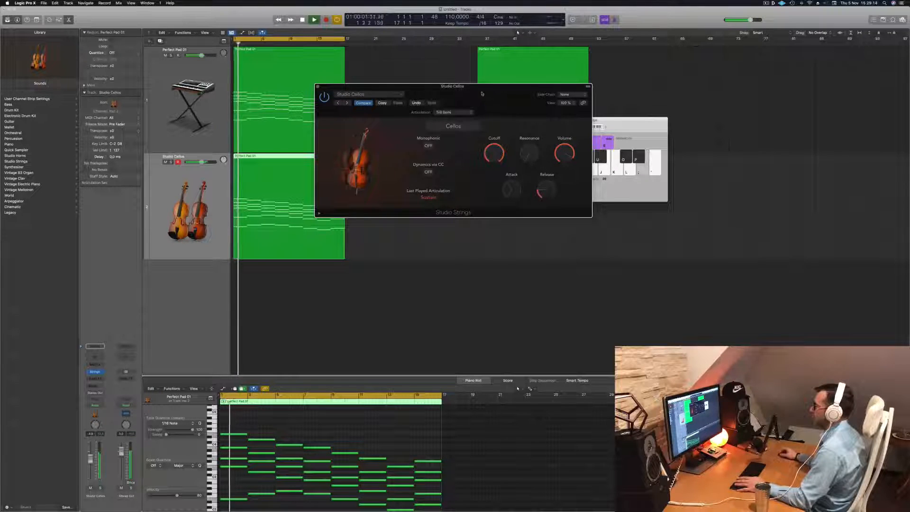
{"action": "left_click_drag", "start_coordinate": [482, 94], "coordinate": [503, 95]}
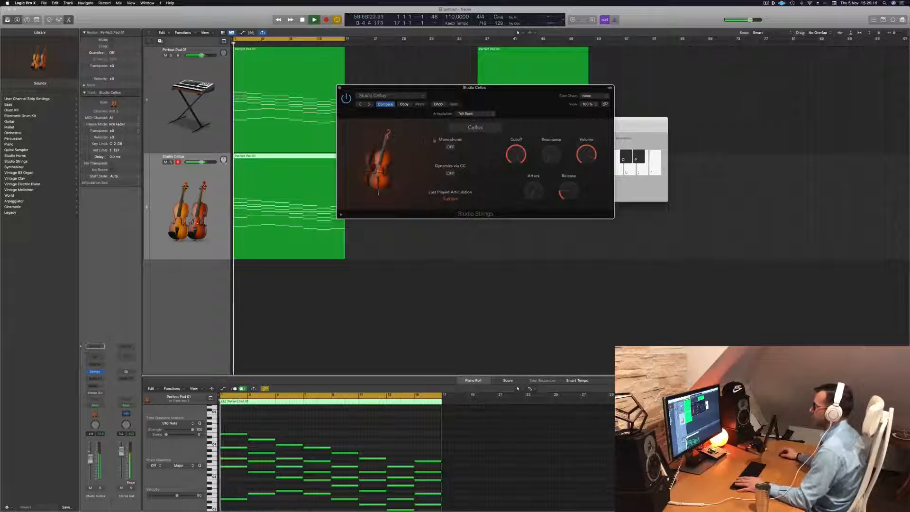
- Try the Trill Whole and Tremolo articulations on the Studio Cellos part and listen to the playback
{"action": "left_click", "coordinate": [474, 113]}
{"action": "left_click", "coordinate": [472, 119]}
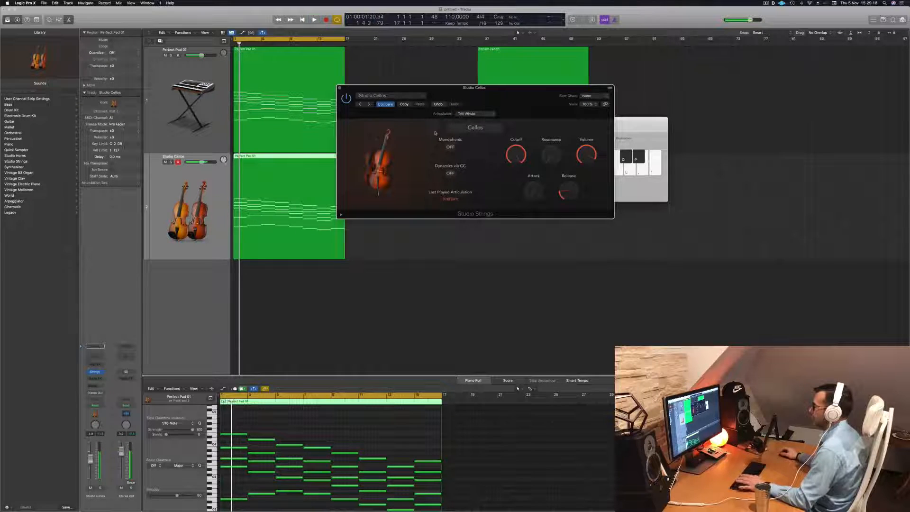
{"action": "key", "text": "space"}
{"action": "left_click", "coordinate": [475, 114]}
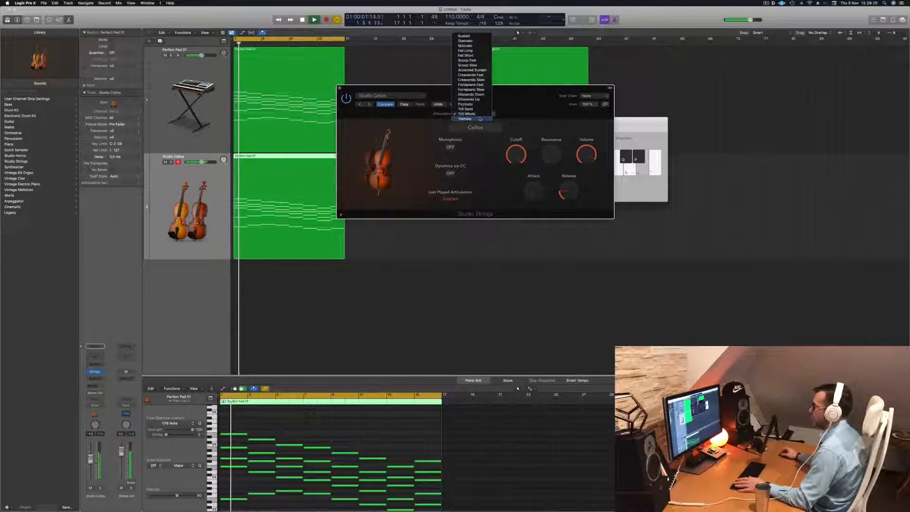
{"action": "left_click", "coordinate": [480, 118]}
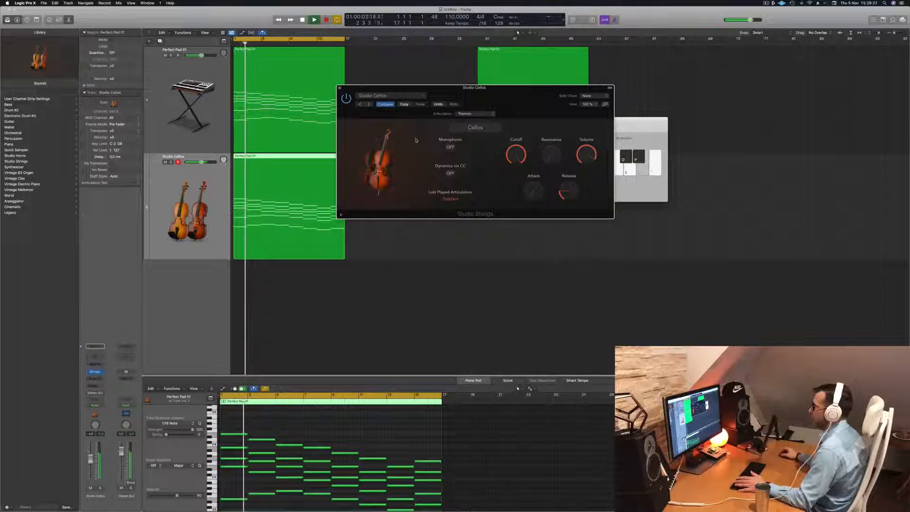
{"action": "key", "text": "space"}
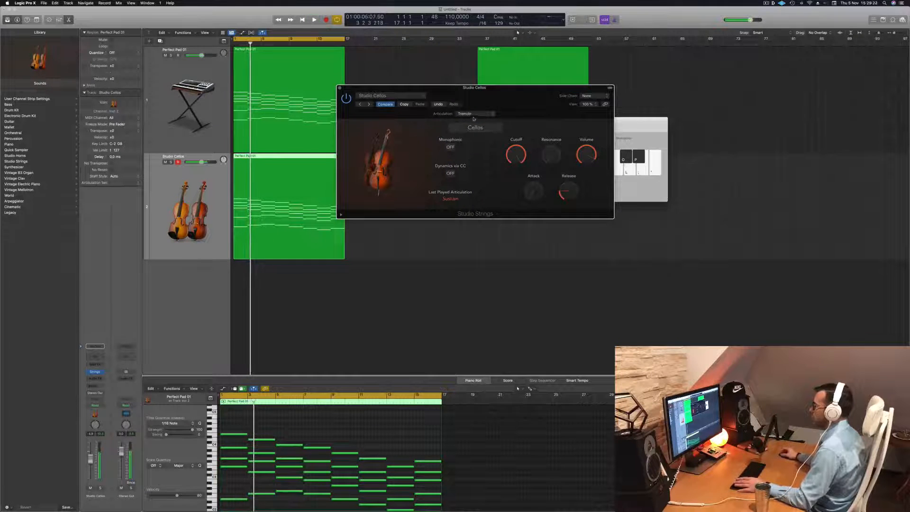
- Try the Glissando Up articulation on the Studio Cellos part and listen to the playback
{"action": "left_click", "coordinate": [473, 116]}
{"action": "left_click", "coordinate": [479, 96]}
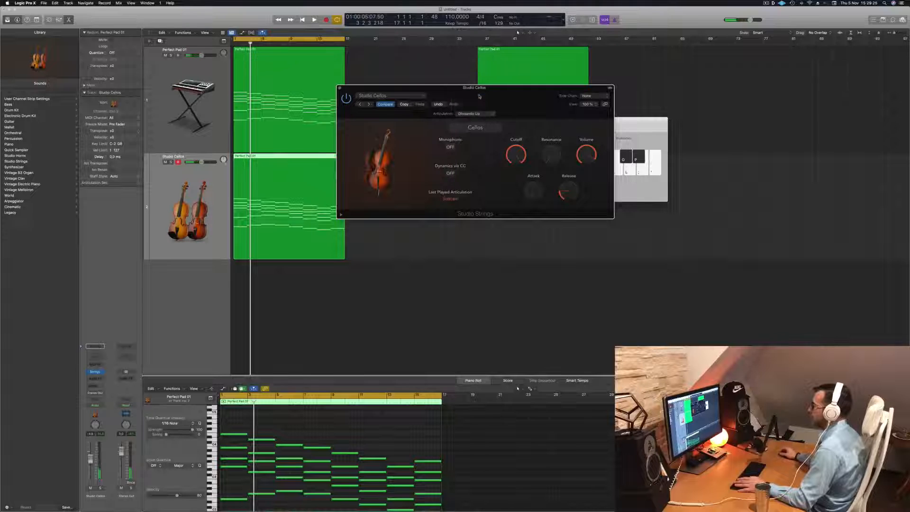
{"action": "key", "text": "space"}
- Set the Studio Cellos articulation to Spiccato
{"action": "left_click", "coordinate": [474, 114]}
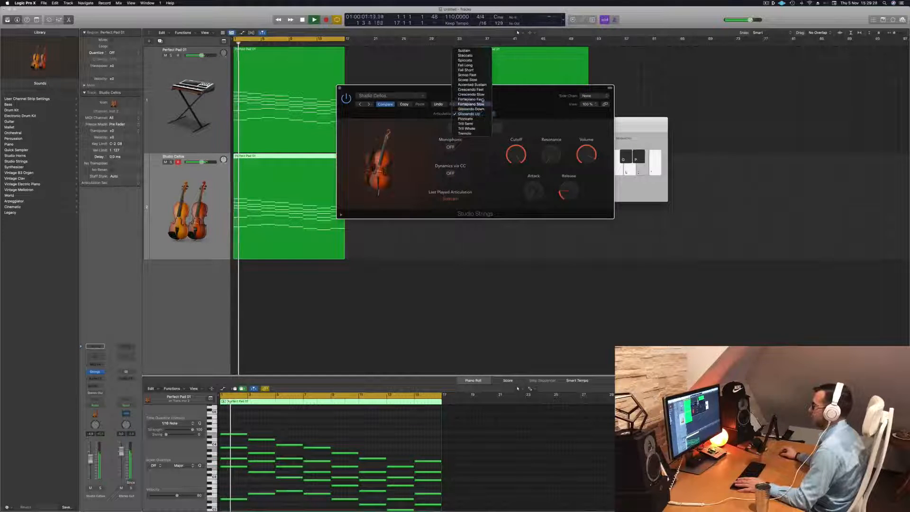
{"action": "left_click", "coordinate": [479, 60]}
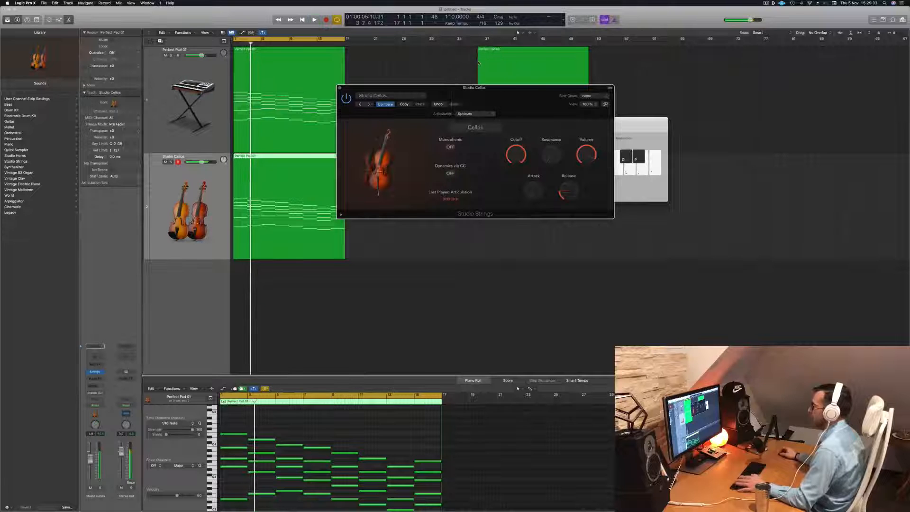
- Switch the Studio Strings instrument from Cellos to Double Basses and listen to the progression from the start
{"action": "left_click_drag", "start_coordinate": [510, 90], "coordinate": [548, 115]}
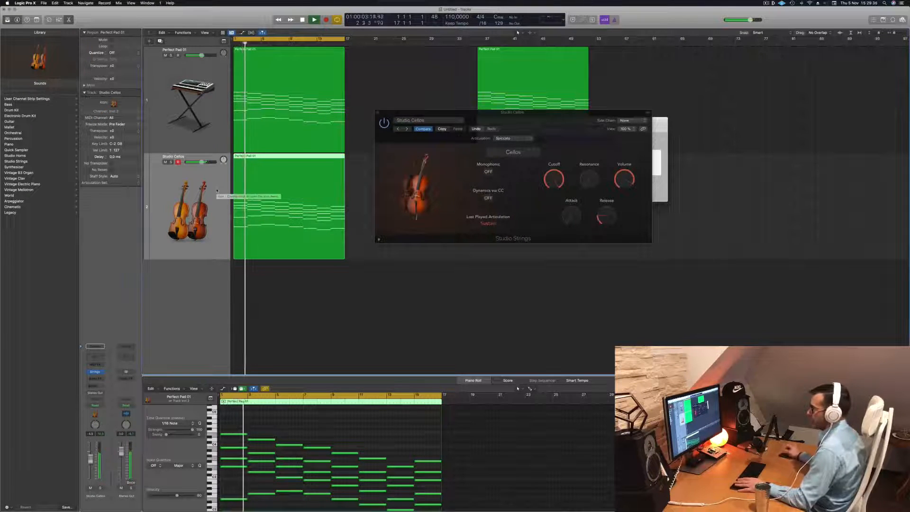
{"action": "left_click", "coordinate": [513, 152]}
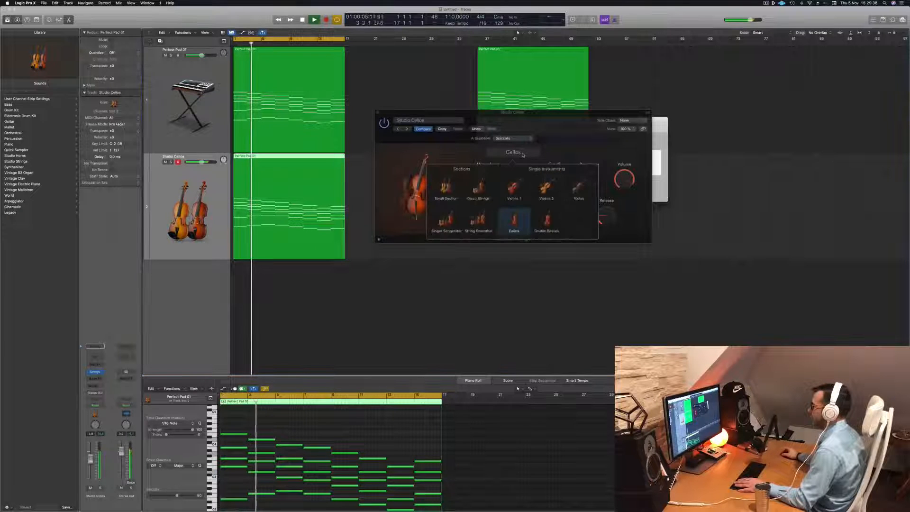
{"action": "left_click", "coordinate": [550, 222]}
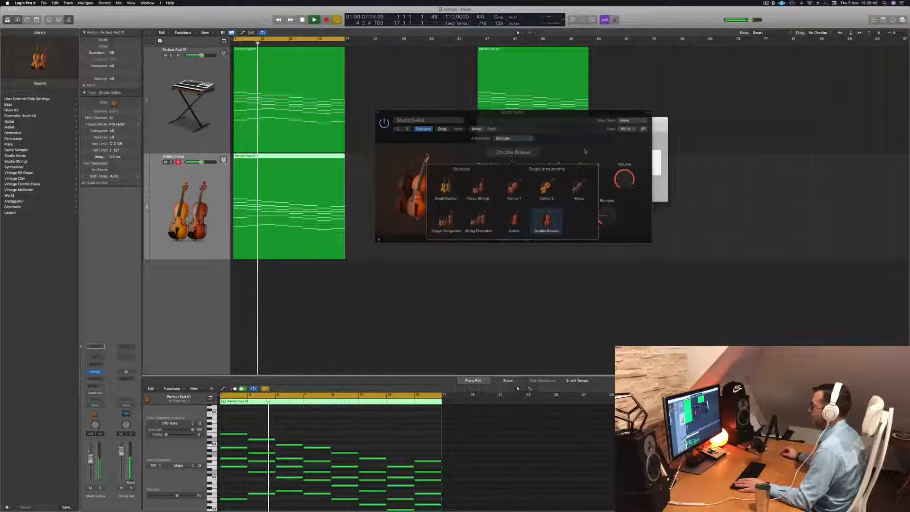
{"action": "key", "text": "space"}
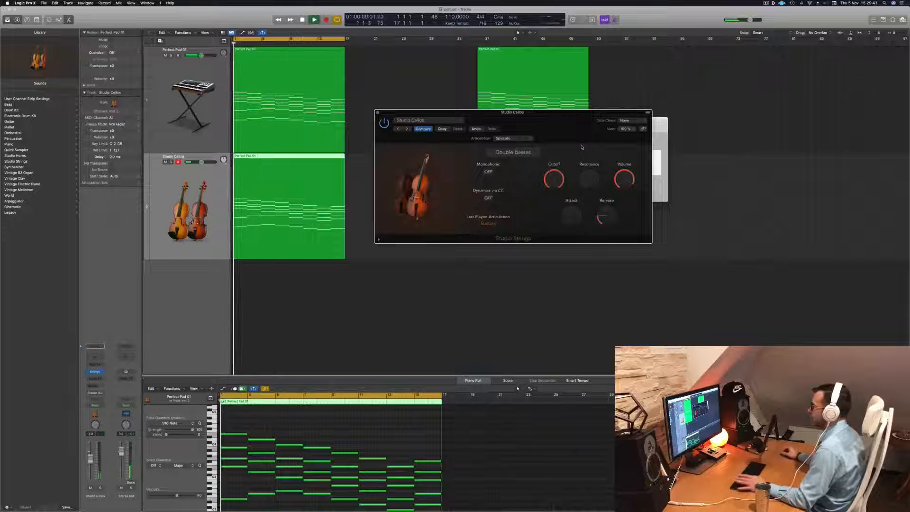
- Try the Trill Whole articulation on the Double Basses and listen to the playback
{"action": "left_click", "coordinate": [515, 139]}
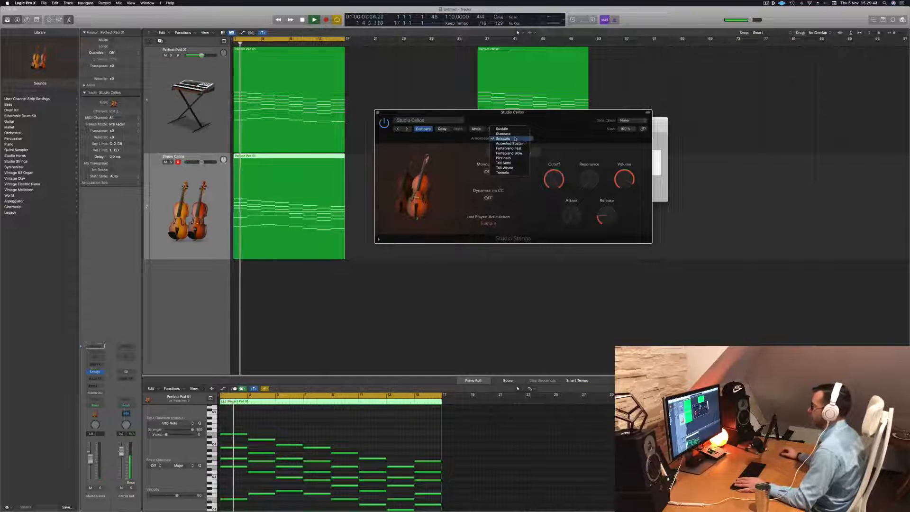
{"action": "left_click", "coordinate": [504, 168]}
{"action": "key", "text": "space"}
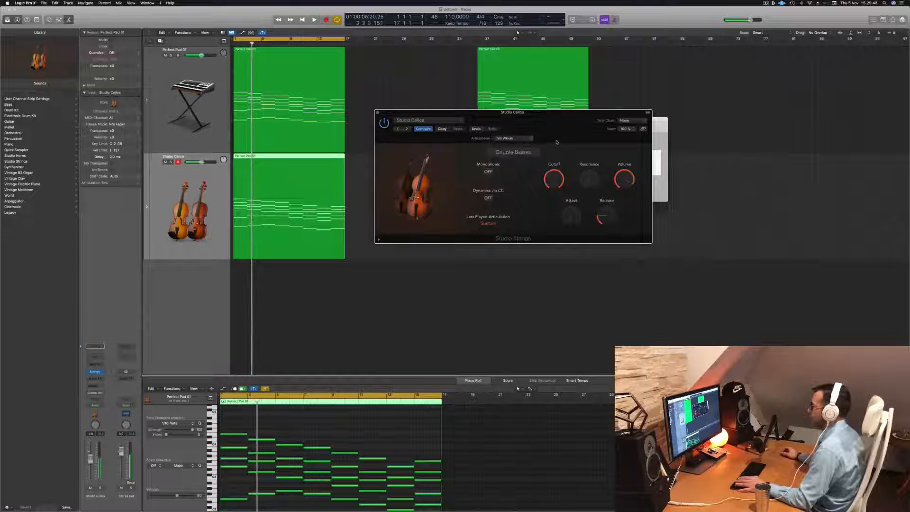
{"action": "key", "text": "space"}
{"action": "left_click_drag", "start_coordinate": [559, 122], "coordinate": [532, 118]}
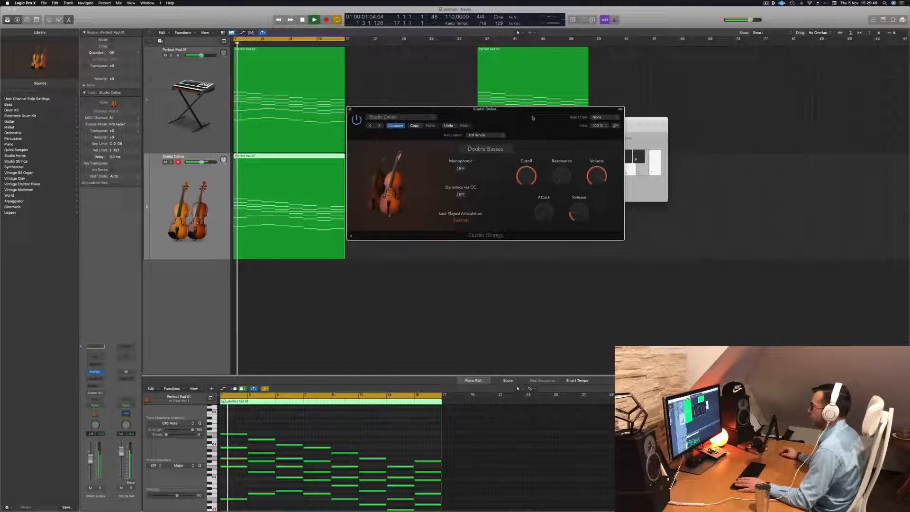
- Try the Trill Semi articulation on the Double Basses and listen to the playback
{"action": "left_click", "coordinate": [487, 135]}
{"action": "left_click", "coordinate": [490, 132]}
{"action": "key", "text": "space"}
{"action": "key", "text": "space"}
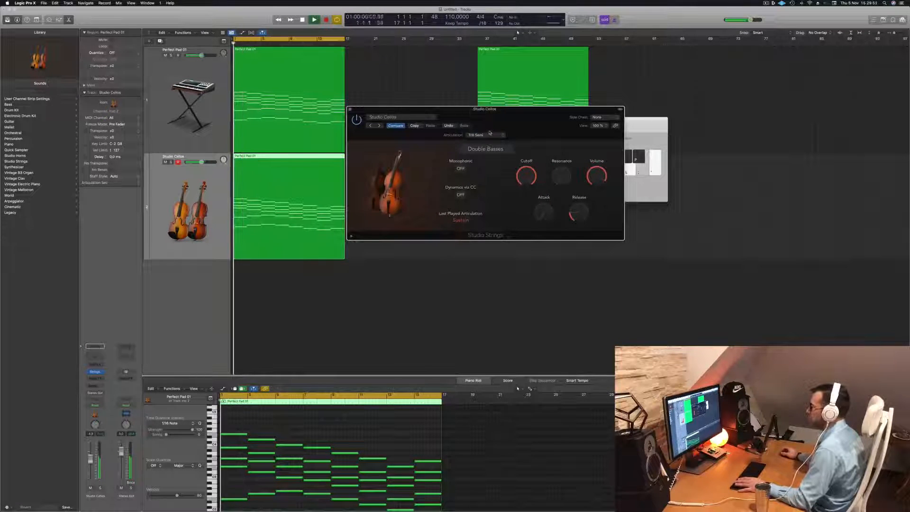
{"action": "key", "text": "space"}
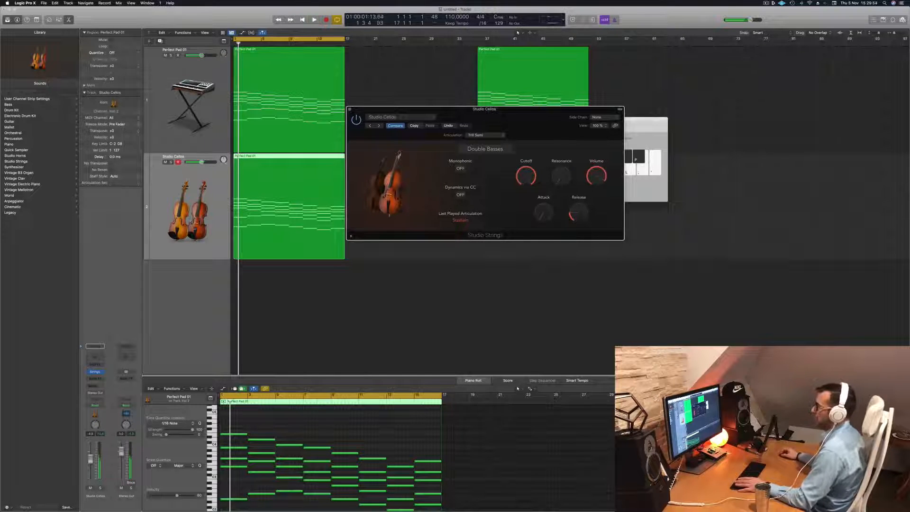
- Load the Cello Section Trill 01 patch on the strings track from the Legacy Logic library, 10 Orchestral, 10 Strings
{"action": "left_click", "coordinate": [556, 399]}
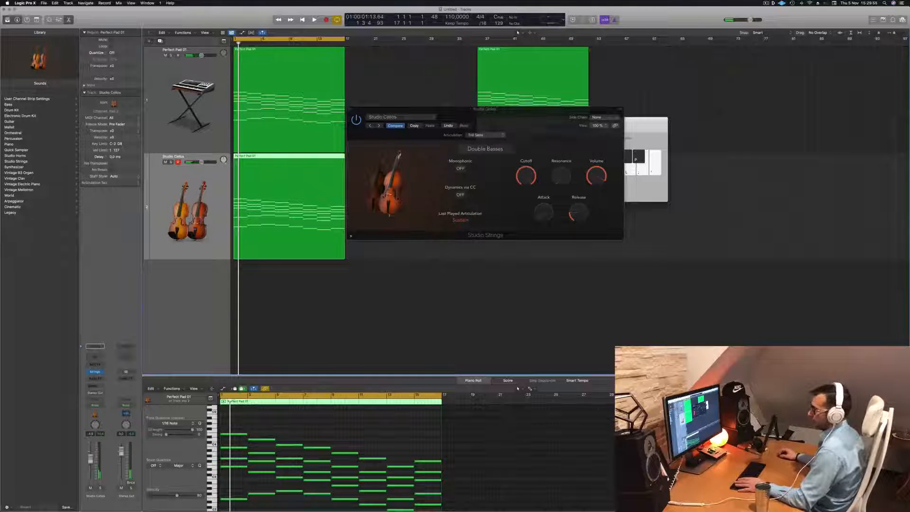
{"action": "left_click", "coordinate": [29, 212]}
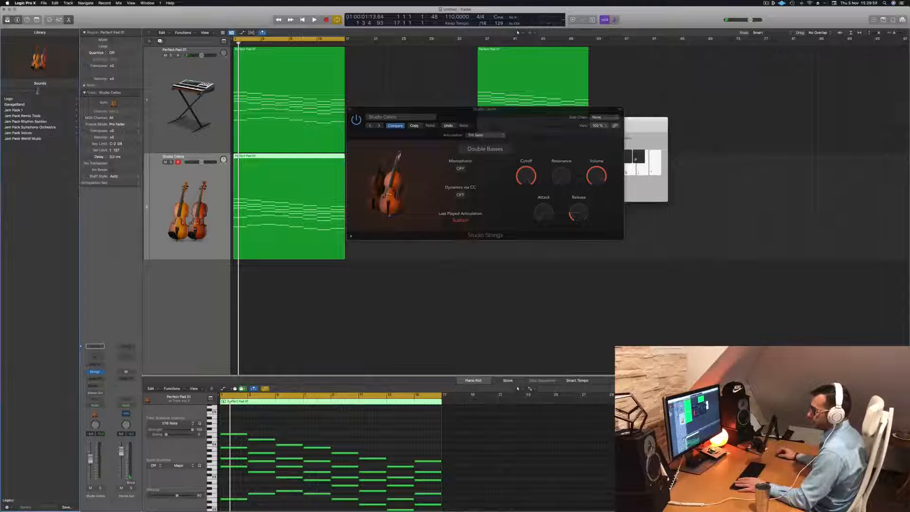
{"action": "left_click", "coordinate": [14, 99]}
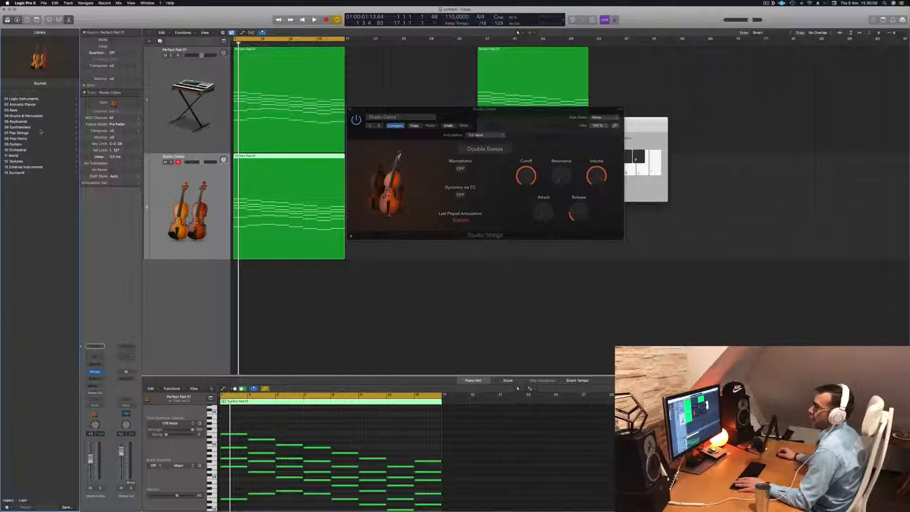
{"action": "left_click", "coordinate": [24, 150]}
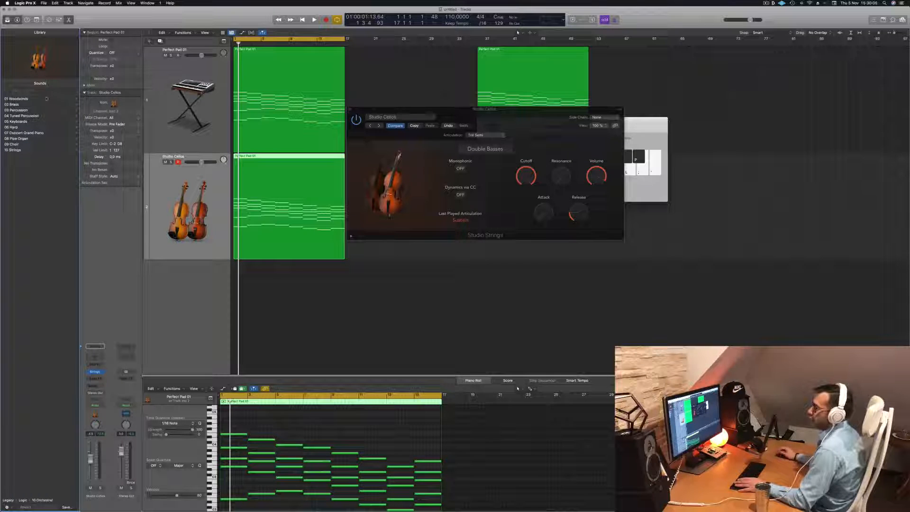
{"action": "left_click", "coordinate": [17, 150]}
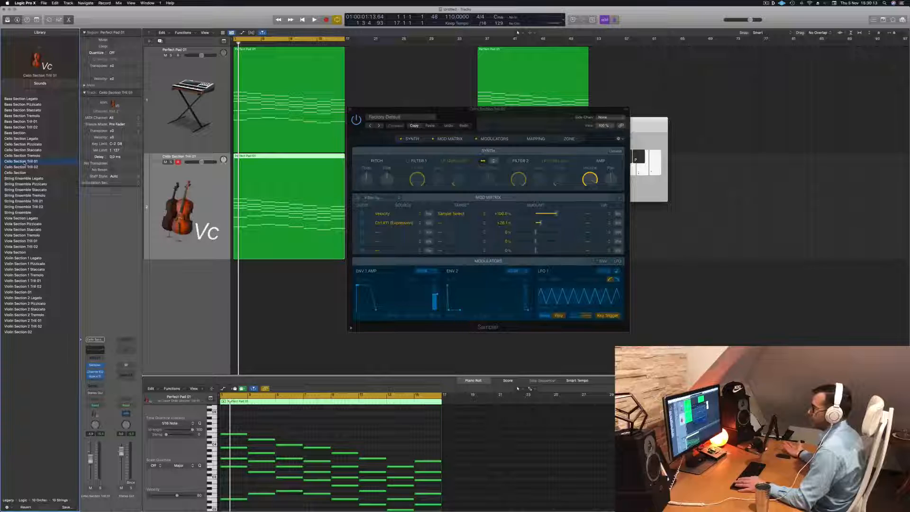
- Audition the Cello Section Trill 01 patch and the plain Cello Section patch against the pad progression
{"action": "key", "text": "space"}
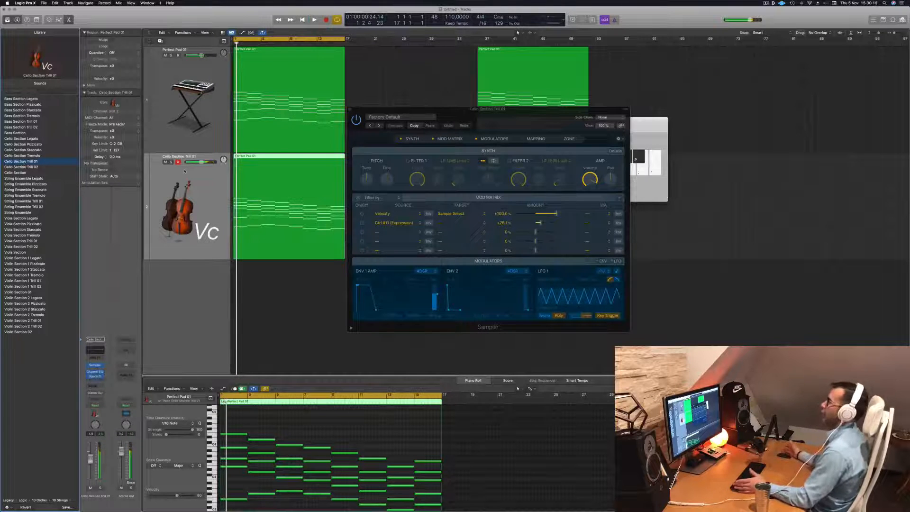
{"action": "left_click_drag", "start_coordinate": [519, 110], "coordinate": [497, 73]}
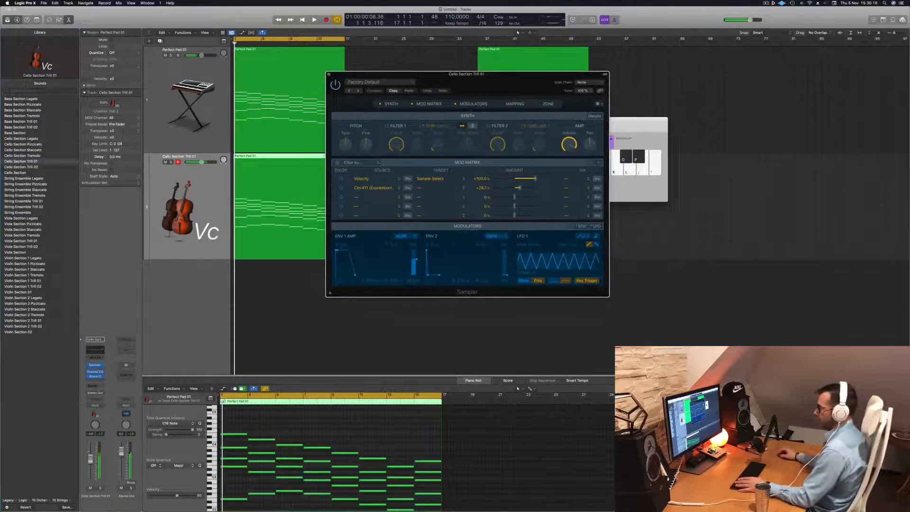
{"action": "key", "text": "space"}
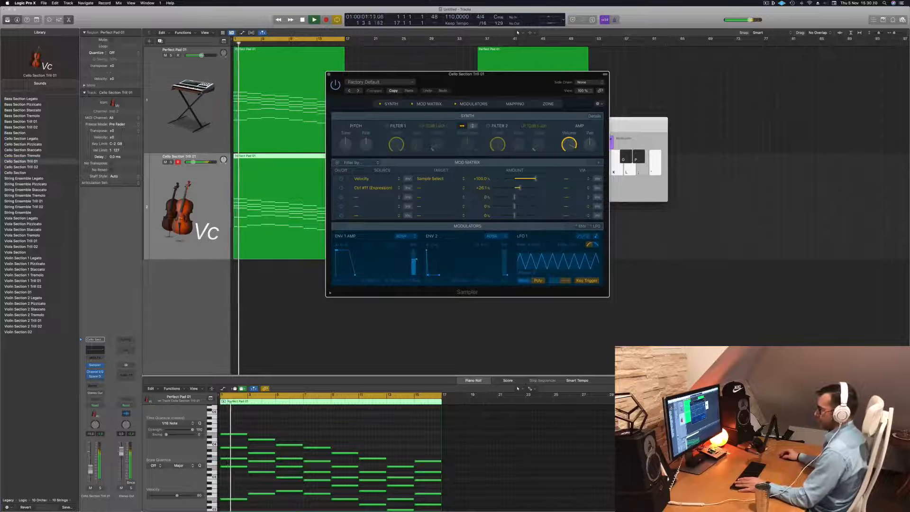
{"action": "left_click", "coordinate": [16, 162]}
{"action": "key", "text": "space"}
{"action": "key", "text": "space"}
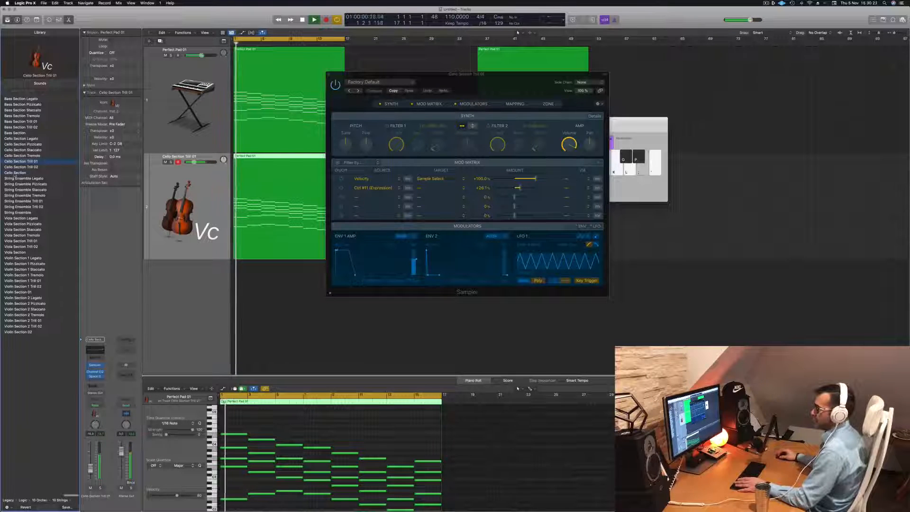
{"action": "left_click", "coordinate": [15, 174]}
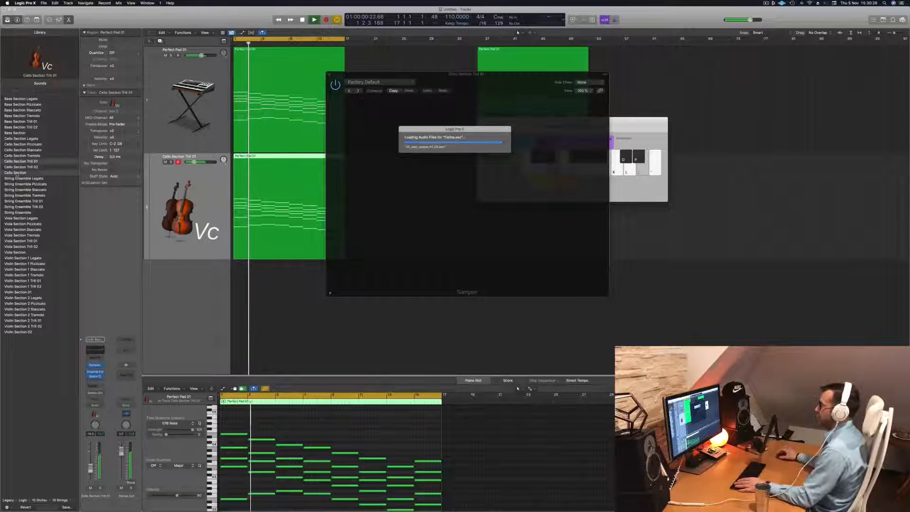
{"action": "left_click_drag", "start_coordinate": [500, 81], "coordinate": [518, 71]}
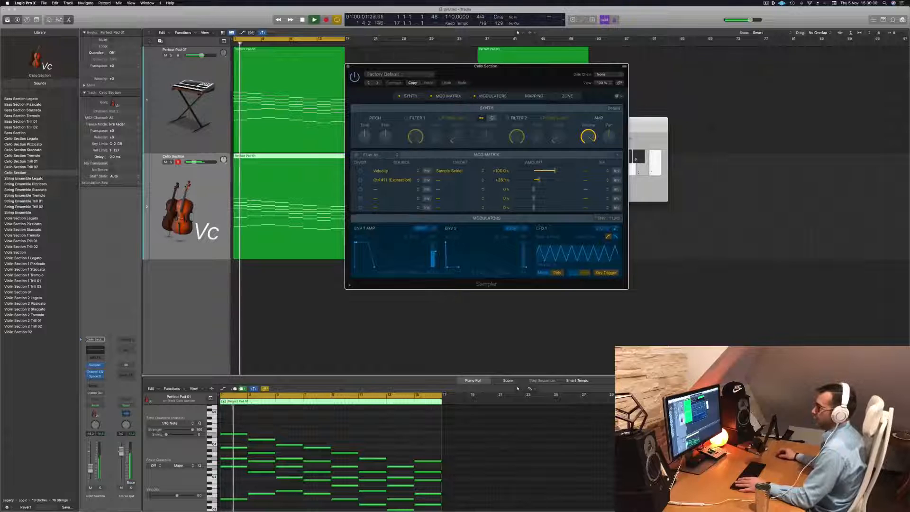
- Load the Bass Section Staccato patch on the strings track, close its Sampler window and listen to the playback
{"action": "left_click", "coordinate": [20, 122]}
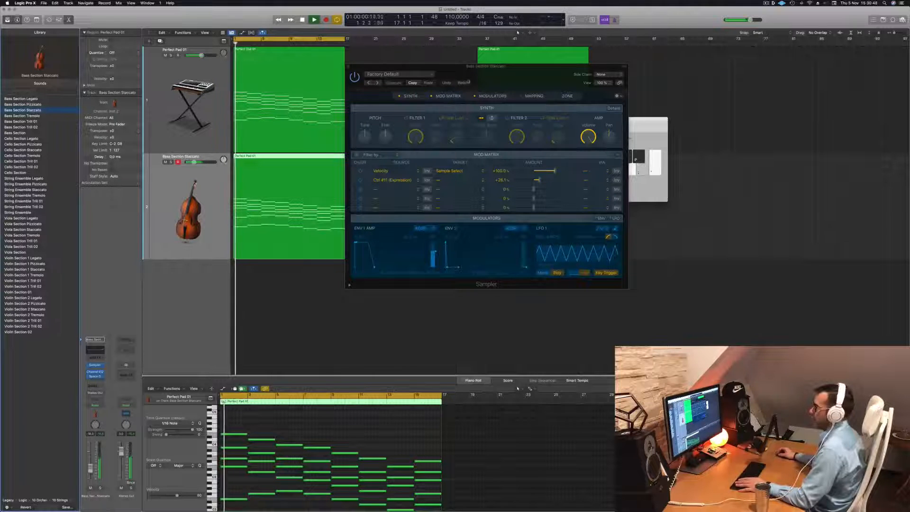
{"action": "left_click_drag", "start_coordinate": [424, 68], "coordinate": [458, 69]}
{"action": "key", "text": "space"}
{"action": "left_click", "coordinate": [383, 67]}
{"action": "key", "text": "super+k"}
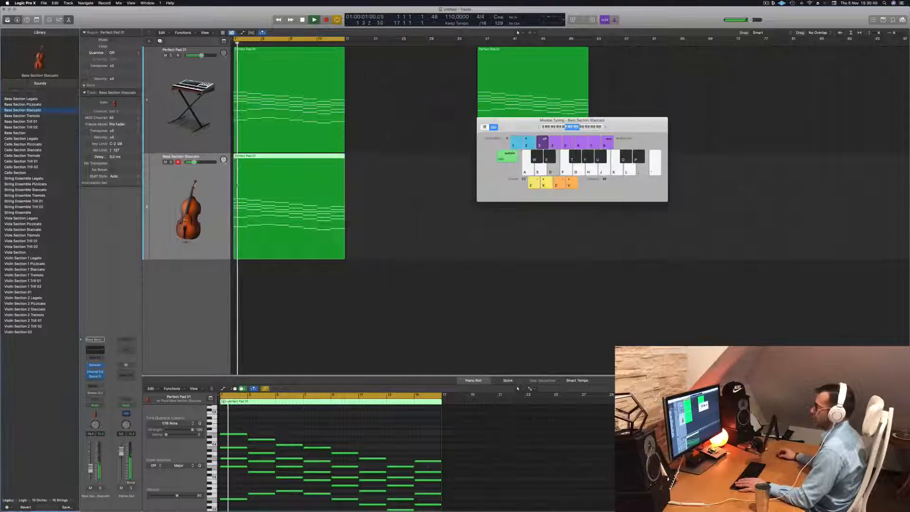
{"action": "key", "text": "space"}
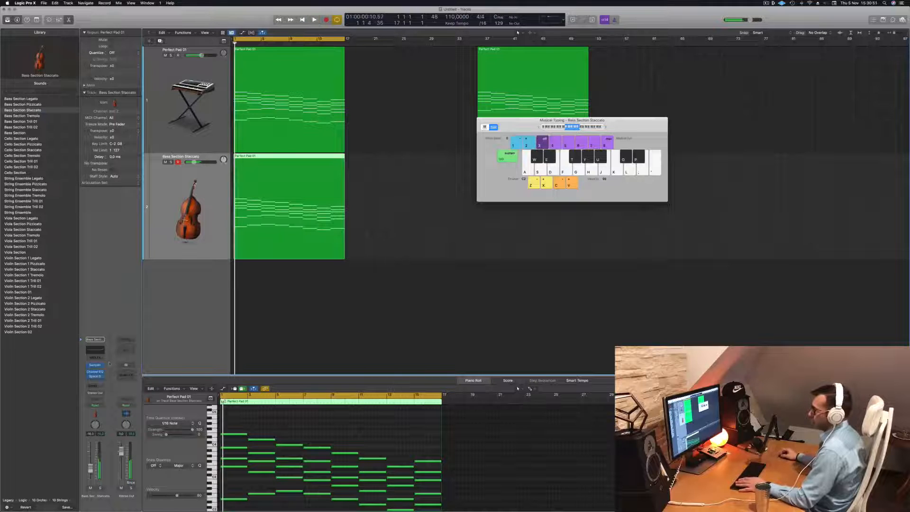
- Try an Arpeggiator MIDI effect on the Bass Section Staccato track and listen to the playback
{"action": "left_click", "coordinate": [96, 358]}
{"action": "left_click", "coordinate": [99, 366]}
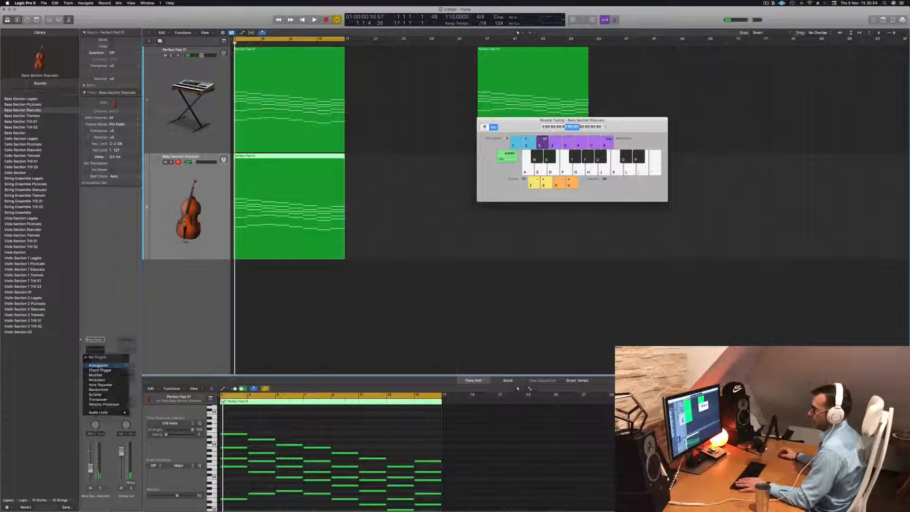
{"action": "left_click_drag", "start_coordinate": [389, 85], "coordinate": [476, 87]}
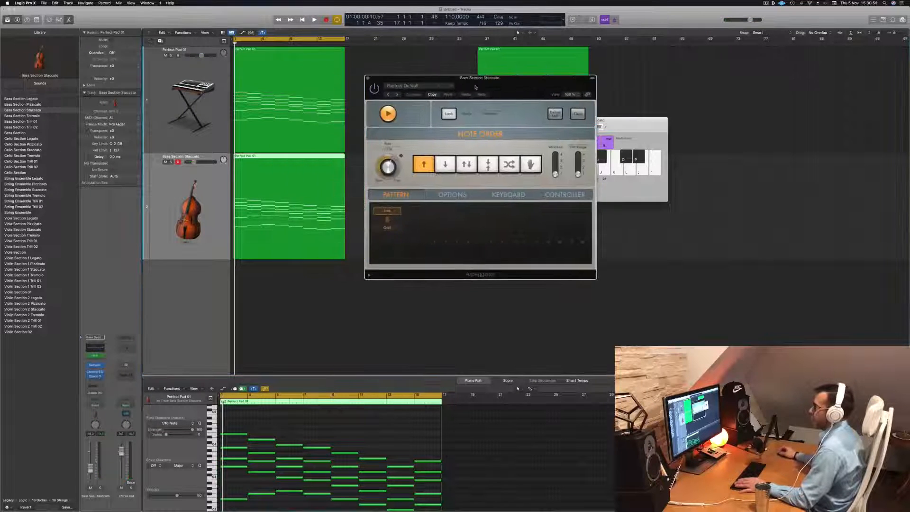
{"action": "key", "text": "space"}
{"action": "key", "text": "space"}
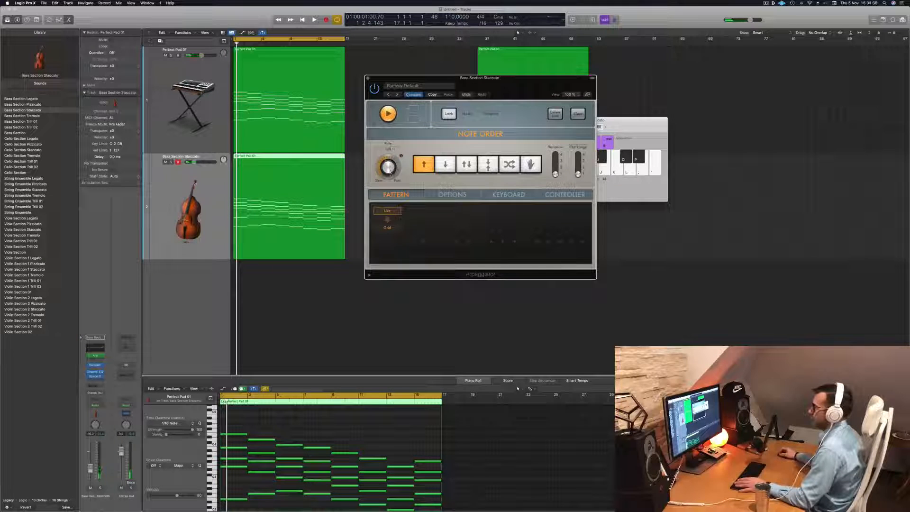
{"action": "key", "text": "space"}
{"action": "key", "text": "space"}
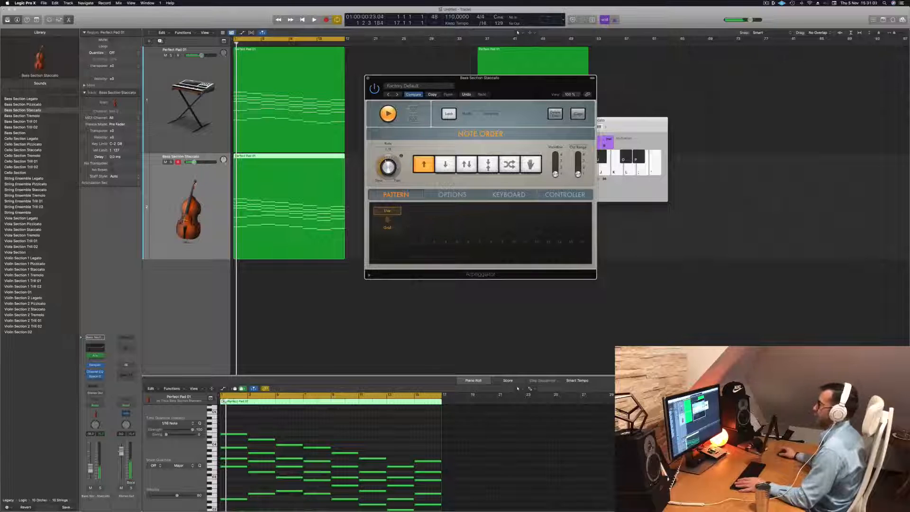
- Replace the Arpeggiator on the Bass Section Staccato track with a Note Repeater and listen to the result
{"action": "left_click", "coordinate": [95, 355]}
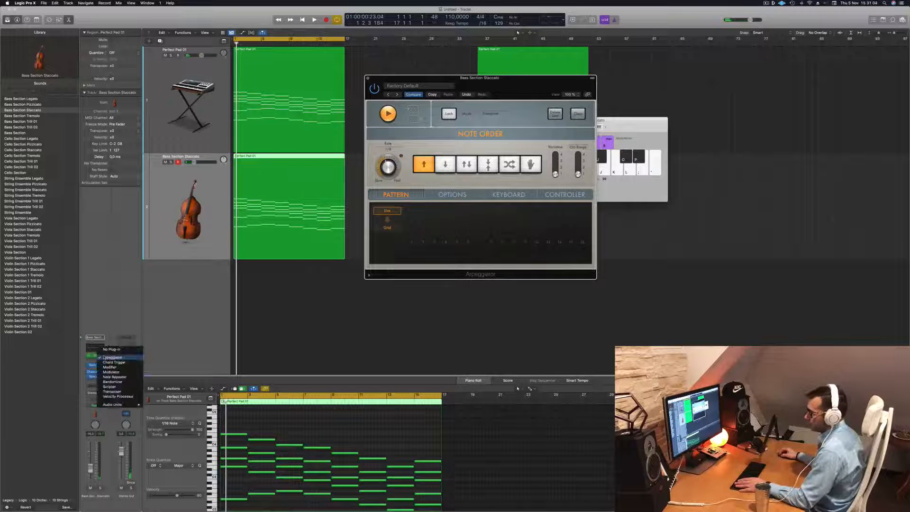
{"action": "left_click", "coordinate": [114, 377]}
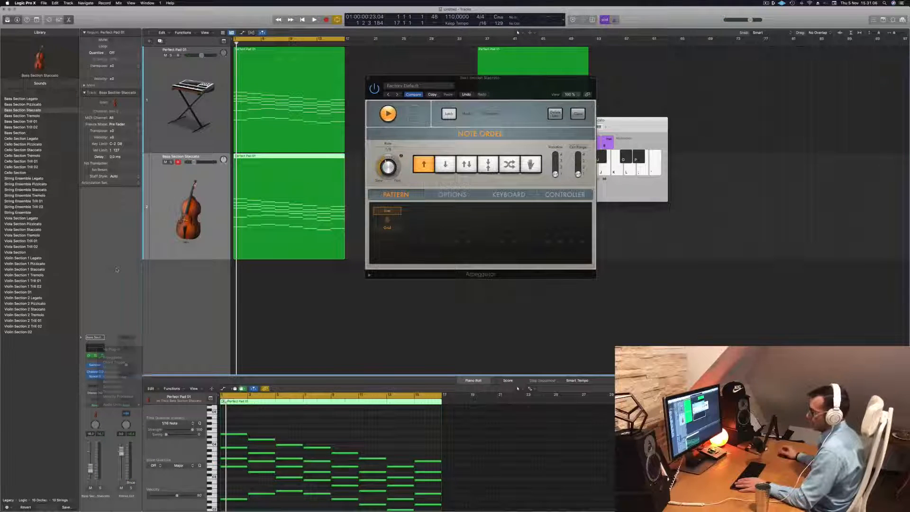
{"action": "key", "text": "space"}
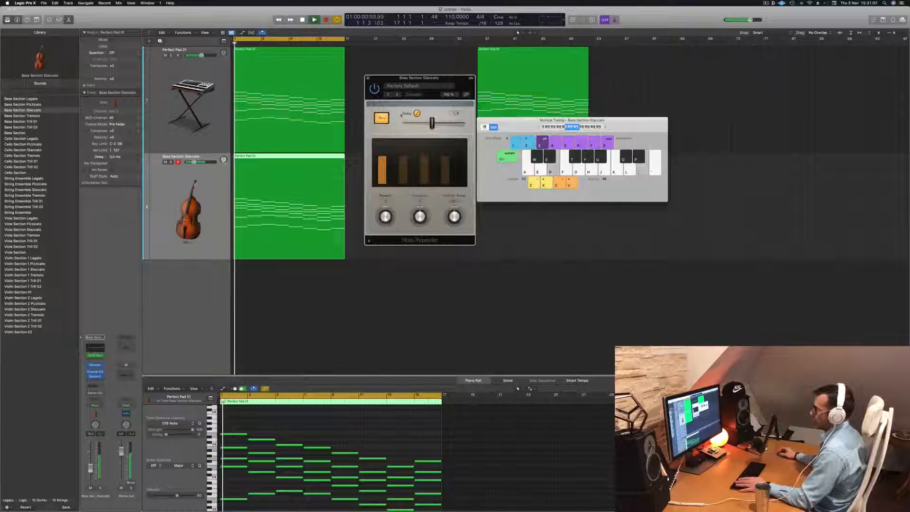
{"action": "left_click", "coordinate": [441, 86]}
{"action": "left_click", "coordinate": [461, 81]}
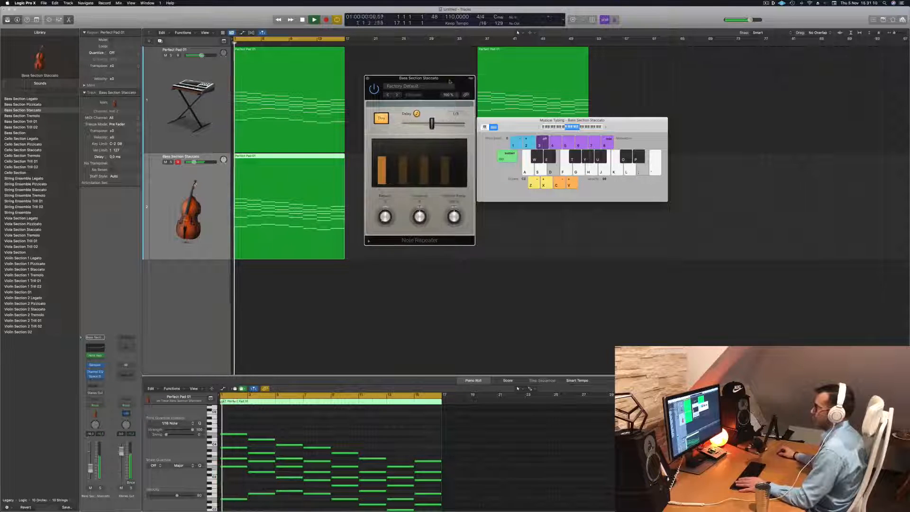
{"action": "left_click_drag", "start_coordinate": [445, 80], "coordinate": [499, 93]}
{"action": "key", "text": "space"}
{"action": "key", "text": "space"}
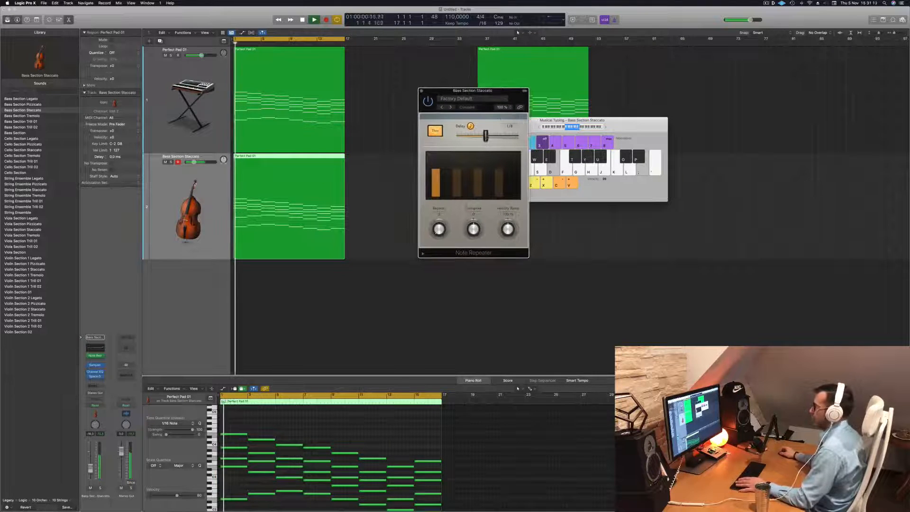
- Increase the number of repeats in the Note Repeater and listen to the staccato bass part with the pad
{"action": "key", "text": "space"}
{"action": "key", "text": "space"}
{"action": "left_click_drag", "start_coordinate": [440, 228], "coordinate": [443, 220]}
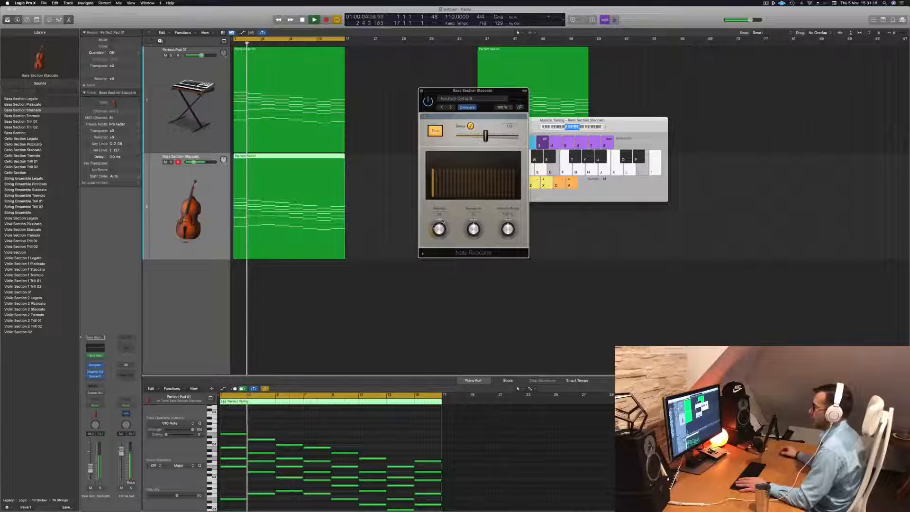
{"action": "key", "text": "space"}
{"action": "key", "text": "space"}
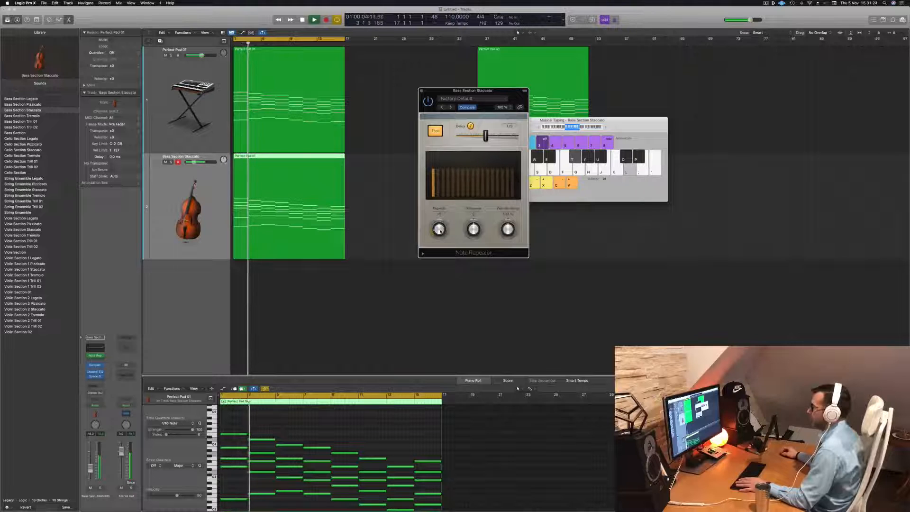
{"action": "left_click_drag", "start_coordinate": [490, 91], "coordinate": [632, 62]}
{"action": "mouse_move", "coordinate": [626, 106]}
{"action": "left_mouse_down"}
{"action": "mouse_move", "coordinate": [616, 108]}
{"action": "mouse_move", "coordinate": [627, 108]}
{"action": "left_mouse_up"}
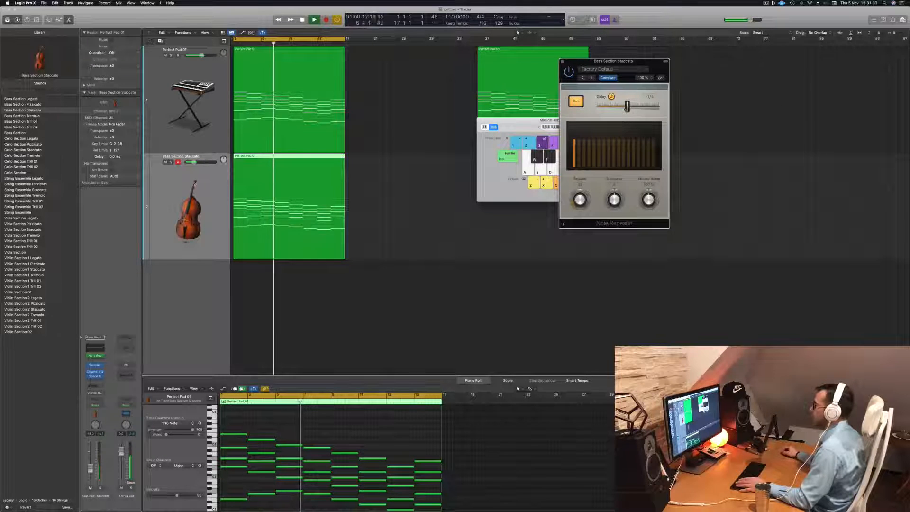
- Close the Note Repeater window, moving Musical Typing out of the way, and lower the Bass Section Staccato track's volume slightly
{"action": "key", "text": "space"}
{"action": "left_click_drag", "start_coordinate": [645, 65], "coordinate": [634, 64]}
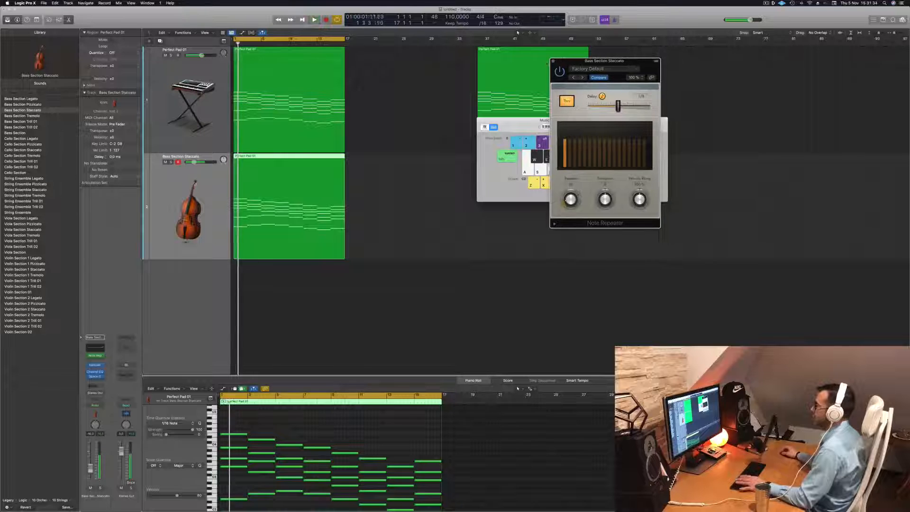
{"action": "left_click", "coordinate": [554, 62]}
{"action": "left_click_drag", "start_coordinate": [563, 120], "coordinate": [664, 80]}
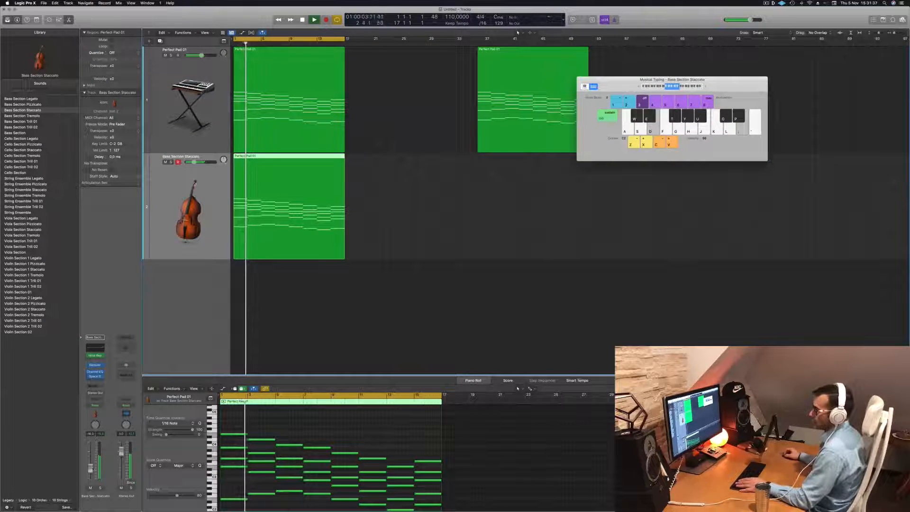
{"action": "left_click_drag", "start_coordinate": [92, 468], "coordinate": [91, 469]}
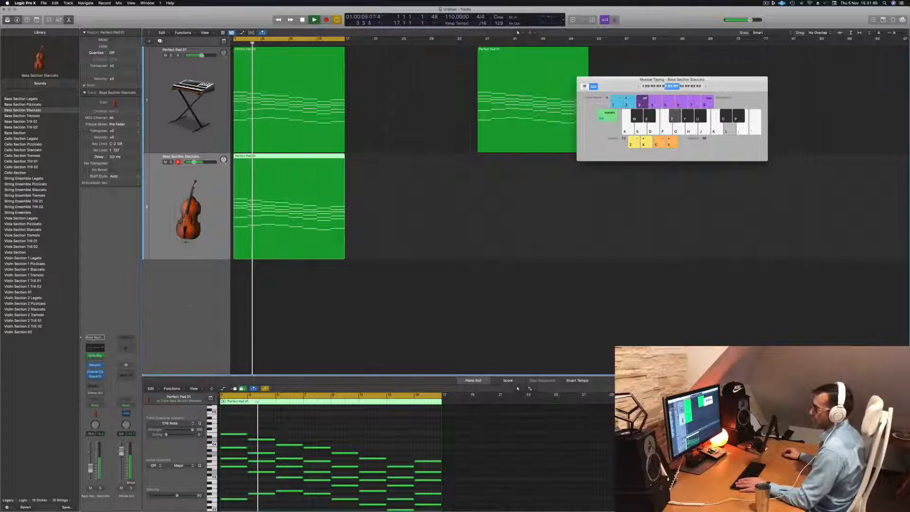
{"action": "key", "text": "Return"}
- Delete the lowest row of notes in the strings region and transpose all remaining notes down an octave
{"action": "left_click", "coordinate": [339, 433]}
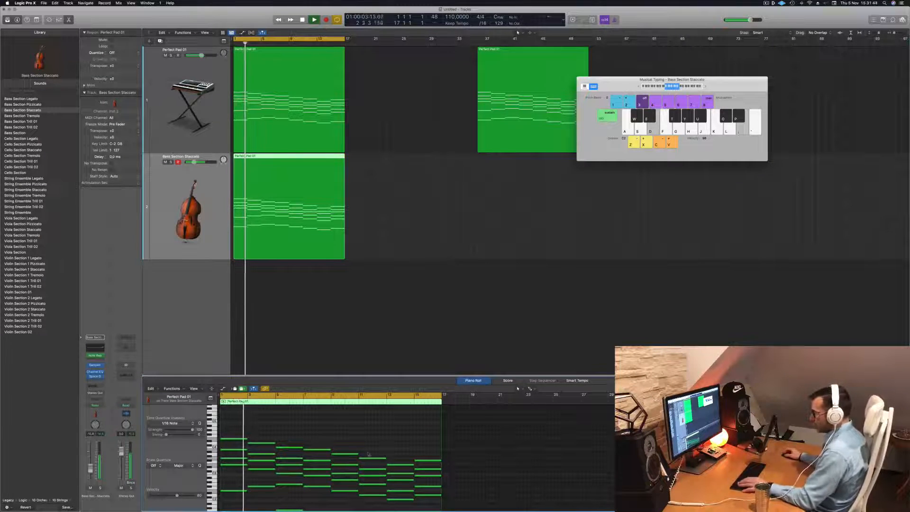
{"action": "key", "text": "Return"}
{"action": "scroll", "coordinate": [342, 454], "scroll_direction": "down", "scroll_amount": 3}
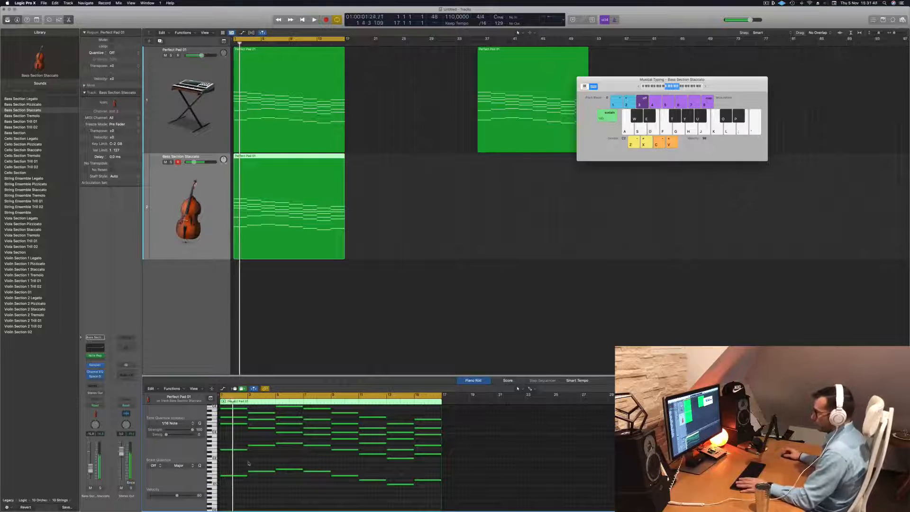
{"action": "left_click_drag", "start_coordinate": [243, 459], "coordinate": [415, 489]}
{"action": "key", "text": "super+a"}
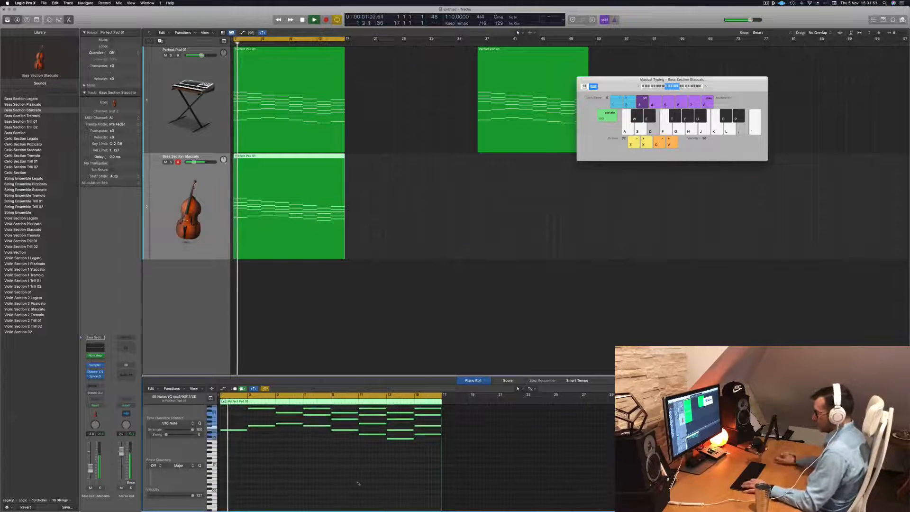
{"action": "key", "text": "alt+shift+Down"}
{"action": "key", "text": "Return"}
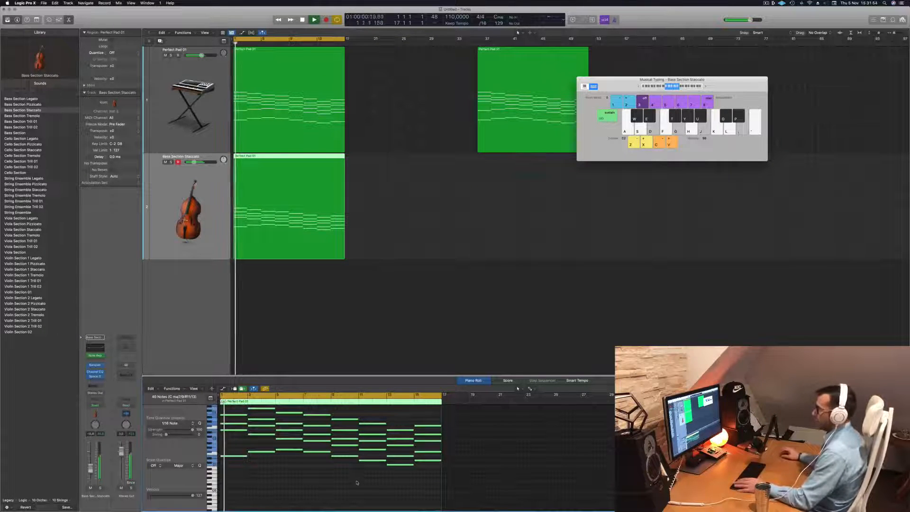
- Fine-tune the Bass Section Staccato track's volume against the pad while listening from the beginning
{"action": "left_click", "coordinate": [195, 252]}
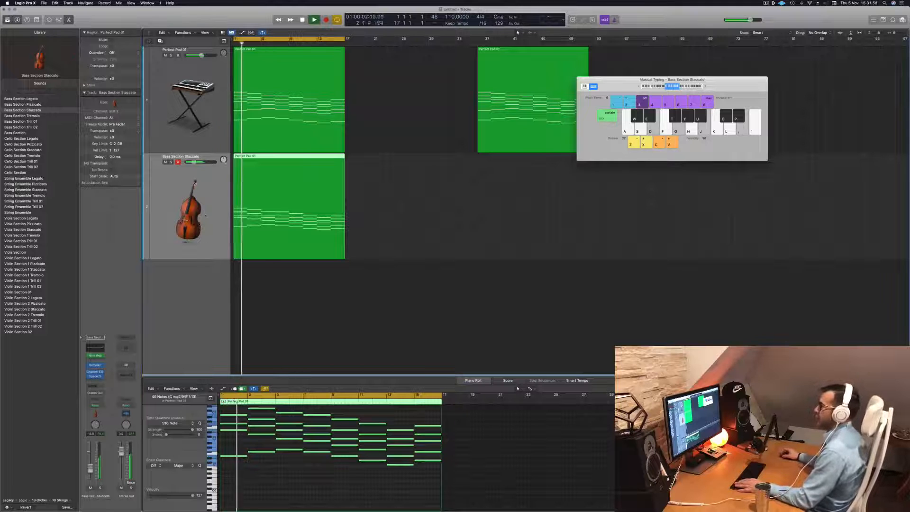
{"action": "left_click_drag", "start_coordinate": [93, 471], "coordinate": [94, 470]}
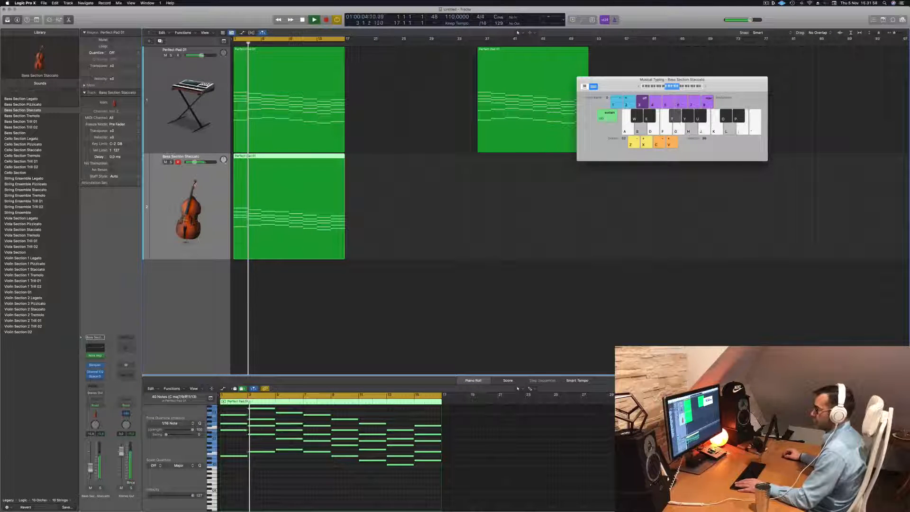
{"action": "key", "text": "Return"}
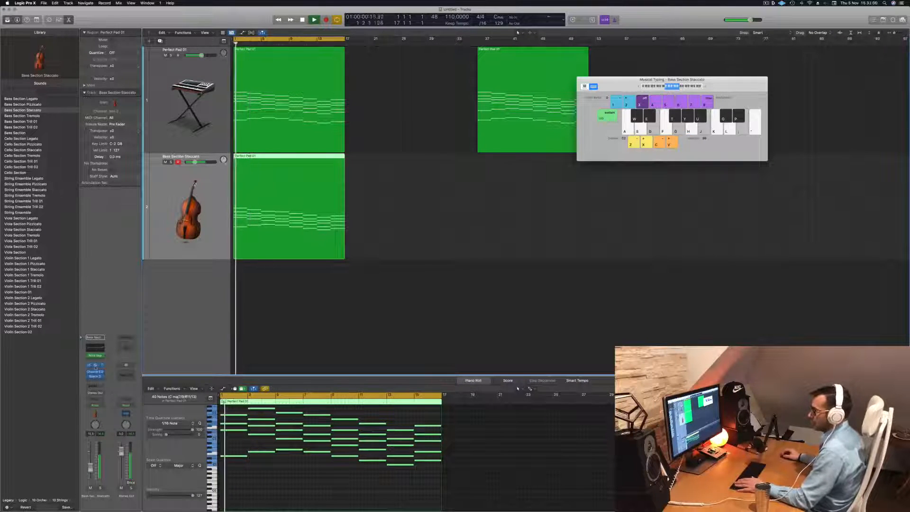
- Open the track's Sampler and examine its Zone, Mapping, Modulators, Mod Matrix and Synth sections during playback
{"action": "left_click", "coordinate": [95, 366]}
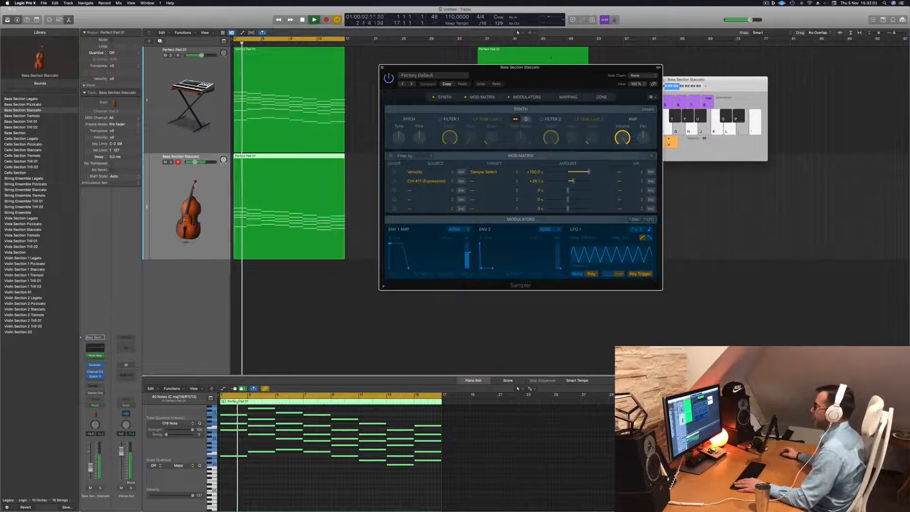
{"action": "left_click_drag", "start_coordinate": [559, 75], "coordinate": [496, 82]}
{"action": "key", "text": "Return"}
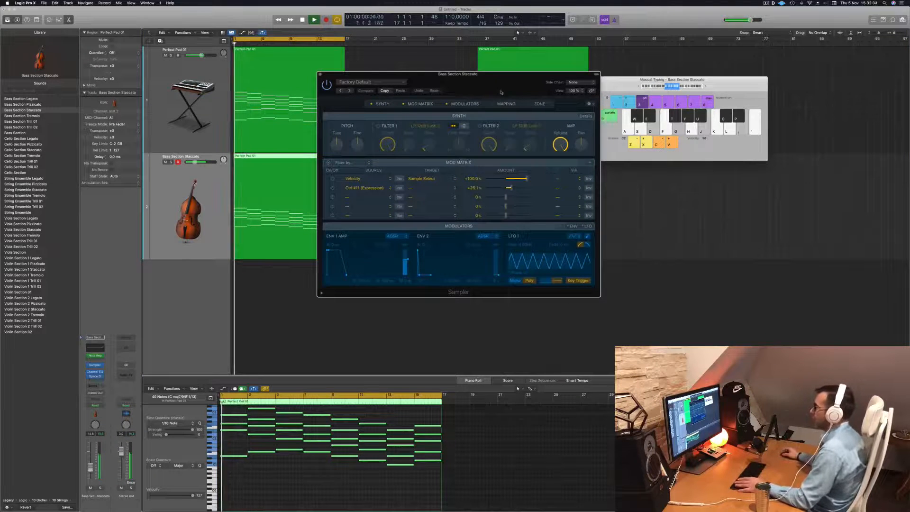
{"action": "left_click", "coordinate": [538, 104]}
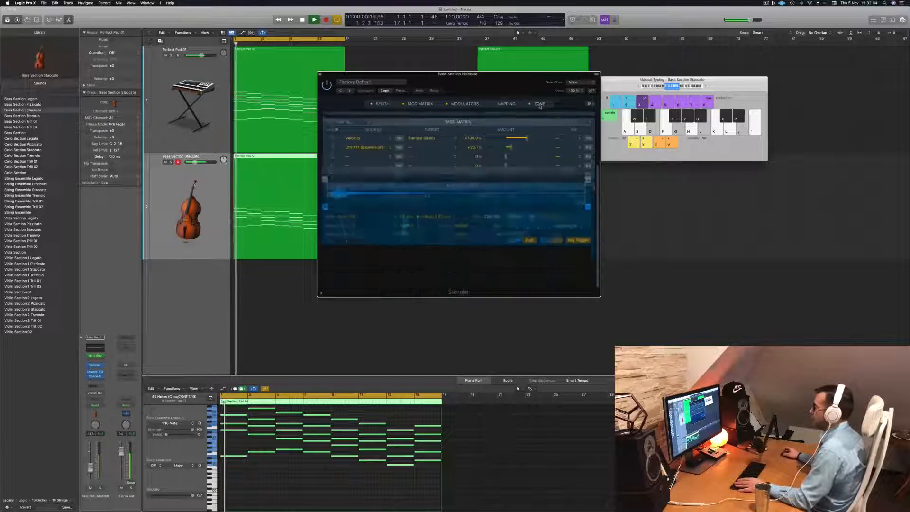
{"action": "left_click", "coordinate": [506, 104]}
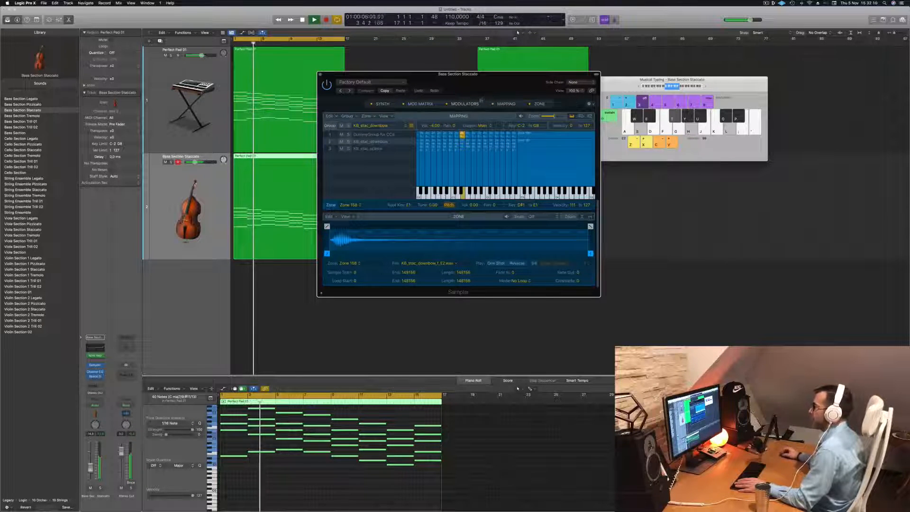
{"action": "left_click", "coordinate": [463, 104]}
{"action": "left_click", "coordinate": [430, 104]}
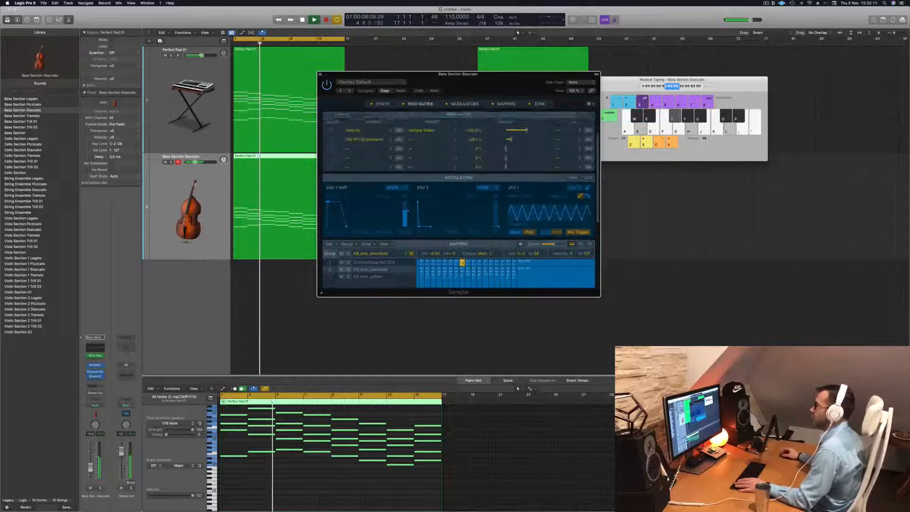
{"action": "left_click", "coordinate": [392, 103]}
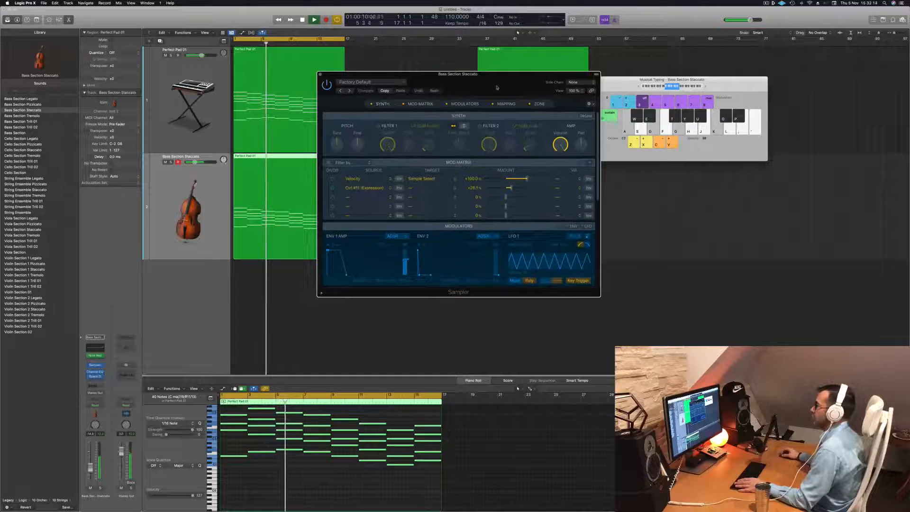
{"action": "left_click_drag", "start_coordinate": [497, 87], "coordinate": [485, 86]}
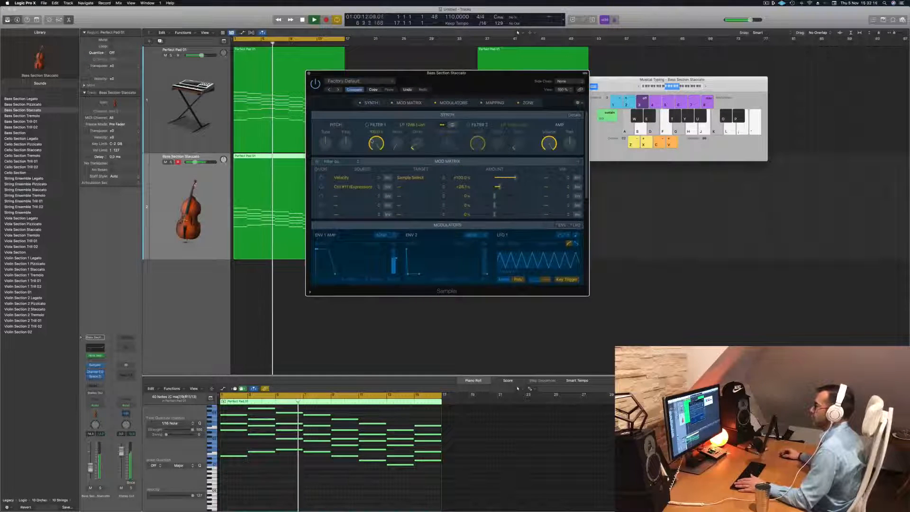
- Try Filter 1 in the Sampler on the bass staccato sound, adjusting its cutoff and drive while listening
{"action": "left_click", "coordinate": [367, 124]}
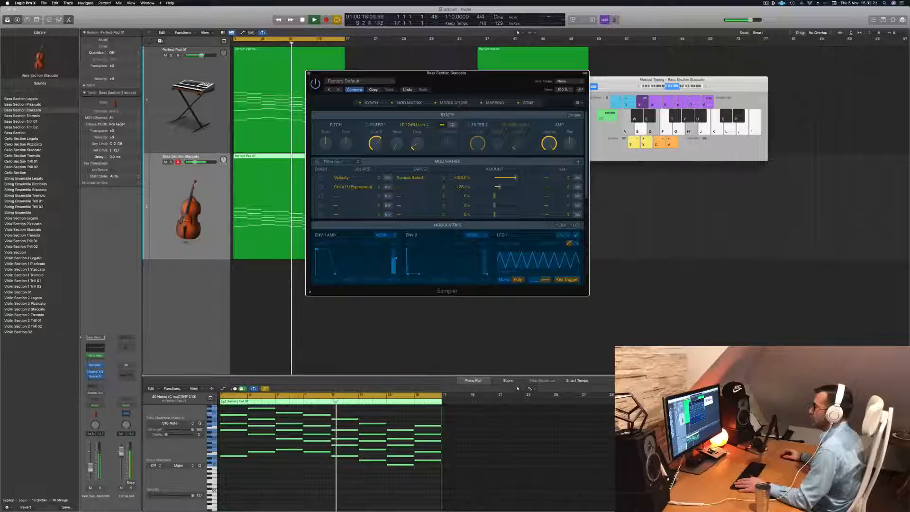
{"action": "left_click_drag", "start_coordinate": [379, 143], "coordinate": [415, 123]}
{"action": "key", "text": "Return"}
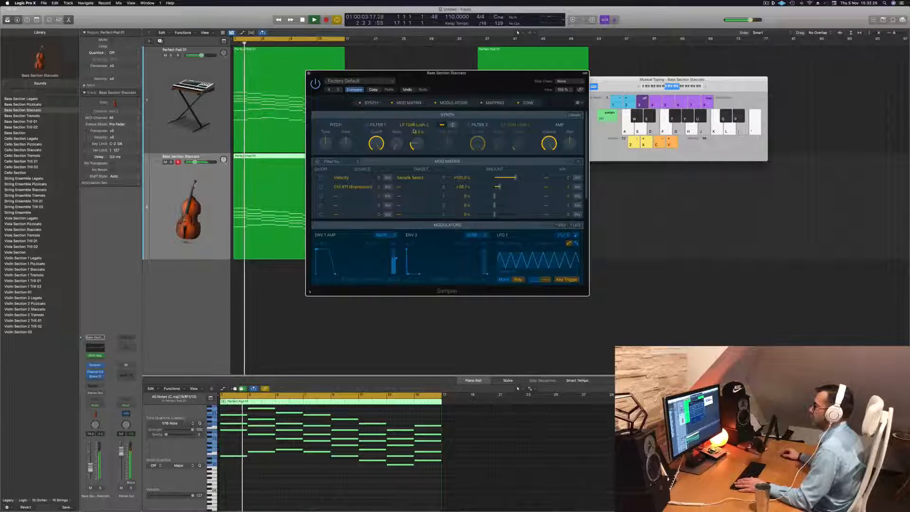
- Lower the strings track's volume further, then close the Sampler window and listen to both tracks from the beginning
{"action": "key", "text": "Return"}
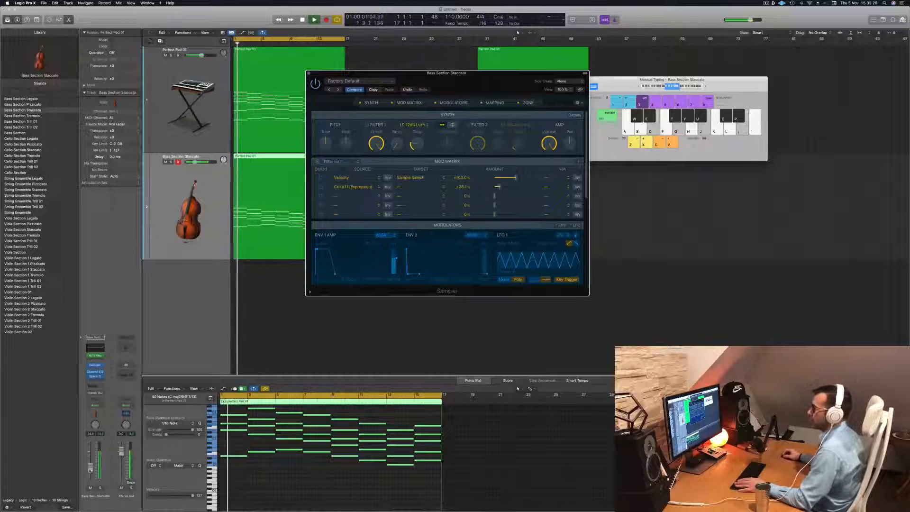
{"action": "left_click_drag", "start_coordinate": [90, 470], "coordinate": [90, 474]}
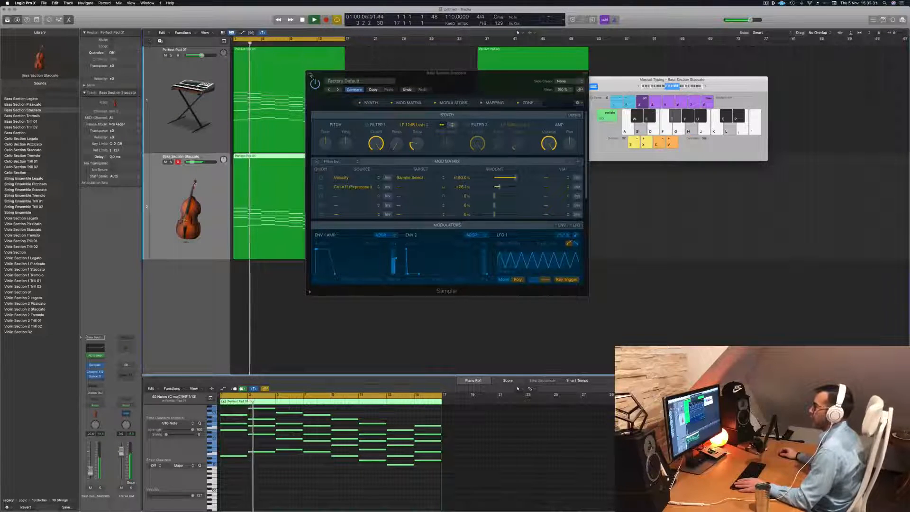
{"action": "left_click", "coordinate": [310, 74]}
{"action": "key", "text": "super+Left"}
{"action": "key", "text": "super+Up"}
{"action": "key", "text": "super+Up"}
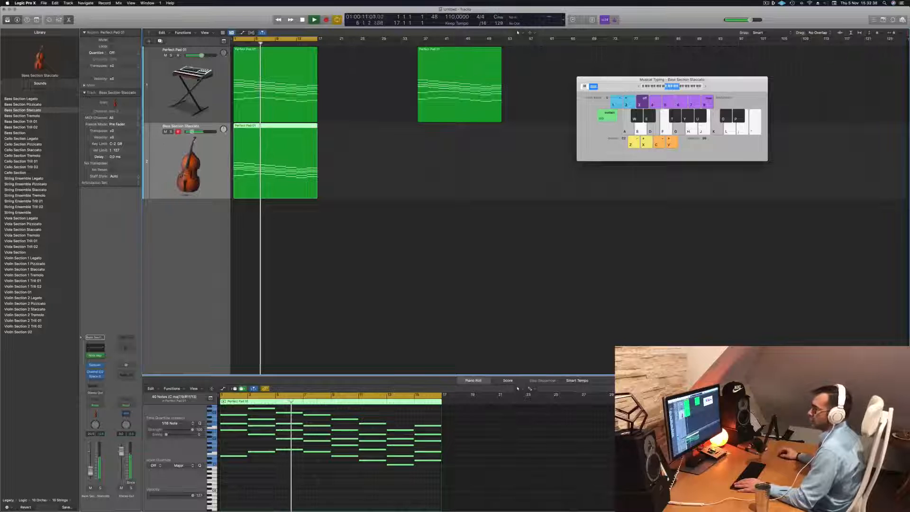
{"action": "key", "text": "Return"}
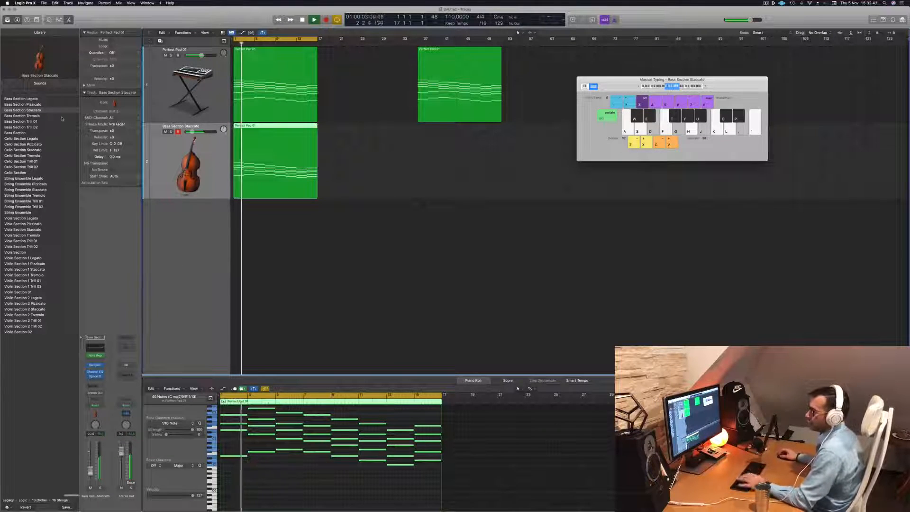
- Load the Cello Section Staccato patch on the strings track and listen to it briefly with the pad
{"action": "left_click", "coordinate": [15, 150]}
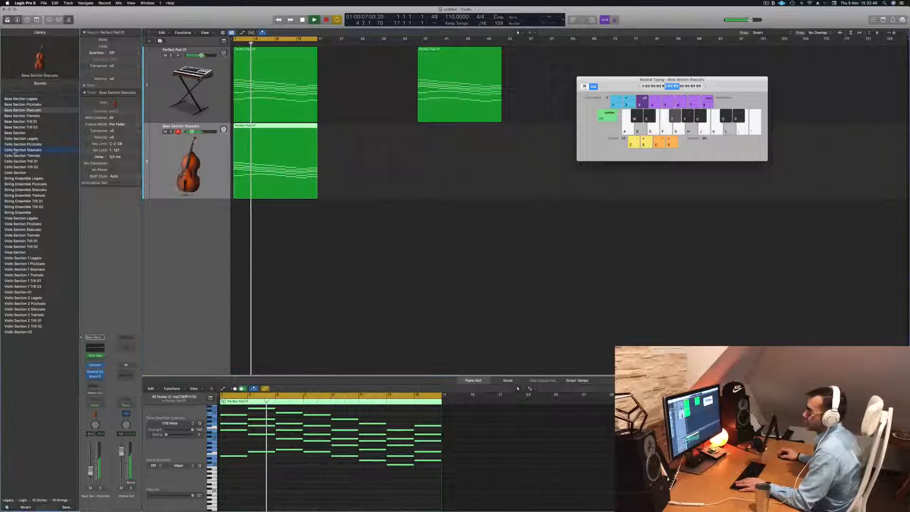
{"action": "key", "text": "space"}
{"action": "key", "text": "space"}
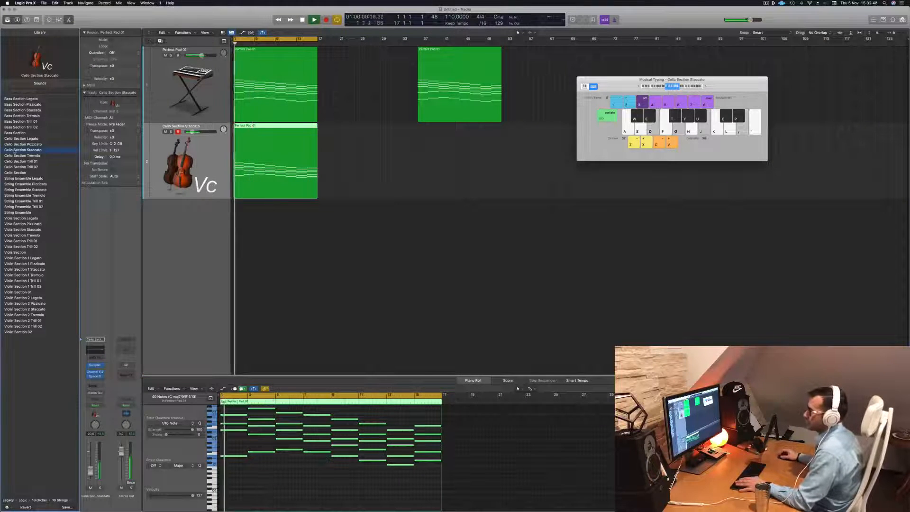
{"action": "key", "text": "space"}
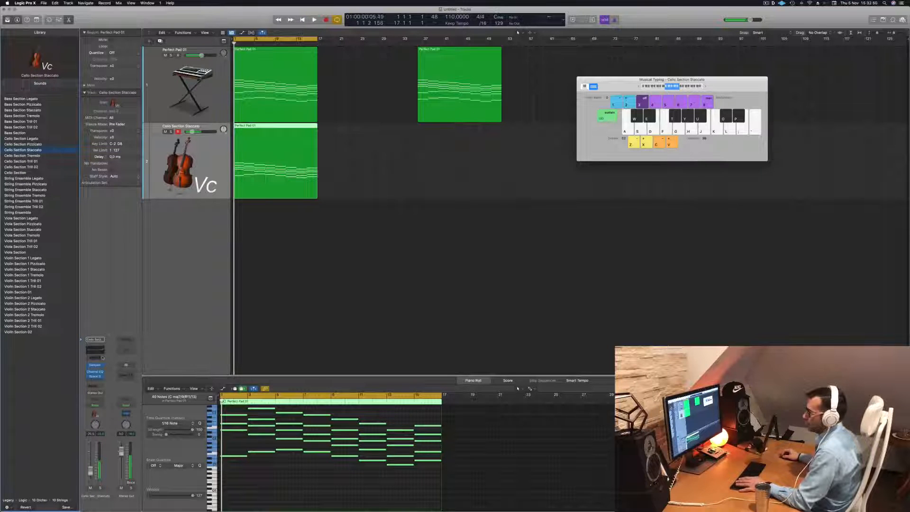
- Insert a Note Repeater MIDI effect on the Cello Section Staccato track and increase its number of repeats during playback
{"action": "left_click", "coordinate": [103, 357]}
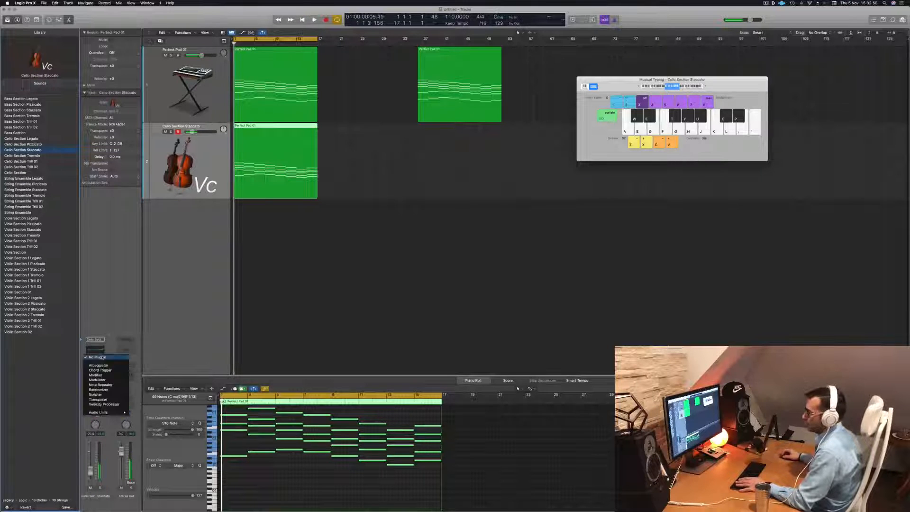
{"action": "left_click", "coordinate": [110, 385]}
{"action": "key", "text": "space"}
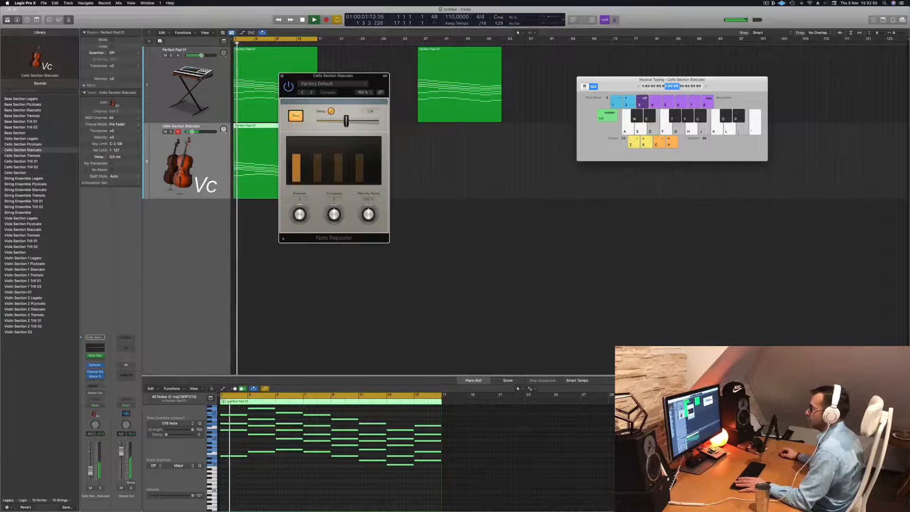
{"action": "left_click_drag", "start_coordinate": [298, 217], "coordinate": [300, 211]}
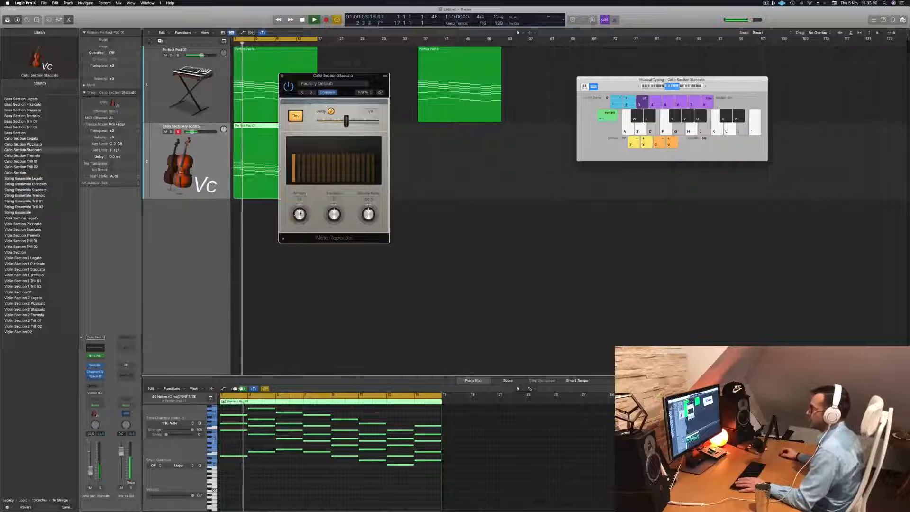
{"action": "key", "text": "space"}
{"action": "key", "text": "space"}
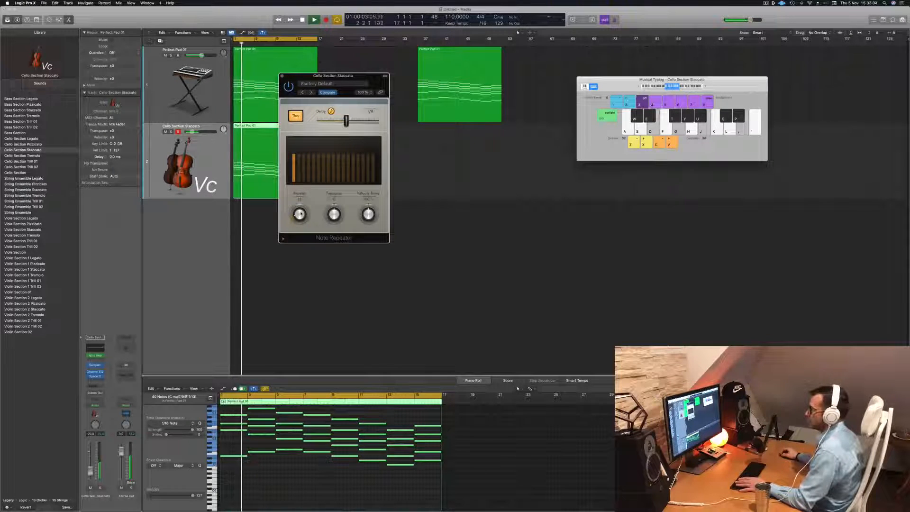
- Fine-tune the Note Repeater's number of repeats on the cello track, restarting playback to compare the rhythm
{"action": "key", "text": "space"}
{"action": "key", "text": "space"}
{"action": "left_click_drag", "start_coordinate": [300, 214], "coordinate": [301, 212]}
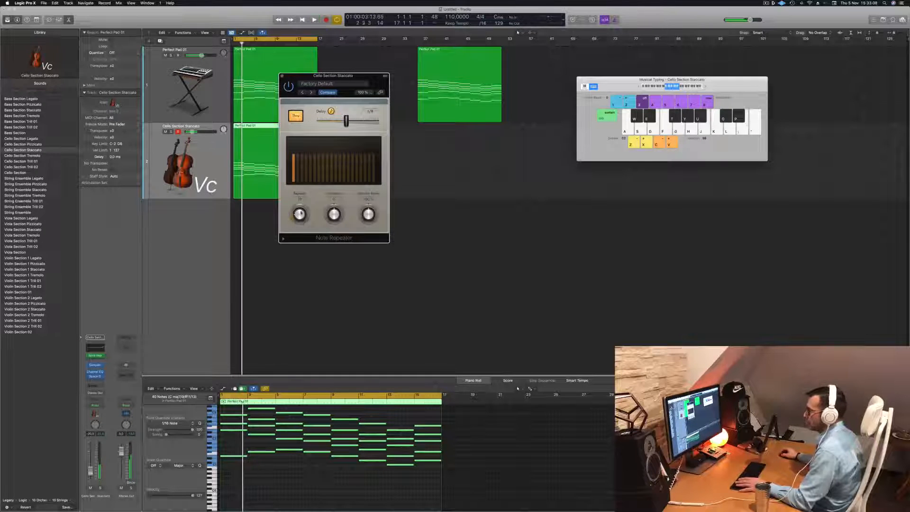
{"action": "key", "text": "space"}
{"action": "key", "text": "space"}
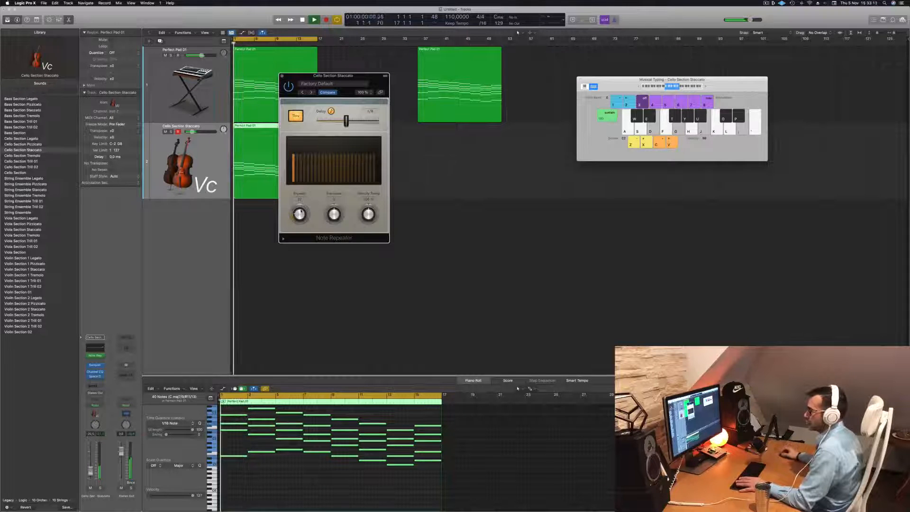
{"action": "key", "text": "space"}
{"action": "key", "text": "space"}
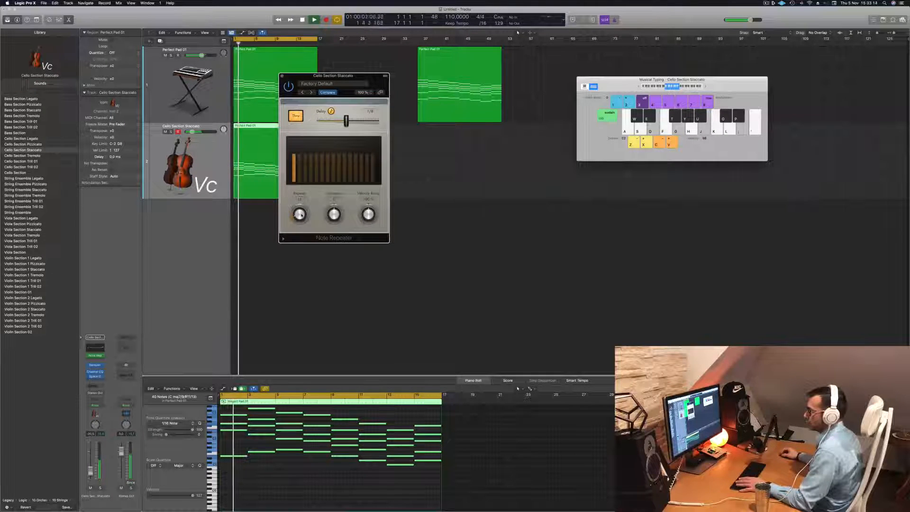
{"action": "left_click_drag", "start_coordinate": [301, 215], "coordinate": [299, 214]}
{"action": "key", "text": "space"}
{"action": "key", "text": "space"}
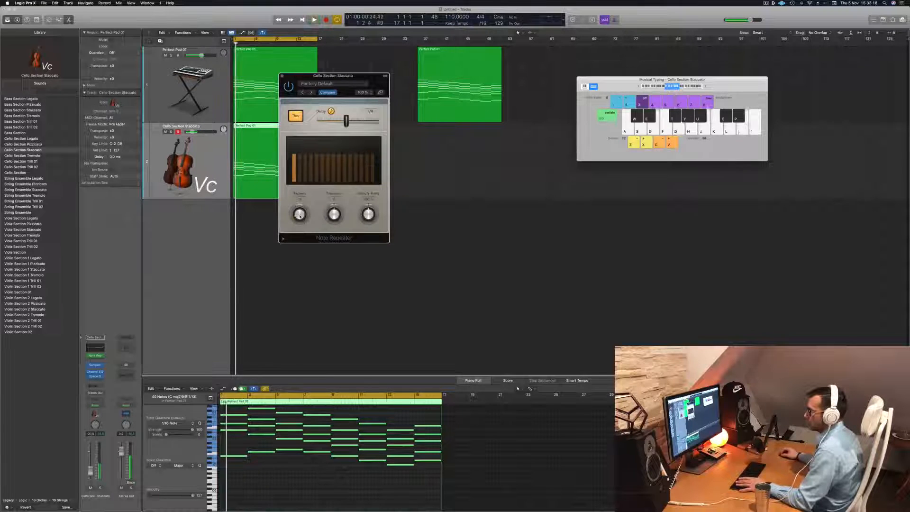
- Restart playback and raise the Note Repeater's Velocity Ramp so the cello repeats get progressively louder
{"action": "key", "text": "space"}
{"action": "key", "text": "space"}
{"action": "key", "text": "space"}
{"action": "key", "text": "space"}
{"action": "left_click_drag", "start_coordinate": [368, 215], "coordinate": [368, 214]}
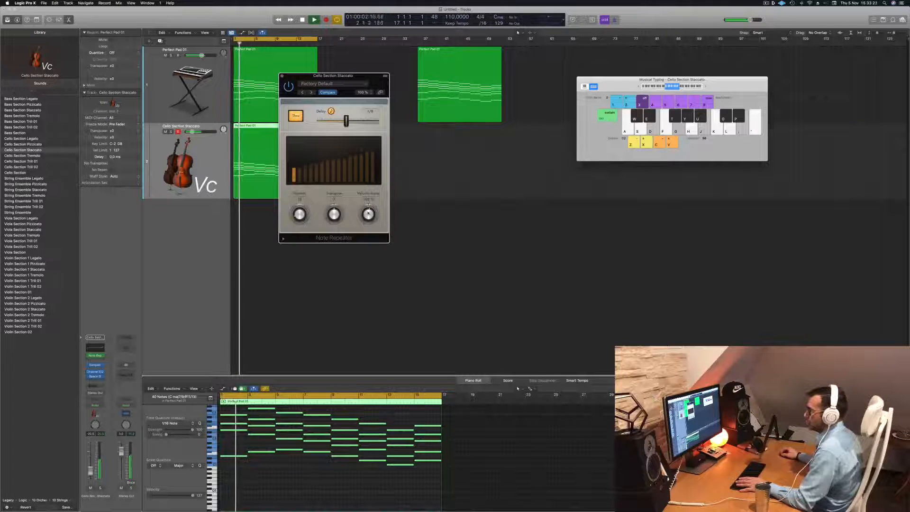
- Fine-tune the number of repeats in the cello track's Note Repeater, replaying the section and moving the effect window clear of the regions
{"action": "key", "text": "space"}
{"action": "key", "text": "space"}
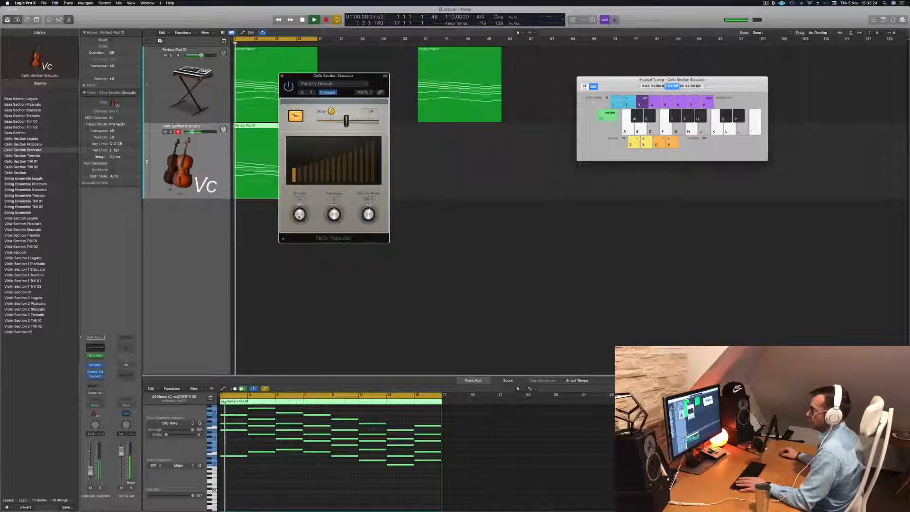
{"action": "left_click_drag", "start_coordinate": [299, 216], "coordinate": [299, 216]}
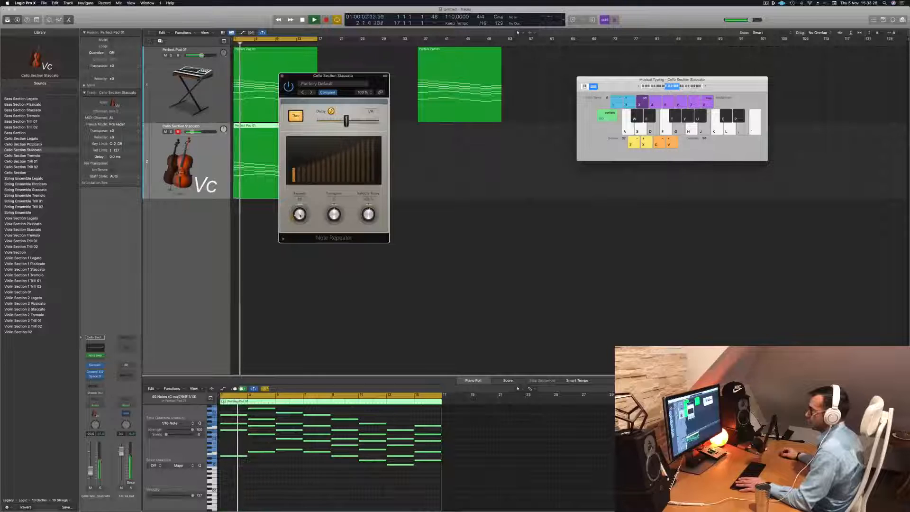
{"action": "key", "text": "Return"}
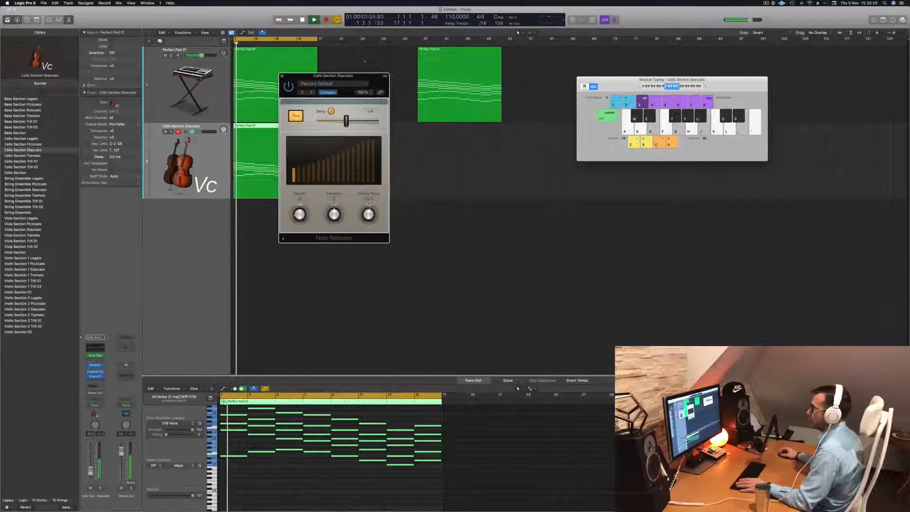
{"action": "left_click_drag", "start_coordinate": [351, 108], "coordinate": [539, 103]}
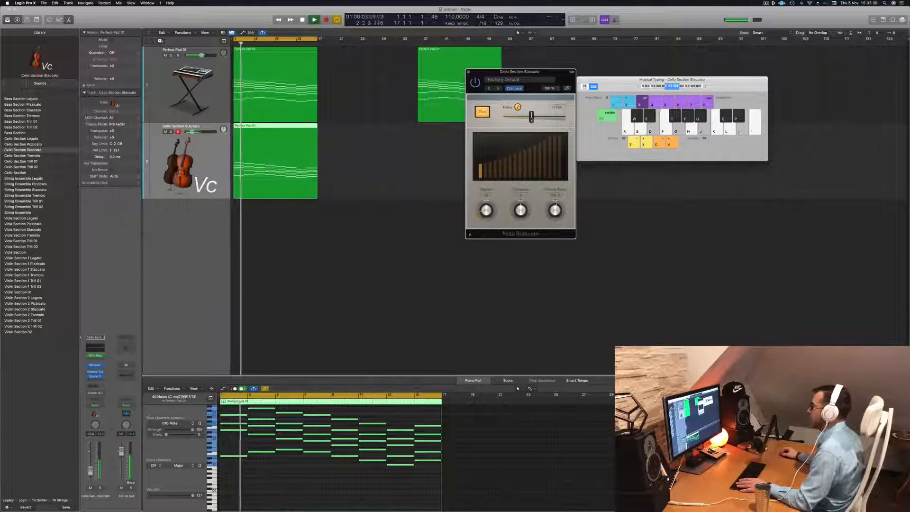
{"action": "key", "text": "Return"}
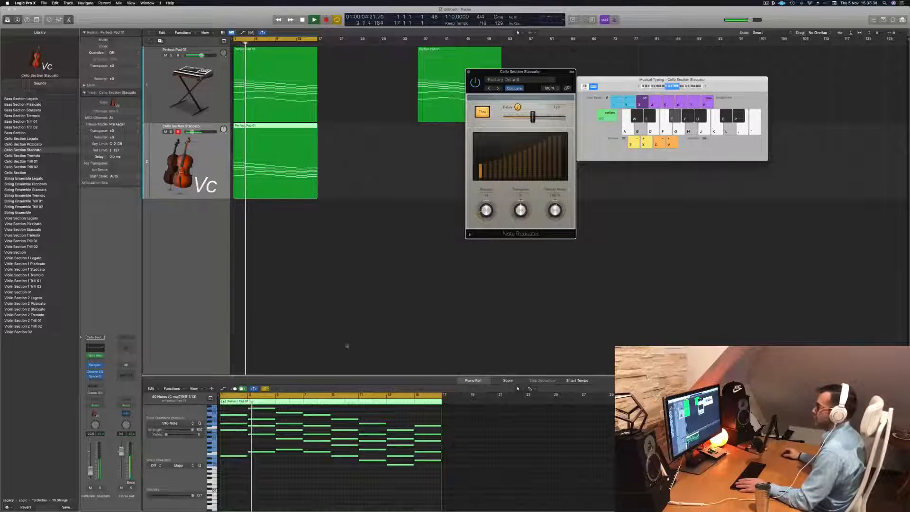
- Turn the Note Repeater's delay tempo sync off and back on, restarting playback to compare the cello rhythm
{"action": "scroll", "coordinate": [316, 464], "scroll_direction": "up", "scroll_amount": 8}
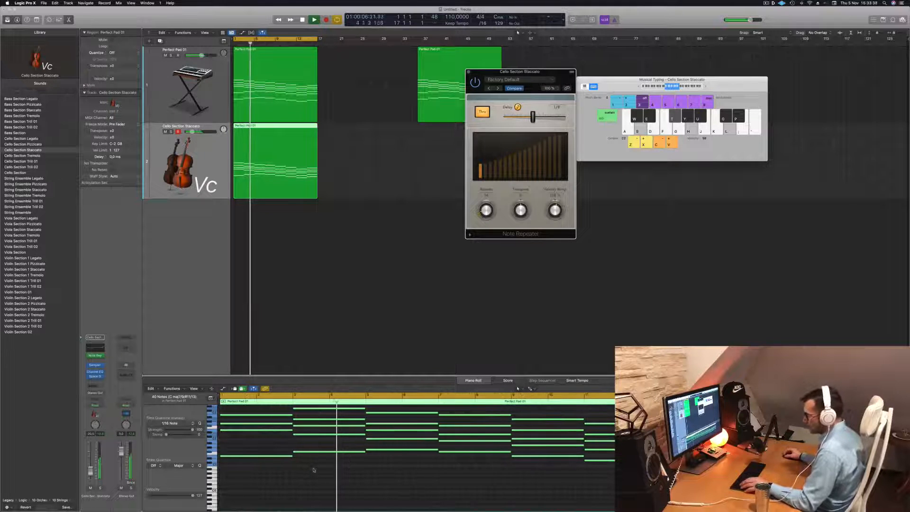
{"action": "key", "text": "space"}
{"action": "key", "text": "Return"}
{"action": "key", "text": "space"}
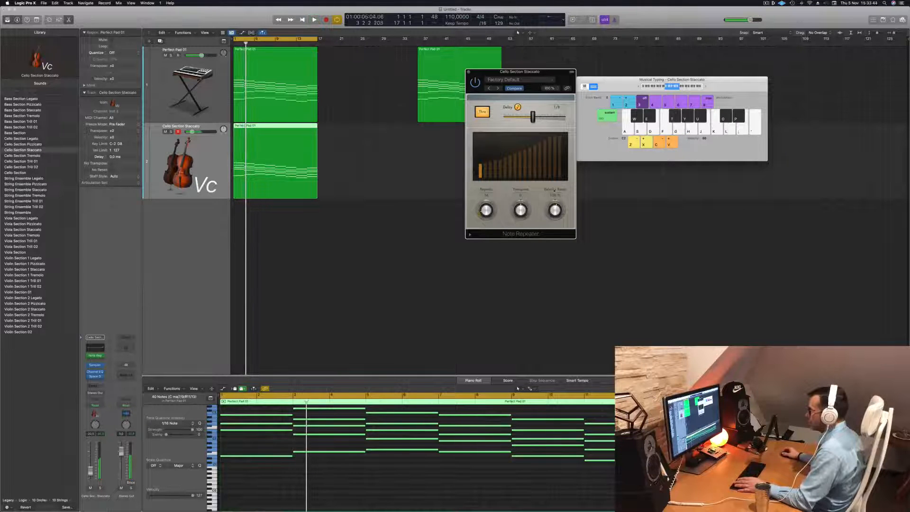
{"action": "key", "text": "Return"}
{"action": "key", "text": "space"}
{"action": "left_click", "coordinate": [517, 108]}
{"action": "key", "text": "space"}
{"action": "key", "text": "Return"}
{"action": "key", "text": "space"}
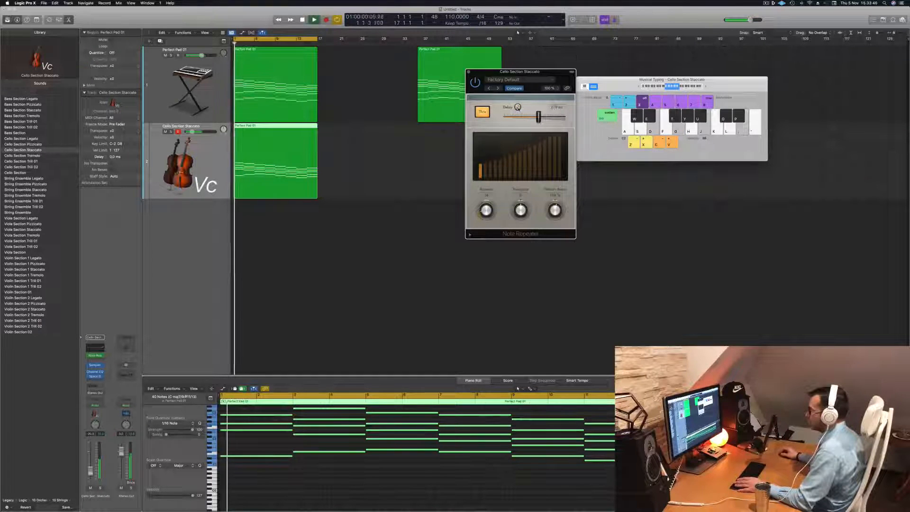
{"action": "left_click", "coordinate": [518, 107]}
- Disable Thru in the cello track's Note Repeater and replay the section from the start
{"action": "key", "text": "Return"}
{"action": "left_click", "coordinate": [482, 112]}
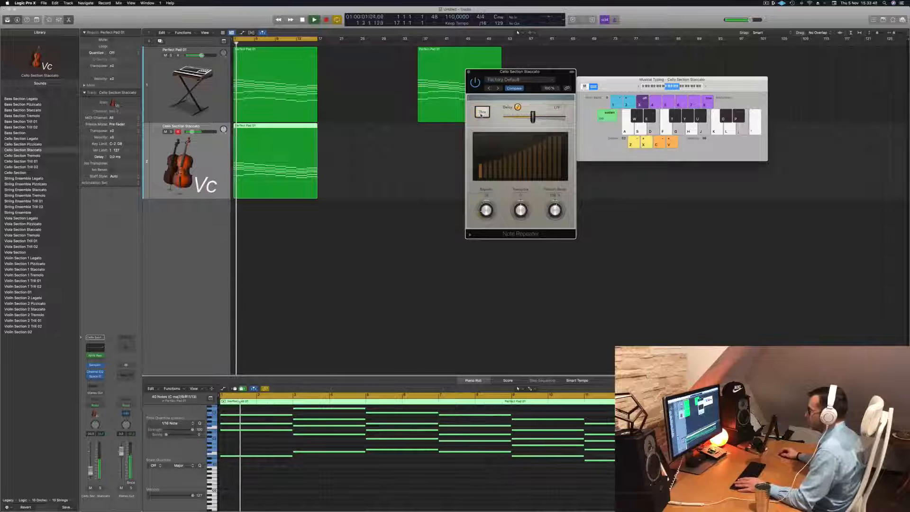
{"action": "key", "text": "Return"}
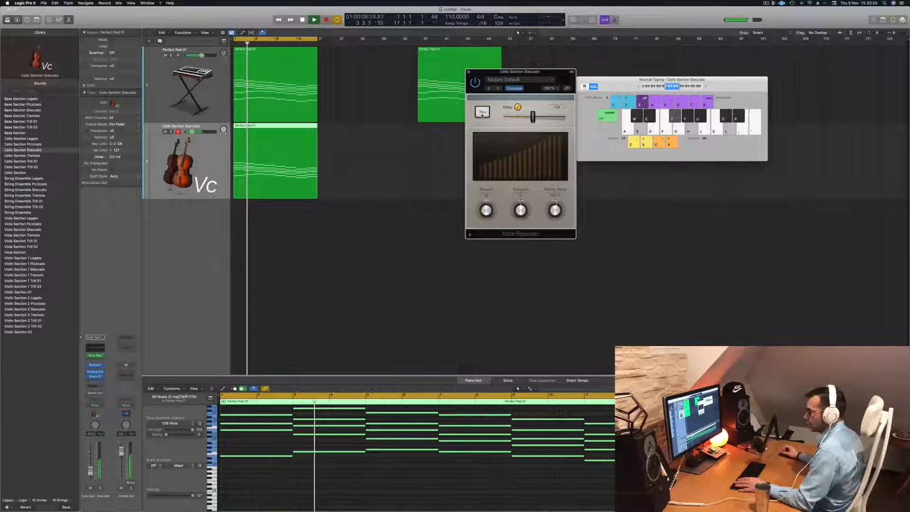
- Stop playback, close the Note Repeater and undo the recent changes back to the Bass Section Staccato patch and its earlier note pitches
{"action": "key", "text": "space"}
{"action": "left_click", "coordinate": [469, 73]}
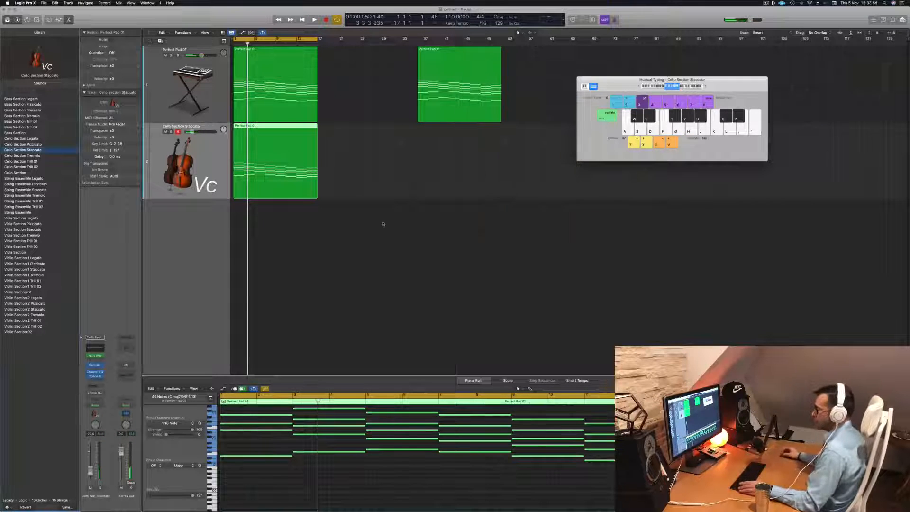
{"action": "key", "text": "super+z"}
{"action": "key", "text": "super+z"}
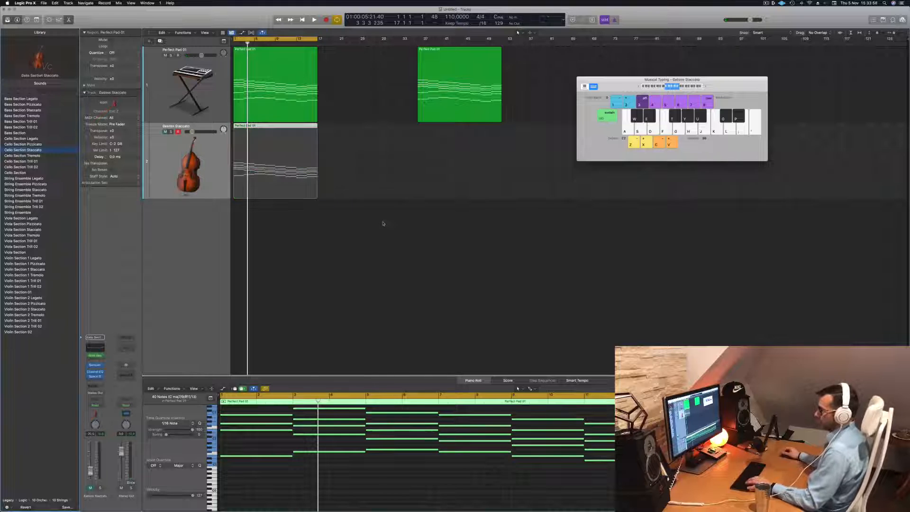
{"action": "key", "text": "super+z"}
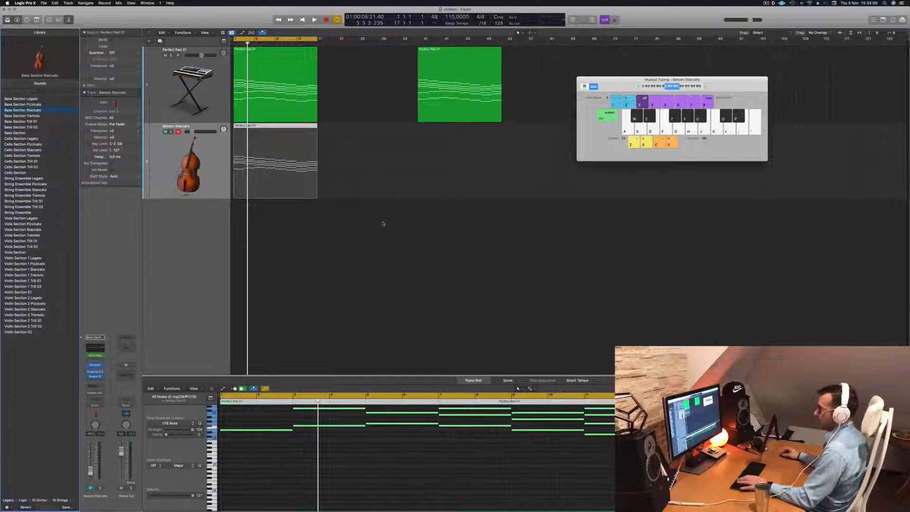
- Unmute the Bass Section Staccato track during playback and open its Note Repeater, placing the window clear of the regions
{"action": "key", "text": "space"}
{"action": "left_click", "coordinate": [165, 131]}
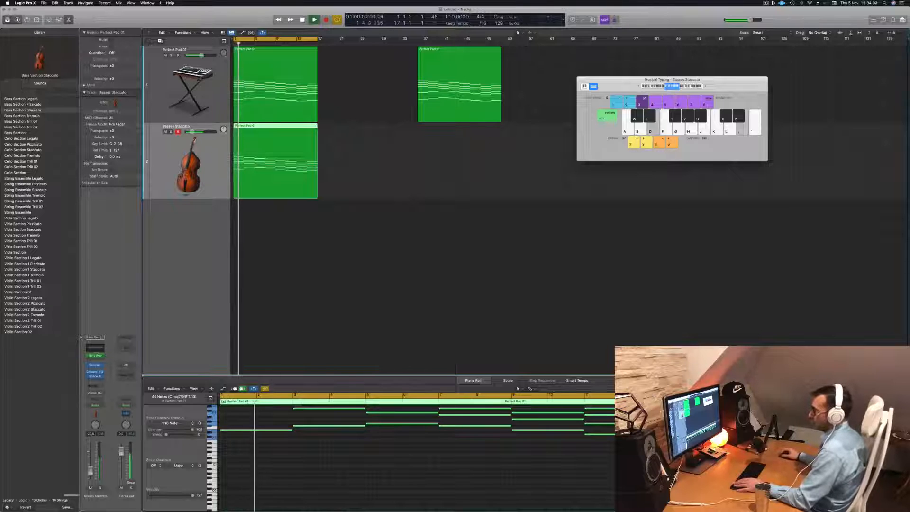
{"action": "left_click", "coordinate": [94, 355]}
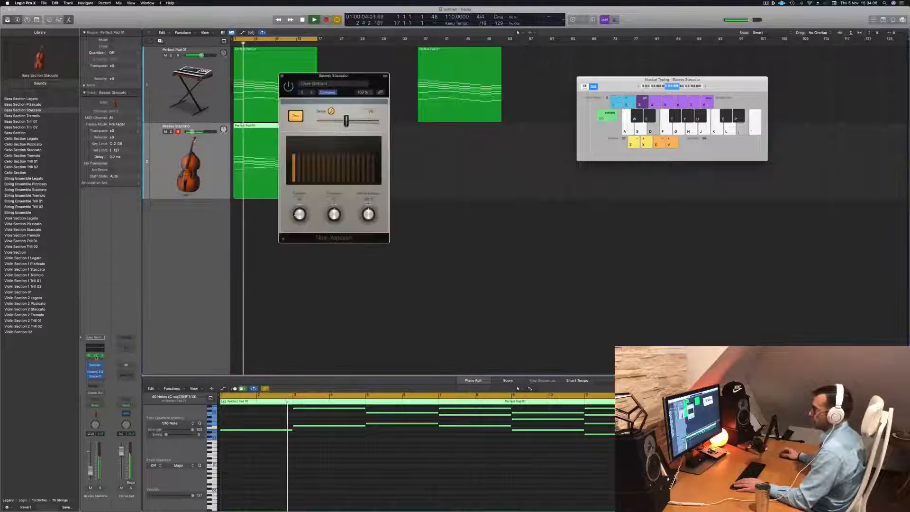
{"action": "left_click_drag", "start_coordinate": [355, 76], "coordinate": [416, 90]}
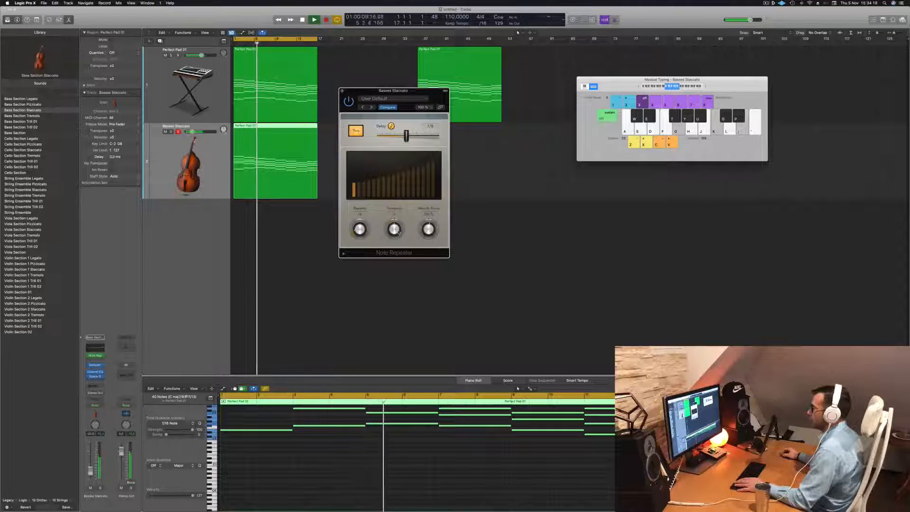
- Adjust the Velocity Ramp in the bass track's Note Repeater so the repeats play at nearly even loudness, listening along
{"action": "key", "text": "space"}
{"action": "key", "text": "space"}
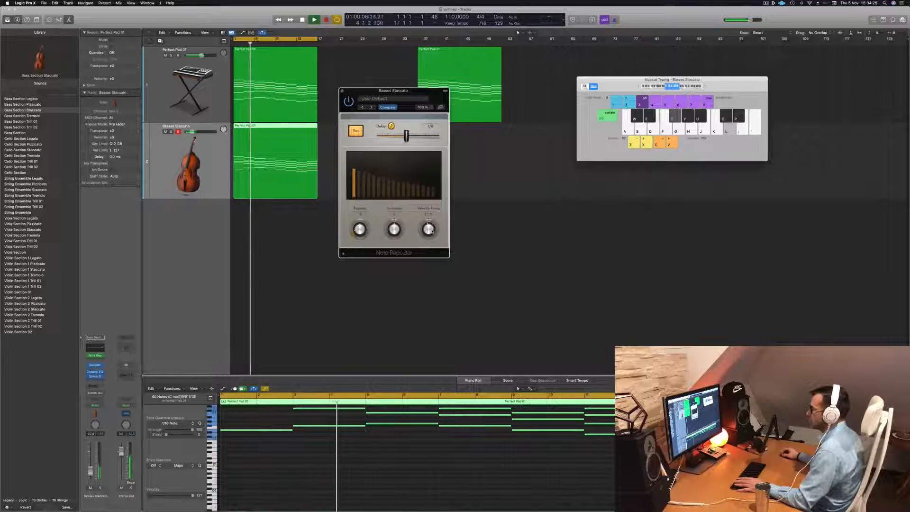
{"action": "left_click_drag", "start_coordinate": [432, 234], "coordinate": [433, 231]}
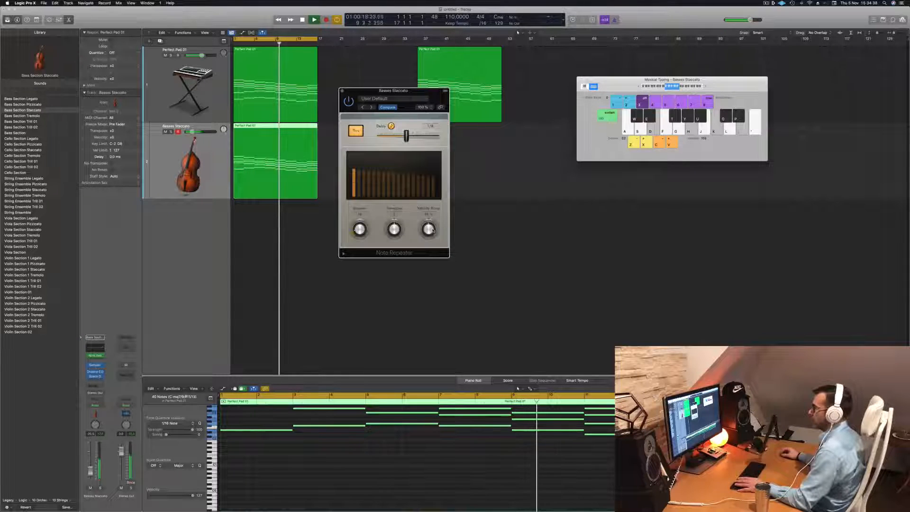
{"action": "key", "text": "Return"}
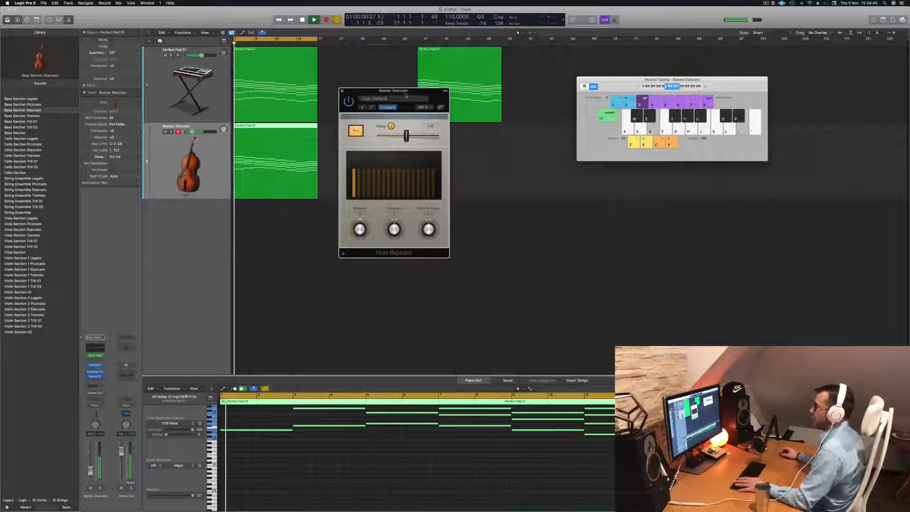
- Close the Note Repeater and transpose all notes of the bass staccato region down one octave, replaying the section to check
{"action": "left_click_drag", "start_coordinate": [432, 174], "coordinate": [449, 171]}
{"action": "left_click", "coordinate": [359, 89]}
{"action": "key", "text": "space"}
{"action": "left_click", "coordinate": [366, 480]}
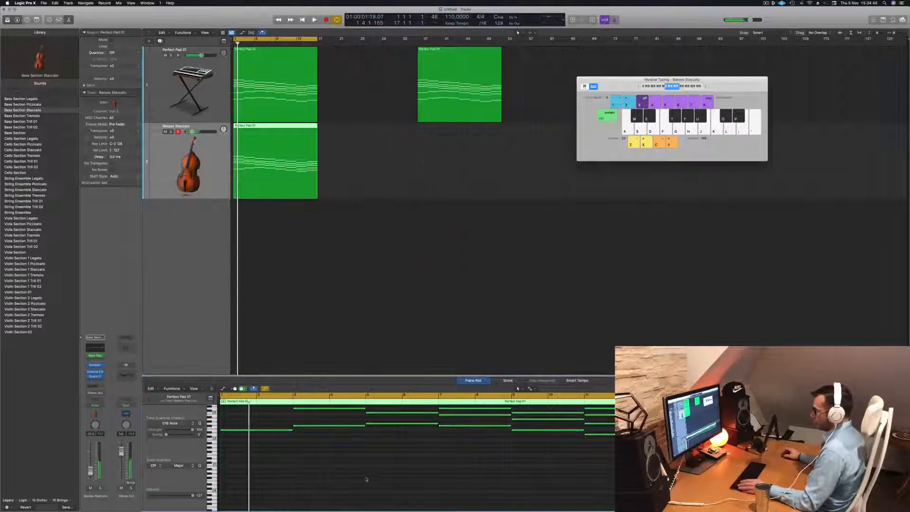
{"action": "scroll", "coordinate": [366, 481], "scroll_direction": "up", "scroll_amount": 3}
{"action": "key", "text": "super+a"}
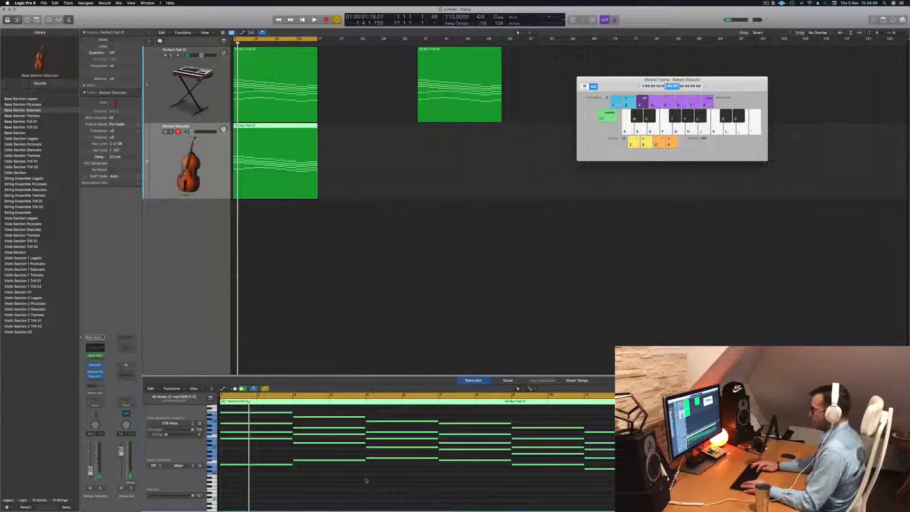
{"action": "key", "text": "alt+shift+Down"}
{"action": "key", "text": "space"}
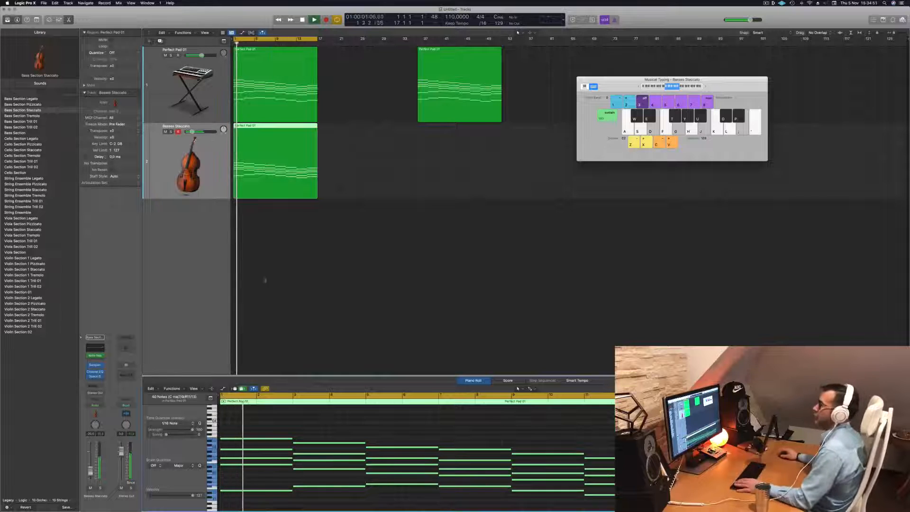
{"action": "key", "text": "Return"}
{"action": "left_click", "coordinate": [219, 183]}
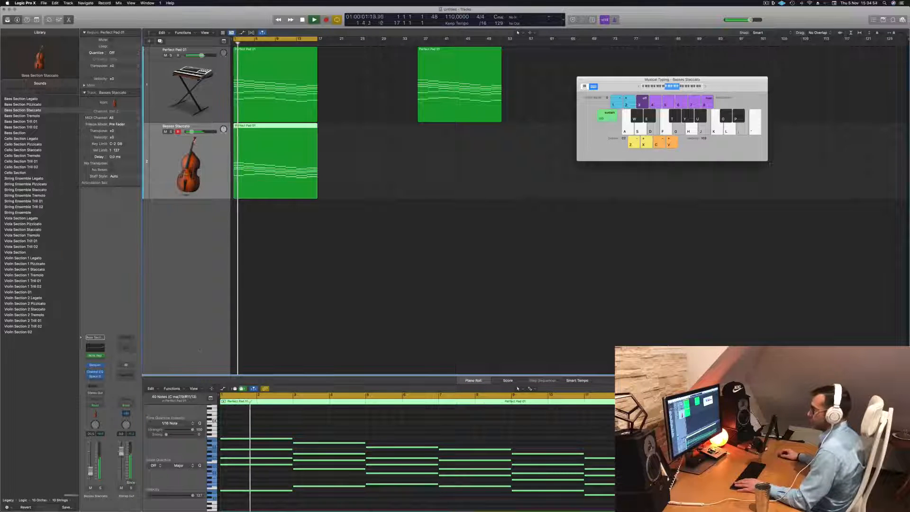
{"action": "key", "text": "Return"}
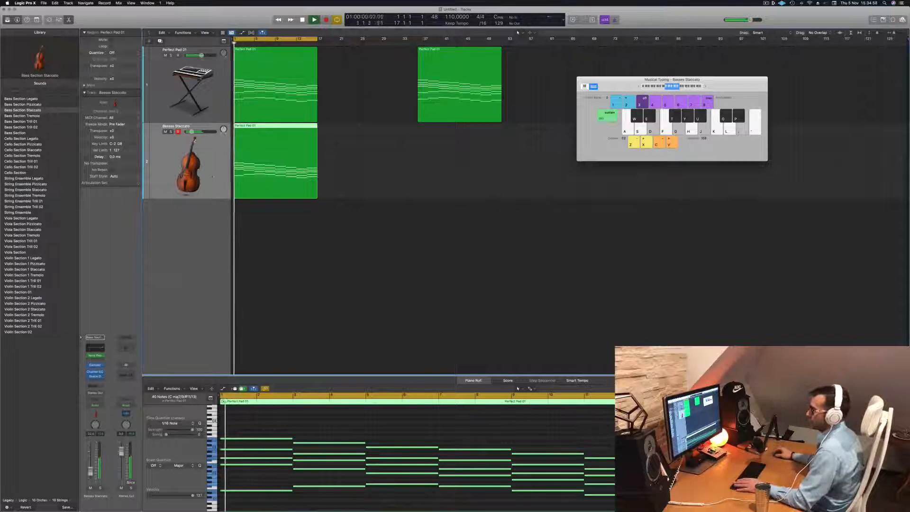
- Duplicate the bass staccato track, copy its region onto the new track and load the Cello Section patch there
{"action": "double_click", "coordinate": [228, 280]}
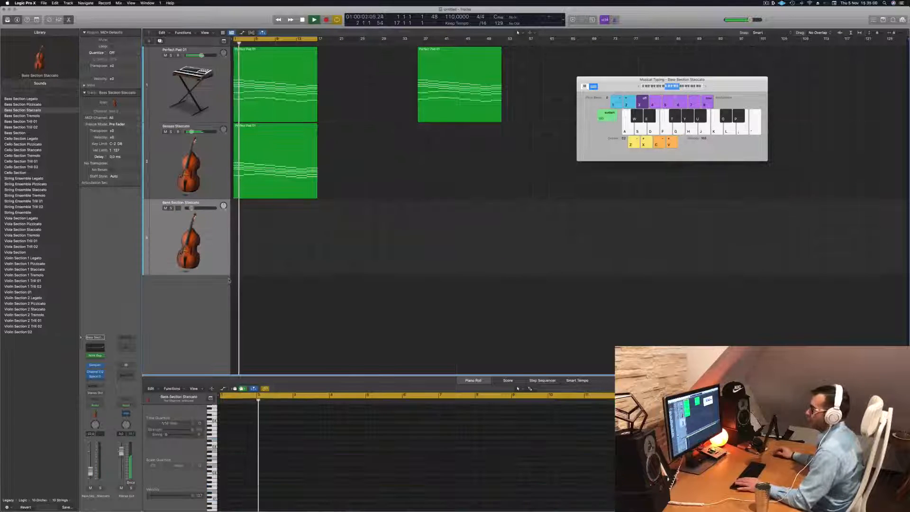
{"action": "left_click_drag", "start_coordinate": [273, 153], "coordinate": [260, 254]}
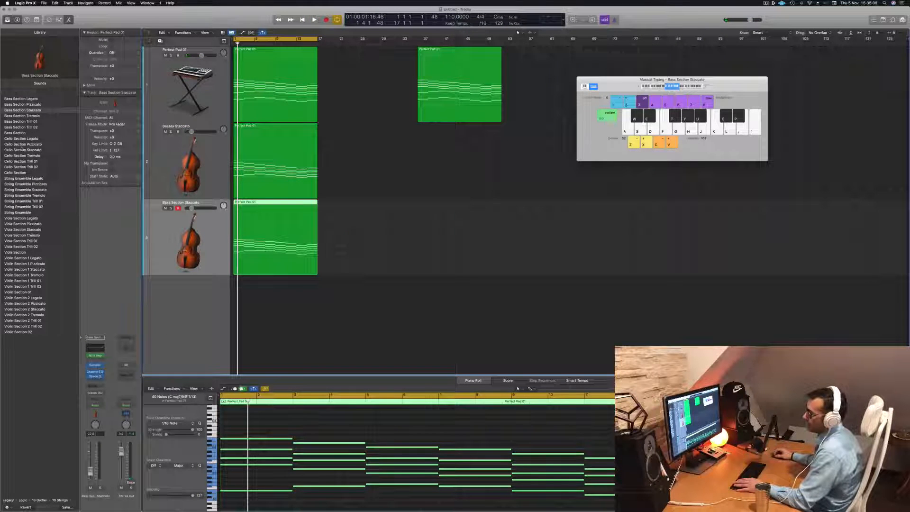
{"action": "left_click", "coordinate": [28, 173]}
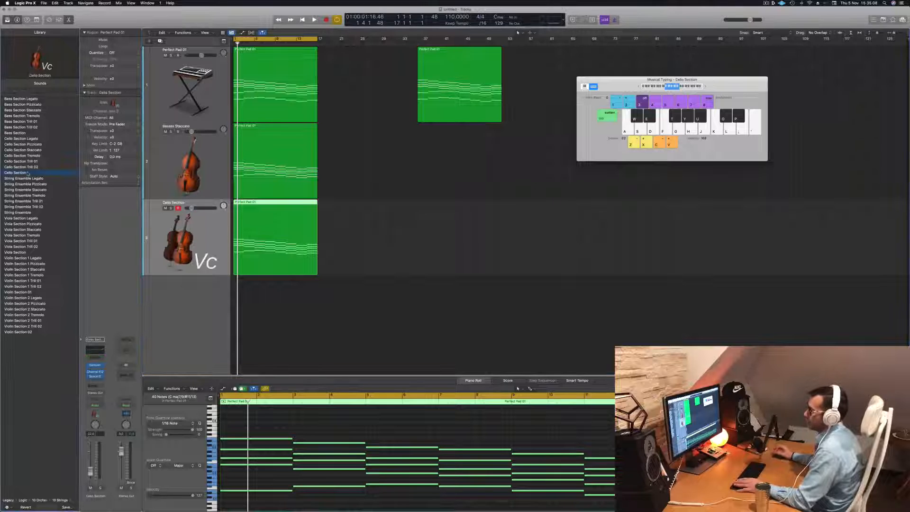
- Play the Cello Section track with the other parts and transpose all its region's notes up one octave
{"action": "left_click", "coordinate": [200, 235]}
{"action": "key", "text": "space"}
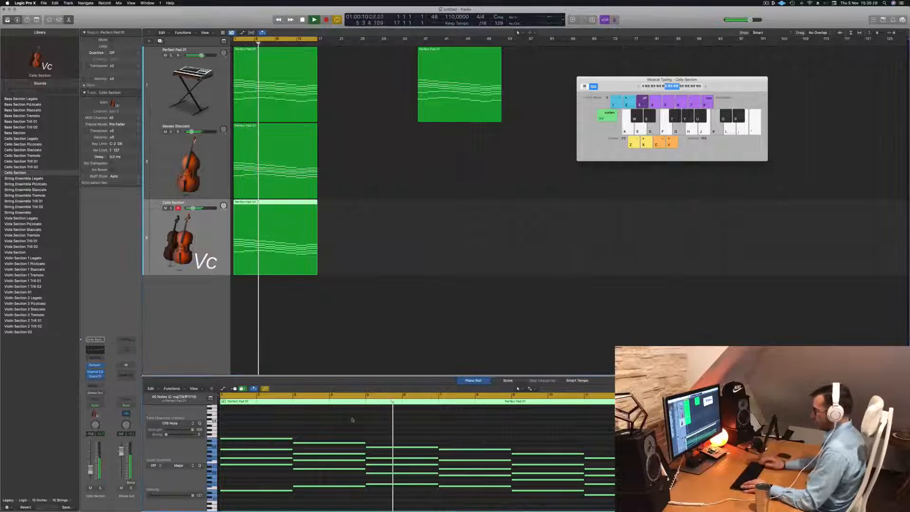
{"action": "scroll", "coordinate": [351, 417], "scroll_direction": "down", "scroll_amount": 2}
{"action": "key", "text": "space"}
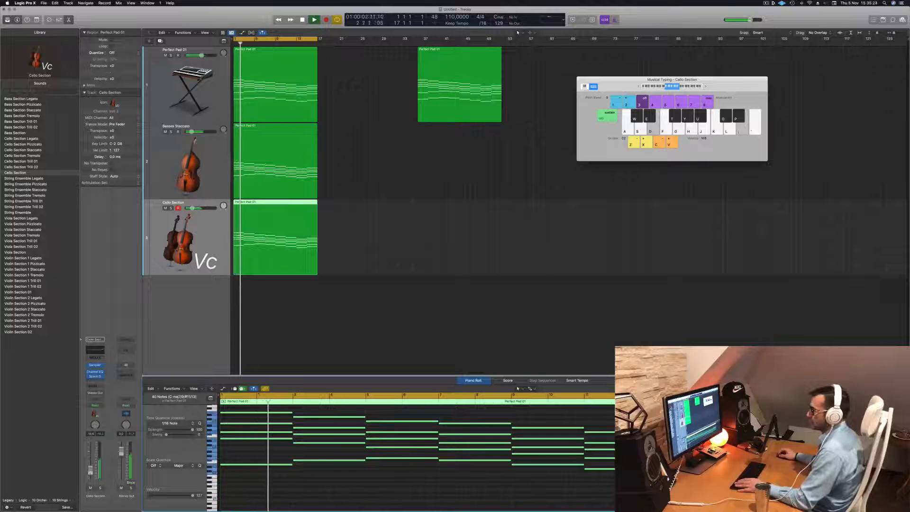
- Listen to the three layered tracks and duplicate the Cello Section track as a fourth track
{"action": "left_click", "coordinate": [400, 300]}
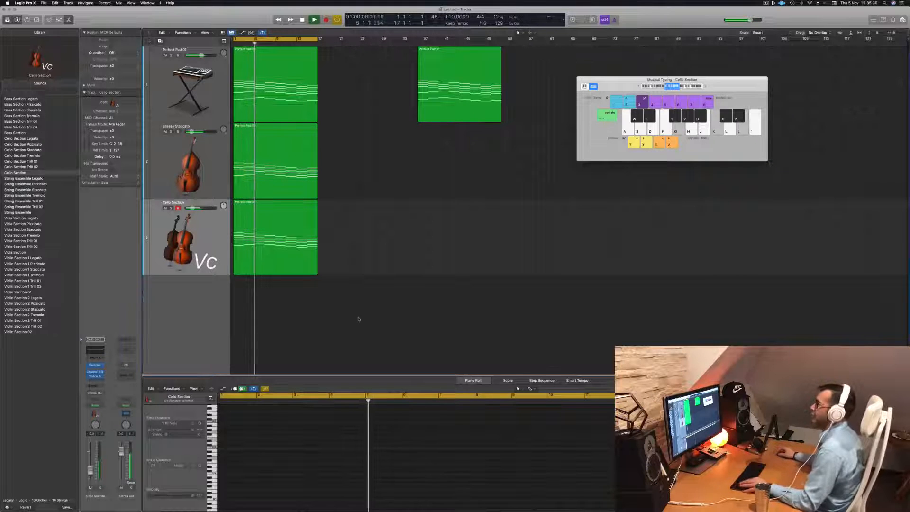
{"action": "scroll", "coordinate": [335, 214], "scroll_direction": "down", "scroll_amount": 5}
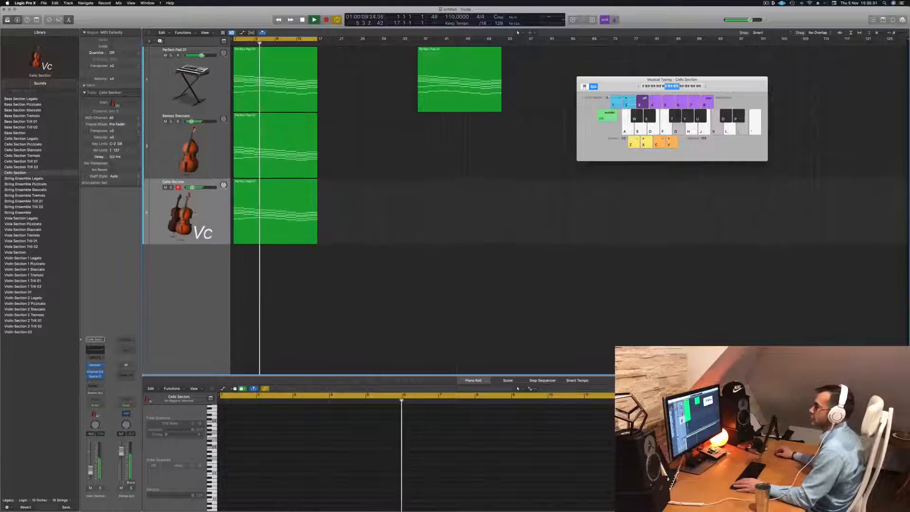
{"action": "left_click", "coordinate": [210, 212]}
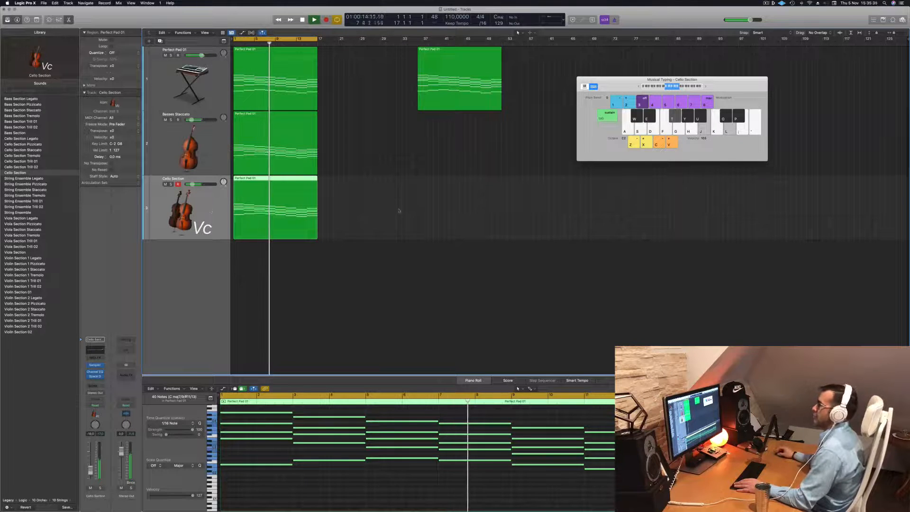
{"action": "left_click", "coordinate": [399, 211]}
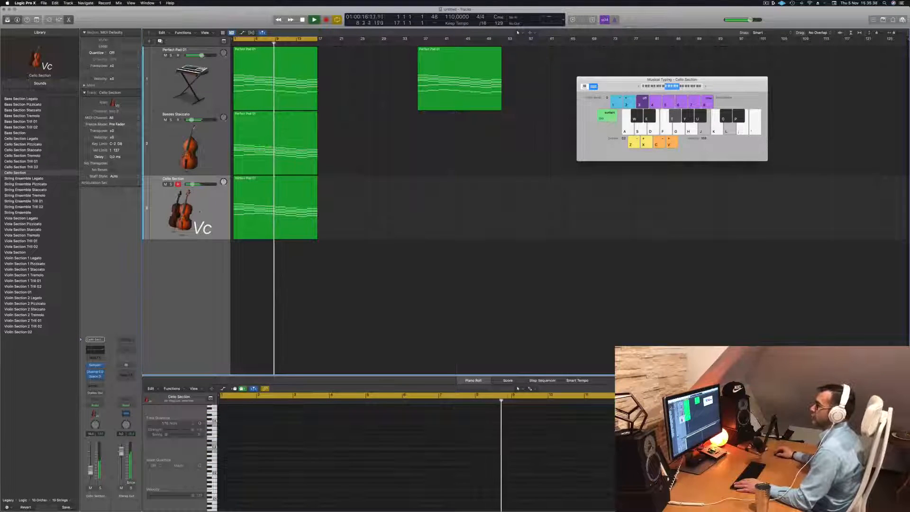
{"action": "left_click", "coordinate": [199, 212]}
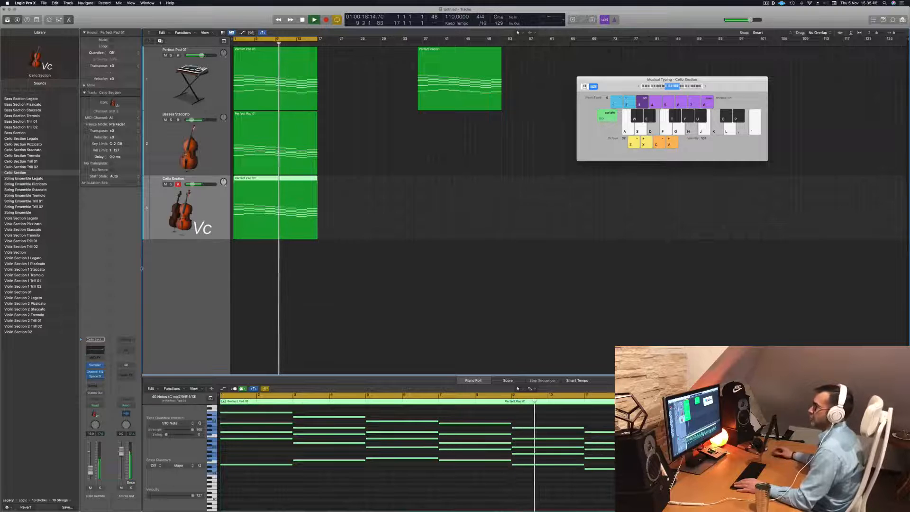
{"action": "key", "text": "super+d"}
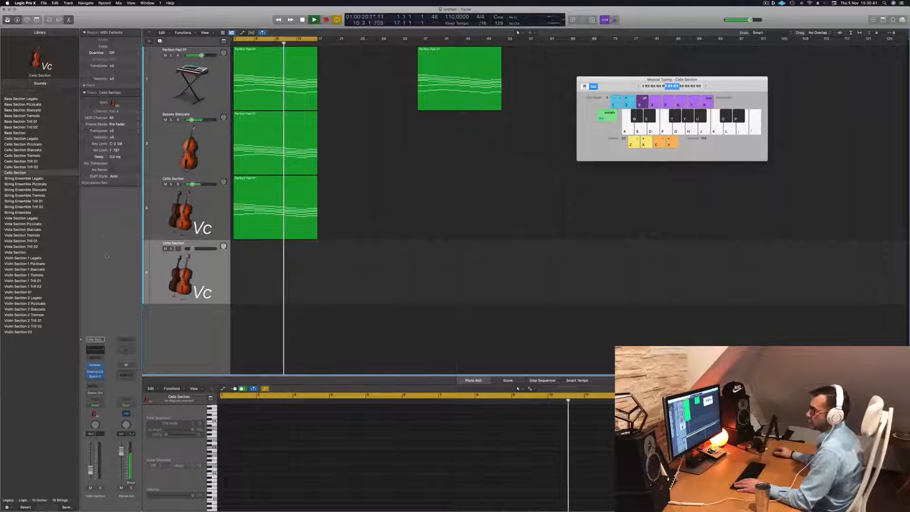
- Browse the library's Orchestral percussion sounds and load the Percussion Kit patch on the fourth track
{"action": "left_click", "coordinate": [23, 500]}
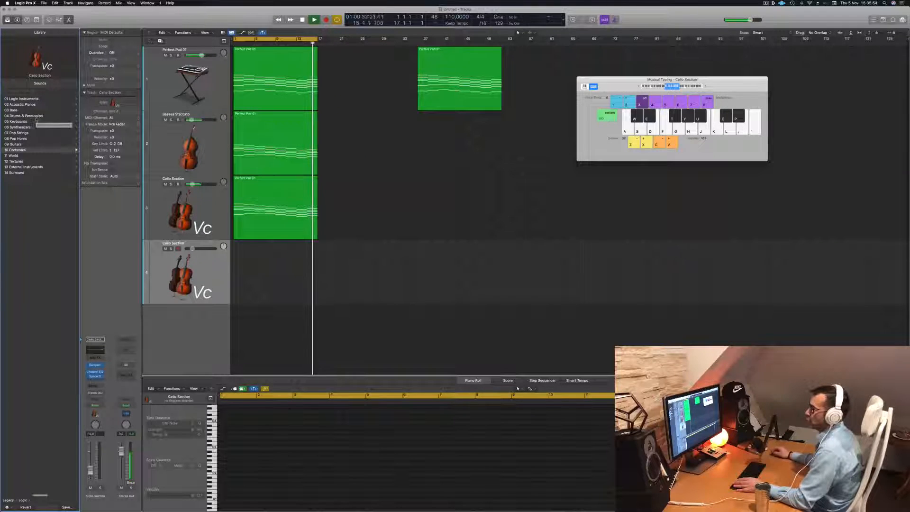
{"action": "left_click", "coordinate": [269, 205]}
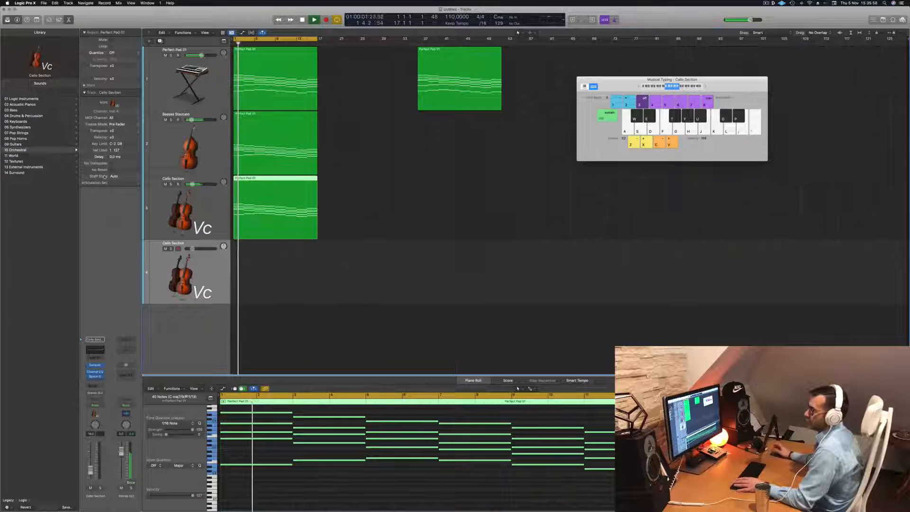
{"action": "left_click", "coordinate": [38, 116]}
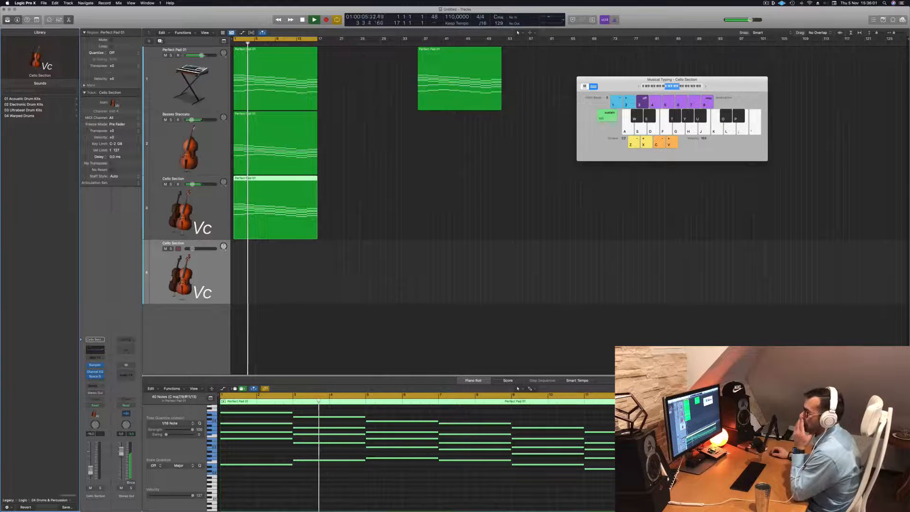
{"action": "left_click", "coordinate": [8, 500]}
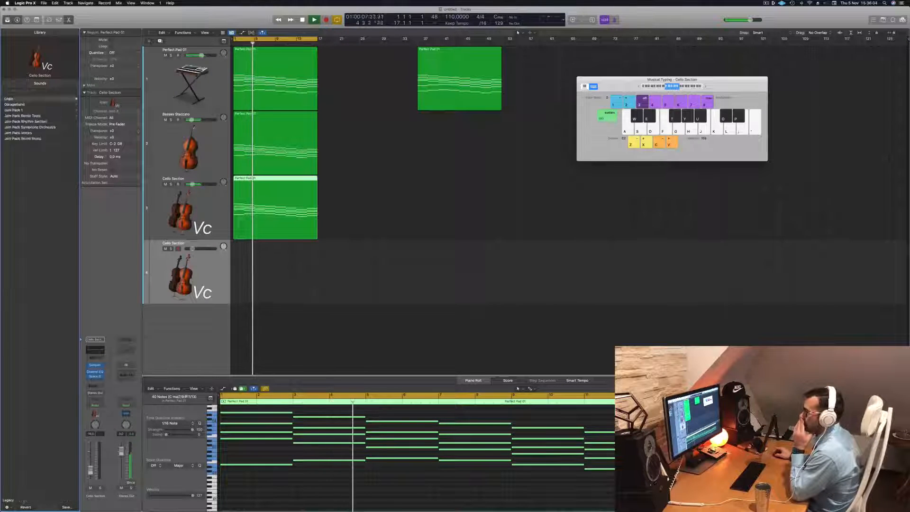
{"action": "left_click", "coordinate": [9, 98]}
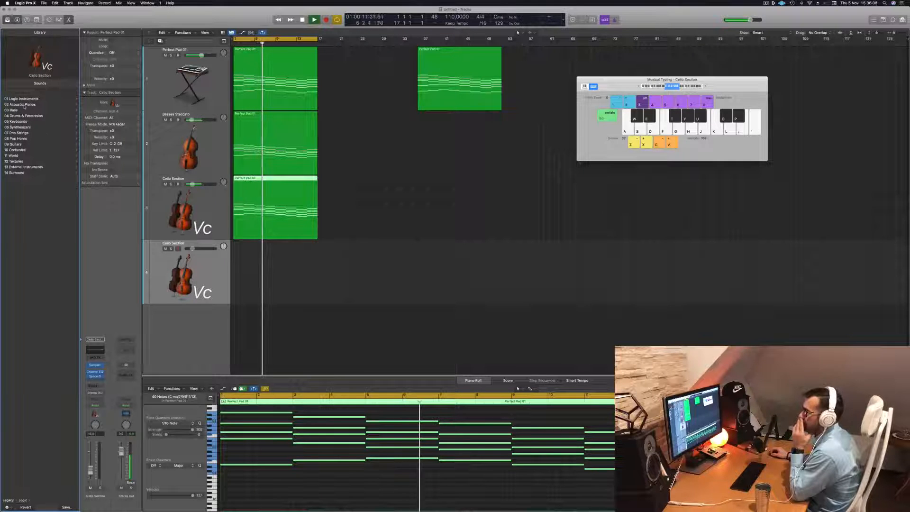
{"action": "left_click", "coordinate": [17, 150]}
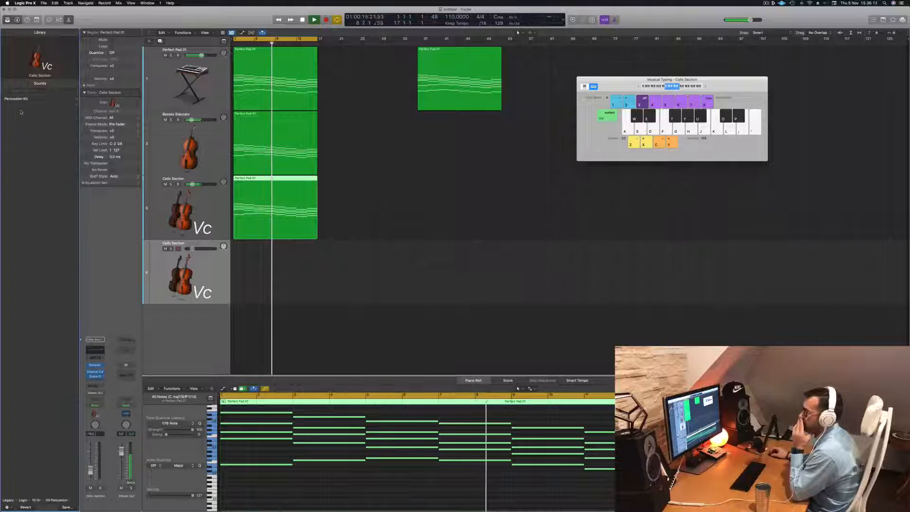
{"action": "left_click", "coordinate": [19, 111]}
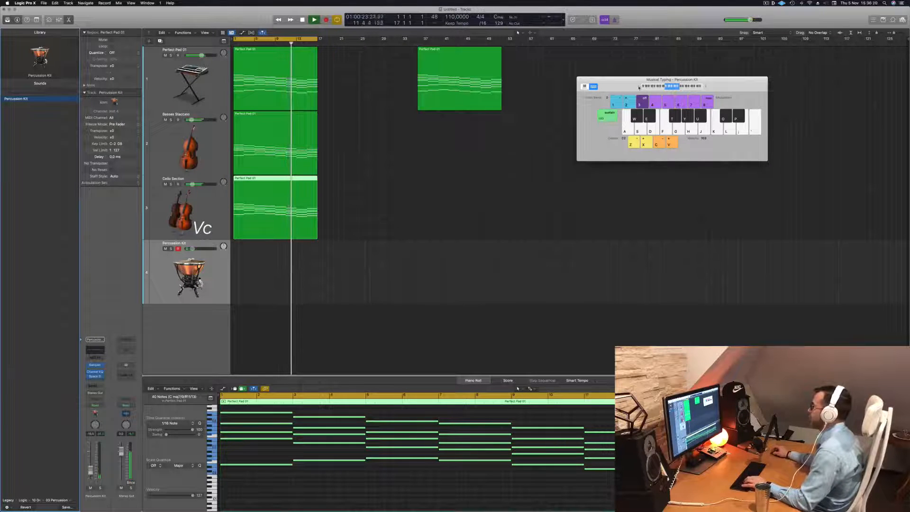
- Lower the Musical Typing keyboard one octave and raise the Percussion Kit volume while test-playing the low drum
{"action": "key", "text": "z"}
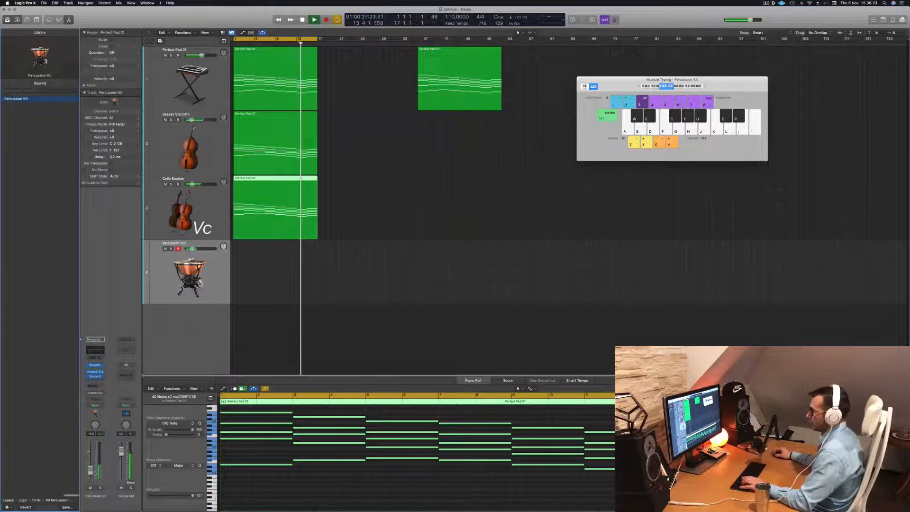
{"action": "left_click_drag", "start_coordinate": [90, 470], "coordinate": [90, 458]}
{"action": "key", "text": "a"}
{"action": "key", "text": "a"}
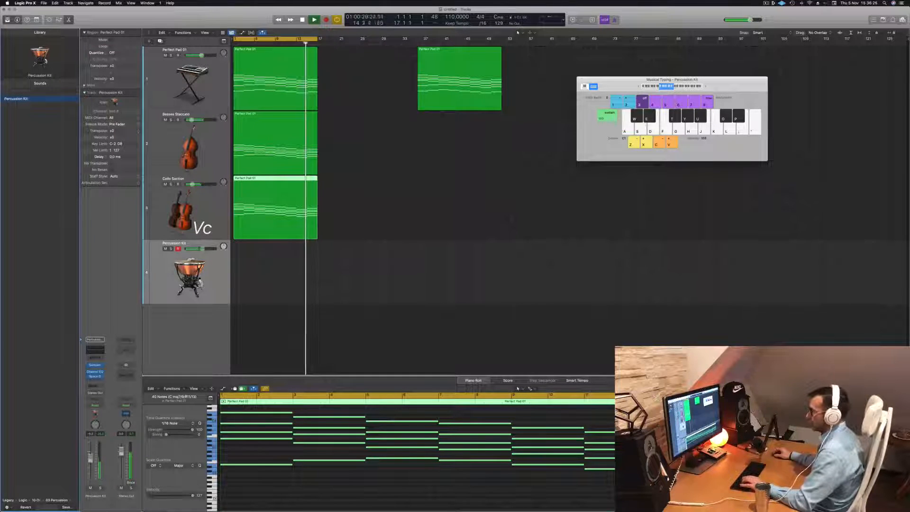
{"action": "key", "text": "a"}
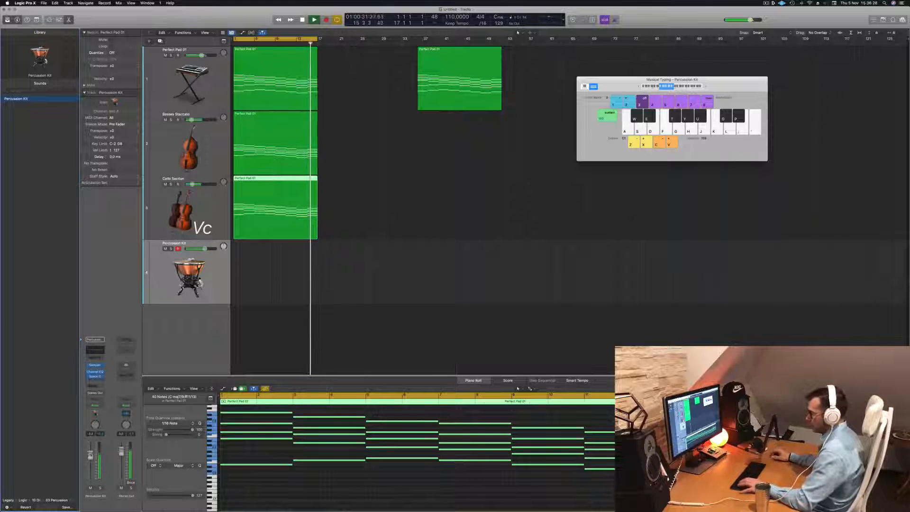
{"action": "left_click_drag", "start_coordinate": [90, 456], "coordinate": [91, 451]}
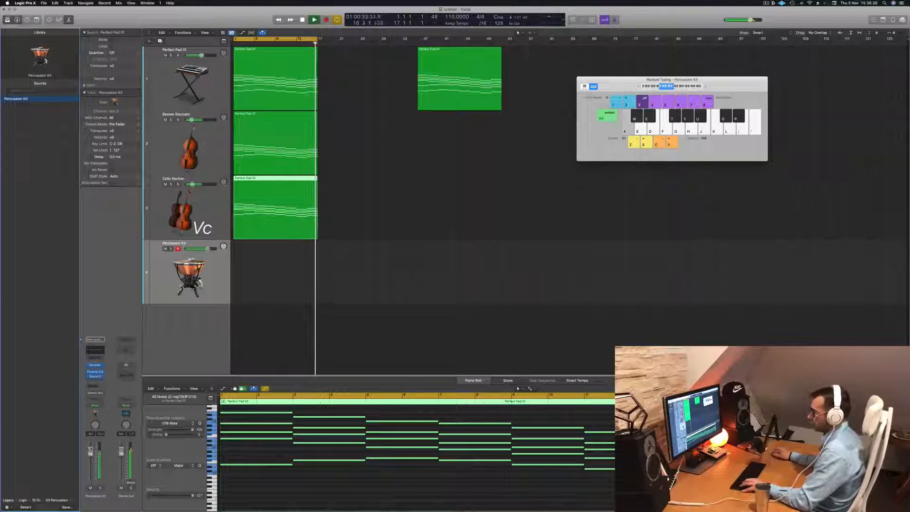
- Record a repeated low drum rhythm on the Percussion Kit track over the first six bars, playing the lowest C
{"action": "key", "text": "r"}
{"action": "key", "text": "a"}
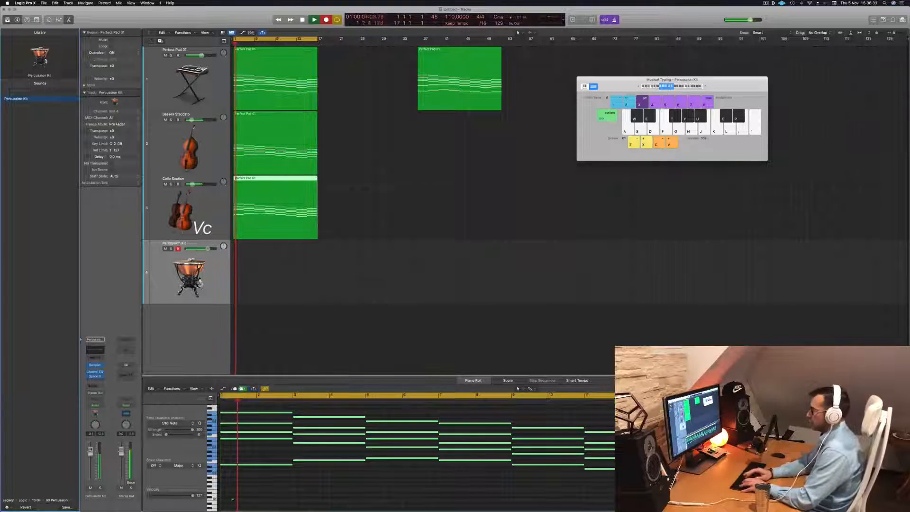
{"action": "key", "text": "a"}
{"action": "key", "text": "a"}
{"action": "key", "text": "a"}
{"action": "key", "text": "a"}
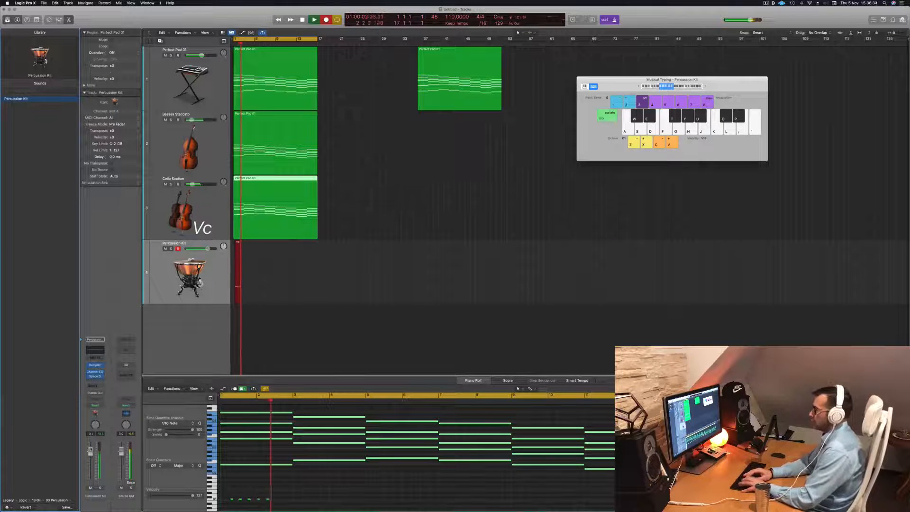
{"action": "key", "text": "a"}
{"action": "key", "text": "a"}
{"action": "key", "text": "a"}
{"action": "key", "text": "a"}
{"action": "key", "text": "a"}
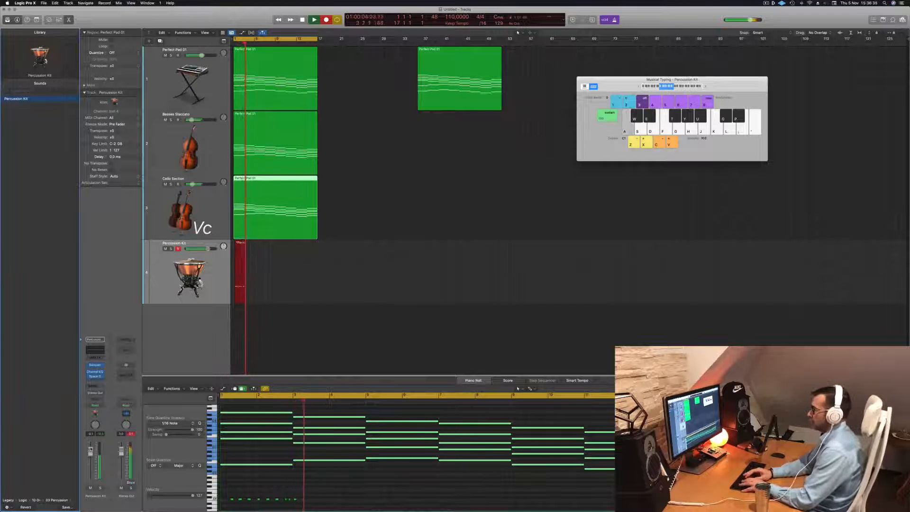
{"action": "key", "text": "a"}
{"action": "key", "text": "a"}
{"action": "key", "text": "a"}
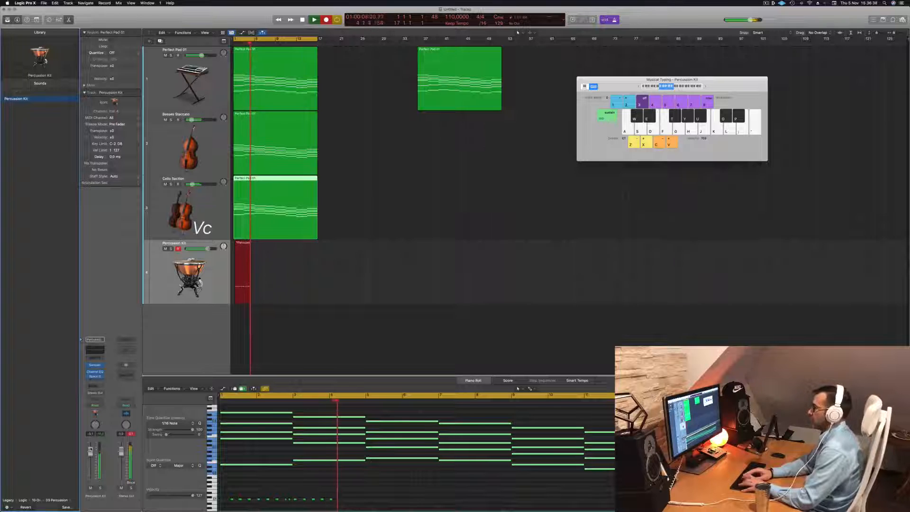
{"action": "key", "text": "a"}
{"action": "key", "text": "a"}
{"action": "key", "text": "a"}
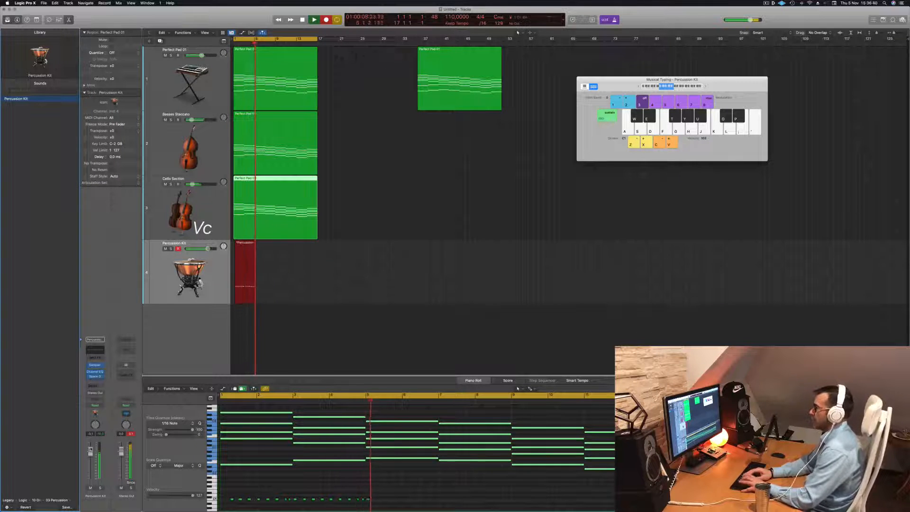
{"action": "key", "text": "a"}
{"action": "key", "text": "a"}
{"action": "key", "text": "a"}
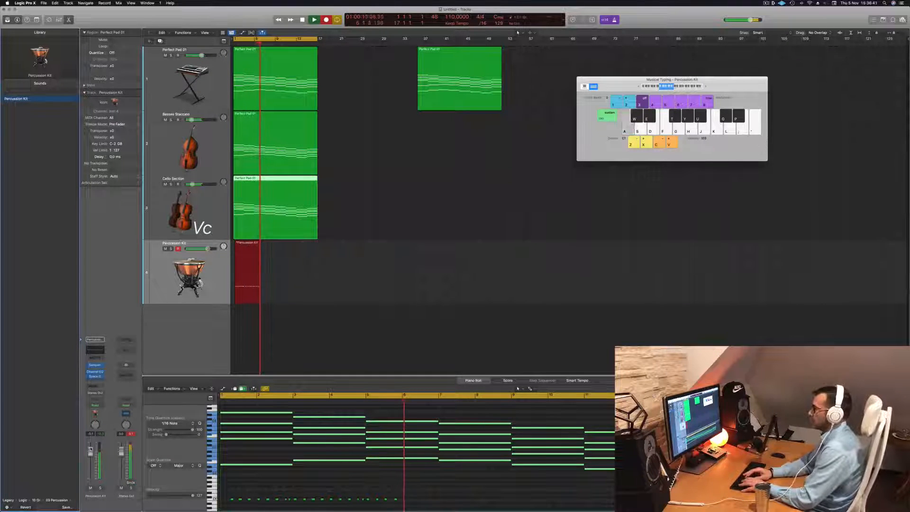
{"action": "key", "text": "a"}
{"action": "key", "text": "a"}
{"action": "key", "text": "a"}
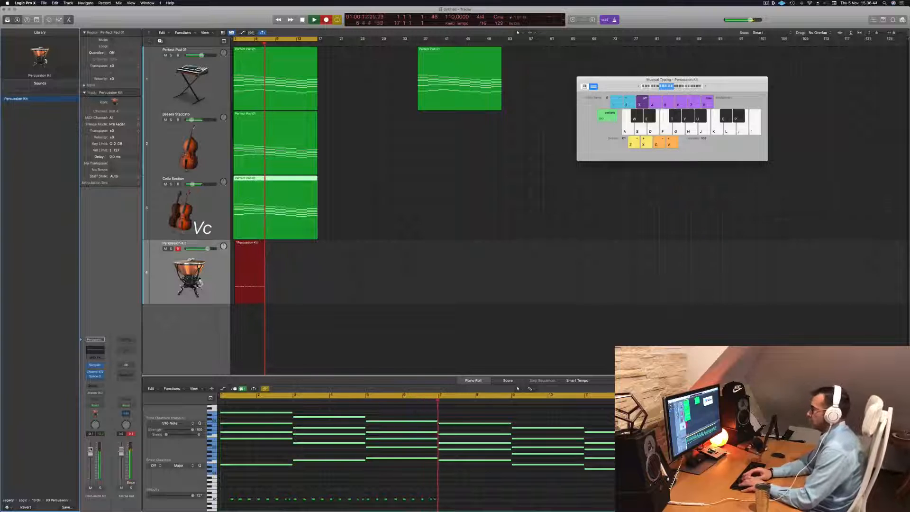
{"action": "key", "text": "space"}
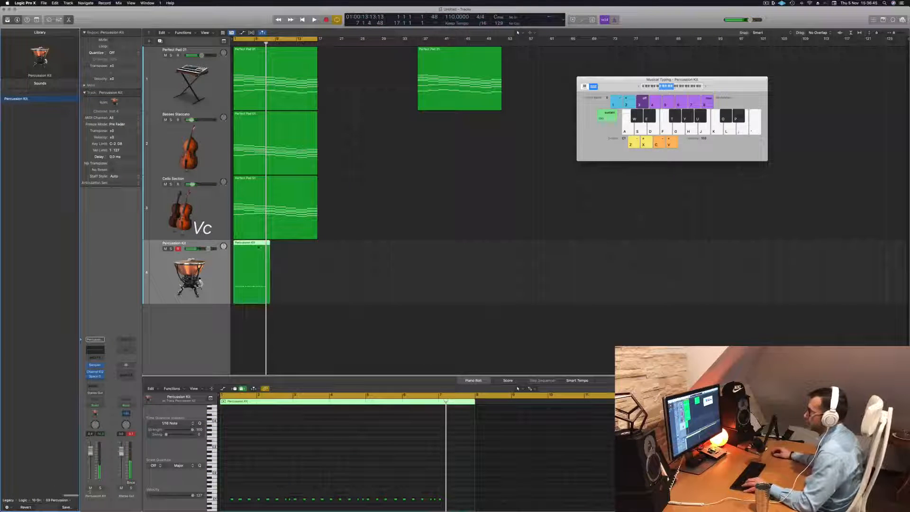
- Split the recorded percussion region at bar 5, delete the first part and move the remaining part to bar 1
{"action": "double_click", "coordinate": [255, 243], "text": "super"}
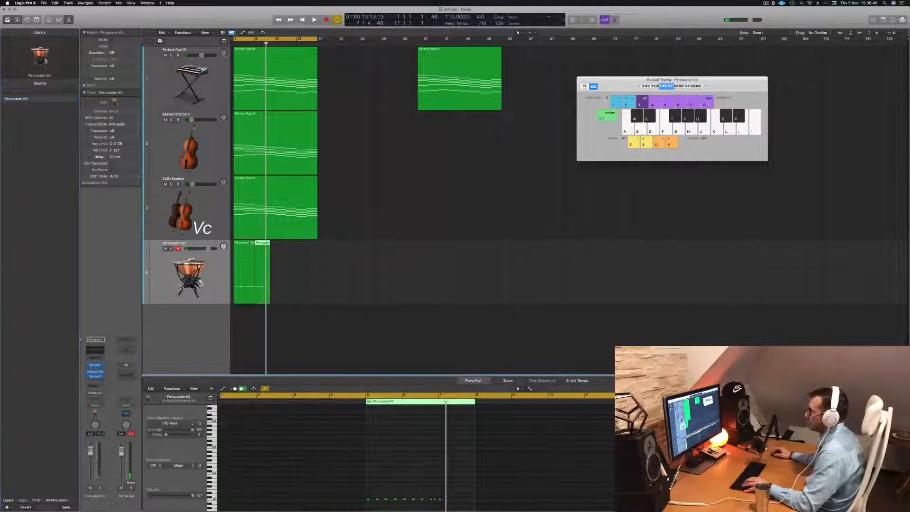
{"action": "left_click", "coordinate": [247, 245]}
{"action": "key", "text": "Delete"}
{"action": "left_click_drag", "start_coordinate": [262, 246], "coordinate": [242, 247]}
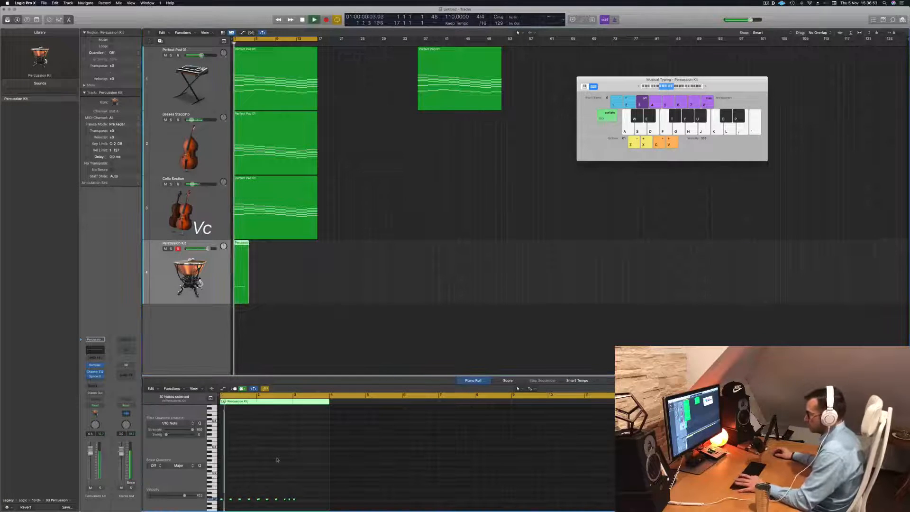
- Cut the percussion region at bar 3 and delete the remainder to keep a two-bar pattern
{"action": "scroll", "coordinate": [279, 461], "scroll_direction": "up", "scroll_amount": 5}
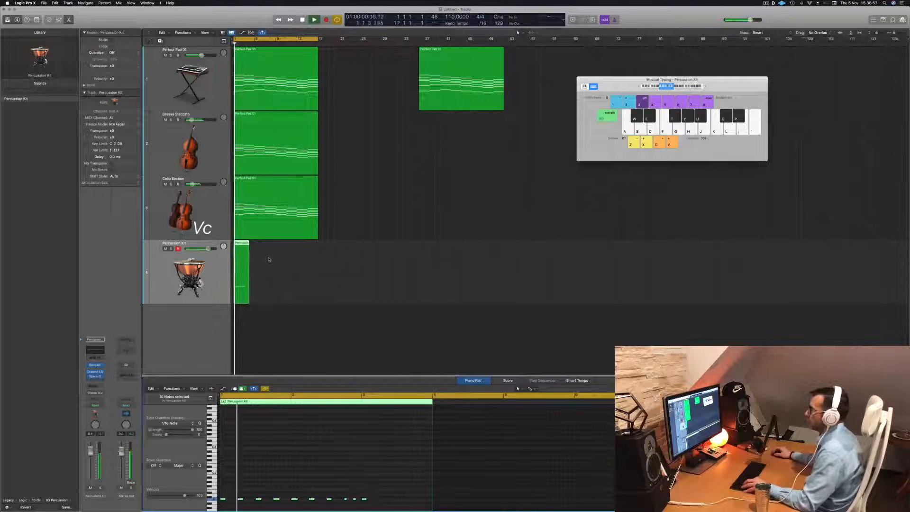
{"action": "scroll", "coordinate": [268, 255], "scroll_direction": "up", "scroll_amount": 5}
{"action": "double_click", "coordinate": [259, 243], "text": "super"}
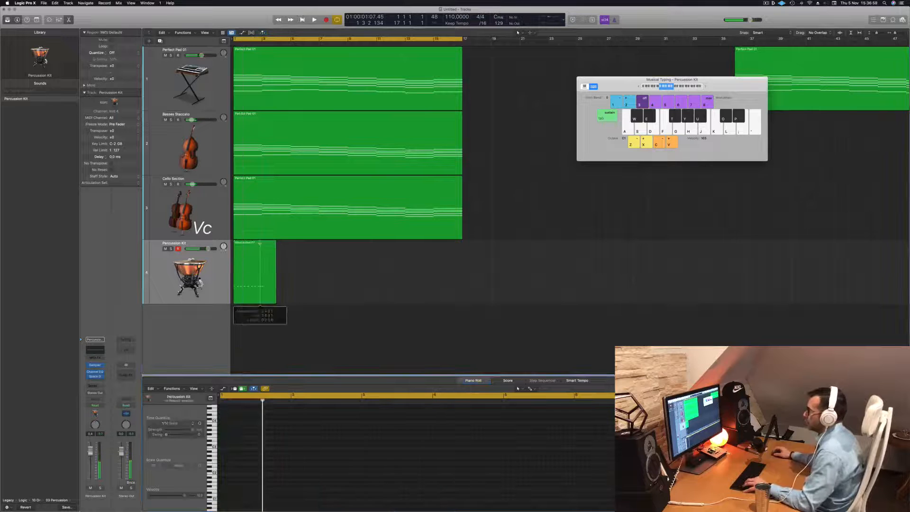
{"action": "key", "text": "super+z"}
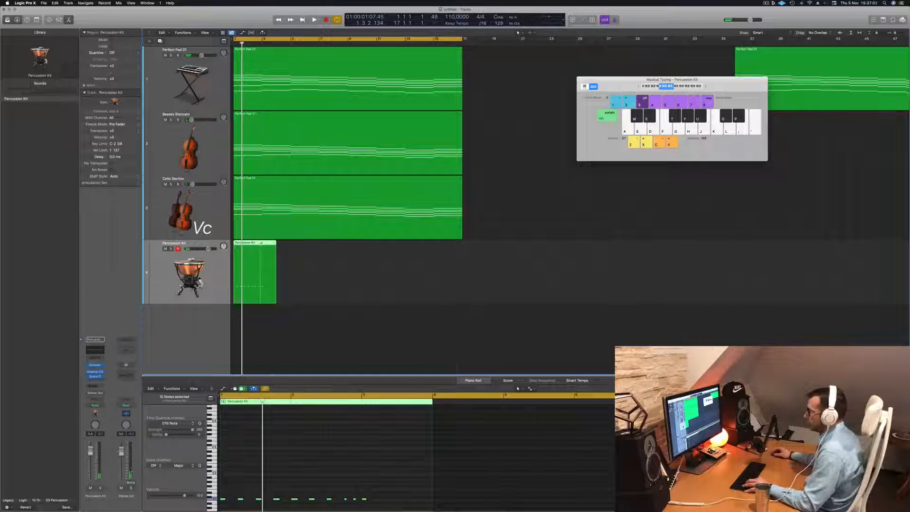
{"action": "left_click", "coordinate": [260, 242], "text": "super"}
{"action": "key", "text": "Delete"}
{"action": "key", "text": "space"}
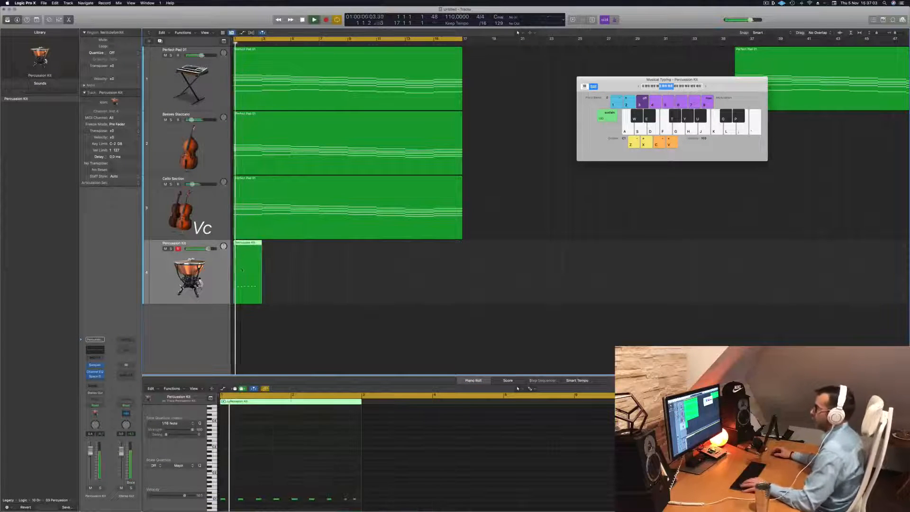
- Copy the two-bar percussion region to bar 3 and undo the extra copies placed with a gap
{"action": "key", "text": "super+Left"}
{"action": "left_click_drag", "start_coordinate": [237, 250], "coordinate": [264, 252]}
{"action": "left_click", "coordinate": [313, 255]}
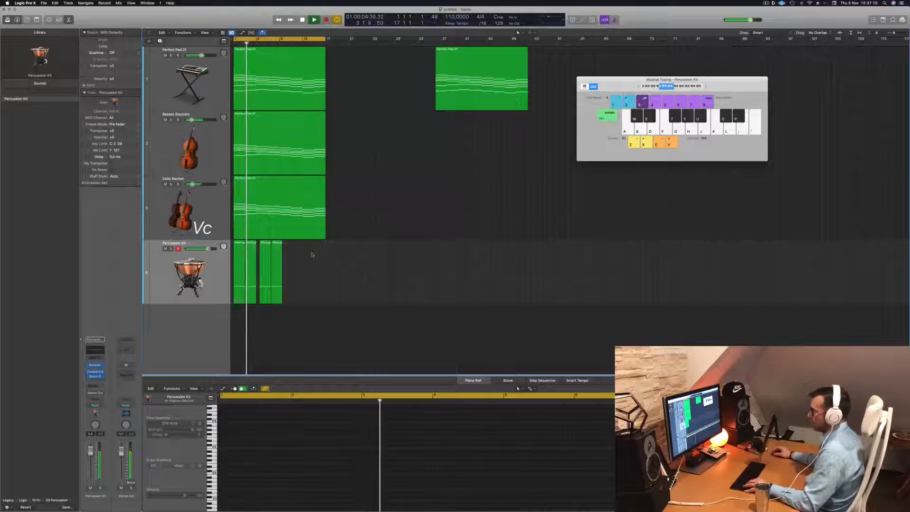
{"action": "key", "text": "super+z"}
{"action": "key", "text": "space"}
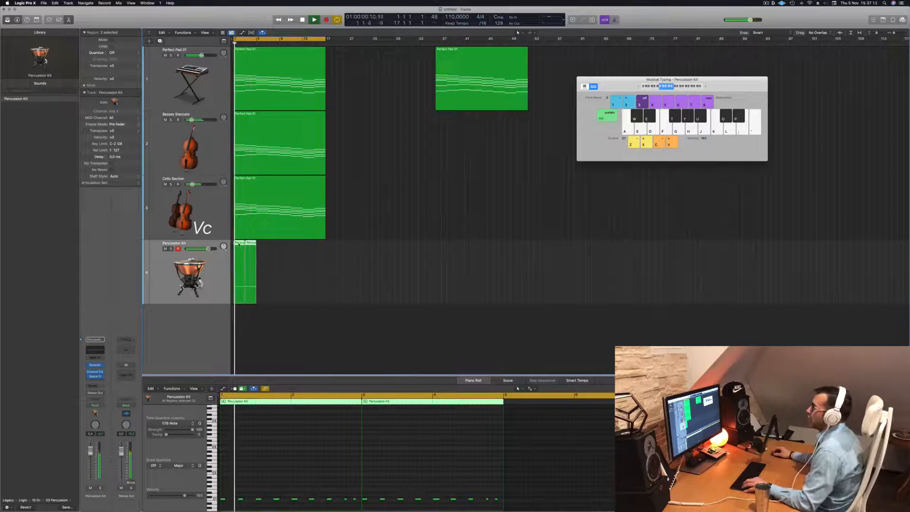
- Copy the percussion regions end to end up to bar 17, matching the other tracks, and replay the section
{"action": "left_click_drag", "start_coordinate": [238, 244], "coordinate": [283, 255]}
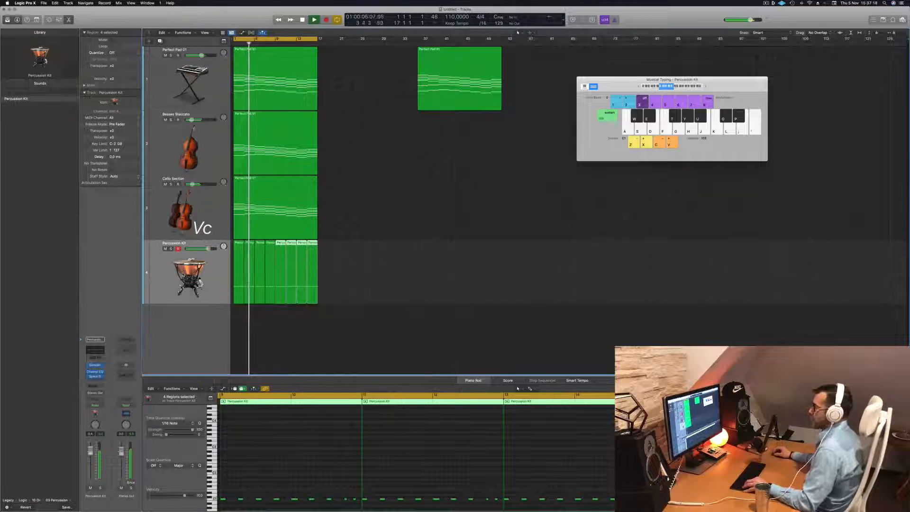
{"action": "key", "text": "super+Up"}
{"action": "key", "text": "space"}
{"action": "key", "text": "space"}
{"action": "left_click", "coordinate": [161, 259]}
{"action": "key", "text": "space"}
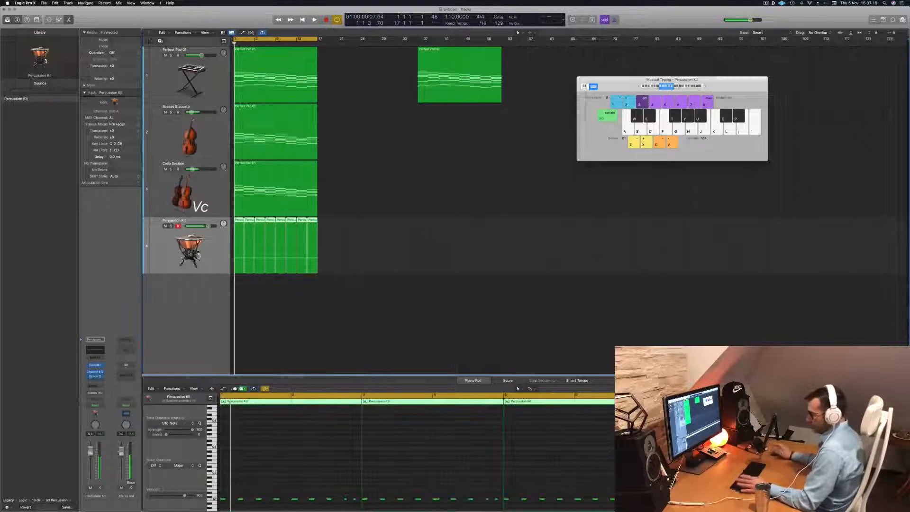
- Close Musical Typing, open the mixer, pull the pad, basses and cello faders fully down and start playback
{"action": "left_click", "coordinate": [357, 319]}
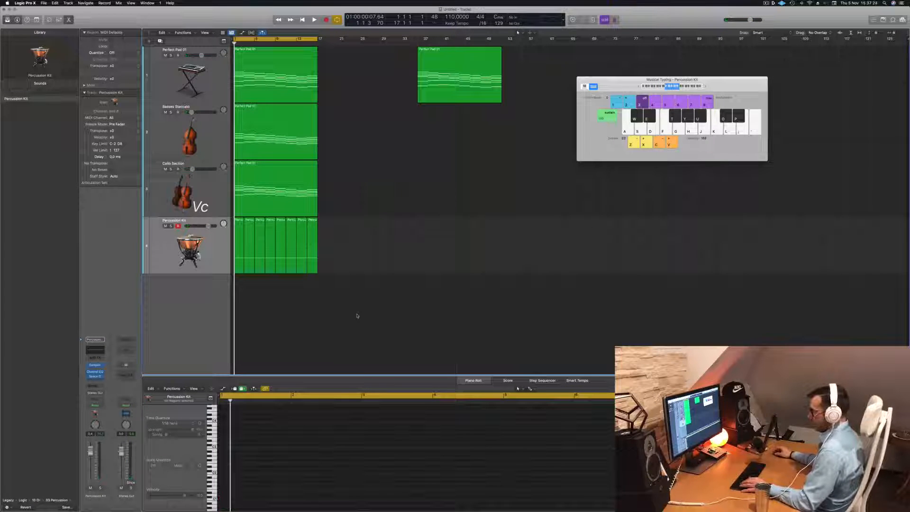
{"action": "key", "text": "super+k"}
{"action": "key", "text": "x"}
{"action": "key", "text": "space"}
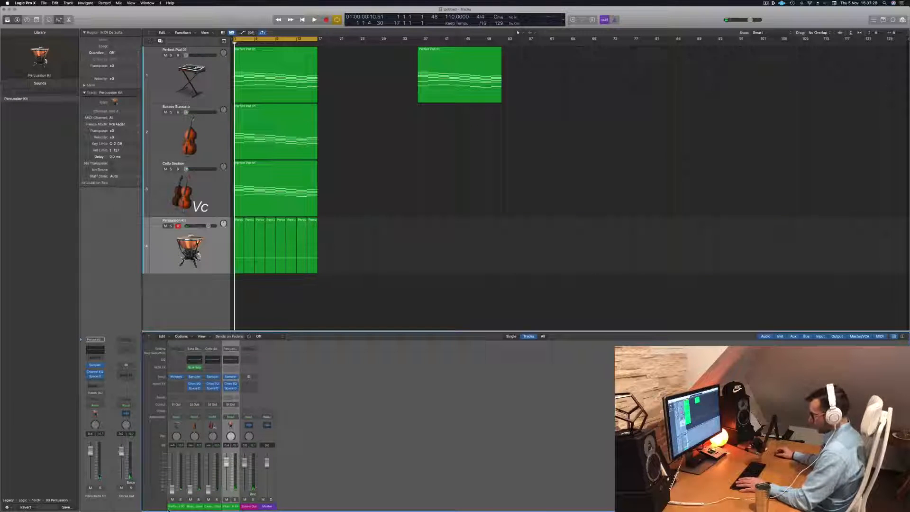
{"action": "key", "text": "space"}
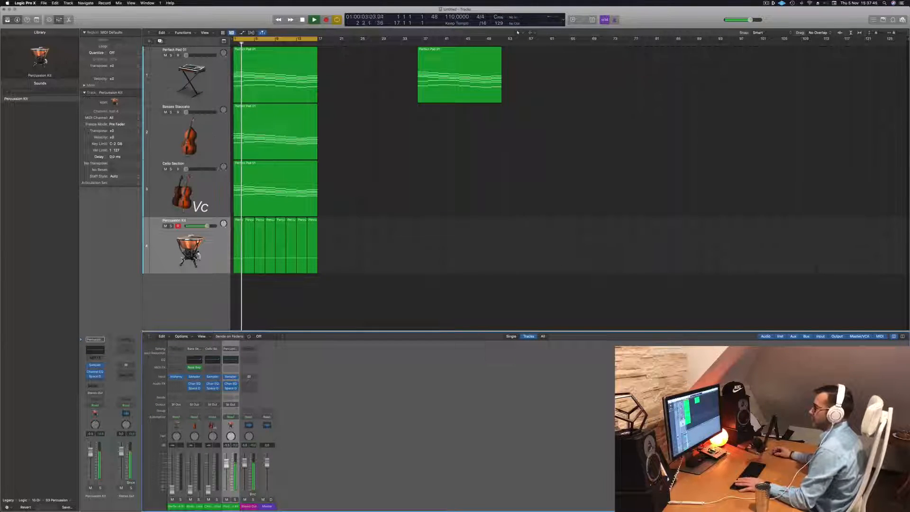
- Raise the pad, basses and cello faders to balance them during playback and slightly lower the Percussion Kit volume
{"action": "key", "text": "Up"}
{"action": "key", "text": "Up"}
{"action": "key", "text": "Return"}
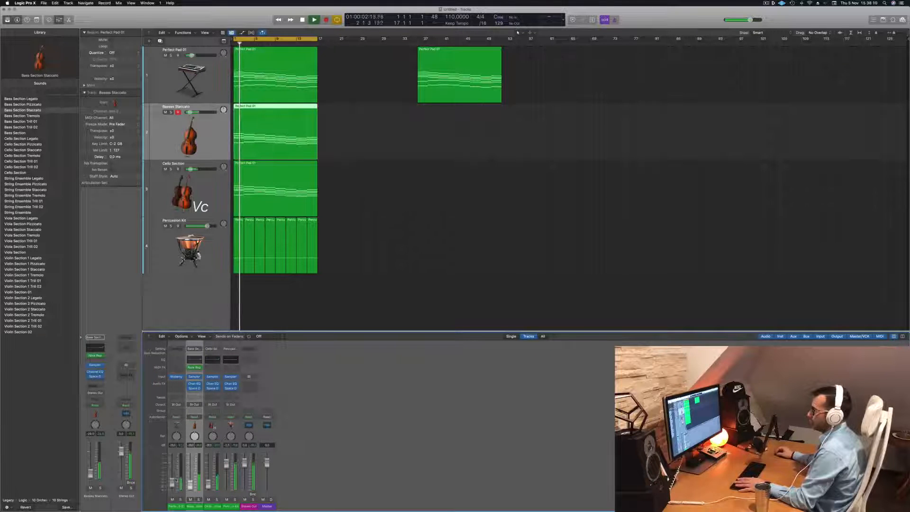
{"action": "left_click", "coordinate": [174, 481]}
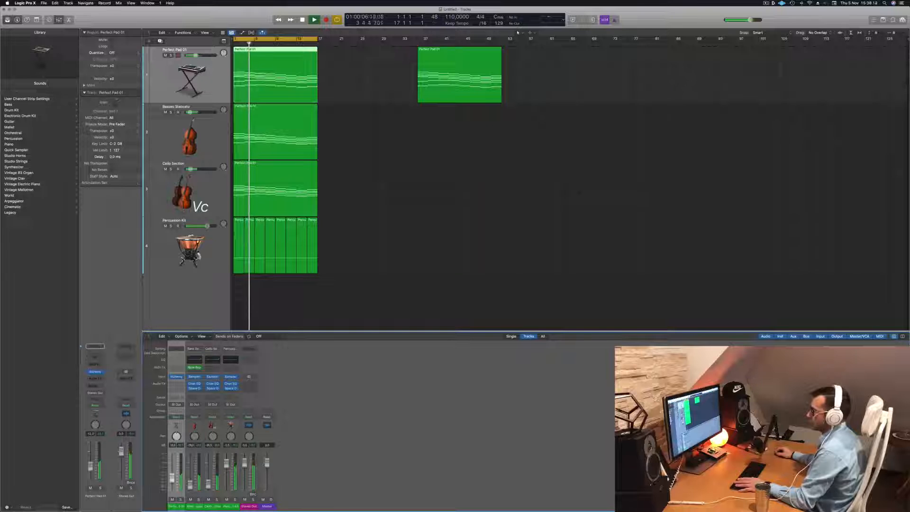
{"action": "left_click_drag", "start_coordinate": [207, 226], "coordinate": [204, 226]}
{"action": "left_click_drag", "start_coordinate": [91, 458], "coordinate": [91, 459]}
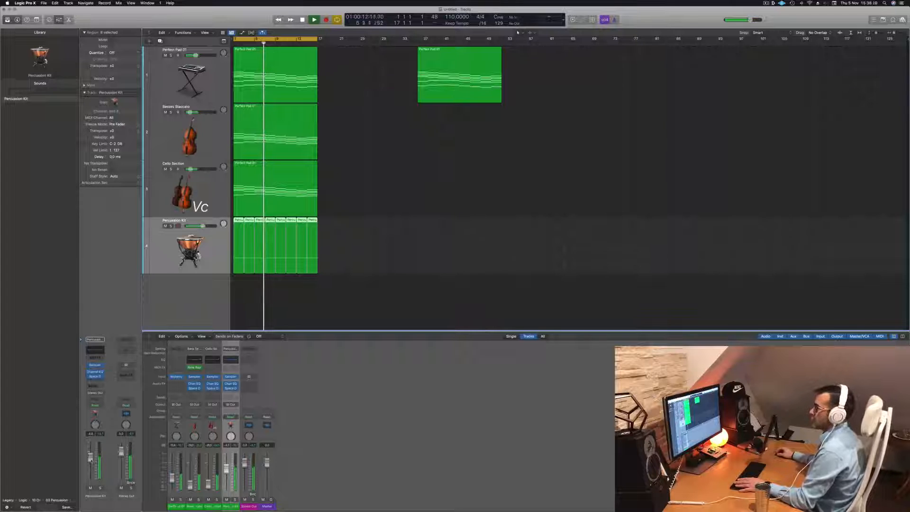
- Open the first Percussion Kit region in the Piano Roll and duplicate the Percussion Kit track as a new empty track
{"action": "left_click", "coordinate": [367, 317]}
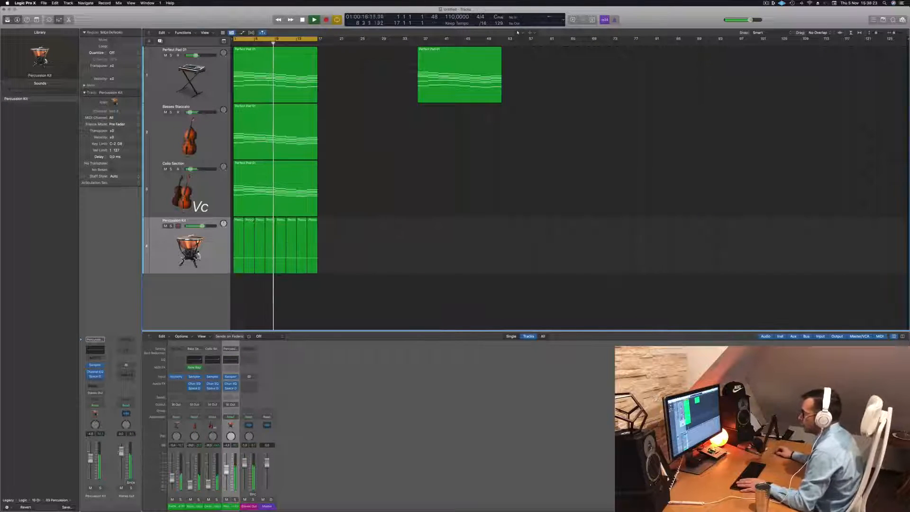
{"action": "left_click", "coordinate": [238, 221]}
{"action": "double_click", "coordinate": [238, 222]}
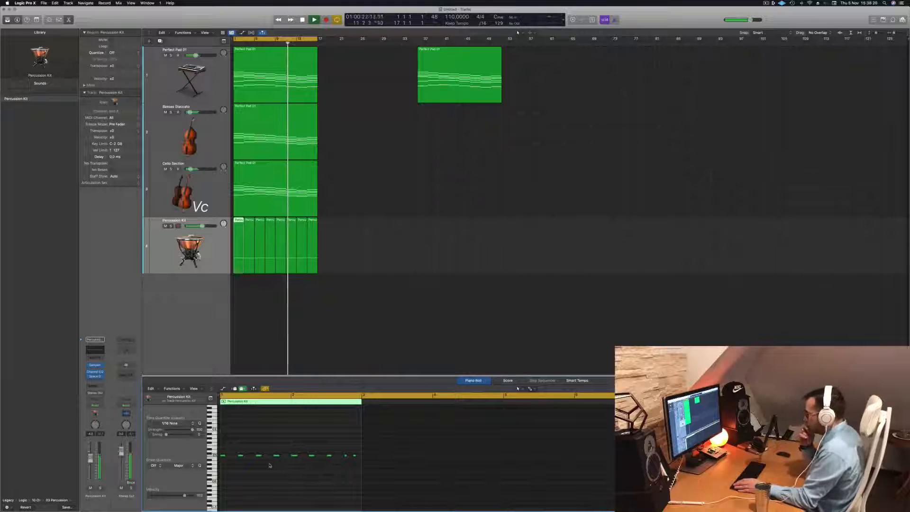
{"action": "key", "text": "Return"}
{"action": "left_click_drag", "start_coordinate": [239, 310], "coordinate": [315, 251]}
{"action": "key", "text": "super+d"}
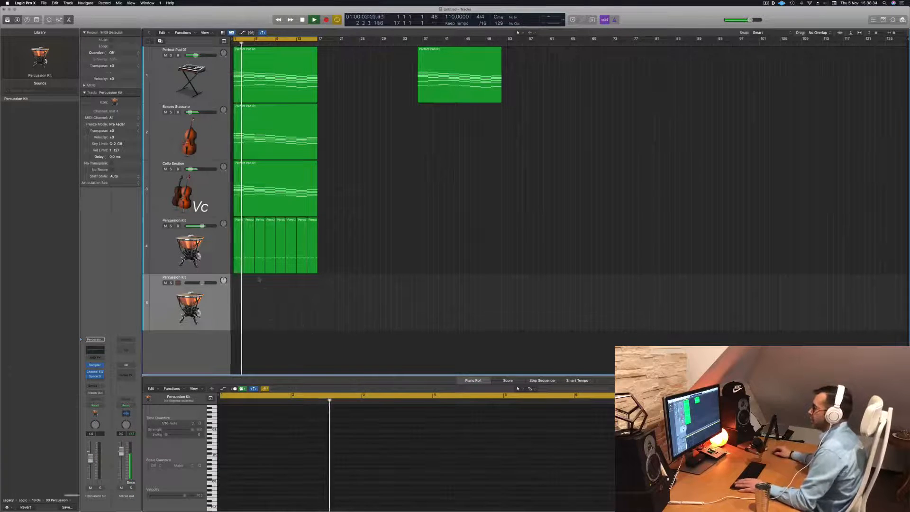
- Load the Timpani Tremolo Crescendo sound from the Tuned Percussion library on the new fifth track
{"action": "key", "text": "Return"}
{"action": "left_click", "coordinate": [240, 263]}
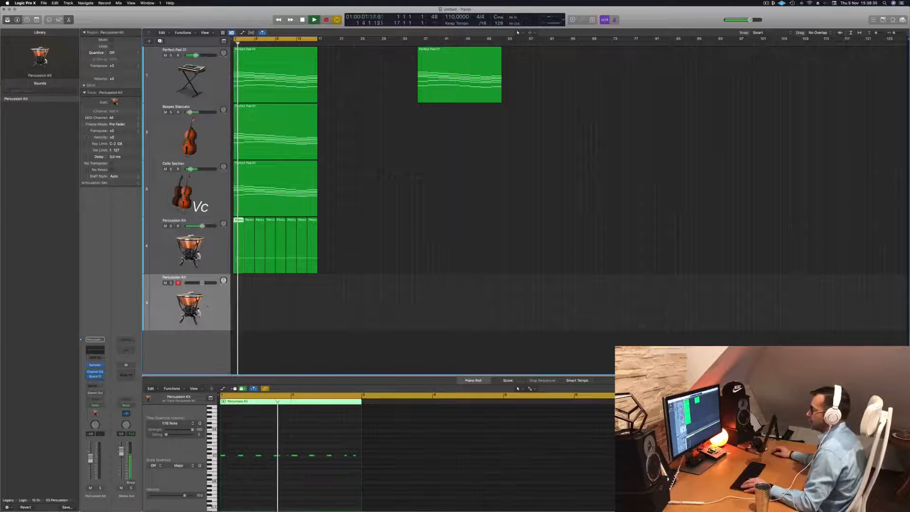
{"action": "left_click", "coordinate": [207, 307]}
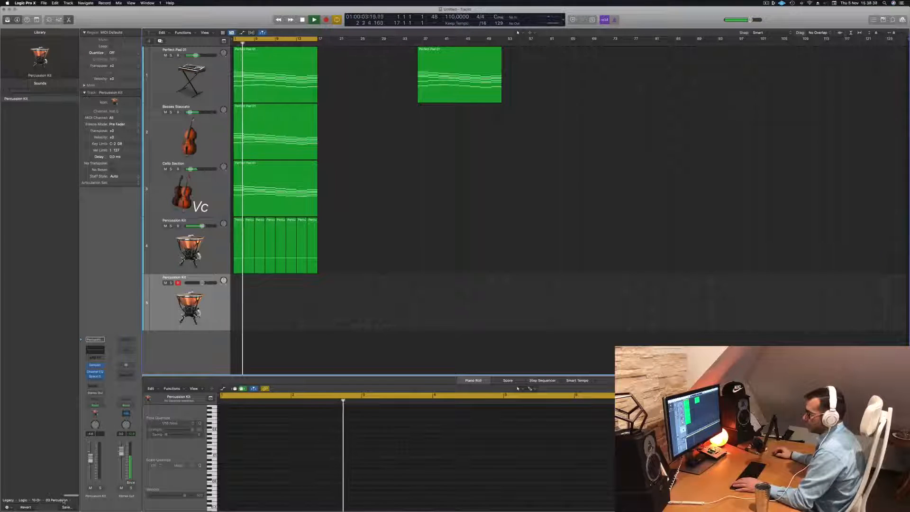
{"action": "left_click", "coordinate": [37, 499]}
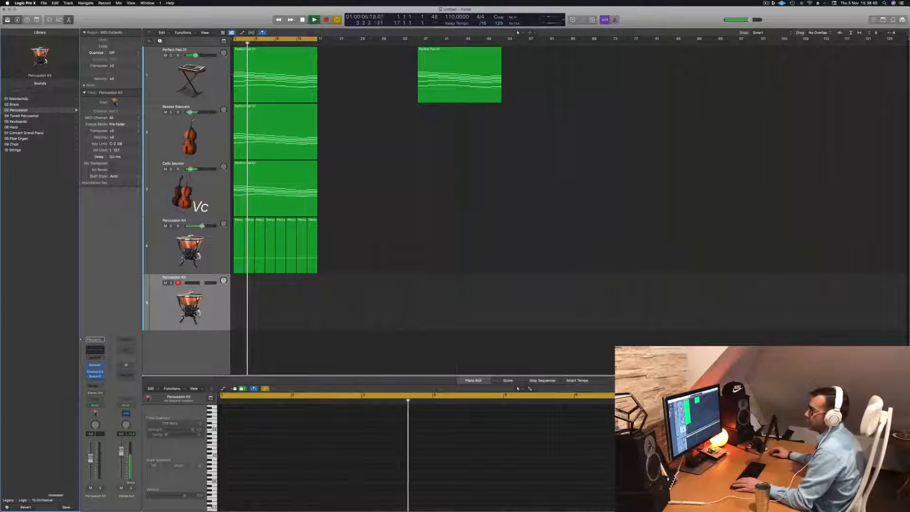
{"action": "left_click", "coordinate": [28, 115]}
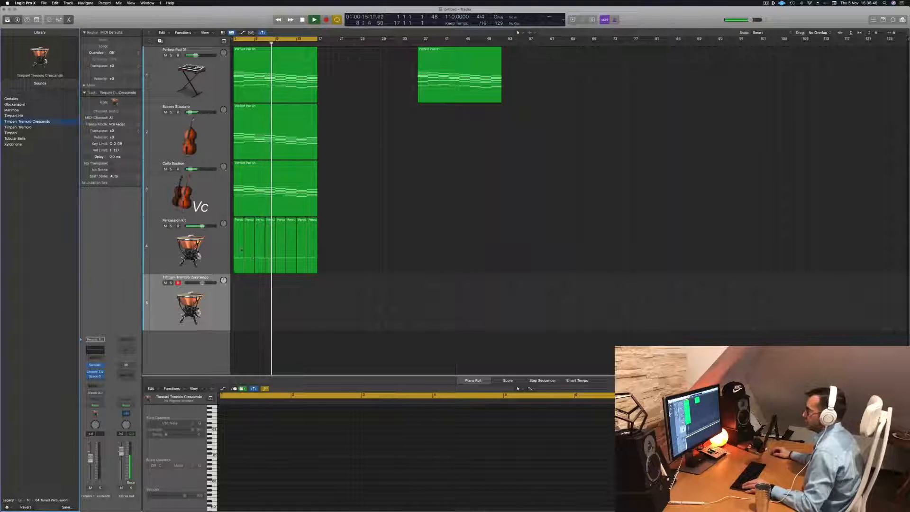
- Copy the first Percussion Kit region onto the Timpani Tremolo Crescendo track and delete all its notes except the first
{"action": "left_click_drag", "start_coordinate": [241, 250], "coordinate": [241, 307]}
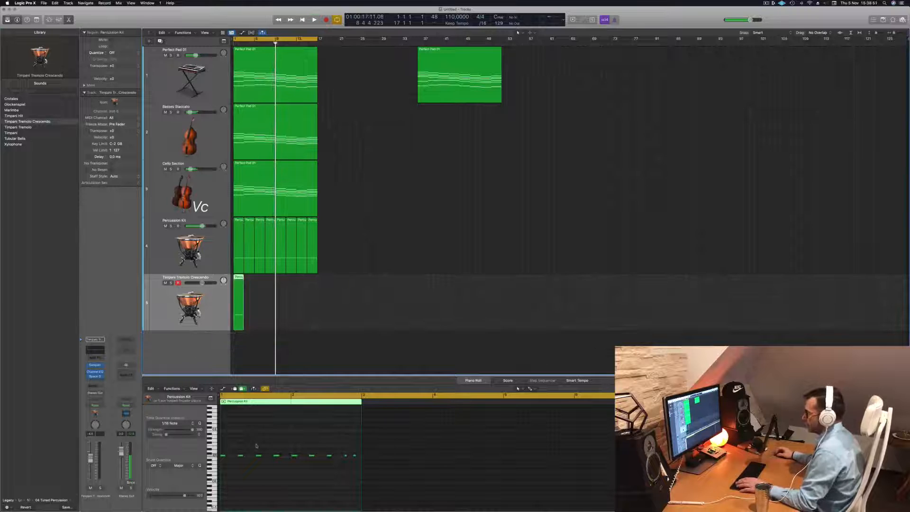
{"action": "key", "text": "Return"}
{"action": "key", "text": "space"}
{"action": "left_click_drag", "start_coordinate": [241, 453], "coordinate": [373, 464]}
{"action": "key", "text": "space"}
{"action": "key", "text": "space"}
{"action": "key", "text": "space"}
{"action": "key", "text": "space"}
{"action": "key", "text": "space"}
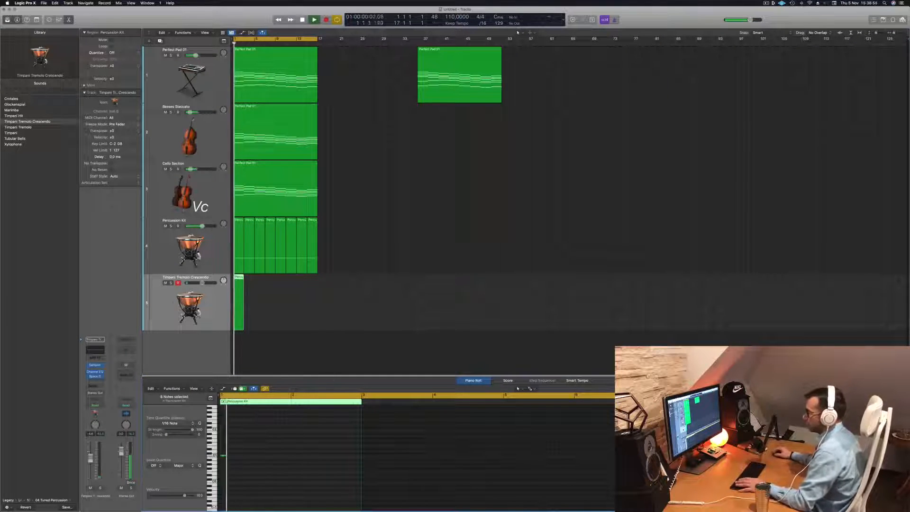
- Lengthen the remaining timpani note to nearly the full two bars of its region and play it back
{"action": "key", "text": "space"}
{"action": "key", "text": "space"}
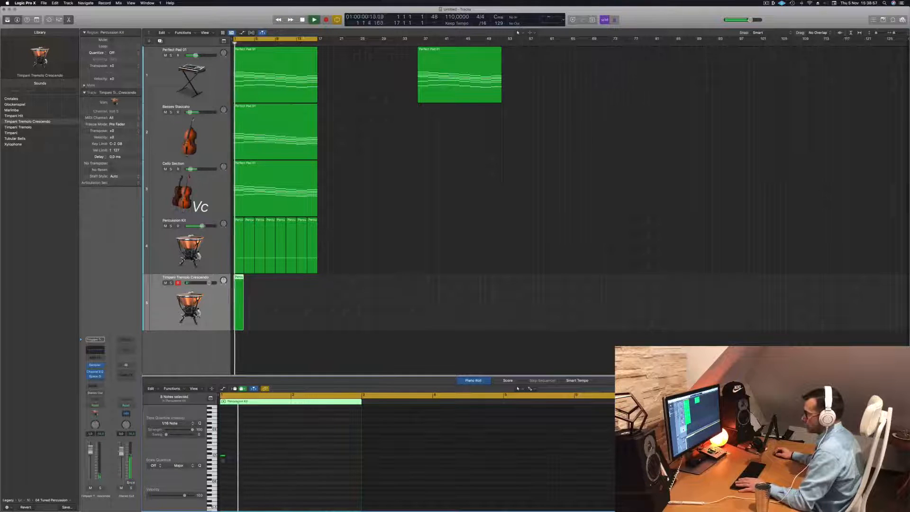
{"action": "left_click_drag", "start_coordinate": [224, 455], "coordinate": [358, 456]}
{"action": "key", "text": "space"}
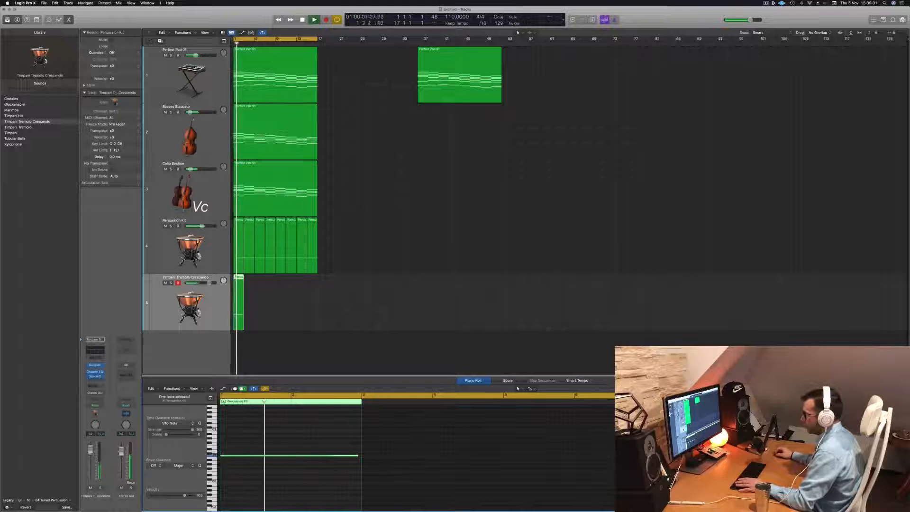
- Lower the Timpani Tremolo Crescendo track's volume to fit the mix while replaying the opening bars
{"action": "left_click_drag", "start_coordinate": [209, 283], "coordinate": [204, 283]}
{"action": "key", "text": "space"}
{"action": "key", "text": "space"}
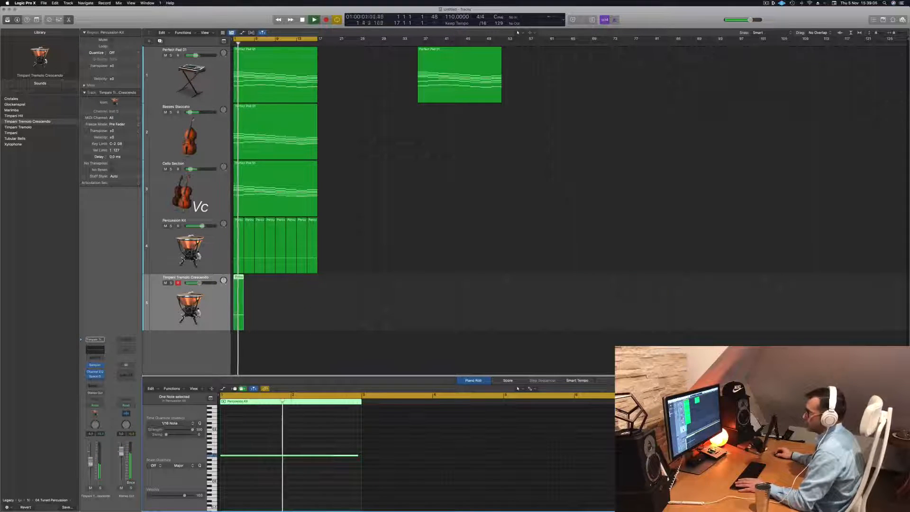
{"action": "left_click_drag", "start_coordinate": [90, 463], "coordinate": [90, 468]}
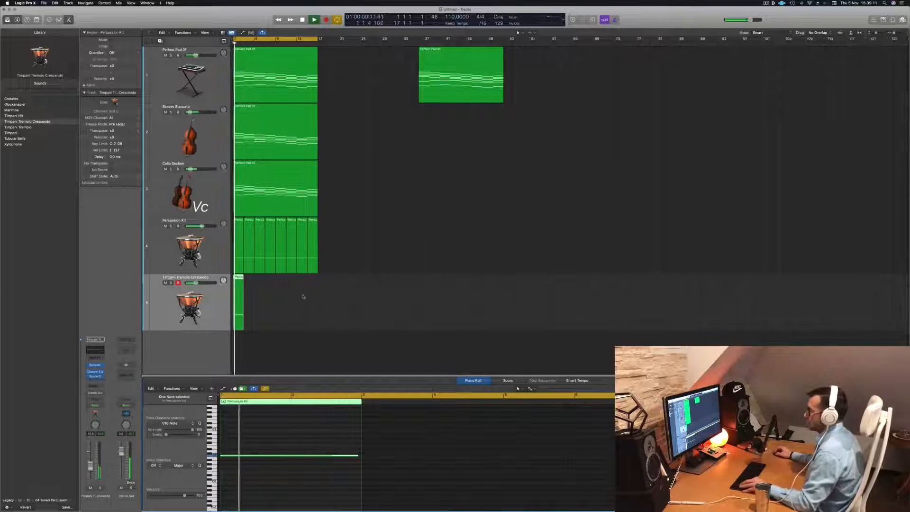
- Copy the two-bar timpani region end to end up to bar 17 and replay the section
{"action": "key", "text": "super+Right"}
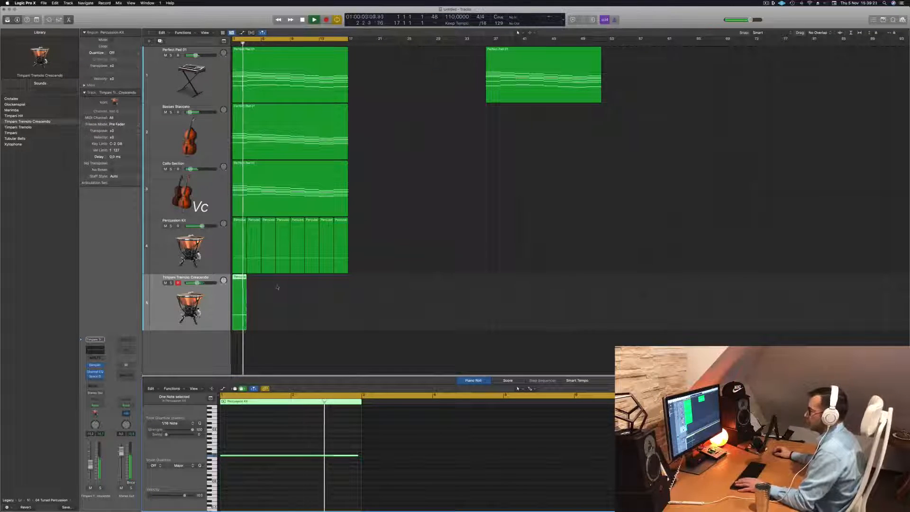
{"action": "left_click_drag", "start_coordinate": [240, 283], "coordinate": [300, 284]}
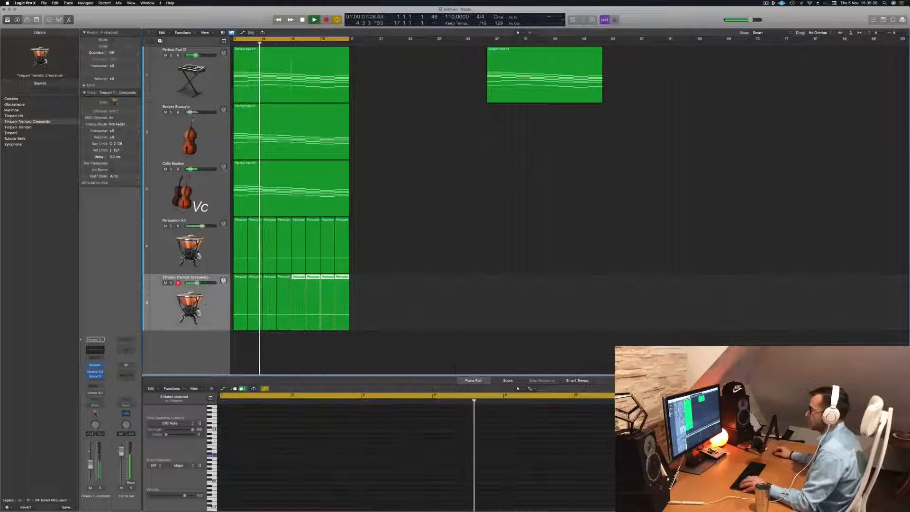
{"action": "left_click", "coordinate": [207, 307]}
{"action": "key", "text": "space"}
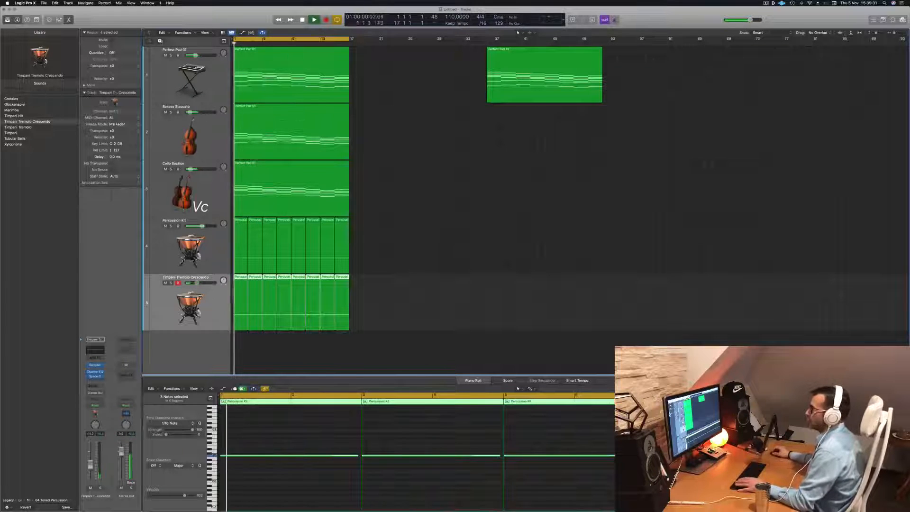
- Duplicate the Timpani Tremolo Crescendo track and copy its first region onto the new track
{"action": "key", "text": "super+d"}
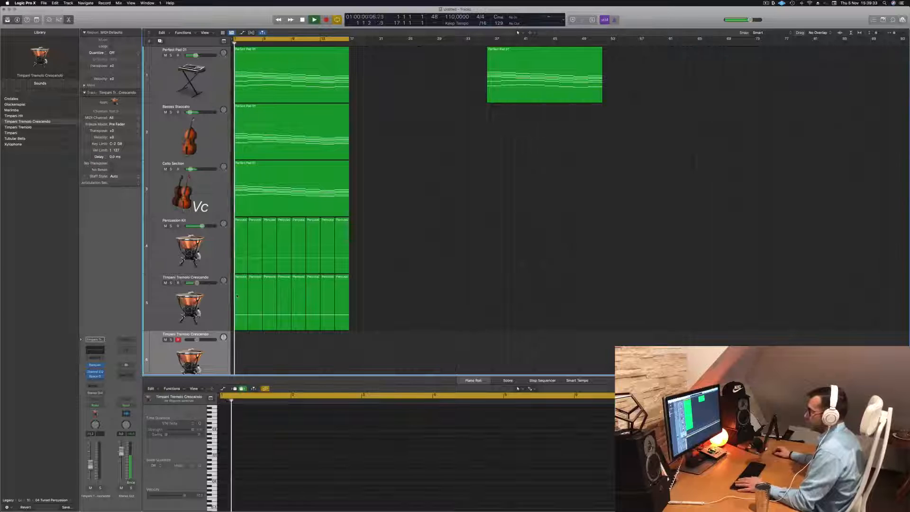
{"action": "left_click", "coordinate": [237, 295]}
{"action": "scroll", "coordinate": [361, 301], "scroll_direction": "down", "scroll_amount": 2}
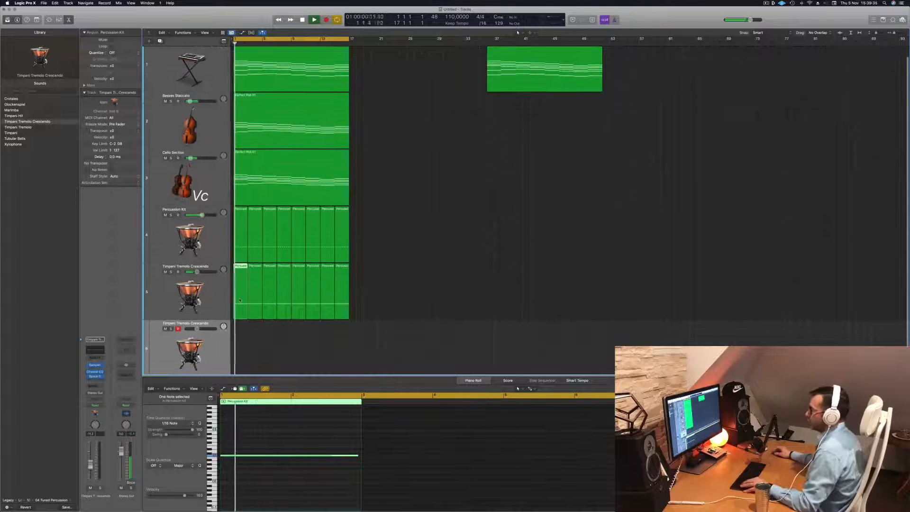
{"action": "left_click_drag", "start_coordinate": [241, 290], "coordinate": [240, 347]}
{"action": "key", "text": "Return"}
{"action": "scroll", "coordinate": [240, 347], "scroll_direction": "down", "scroll_amount": 1}
{"action": "key", "text": "space"}
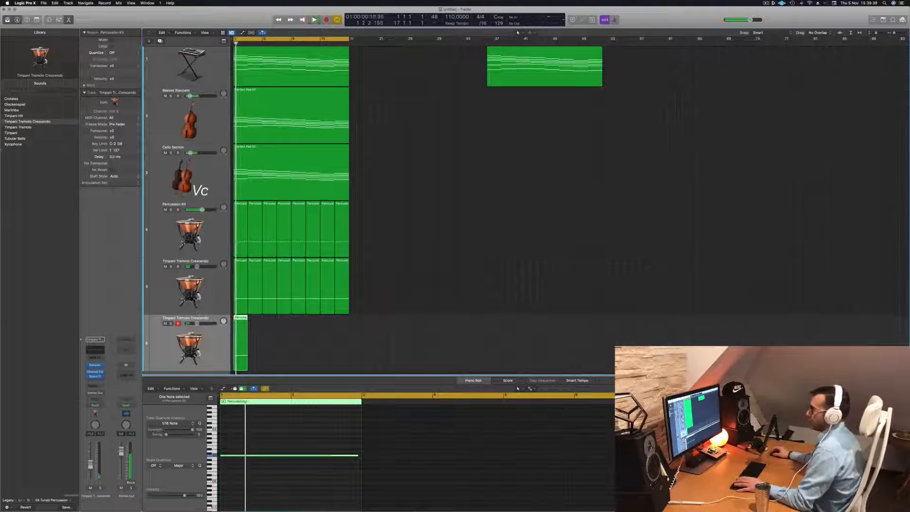
- Load the Crotales sound on the sixth track, transpose its long note down one octave and play it back
{"action": "left_click", "coordinate": [12, 99]}
{"action": "key", "text": "Return"}
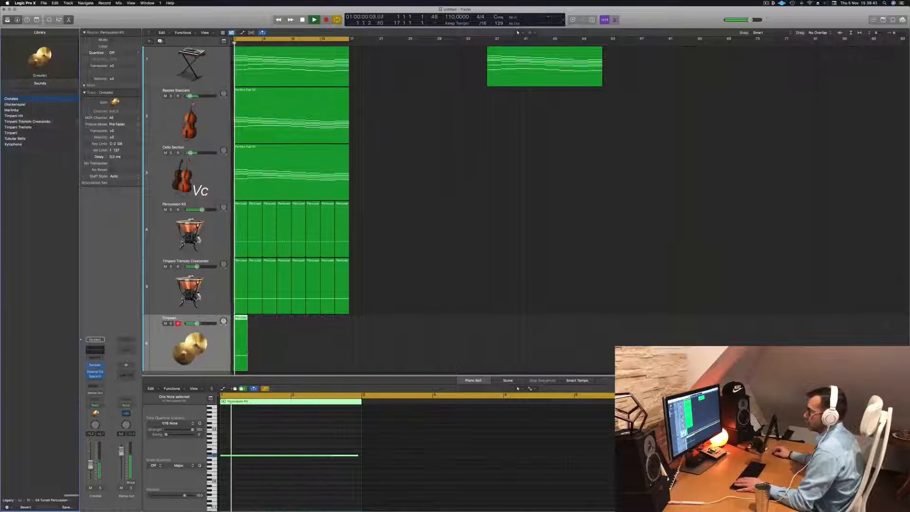
{"action": "key", "text": "space"}
{"action": "left_click", "coordinate": [303, 469]}
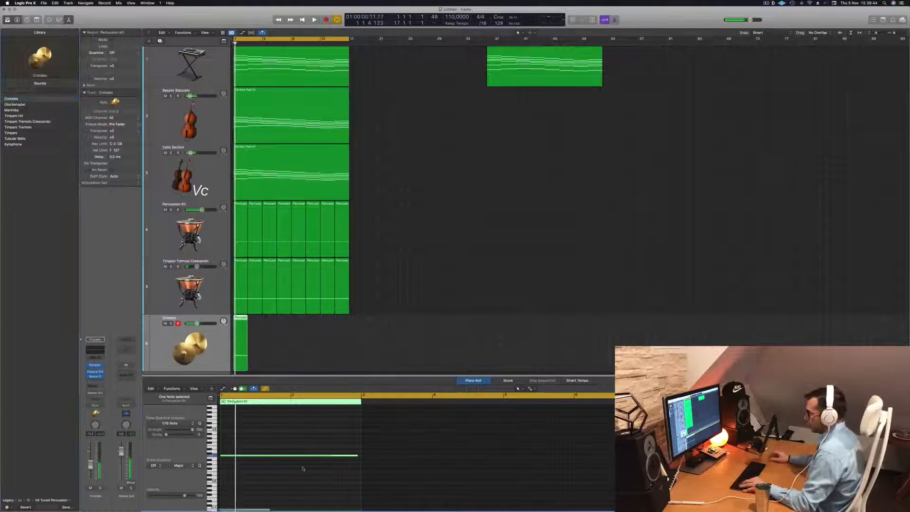
{"action": "key", "text": "alt+shift+Down"}
{"action": "key", "text": "alt+shift+Down"}
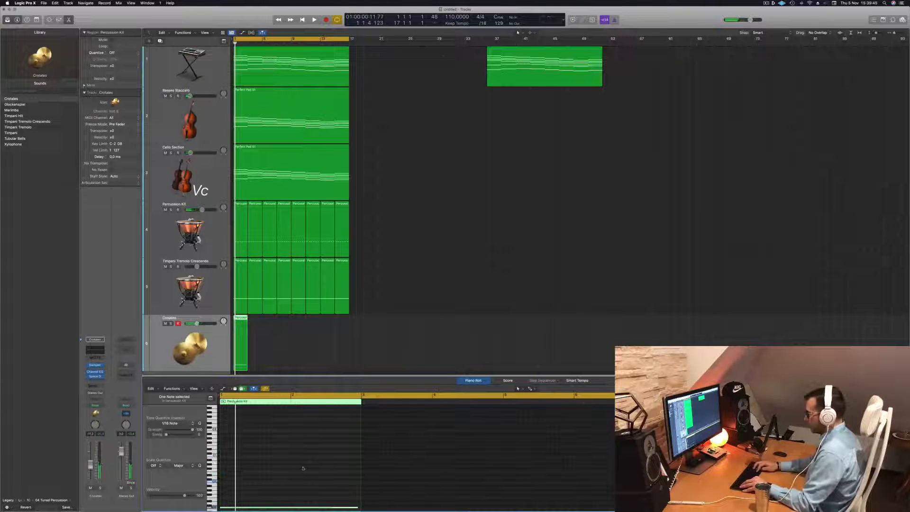
{"action": "key", "text": "alt+shift+Up"}
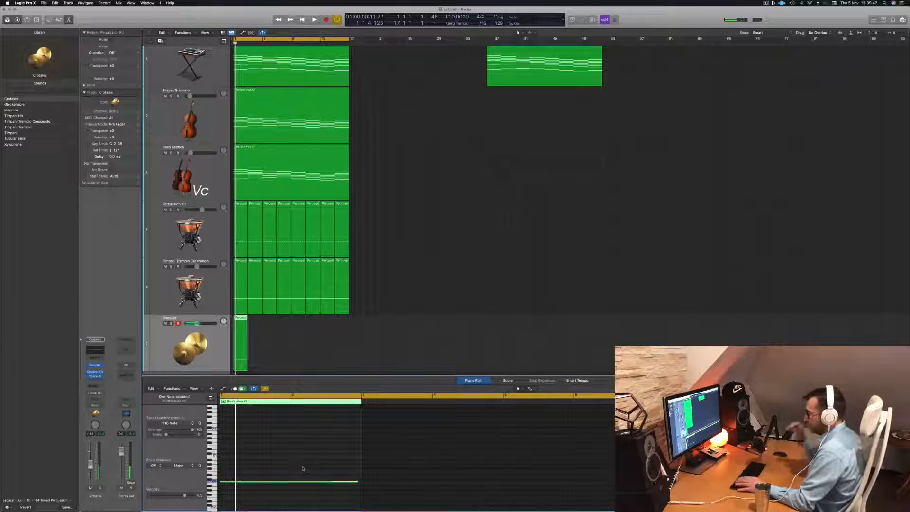
{"action": "key", "text": "space"}
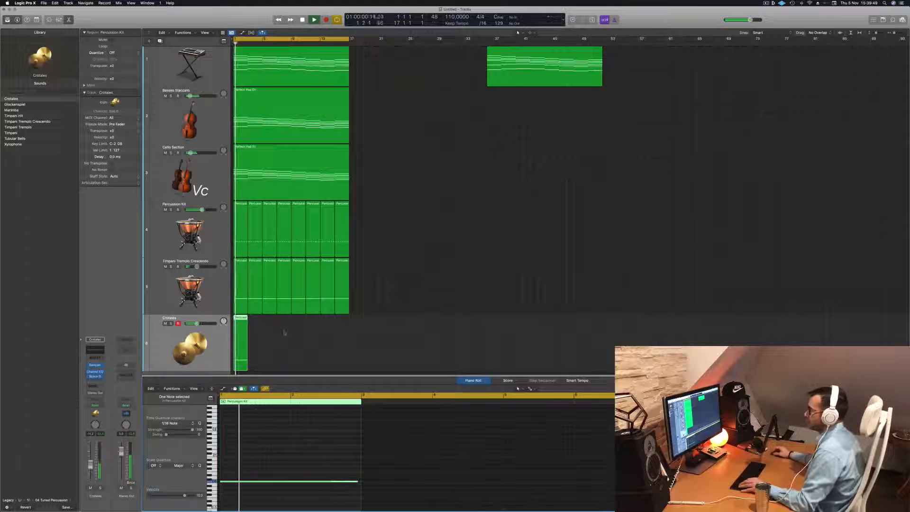
- Move the Crotales region to start in the middle of bar 2 and replay it
{"action": "left_click_drag", "start_coordinate": [242, 319], "coordinate": [252, 320]}
{"action": "scroll", "coordinate": [272, 325], "scroll_direction": "up", "scroll_amount": 5}
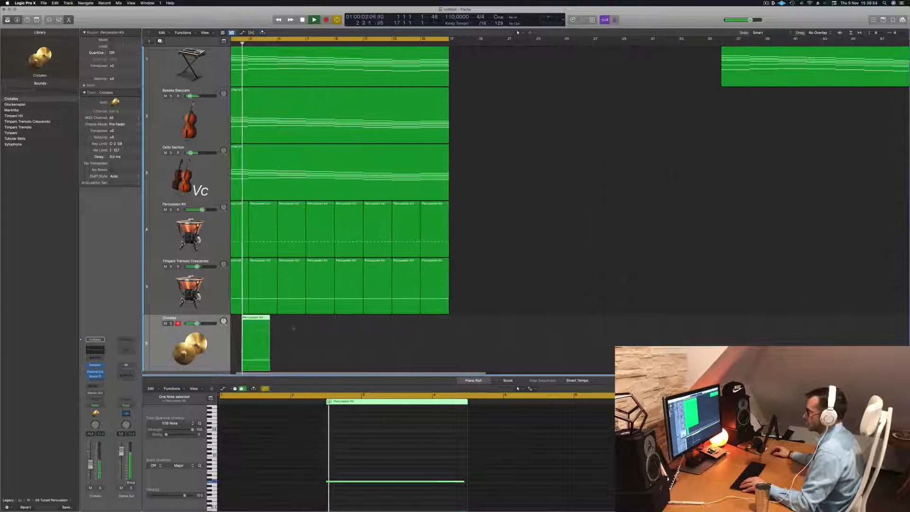
{"action": "scroll", "coordinate": [296, 328], "scroll_direction": "left", "scroll_amount": 1}
{"action": "key", "text": "space"}
{"action": "key", "text": "space"}
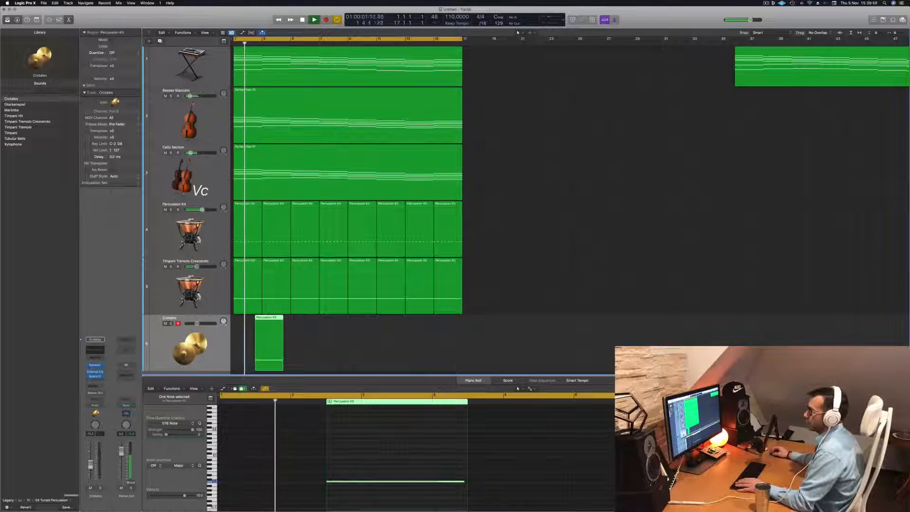
- Audition Tubular Bells and Xylophone on the sixth track, and settle on the Timpani sound
{"action": "left_click", "coordinate": [14, 138]}
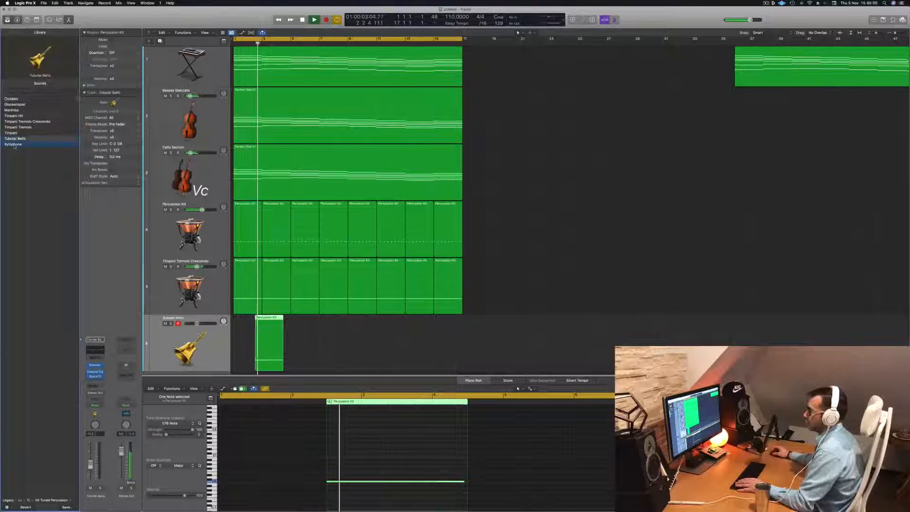
{"action": "left_click", "coordinate": [14, 144]}
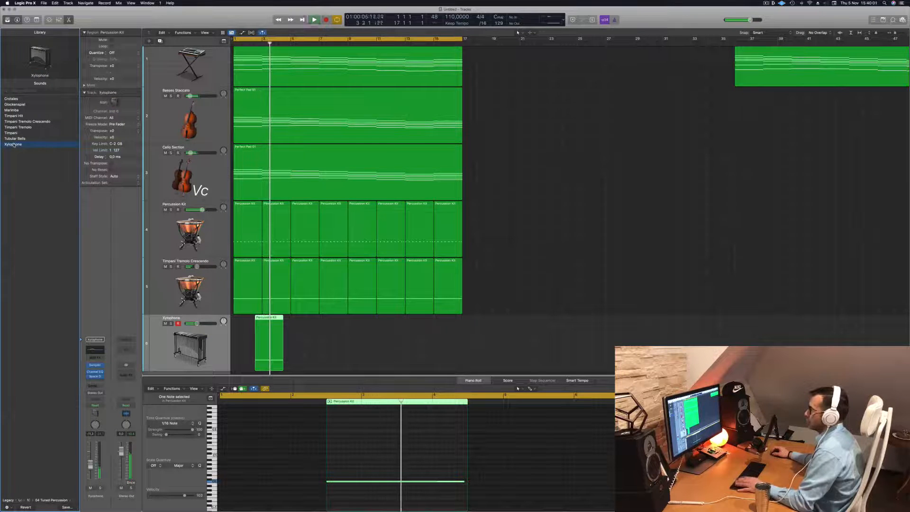
{"action": "key", "text": "Return"}
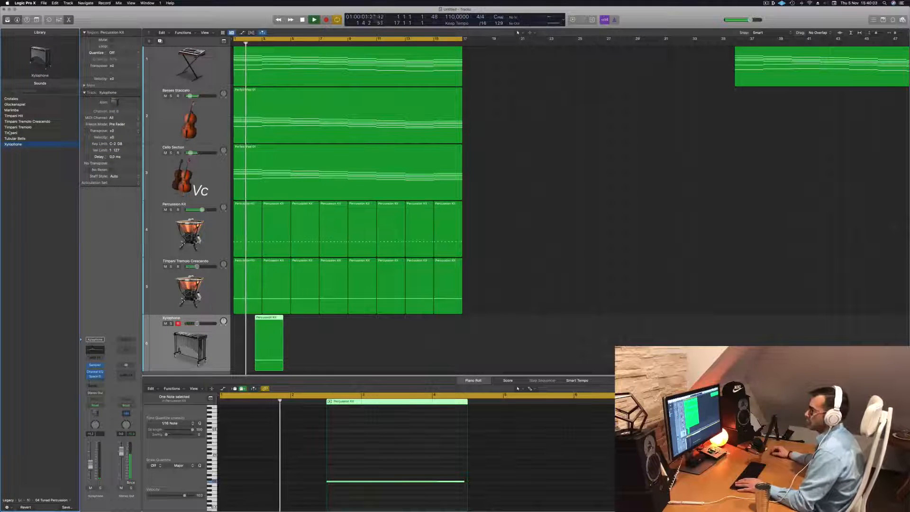
{"action": "left_click", "coordinate": [10, 134]}
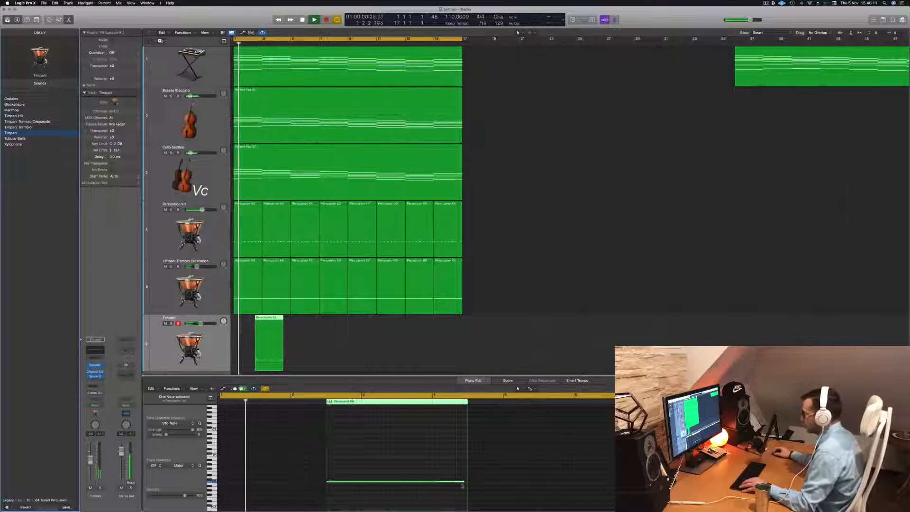
- Shorten the Timpani note to a brief hit and copy it into four evenly spaced hits at the region's start
{"action": "left_click_drag", "start_coordinate": [462, 484], "coordinate": [332, 488]}
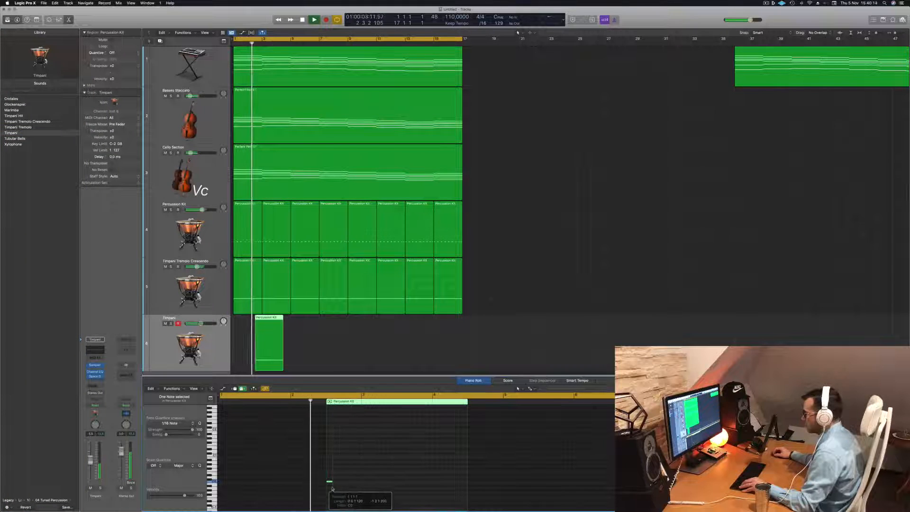
{"action": "key", "text": "super+Right"}
{"action": "key", "text": "Return"}
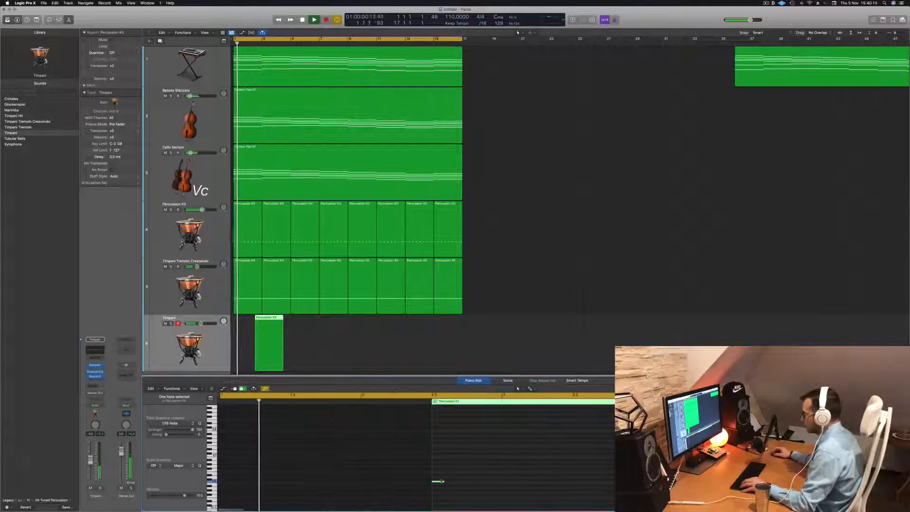
{"action": "left_click_drag", "start_coordinate": [440, 481], "coordinate": [475, 485]}
{"action": "key", "text": "Return"}
{"action": "key", "text": "super+Left"}
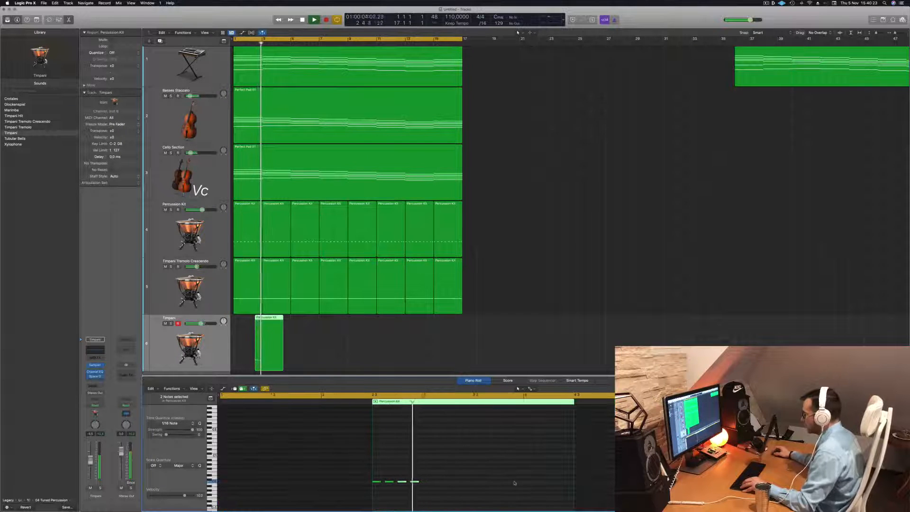
{"action": "key", "text": "Return"}
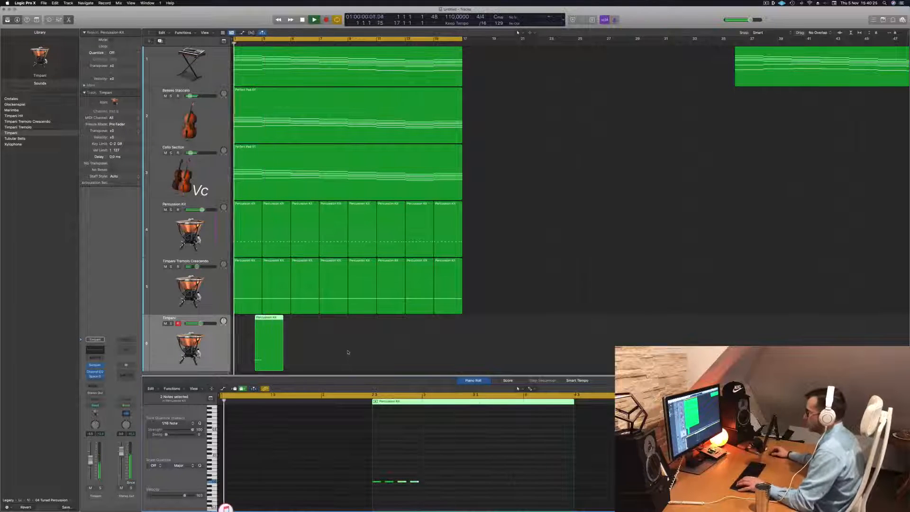
- Copy the Timpani region end to end along its track to make eight consecutive regions
{"action": "left_click", "coordinate": [267, 317]}
{"action": "left_click_drag", "start_coordinate": [266, 317], "coordinate": [328, 338]}
{"action": "mouse_move", "coordinate": [393, 333]}
{"action": "left_mouse_down"}
{"action": "mouse_move", "coordinate": [266, 321]}
{"action": "mouse_move", "coordinate": [380, 326]}
{"action": "left_mouse_up"}
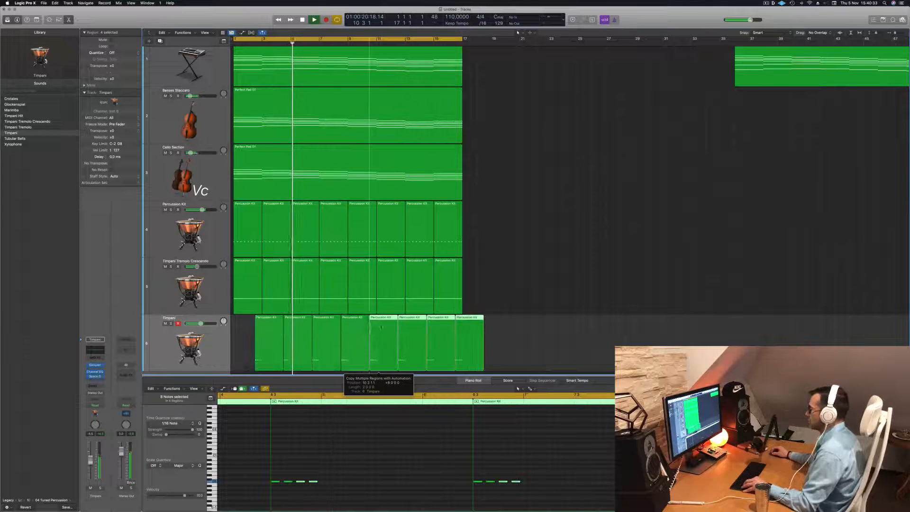
- Split the last Timpani region at bar 17 and delete the part that extends past it
{"action": "double_click", "coordinate": [463, 323], "text": "super"}
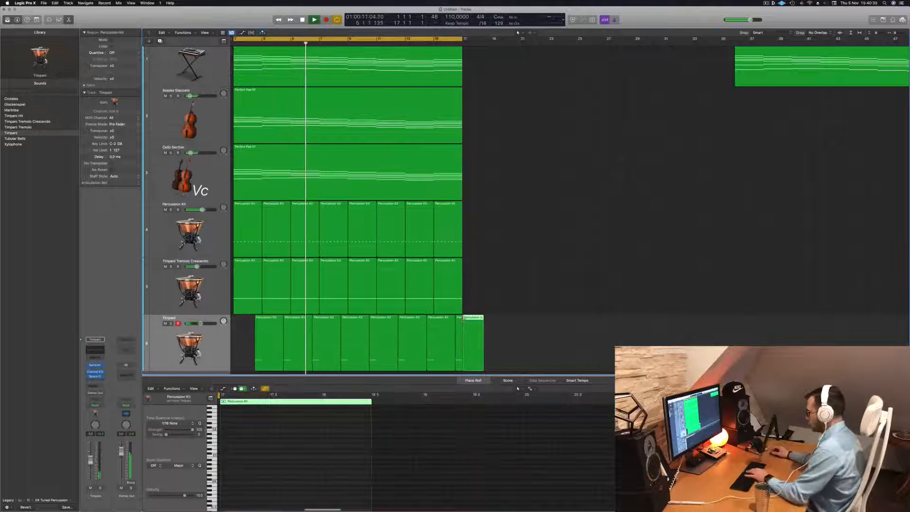
{"action": "key", "text": "Delete"}
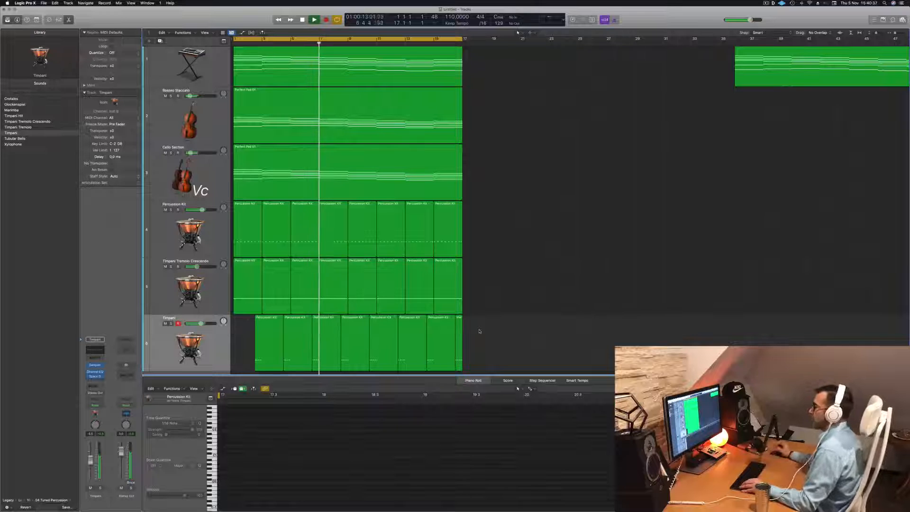
{"action": "left_click", "coordinate": [207, 339]}
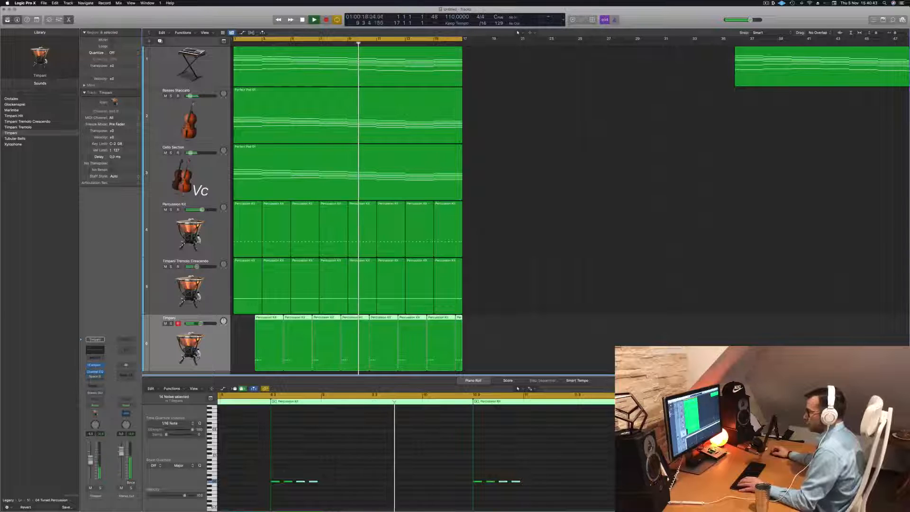
{"action": "left_click", "coordinate": [207, 286]}
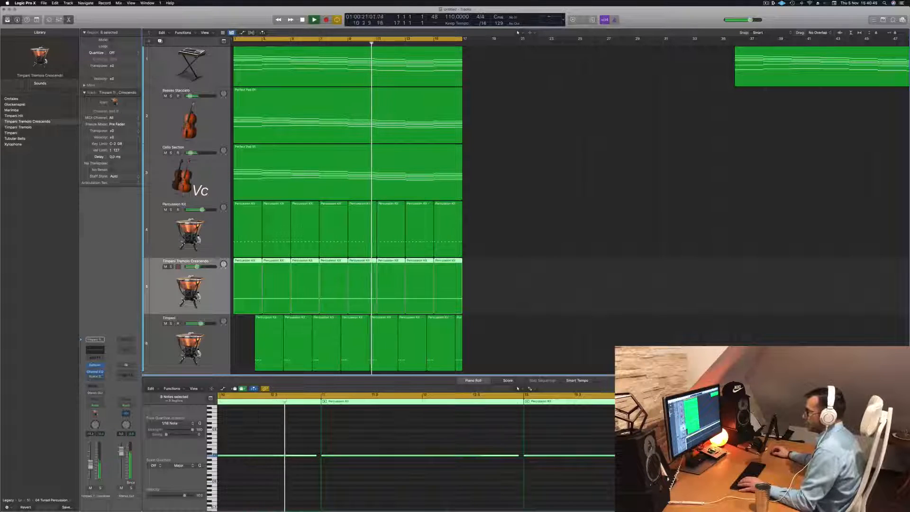
{"action": "left_click", "coordinate": [207, 230]}
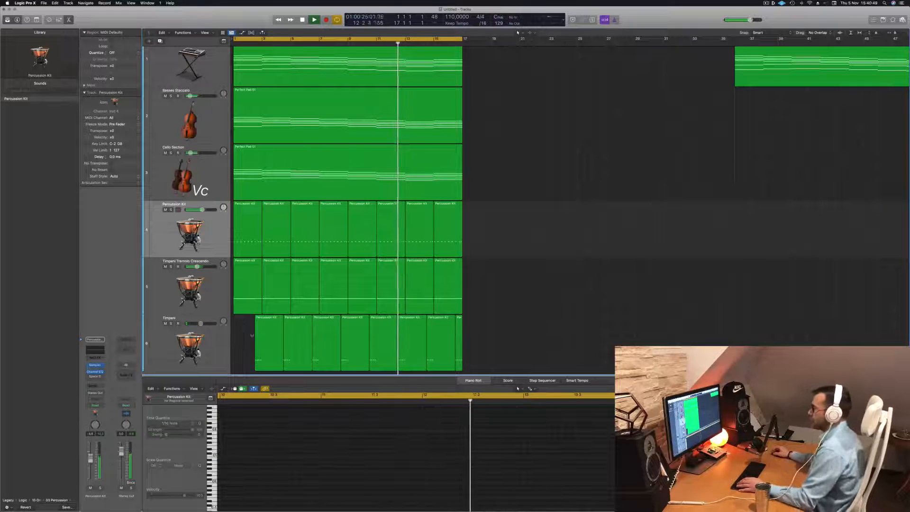
{"action": "left_click", "coordinate": [228, 345]}
{"action": "scroll", "coordinate": [228, 346], "scroll_direction": "down", "scroll_amount": 1}
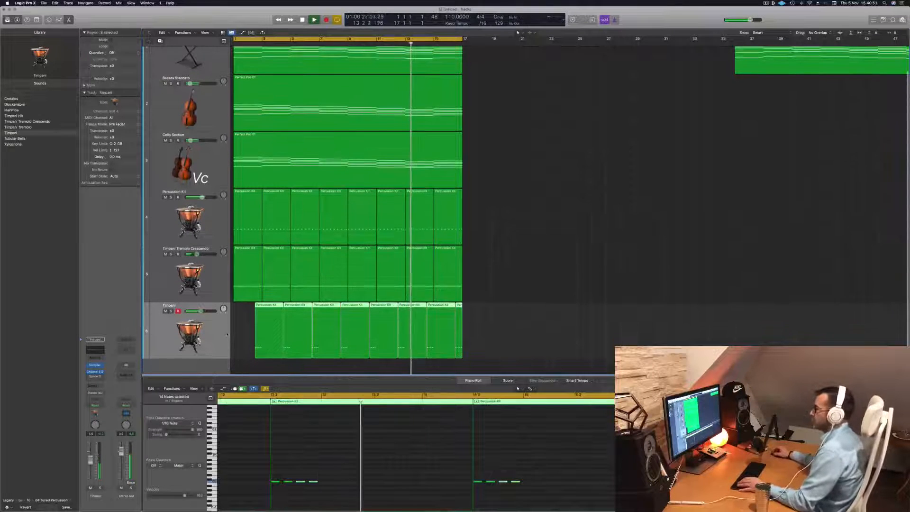
- Duplicate the Percussion Kit track and copy its first region onto the new track at bar 1
{"action": "left_click", "coordinate": [217, 208]}
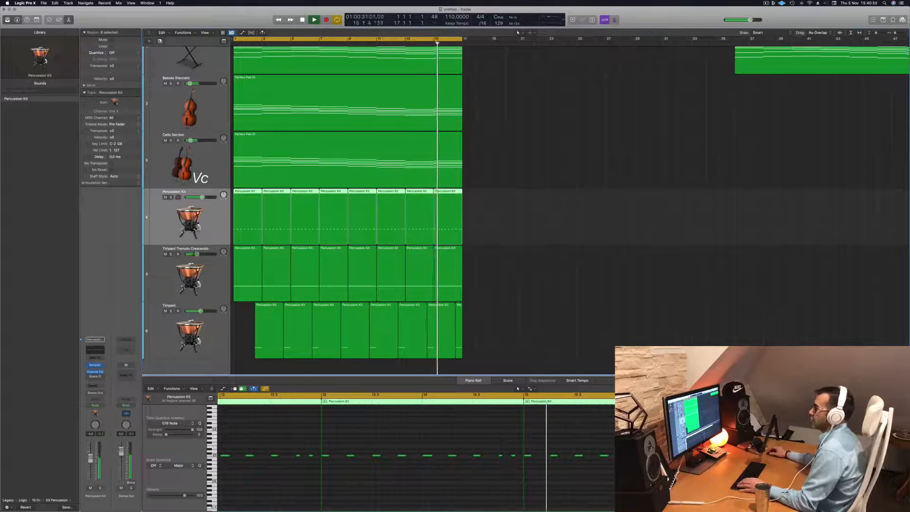
{"action": "key", "text": "super+d"}
{"action": "left_click_drag", "start_coordinate": [248, 229], "coordinate": [248, 286]}
{"action": "key", "text": "space"}
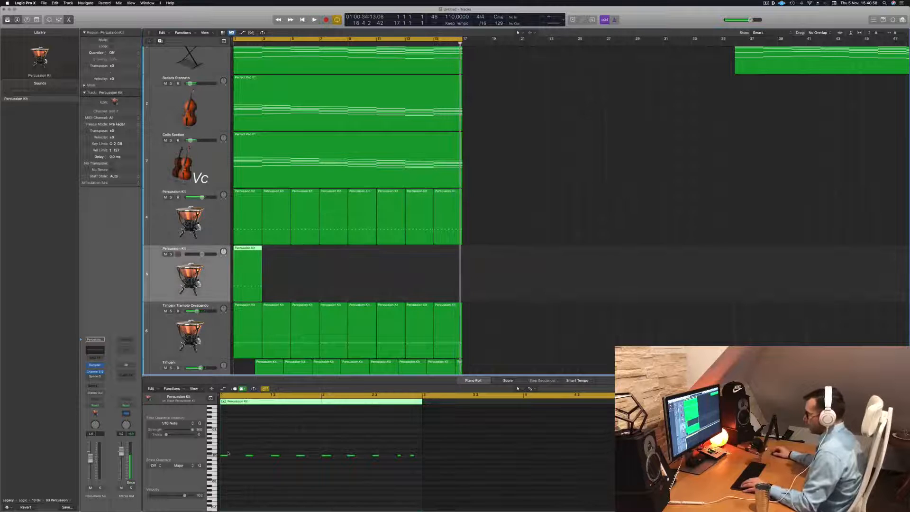
- Rearrange the copied Percussion Kit region into eight notes, each half a beat off the original pulse, and raise them one semitone
{"action": "left_click_drag", "start_coordinate": [226, 455], "coordinate": [265, 457]}
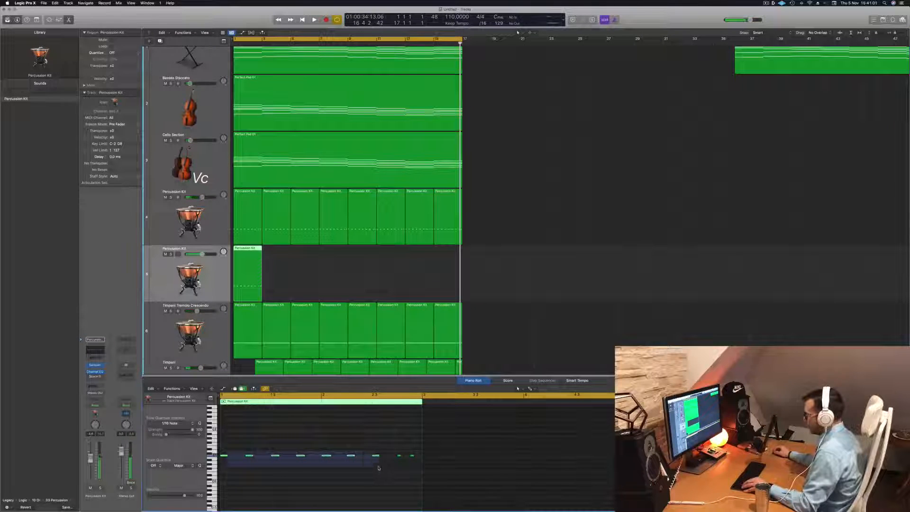
{"action": "left_click_drag", "start_coordinate": [379, 468], "coordinate": [379, 467]}
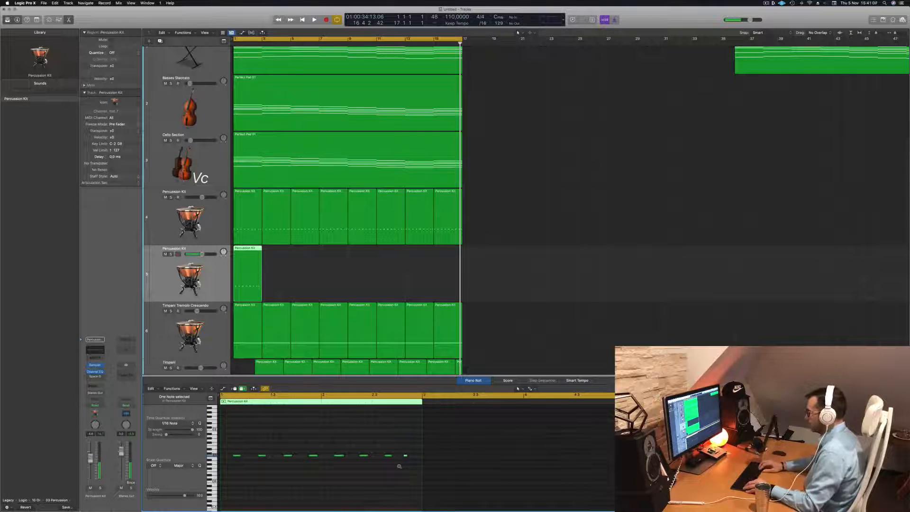
{"action": "key", "text": "space"}
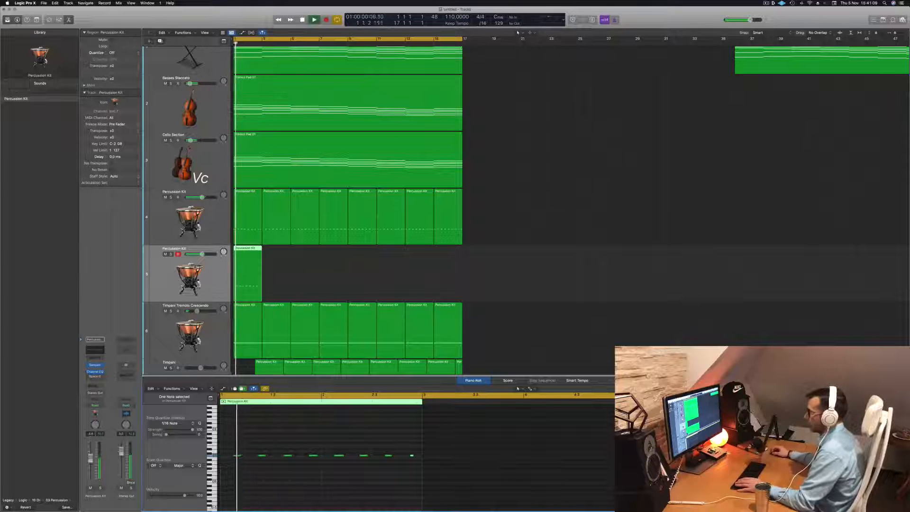
{"action": "left_click_drag", "start_coordinate": [229, 444], "coordinate": [492, 487]}
{"action": "key", "text": "space"}
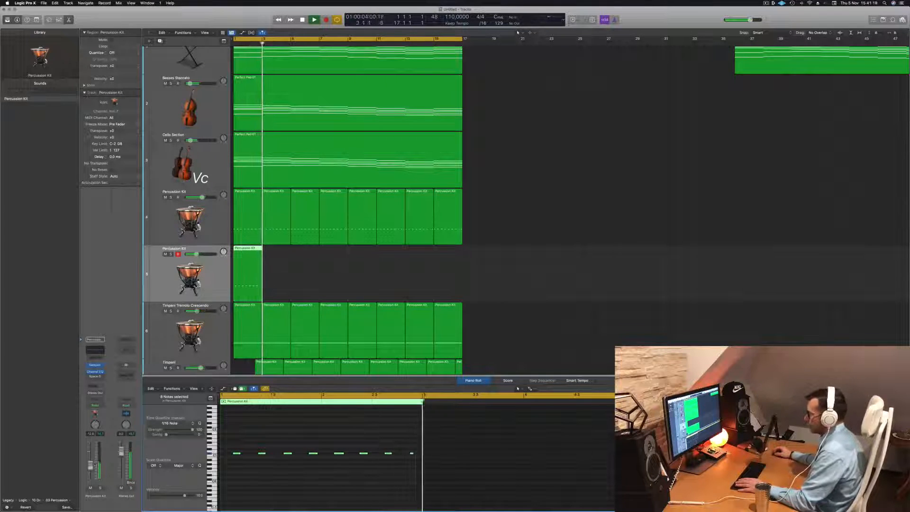
{"action": "left_click_drag", "start_coordinate": [411, 453], "coordinate": [401, 455]}
{"action": "key", "text": "super+z"}
{"action": "key", "text": "space"}
{"action": "key", "text": "space"}
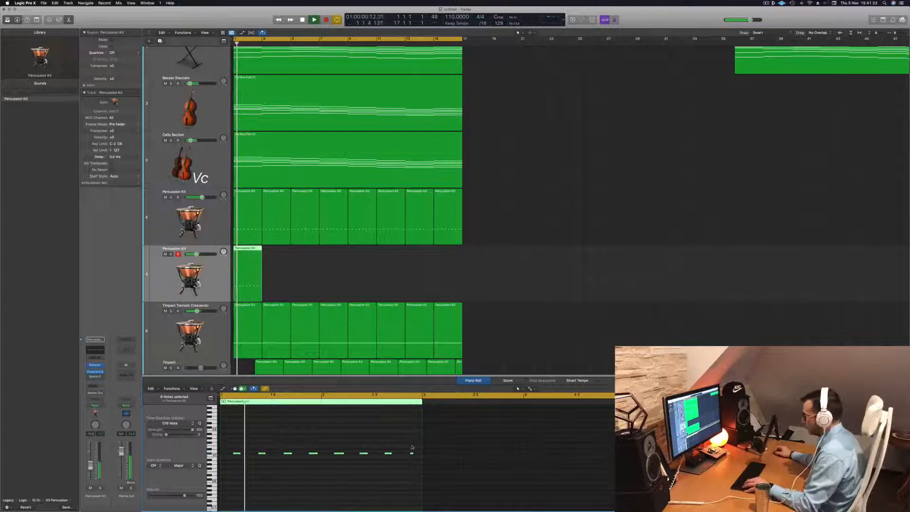
- Copy the last note half a beat earlier, and copy the region end to end into eight regions up to bar 17
{"action": "left_click_drag", "start_coordinate": [410, 457], "coordinate": [399, 456]}
{"action": "scroll", "coordinate": [352, 431], "scroll_direction": "down", "scroll_amount": 3}
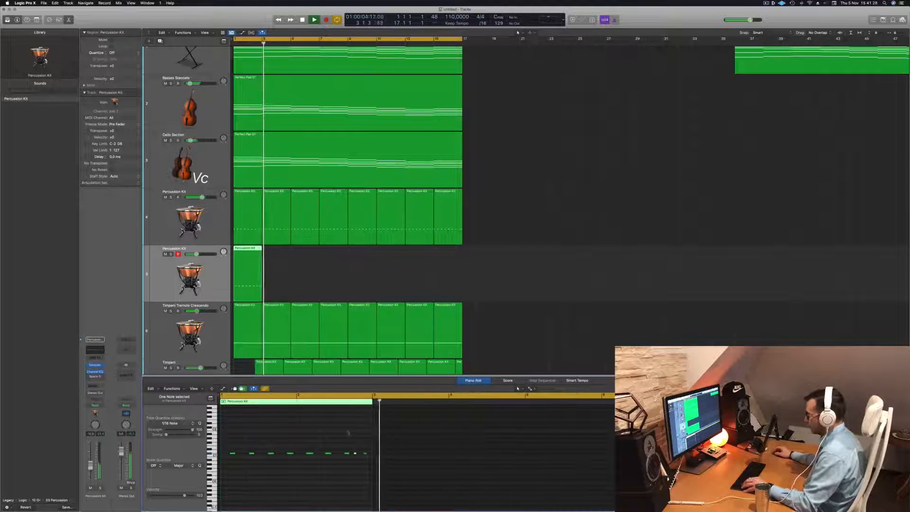
{"action": "left_click_drag", "start_coordinate": [249, 248], "coordinate": [300, 256]}
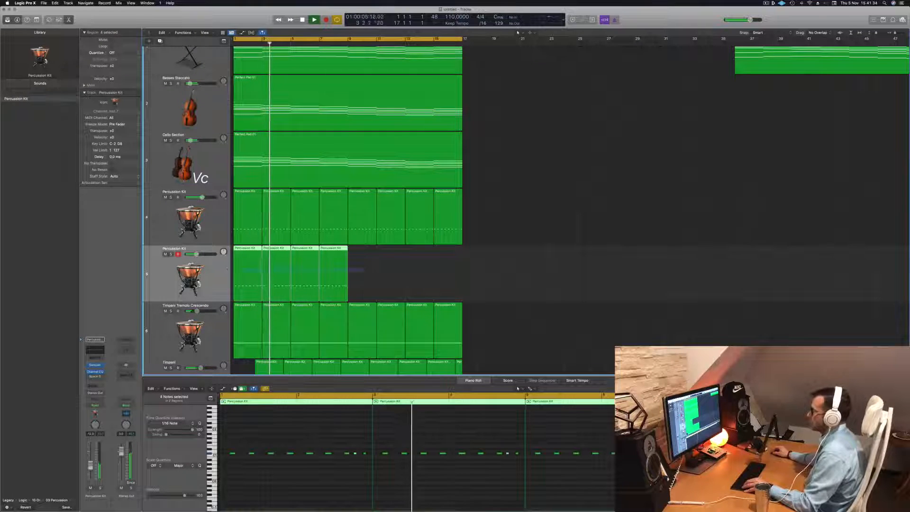
{"action": "left_click_drag", "start_coordinate": [244, 248], "coordinate": [358, 266]}
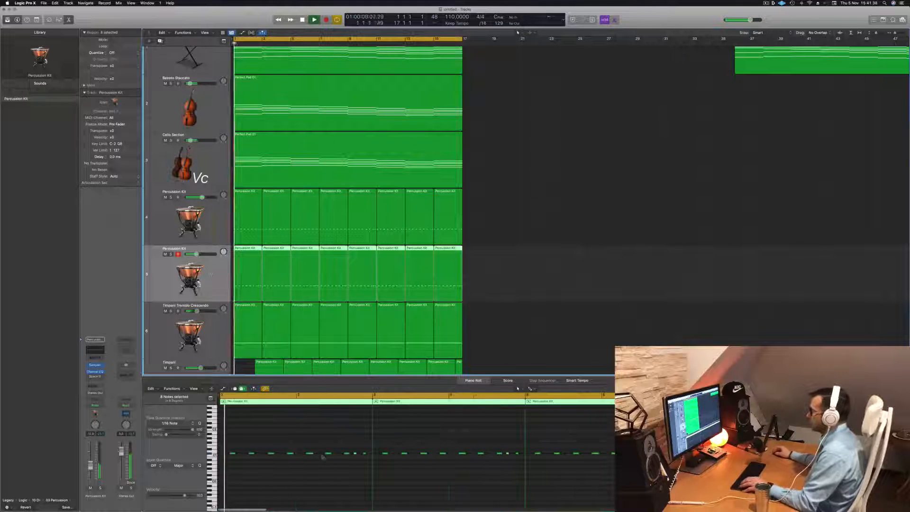
- Transpose all notes in the eight duplicated Percussion Kit regions up three semitones and replay from the start
{"action": "scroll", "coordinate": [319, 482], "scroll_direction": "left", "scroll_amount": 1}
{"action": "left_click", "coordinate": [337, 483]}
{"action": "key", "text": "super+a"}
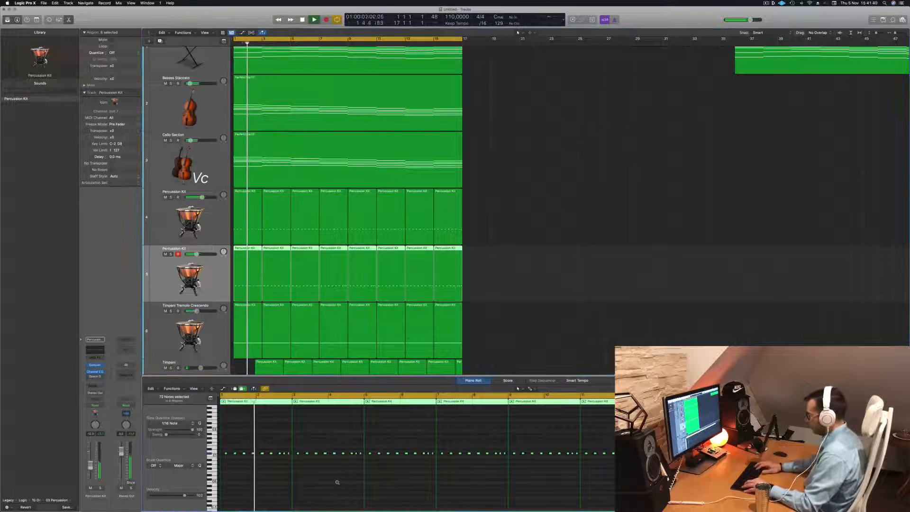
{"action": "key", "text": "alt+shift+Up"}
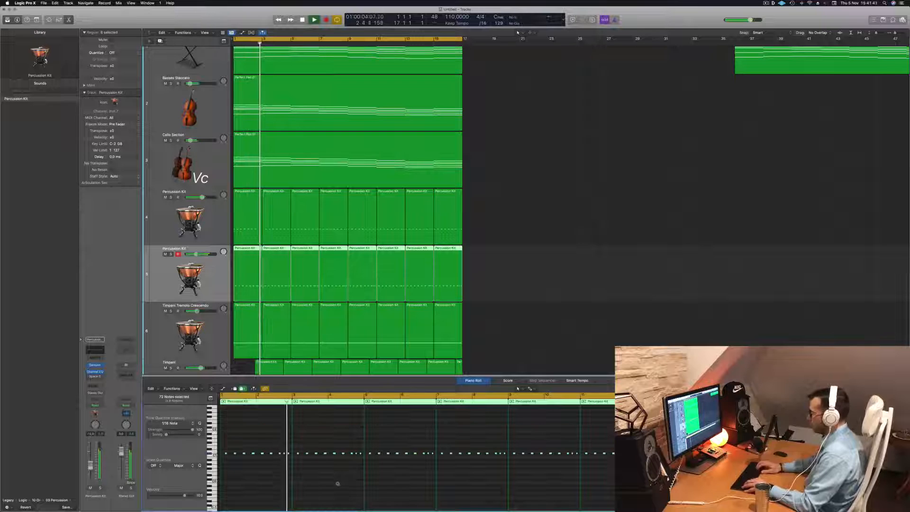
{"action": "key", "text": "alt+Up"}
{"action": "key", "text": "alt+Up"}
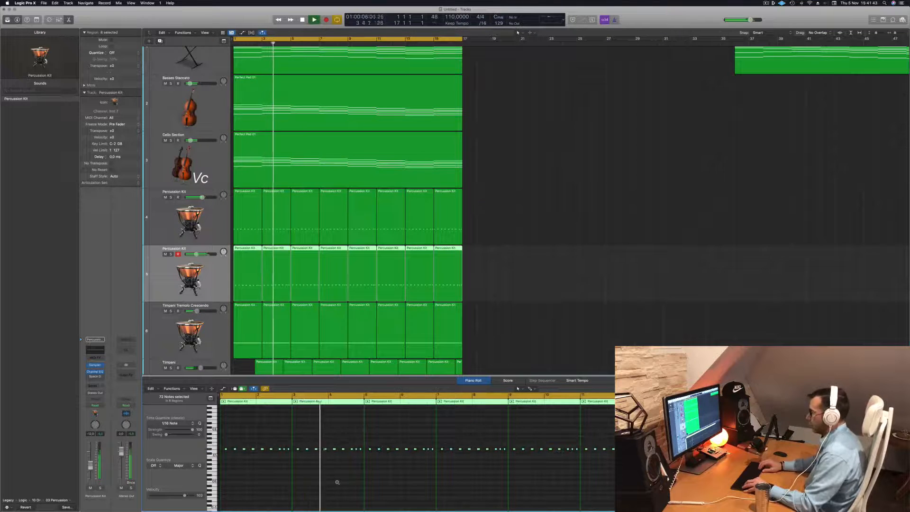
{"action": "key", "text": "alt+Up"}
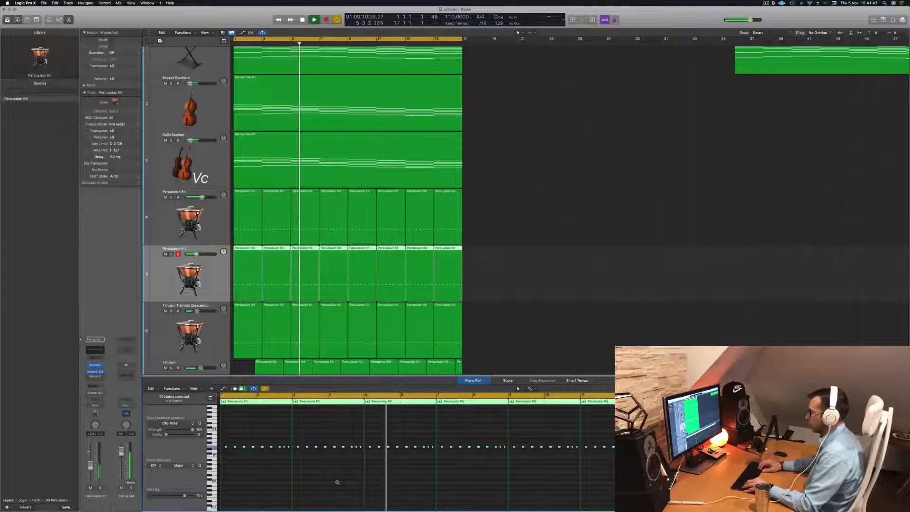
{"action": "key", "text": "Return"}
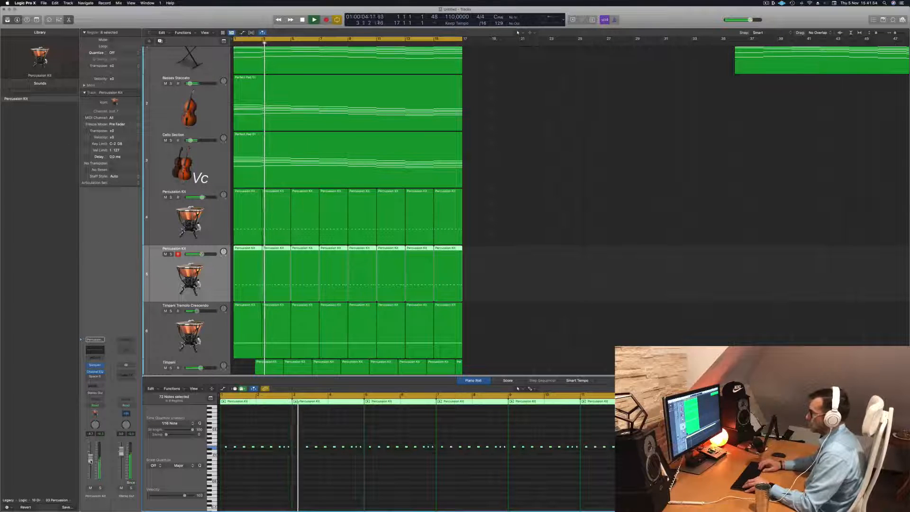
- Audition the selected Percussion Kit notes up to five semitones higher, return them to their previous pitch and replay from the start
{"action": "key", "text": "alt+Up"}
{"action": "key", "text": "alt+Up"}
{"action": "key", "text": "alt+Up"}
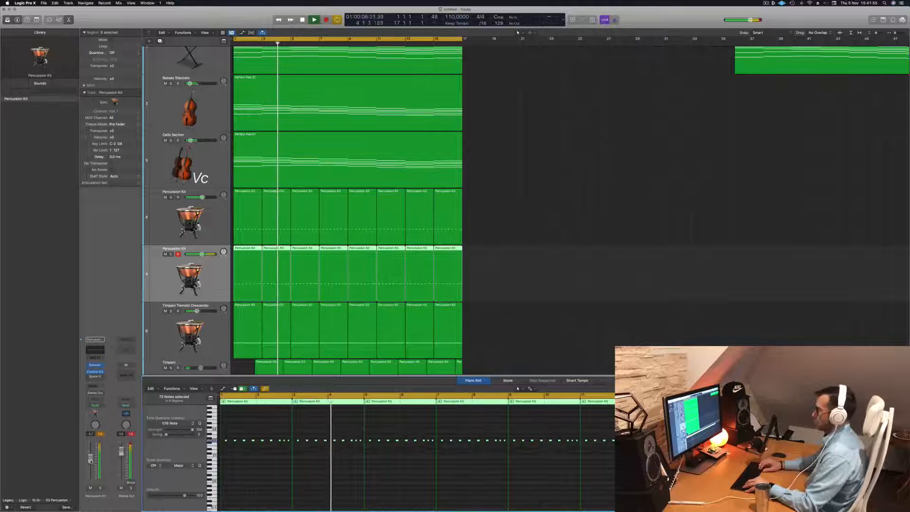
{"action": "key", "text": "alt+Up"}
{"action": "key", "text": "alt+Up"}
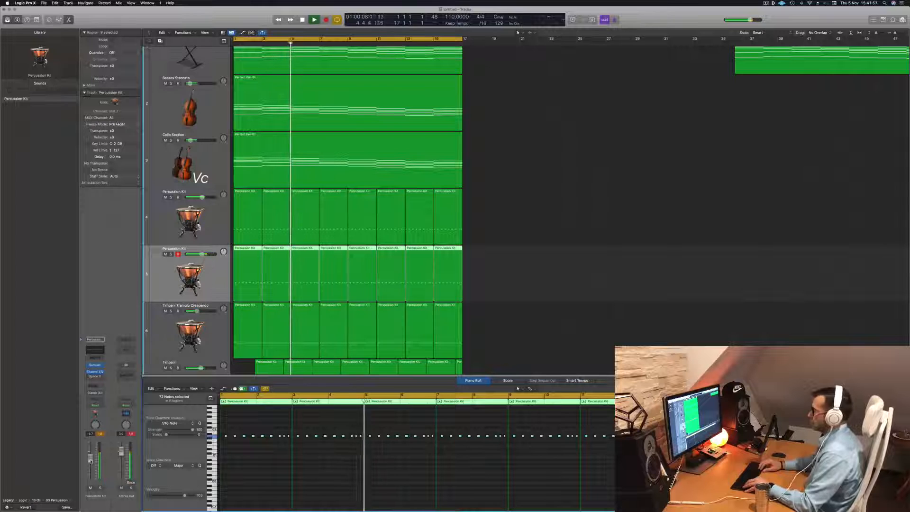
{"action": "key", "text": "alt+Down"}
{"action": "key", "text": "alt+Down"}
{"action": "key", "text": "alt+Down"}
{"action": "key", "text": "alt+Down"}
{"action": "key", "text": "alt+Down"}
{"action": "key", "text": "alt+Down"}
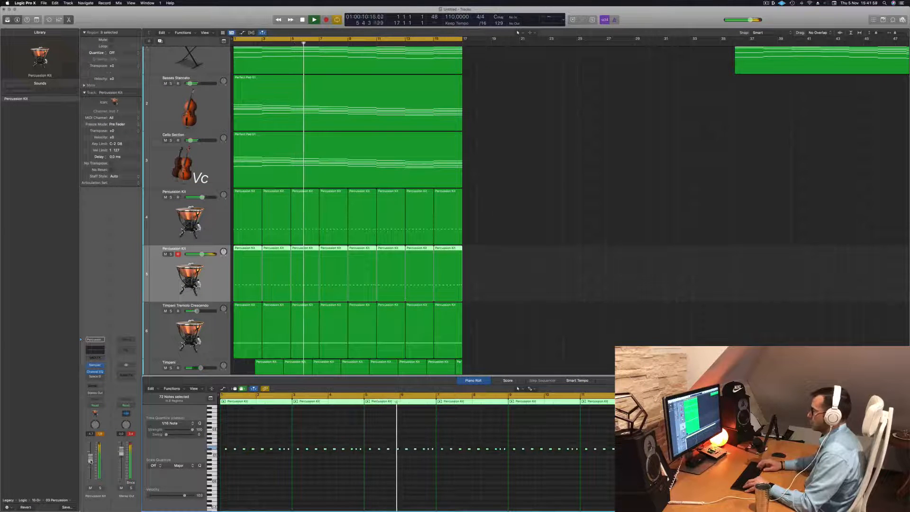
{"action": "key", "text": "alt+Up"}
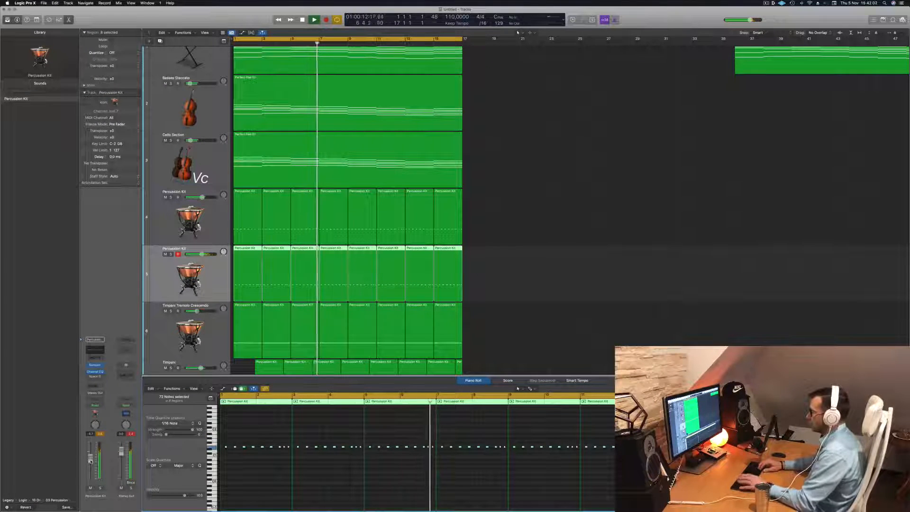
{"action": "key", "text": "Return"}
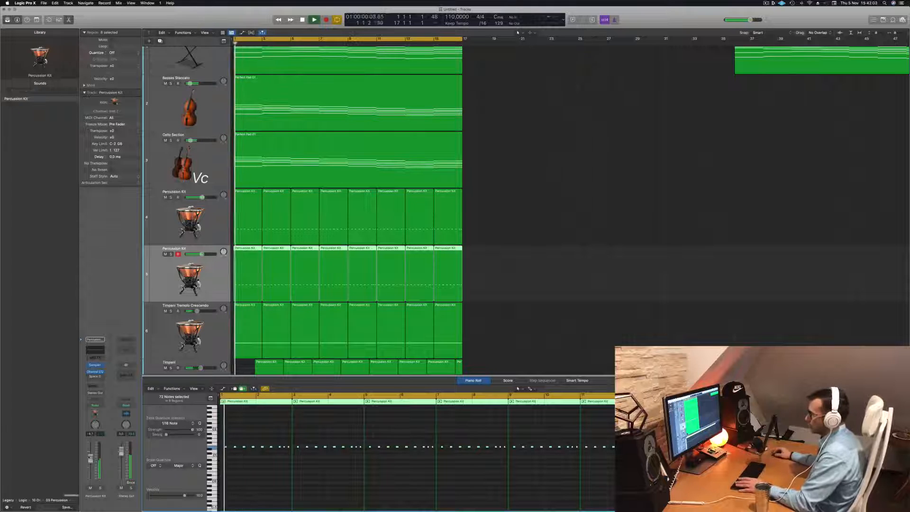
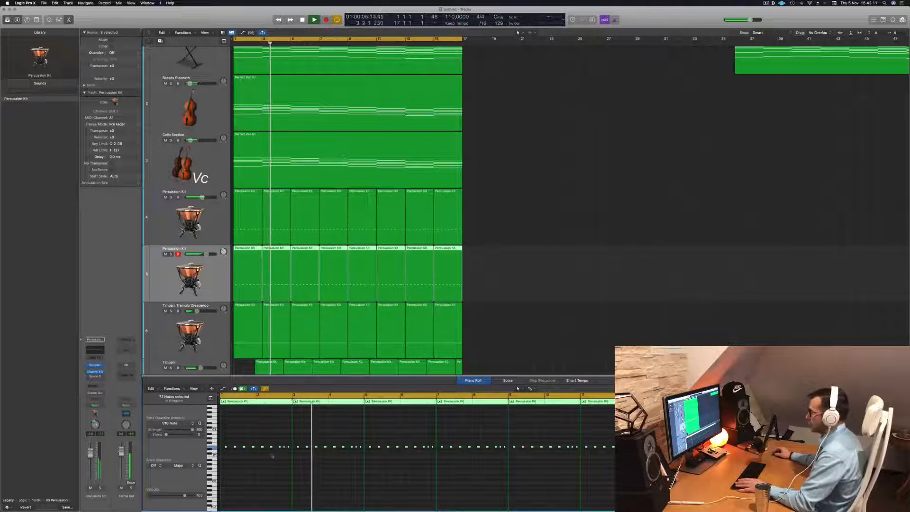
- Deselect the Percussion Kit regions and replay the arrangement from the start to judge the full mix
{"action": "left_click", "coordinate": [573, 254]}
{"action": "key", "text": "space"}
{"action": "key", "text": "space"}
{"action": "scroll", "coordinate": [513, 219], "scroll_direction": "down", "scroll_amount": 3}
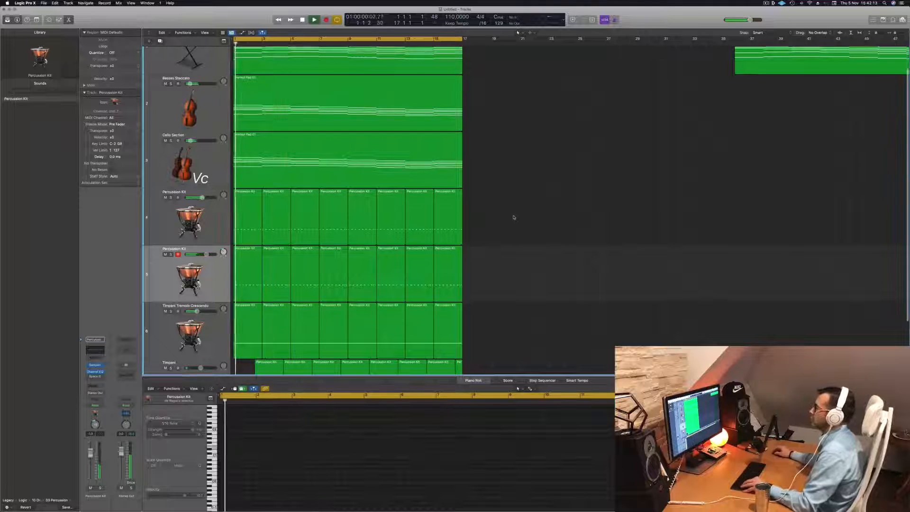
{"action": "scroll", "coordinate": [516, 223], "scroll_direction": "down", "scroll_amount": 5}
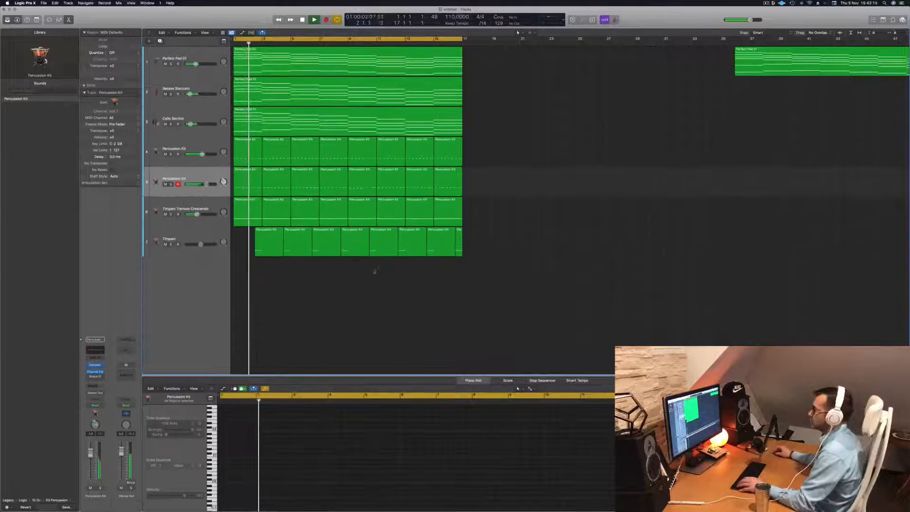
{"action": "scroll", "coordinate": [573, 225], "scroll_direction": "up", "scroll_amount": 2}
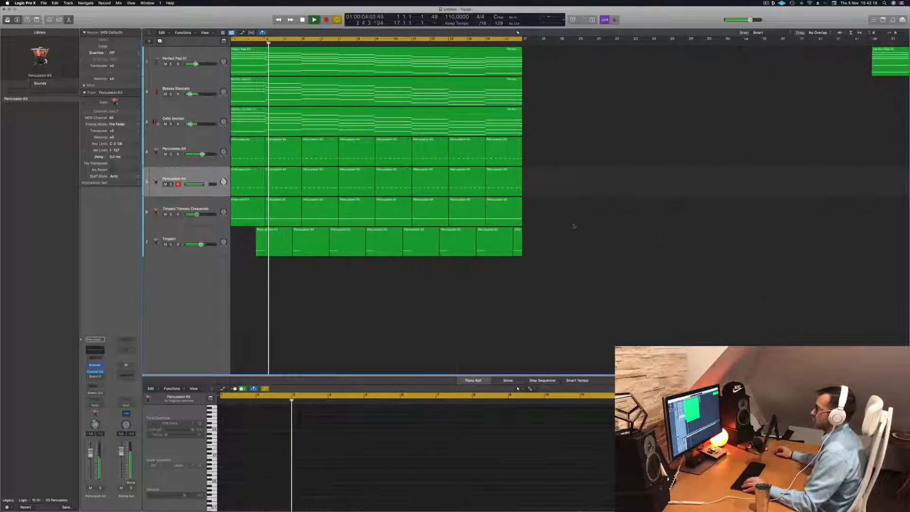
{"action": "scroll", "coordinate": [584, 224], "scroll_direction": "down", "scroll_amount": 4}
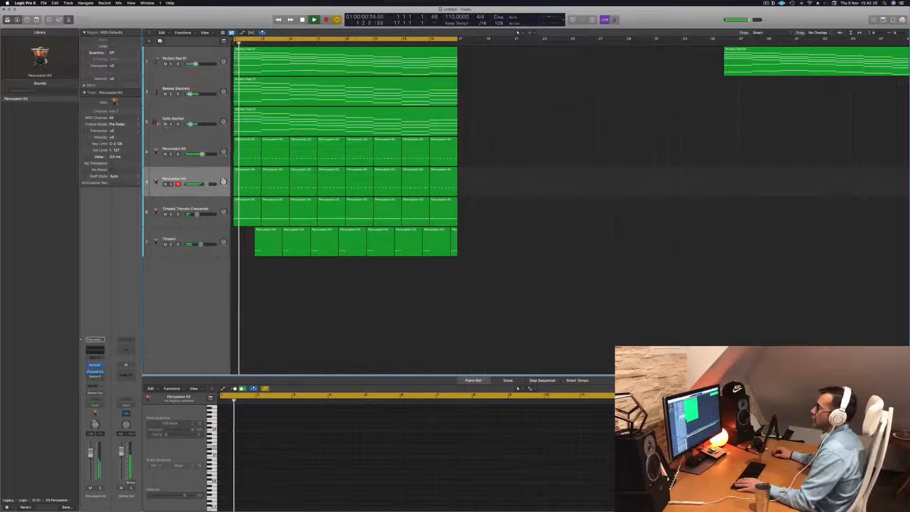
- Compare the mix with the Cello Section track muted, and unmute it again during playback
{"action": "left_click", "coordinate": [165, 124]}
{"action": "key", "text": "space"}
{"action": "left_click", "coordinate": [187, 117]}
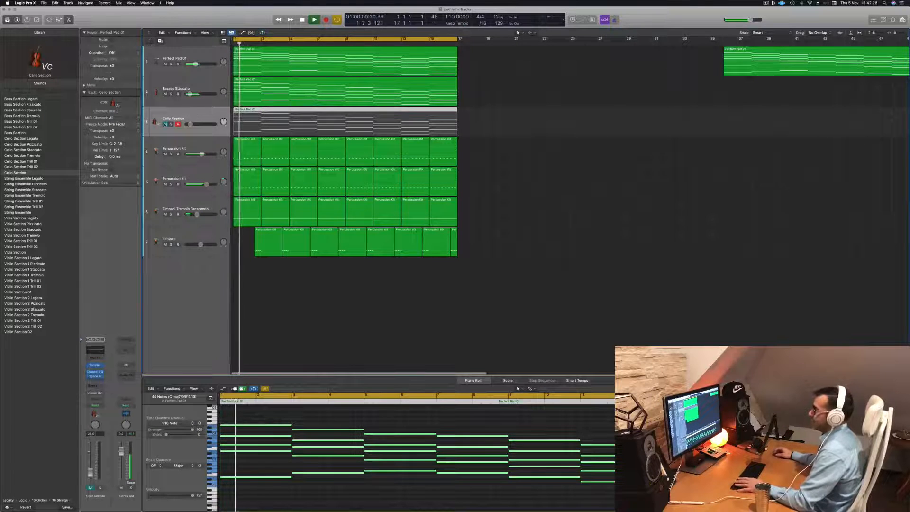
{"action": "left_click", "coordinate": [165, 124]}
- Send the Cello Section track to Bus 1 and insert a stereo SilverVerb reverb on the Aux 1 channel
{"action": "left_click", "coordinate": [88, 385]}
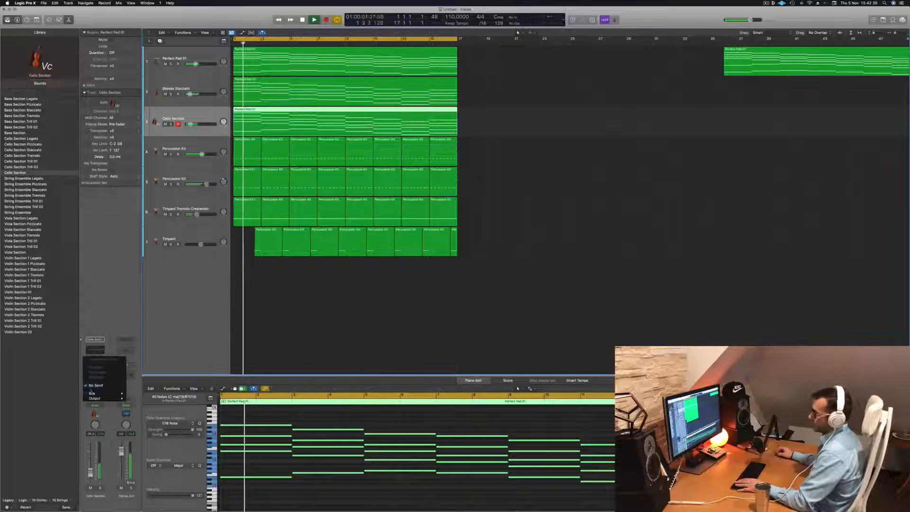
{"action": "mouse_move", "coordinate": [95, 393]}
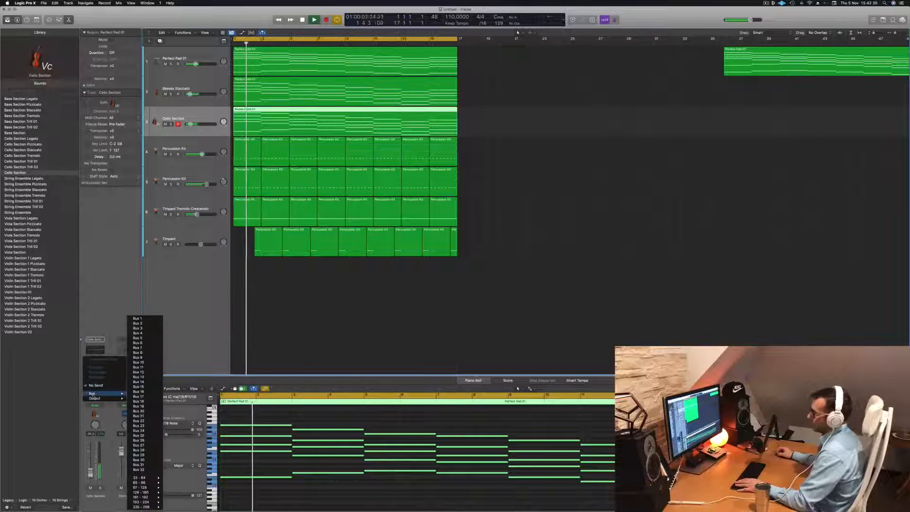
{"action": "left_click", "coordinate": [139, 318]}
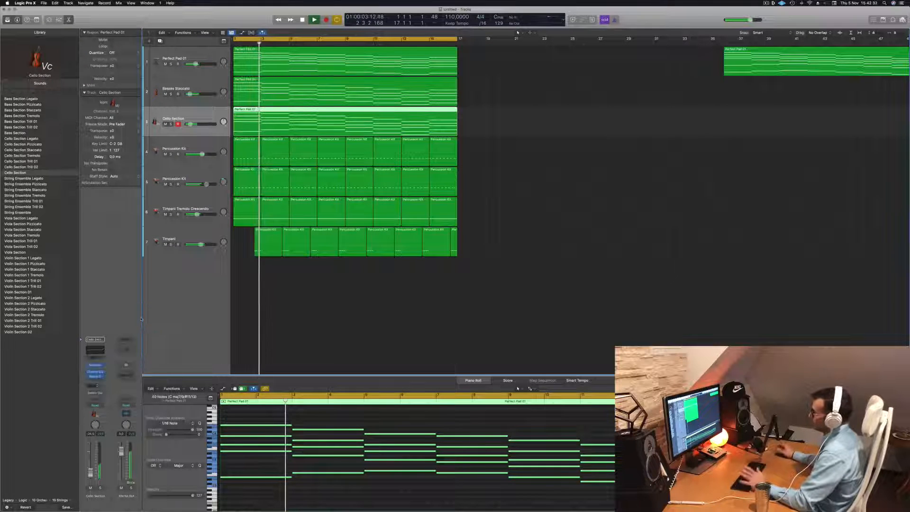
{"action": "left_click", "coordinate": [132, 370]}
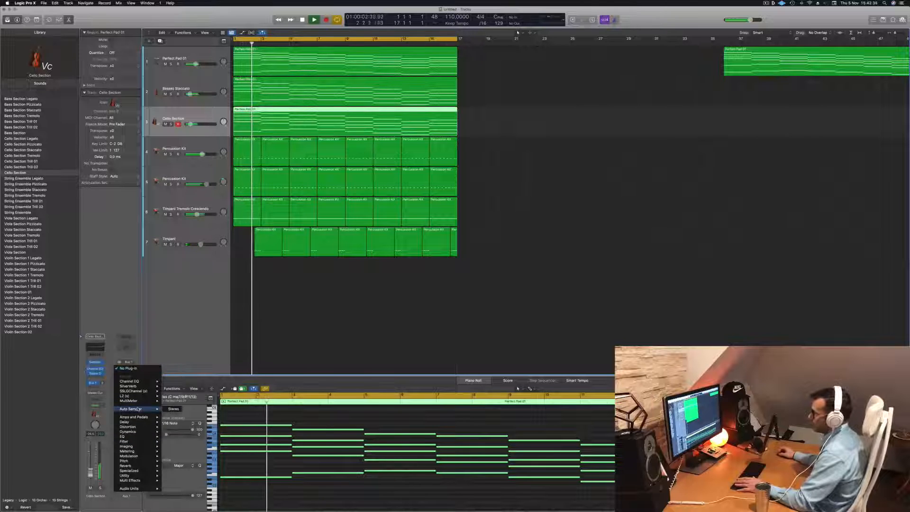
{"action": "mouse_move", "coordinate": [142, 466]}
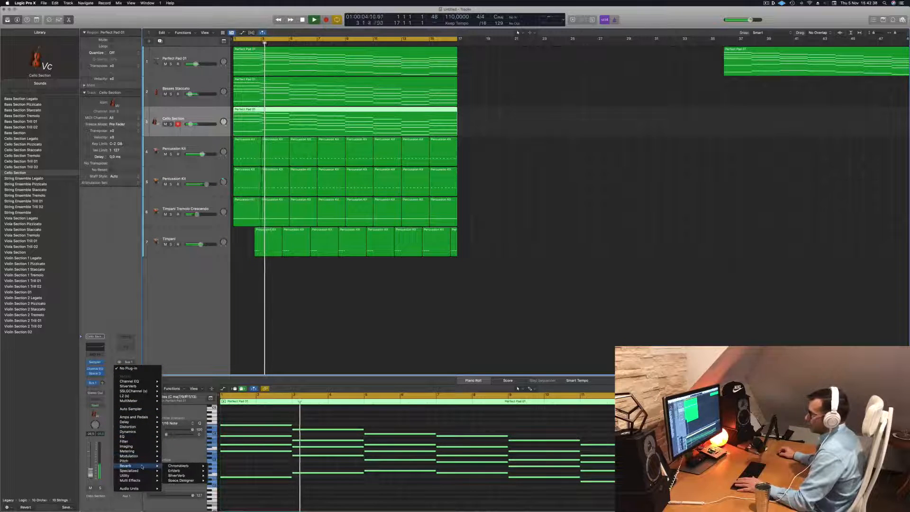
{"action": "mouse_move", "coordinate": [176, 475]}
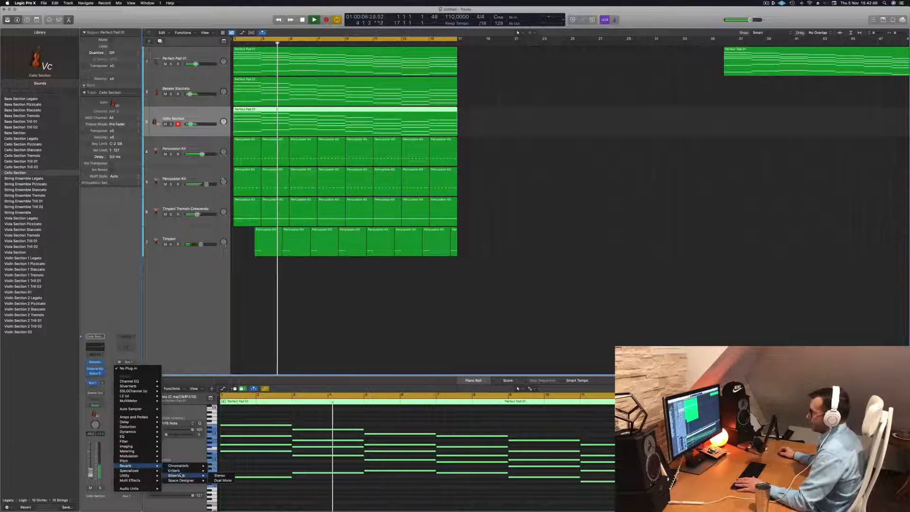
{"action": "left_click", "coordinate": [220, 475]}
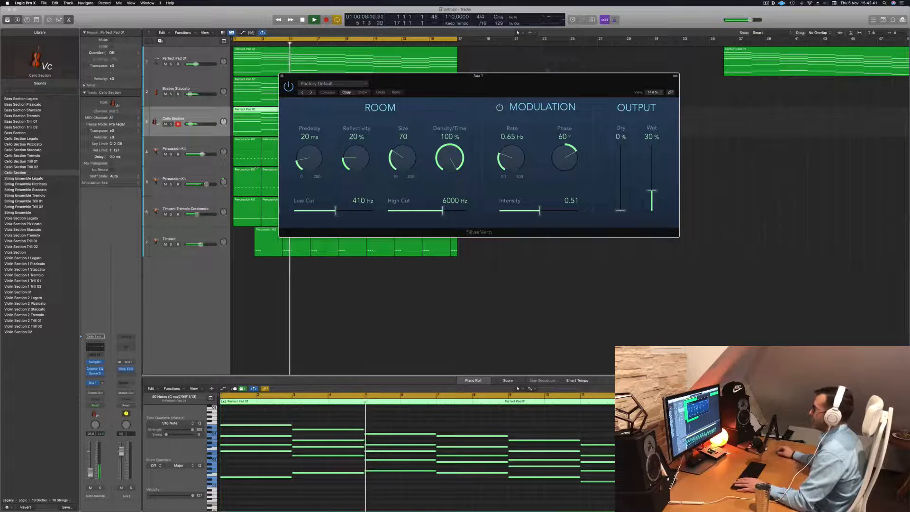
- Load a SilverVerb preset with 92% reflectivity and size 162, and set the wet output to 100%
{"action": "left_click_drag", "start_coordinate": [536, 91], "coordinate": [485, 96]}
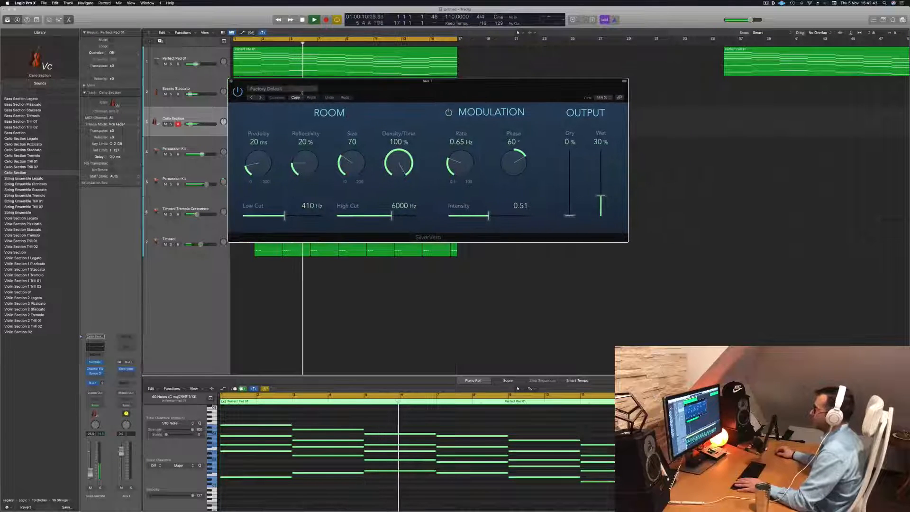
{"action": "left_click", "coordinate": [299, 90]}
{"action": "left_click", "coordinate": [264, 194]}
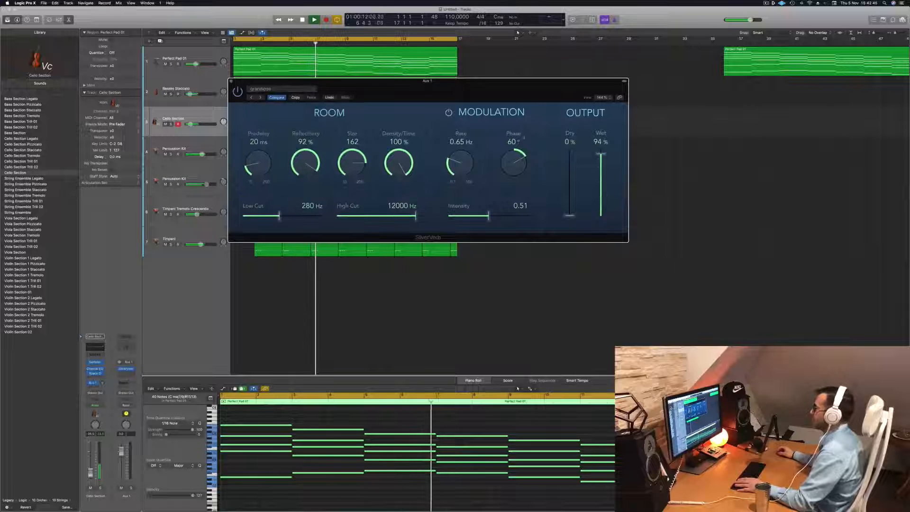
{"action": "key", "text": "Return"}
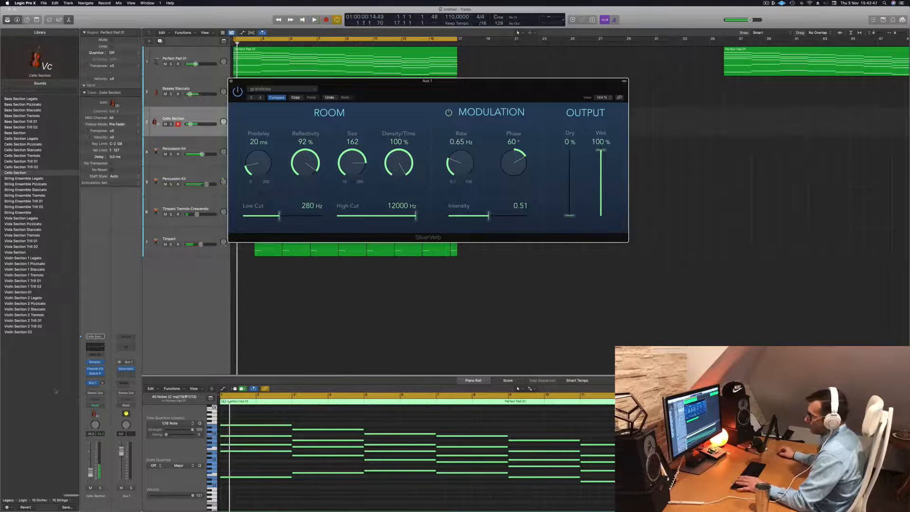
- Raise the Cello Section's Bus 1 send level, replay from the start and close the reverb window
{"action": "left_click_drag", "start_coordinate": [104, 382], "coordinate": [103, 379]}
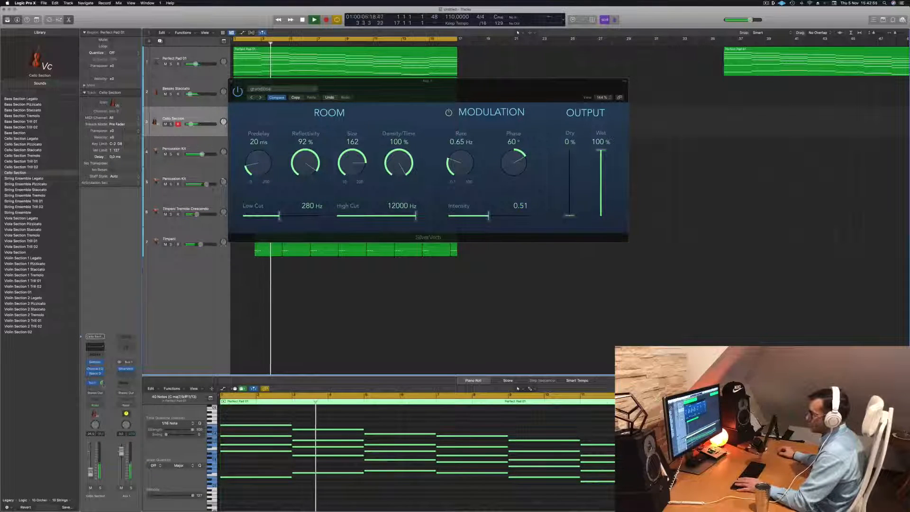
{"action": "key", "text": "Return"}
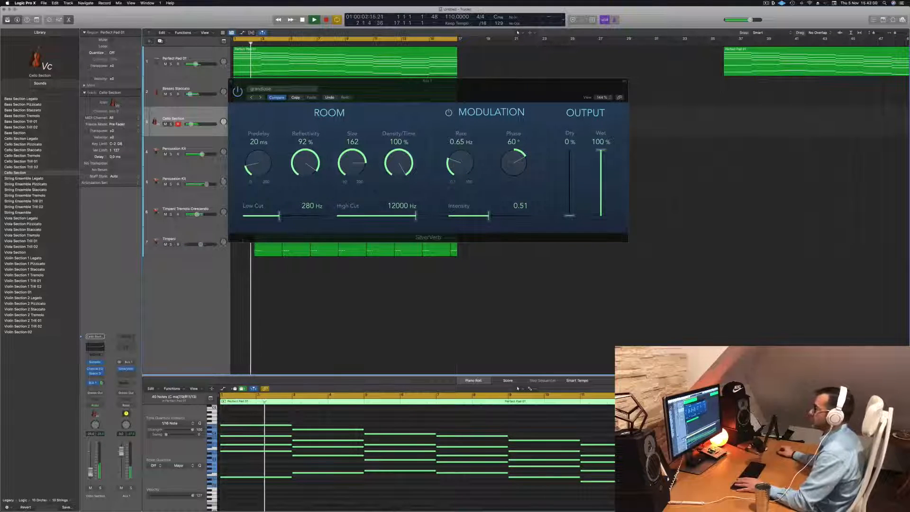
{"action": "left_click", "coordinate": [230, 82]}
{"action": "scroll", "coordinate": [218, 124], "scroll_direction": "right", "scroll_amount": 1}
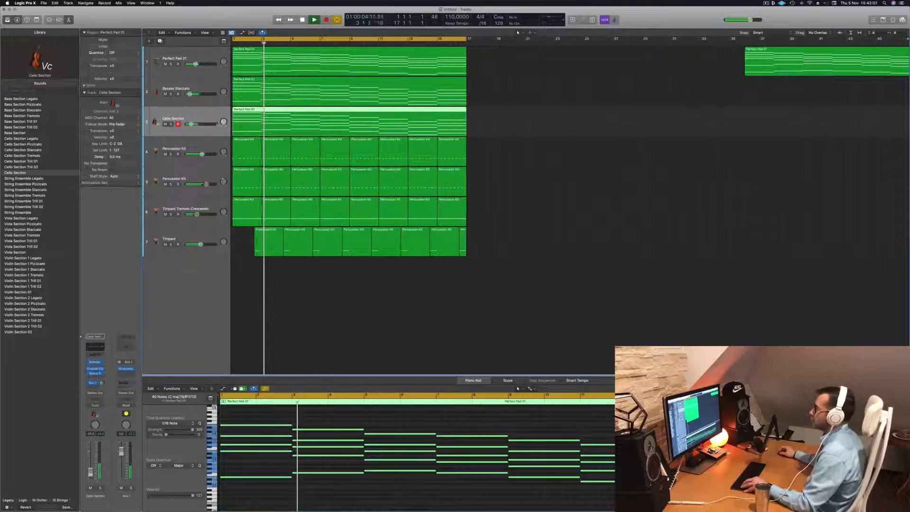
{"action": "scroll", "coordinate": [218, 124], "scroll_direction": "left", "scroll_amount": 3}
{"action": "scroll", "coordinate": [218, 124], "scroll_direction": "left", "scroll_amount": 1}
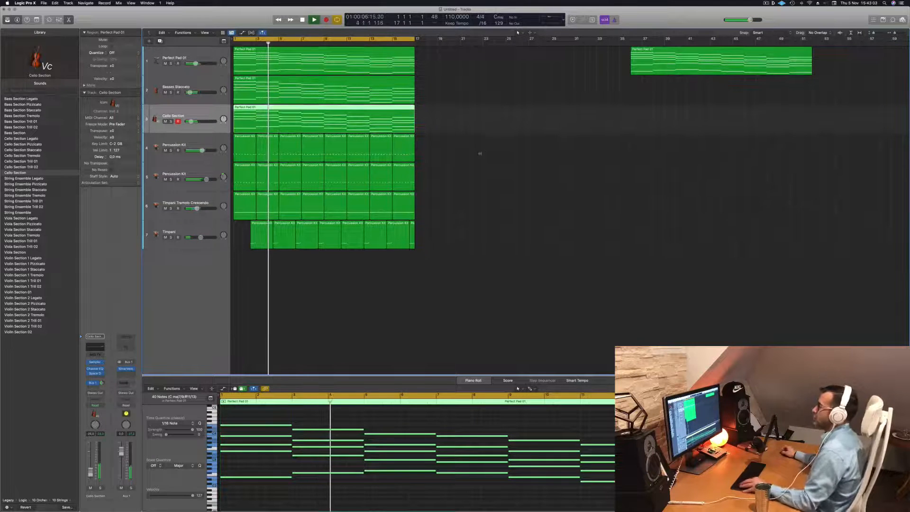
{"action": "scroll", "coordinate": [452, 151], "scroll_direction": "up", "scroll_amount": 2}
{"action": "scroll", "coordinate": [452, 152], "scroll_direction": "up", "scroll_amount": 2}
{"action": "scroll", "coordinate": [497, 151], "scroll_direction": "right", "scroll_amount": 1}
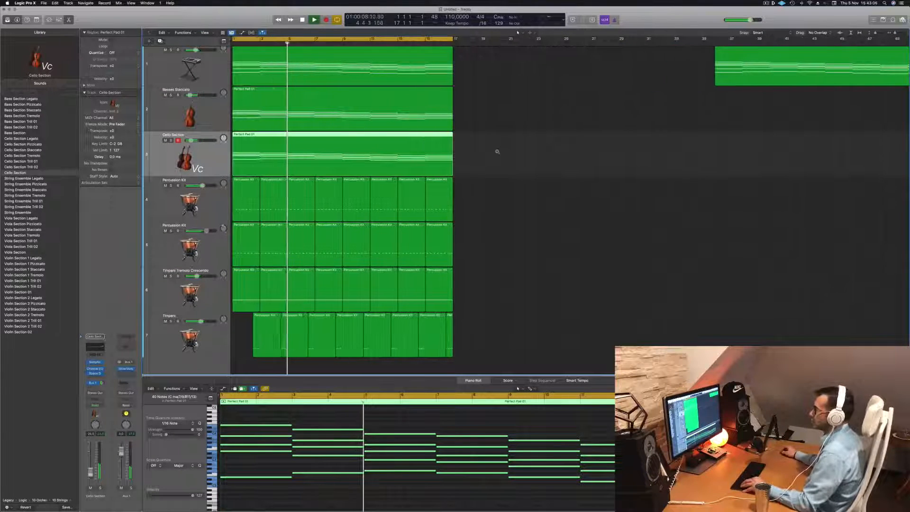
{"action": "scroll", "coordinate": [494, 154], "scroll_direction": "left", "scroll_amount": 3}
{"action": "scroll", "coordinate": [474, 148], "scroll_direction": "right", "scroll_amount": 1}
{"action": "left_click", "coordinate": [479, 142]}
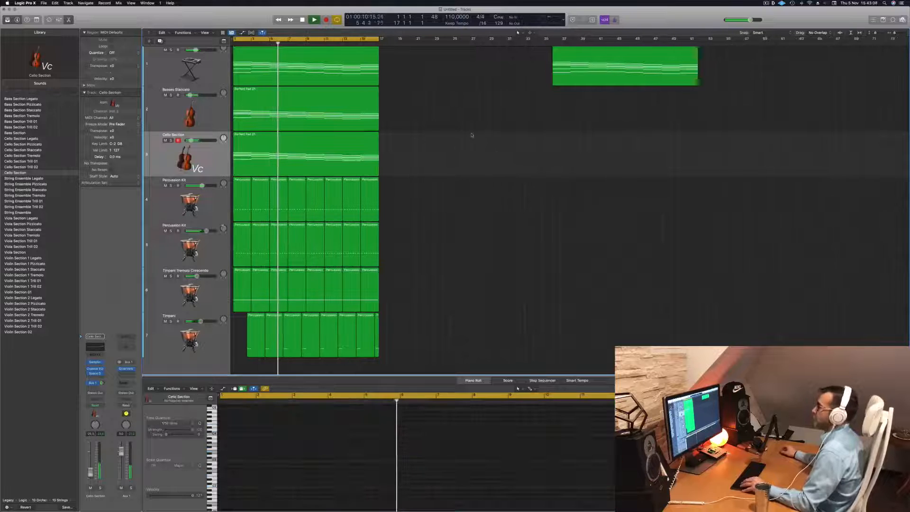
{"action": "scroll", "coordinate": [517, 135], "scroll_direction": "right", "scroll_amount": 1}
{"action": "scroll", "coordinate": [450, 144], "scroll_direction": "down", "scroll_amount": 3}
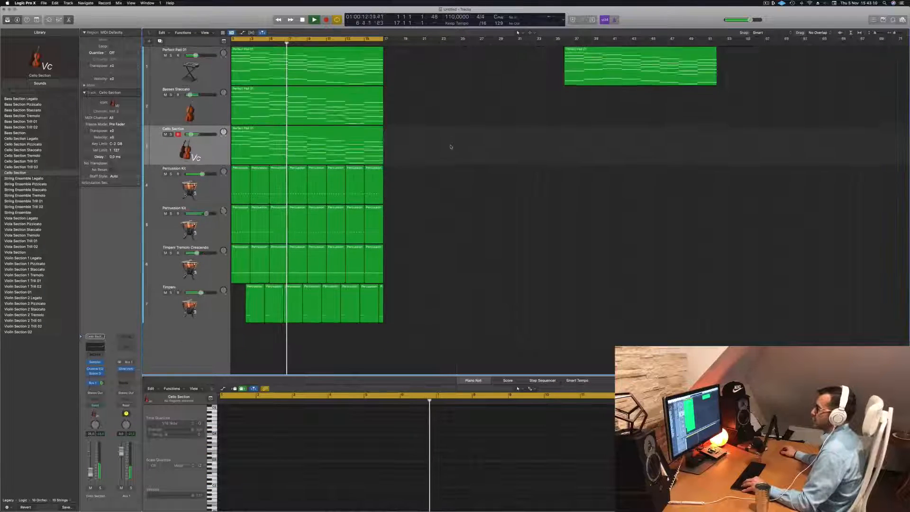
{"action": "scroll", "coordinate": [455, 123], "scroll_direction": "down", "scroll_amount": 1}
{"action": "scroll", "coordinate": [455, 125], "scroll_direction": "right", "scroll_amount": 1}
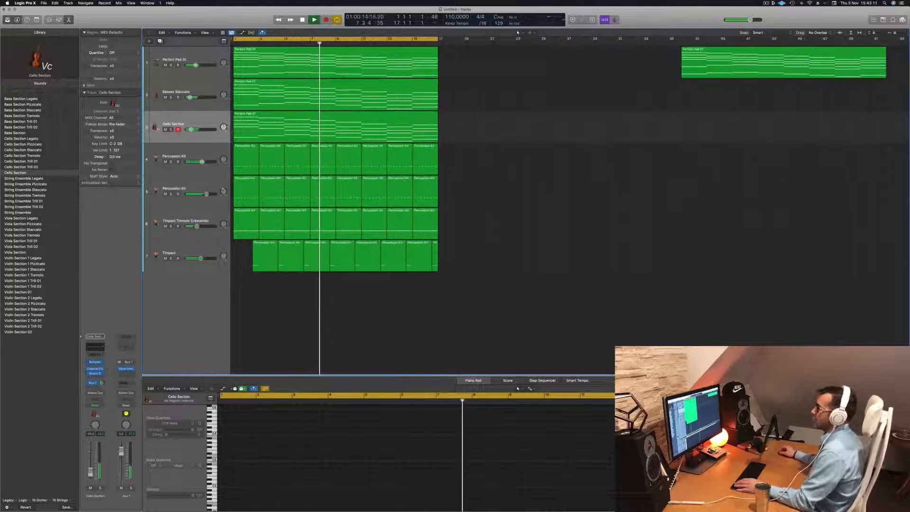
- Duplicate the Cello Section track with its settings and copy its chord region onto the new track
{"action": "left_click", "coordinate": [212, 111]}
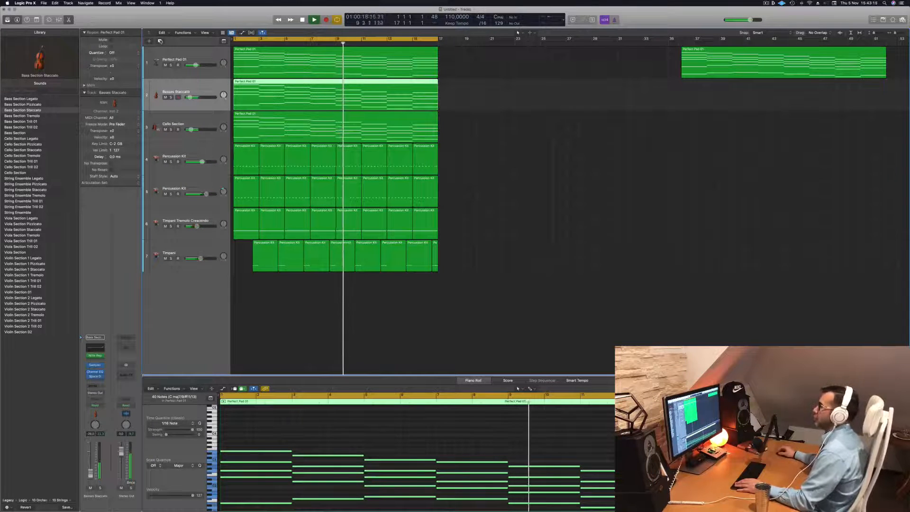
{"action": "left_click", "coordinate": [190, 122]}
{"action": "key", "text": "Return"}
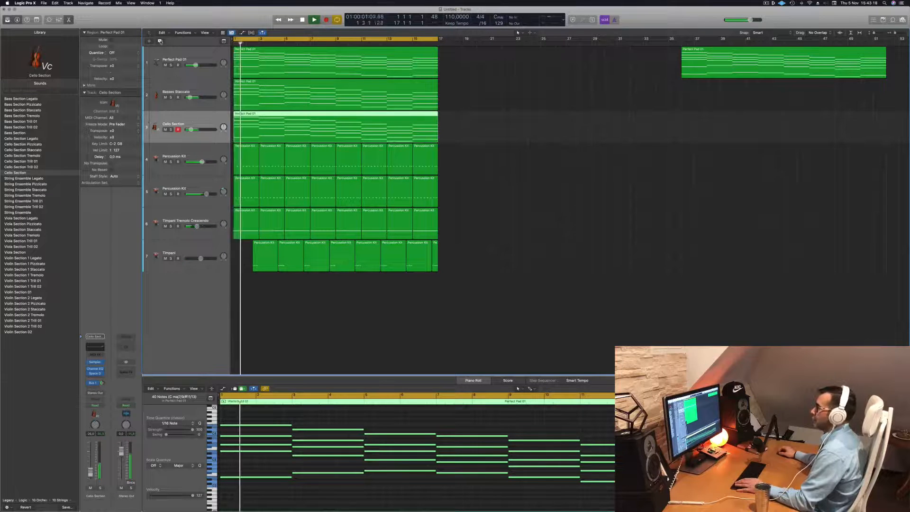
{"action": "key", "text": "super+d"}
{"action": "left_click_drag", "start_coordinate": [288, 128], "coordinate": [288, 163]}
- Delete the lower notes in the copied cello region, keeping only each chord's top note, and play it back
{"action": "scroll", "coordinate": [312, 487], "scroll_direction": "down", "scroll_amount": 5}
{"action": "left_click_drag", "start_coordinate": [255, 490], "coordinate": [548, 460]}
{"action": "key", "text": "Delete"}
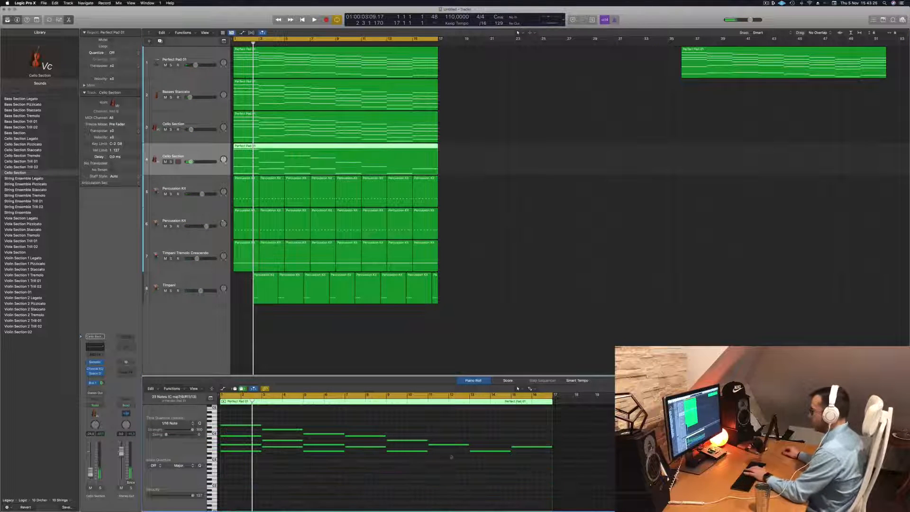
{"action": "left_click_drag", "start_coordinate": [276, 479], "coordinate": [417, 447]}
{"action": "key", "text": "Delete"}
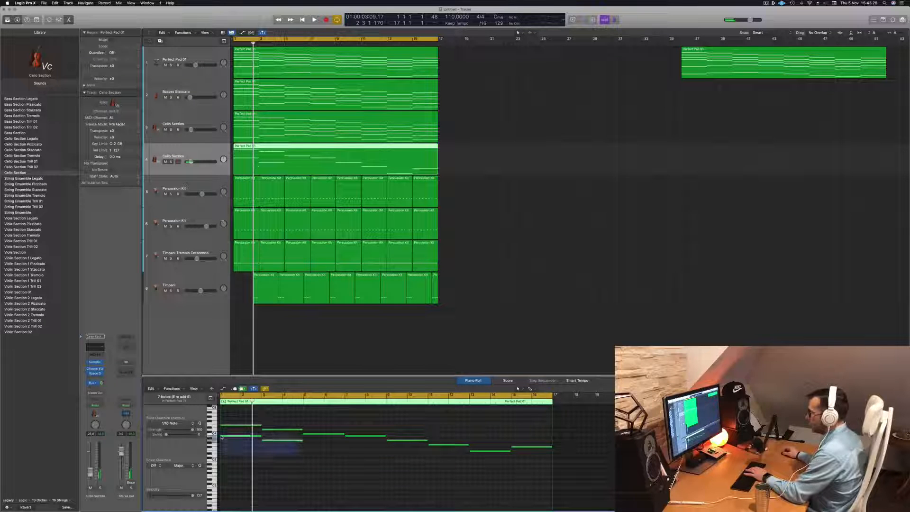
{"action": "left_click", "coordinate": [199, 147]}
{"action": "key", "text": "space"}
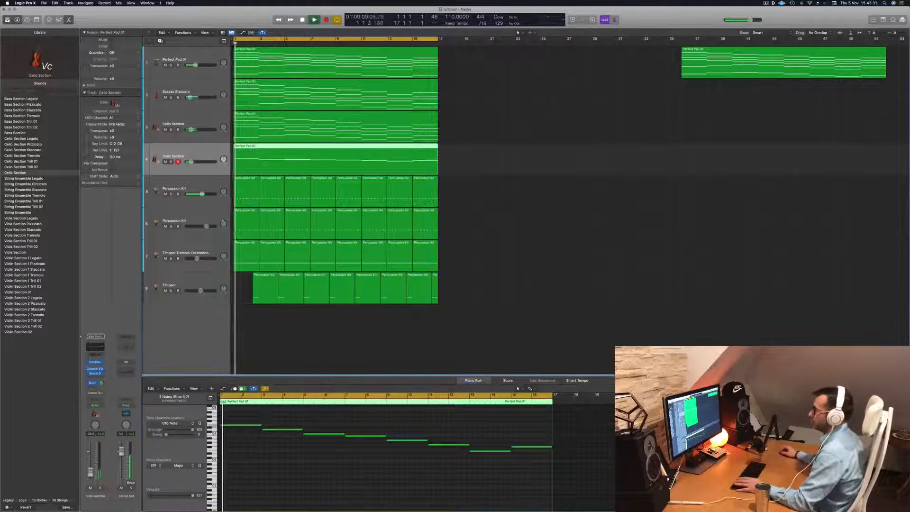
- Load the orchestral brass French Horn Solo instrument into the Sampler of the duplicated Cello Section track
{"action": "left_click", "coordinate": [96, 362]}
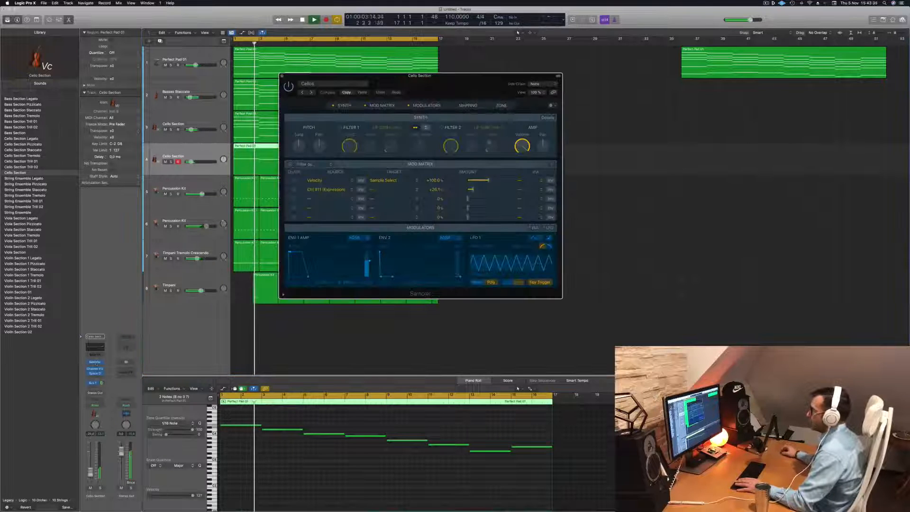
{"action": "left_click", "coordinate": [334, 83]}
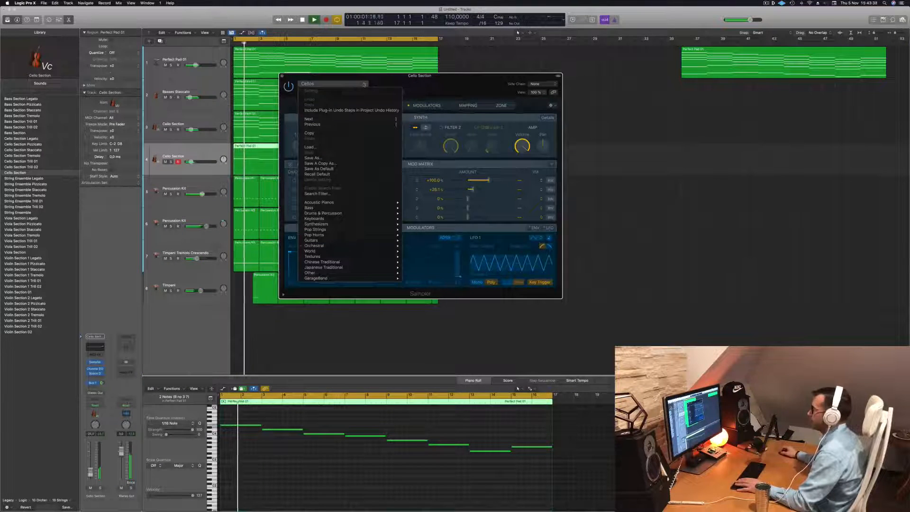
{"action": "mouse_move", "coordinate": [346, 219]}
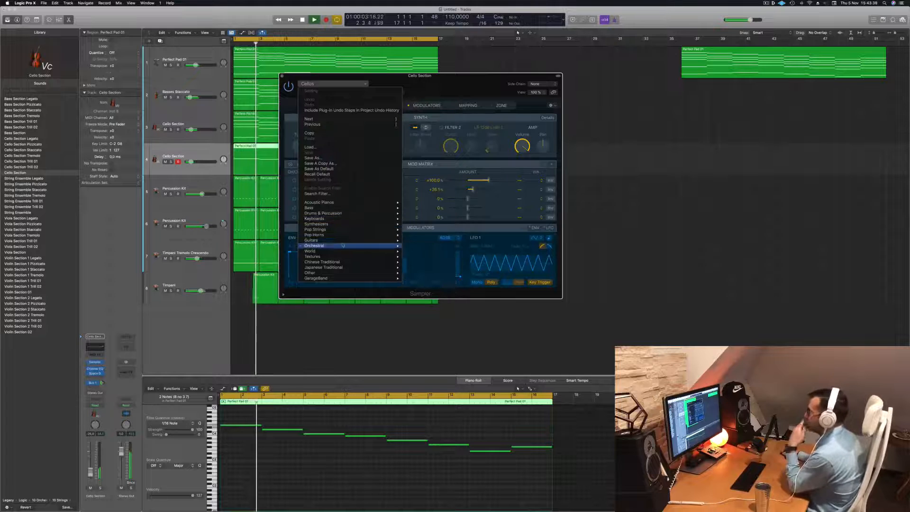
{"action": "mouse_move", "coordinate": [343, 245]}
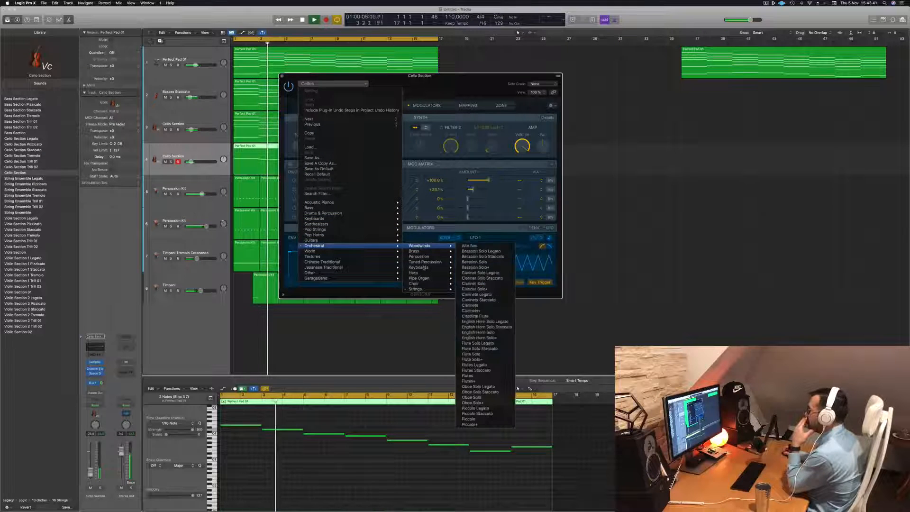
{"action": "mouse_move", "coordinate": [429, 262]}
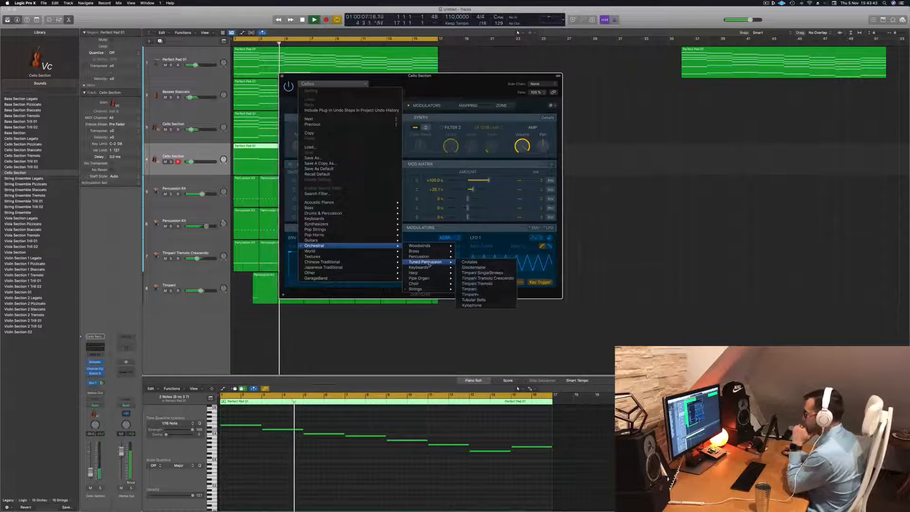
{"action": "mouse_move", "coordinate": [429, 290]}
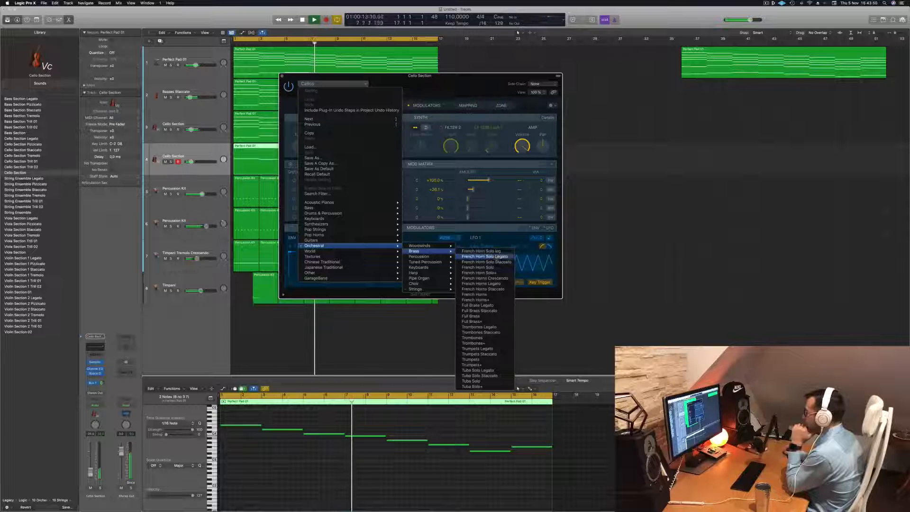
{"action": "left_click", "coordinate": [495, 267]}
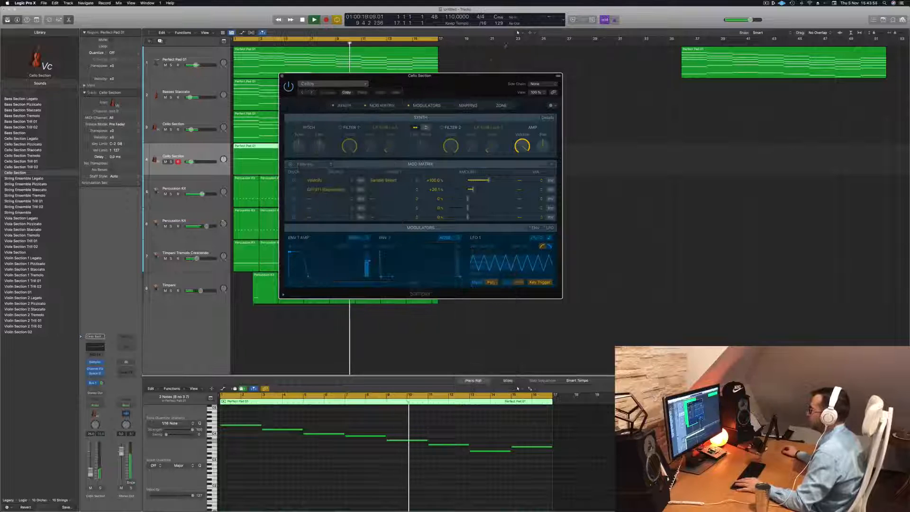
- Transpose all notes of the French Horn Solo region down one octave, auditioning the track in solo before returning to the full mix
{"action": "left_click_drag", "start_coordinate": [450, 81], "coordinate": [599, 72]}
{"action": "key", "text": "Return"}
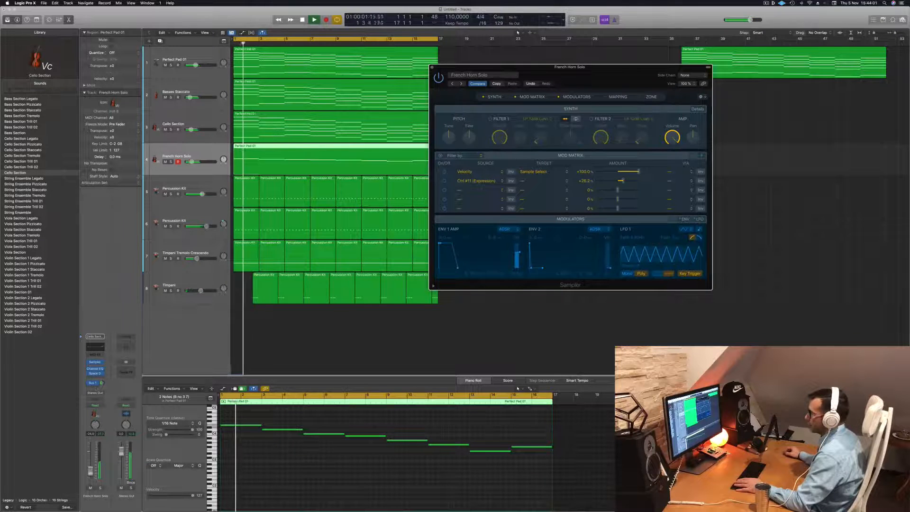
{"action": "left_click", "coordinate": [277, 482]}
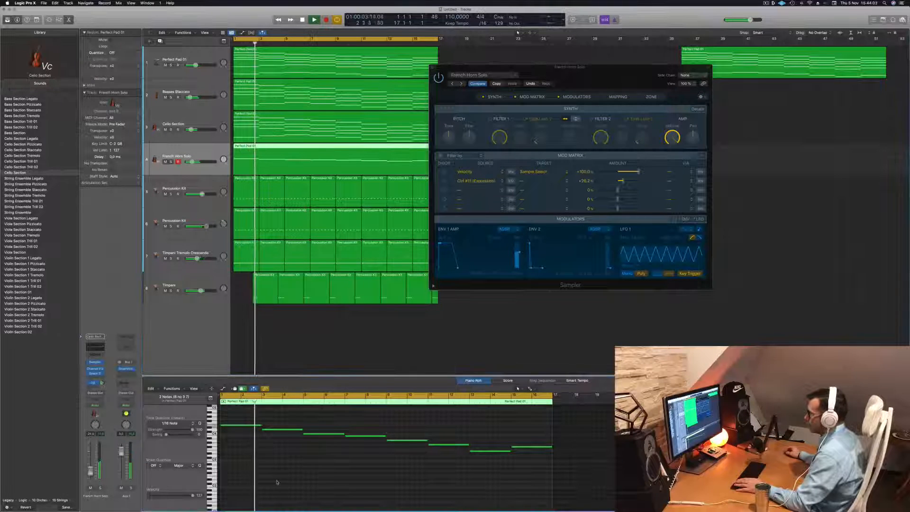
{"action": "left_click", "coordinate": [100, 488]}
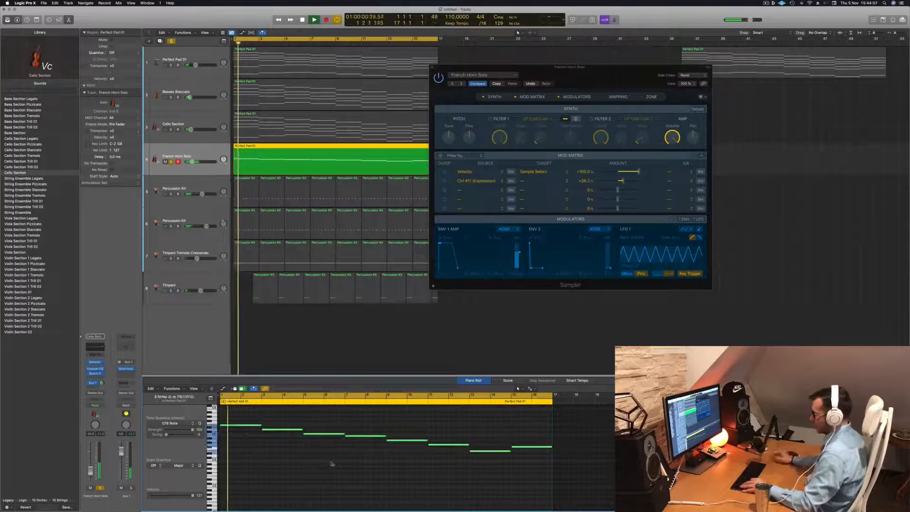
{"action": "key", "text": "alt+shift+Down"}
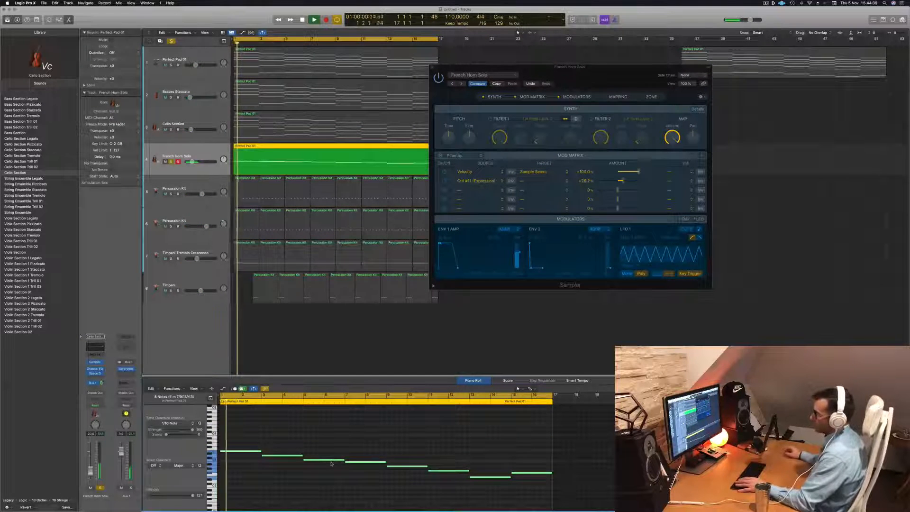
{"action": "key", "text": "s"}
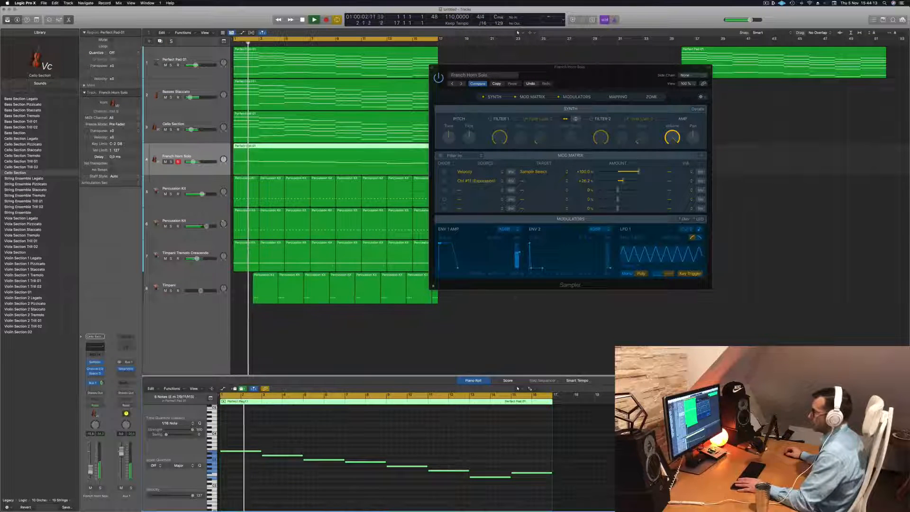
- Close the French Horn Solo's Sampler window and replay the arrangement from the start
{"action": "left_click_drag", "start_coordinate": [592, 68], "coordinate": [368, 166]}
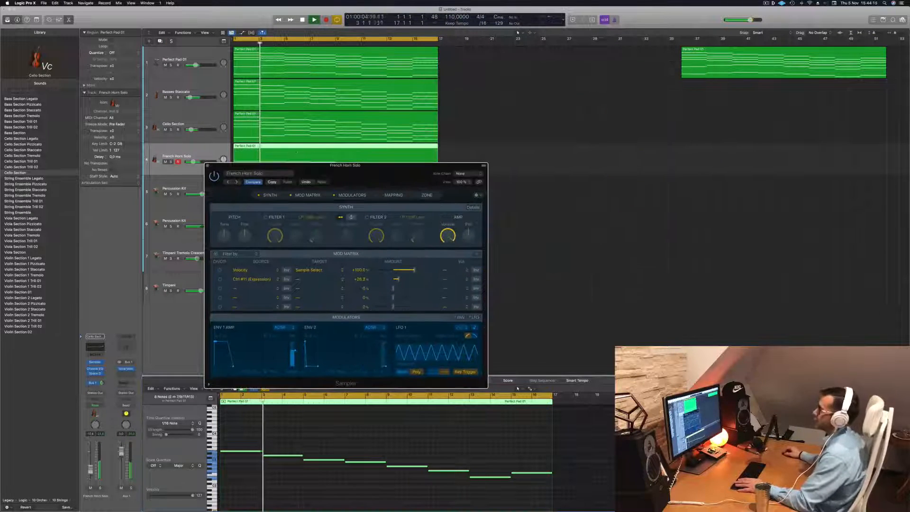
{"action": "left_click", "coordinate": [208, 166]}
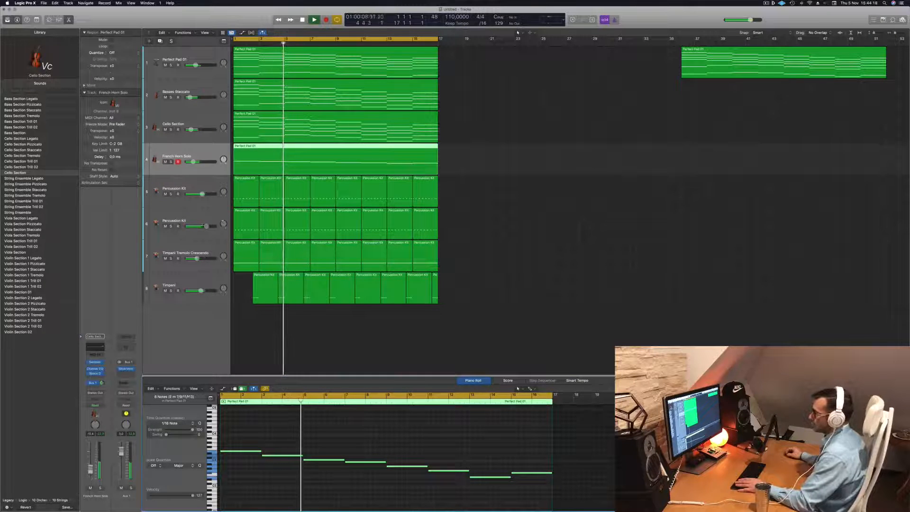
{"action": "key", "text": "space"}
- Duplicate the French Horn Solo track with its settings and copy its region onto the new track
{"action": "key", "text": "space"}
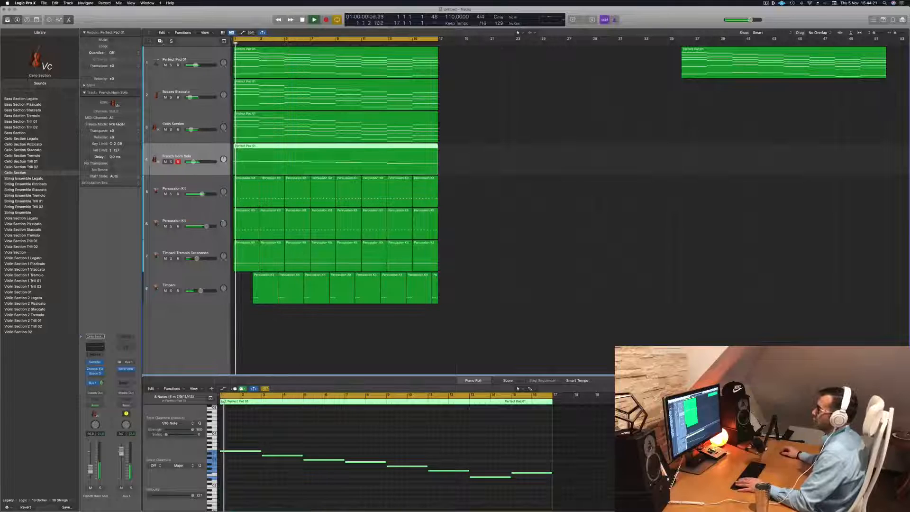
{"action": "key", "text": "super+d"}
{"action": "key", "text": "space"}
{"action": "key", "text": "space"}
{"action": "left_click", "coordinate": [317, 160]}
{"action": "left_click_drag", "start_coordinate": [316, 160], "coordinate": [305, 193]}
{"action": "key", "text": "space"}
{"action": "key", "text": "space"}
{"action": "key", "text": "space"}
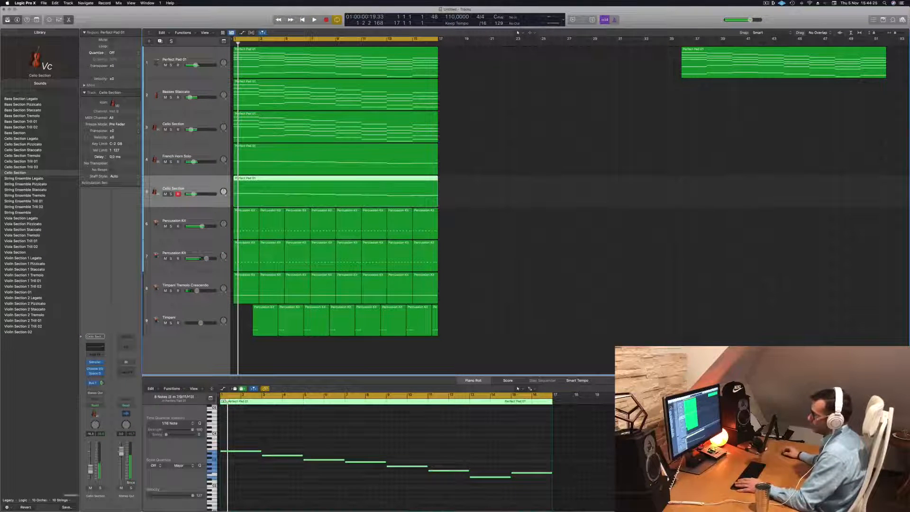
- Load the orchestral brass French Horns Crescendo instrument into the Sampler of the duplicated horn track
{"action": "left_click", "coordinate": [95, 362]}
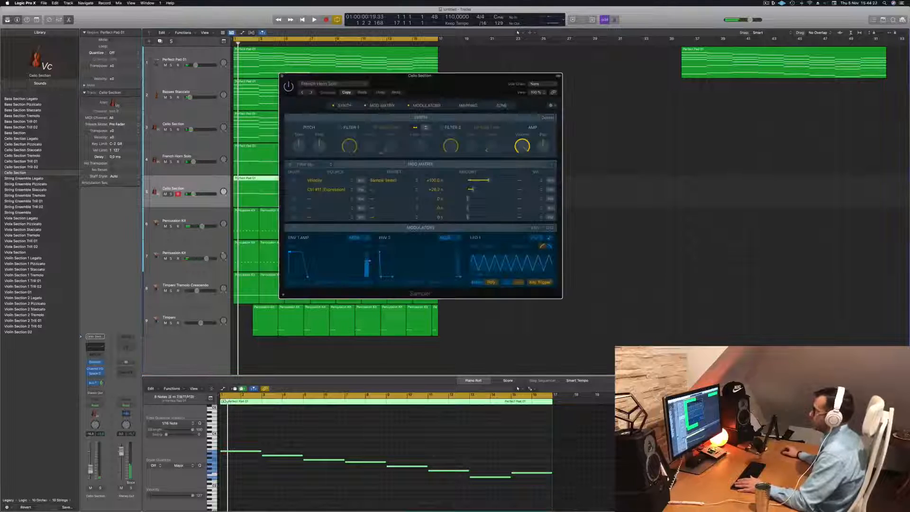
{"action": "left_click", "coordinate": [359, 86]}
{"action": "mouse_move", "coordinate": [372, 248]}
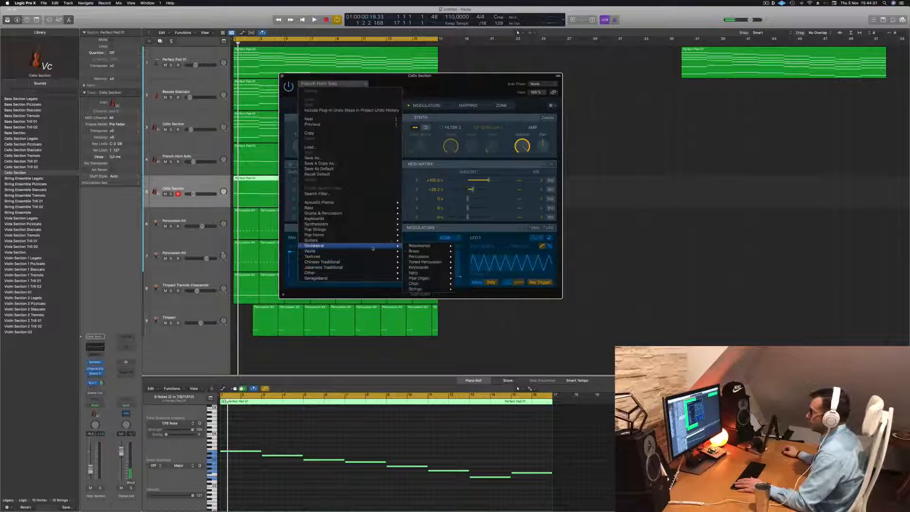
{"action": "mouse_move", "coordinate": [444, 265]}
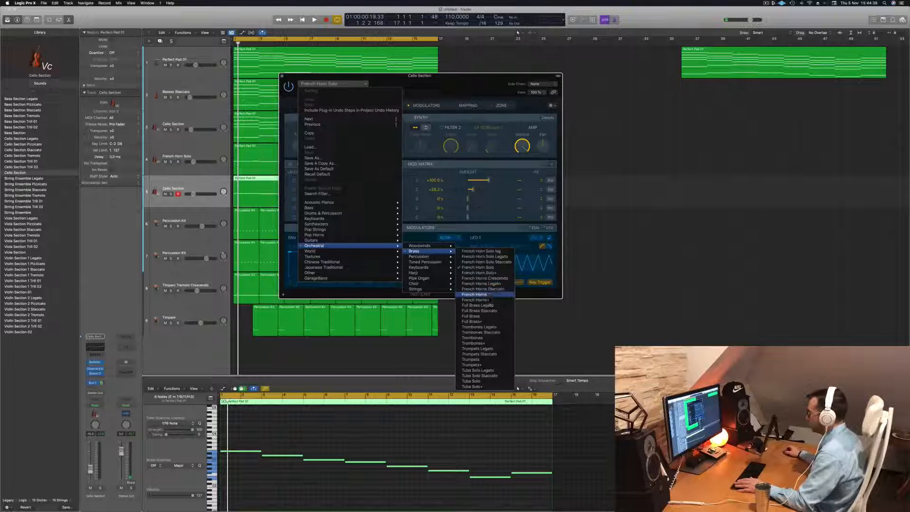
{"action": "left_click", "coordinate": [498, 279]}
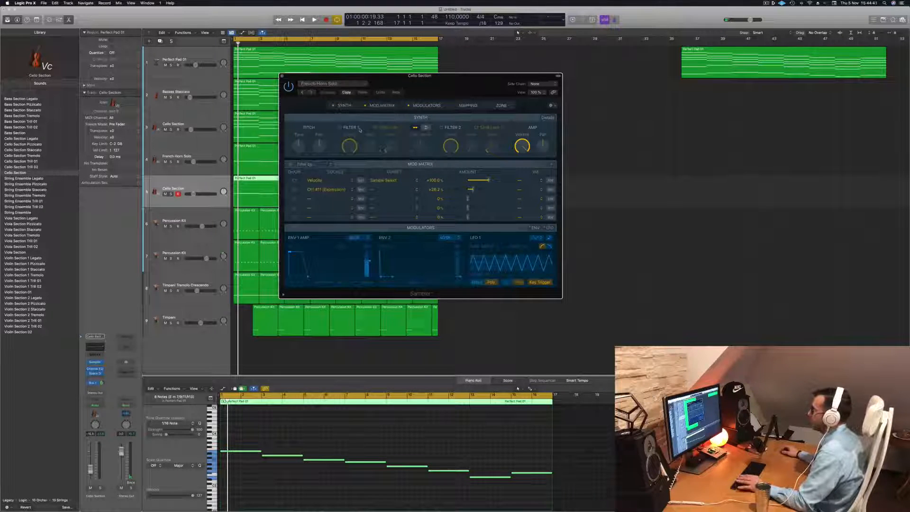
- Audition the French Horns Crescendo track in solo, close its Sampler window and stop playback
{"action": "key", "text": "space"}
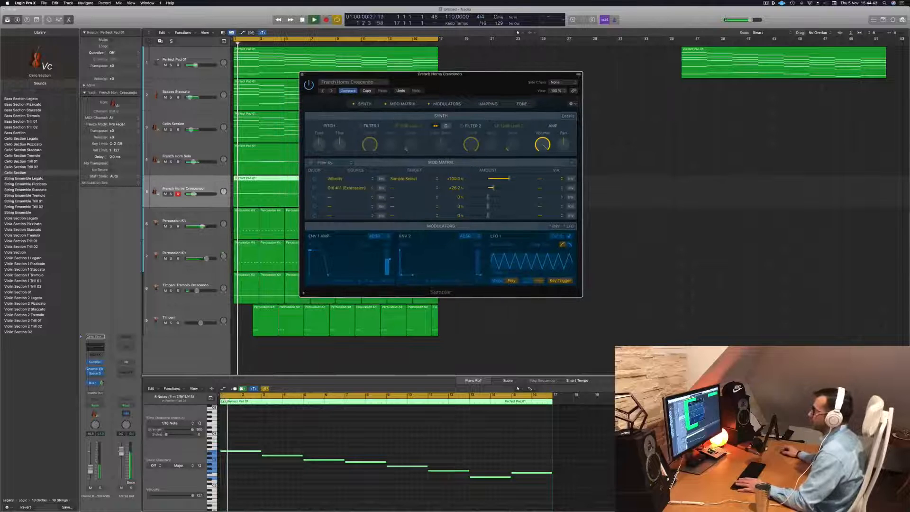
{"action": "left_click", "coordinate": [172, 194]}
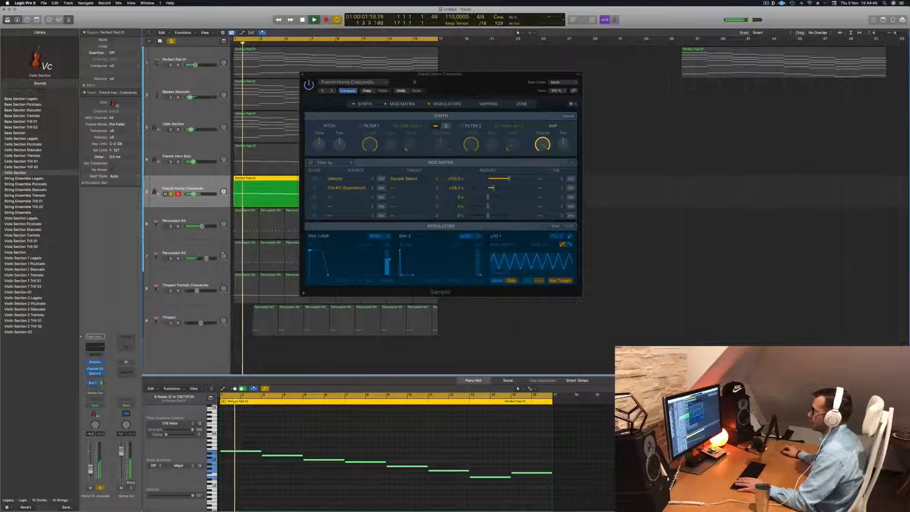
{"action": "left_click_drag", "start_coordinate": [417, 74], "coordinate": [490, 84]}
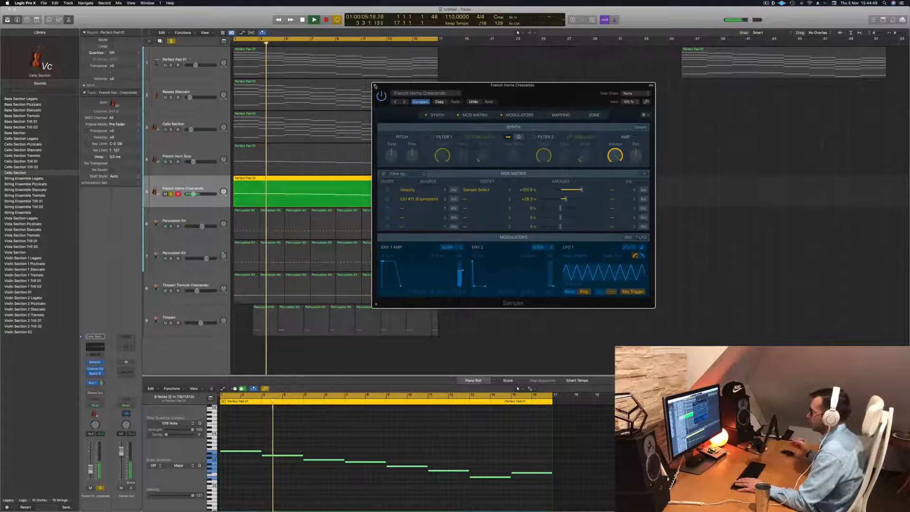
{"action": "left_click", "coordinate": [375, 86]}
{"action": "key", "text": "space"}
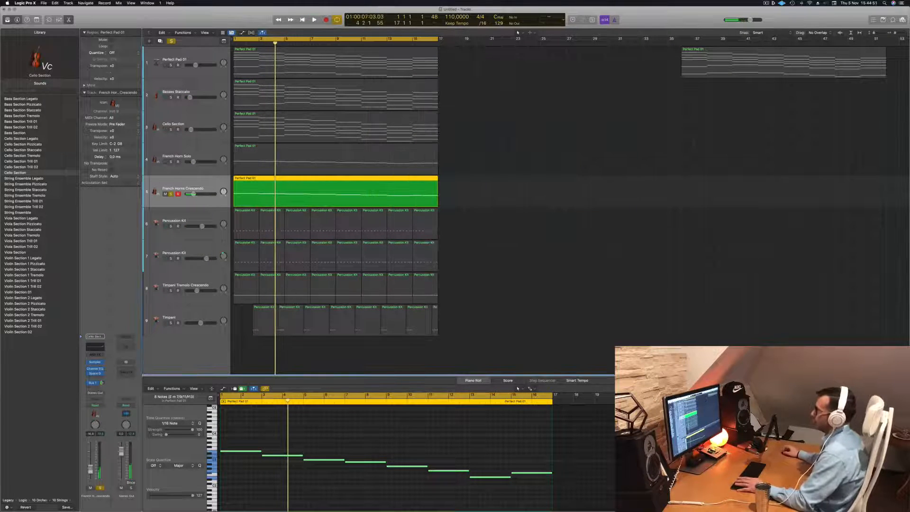
- Audition both French horn tracks together in solo, clear the solos and replay the full mix from the start
{"action": "left_click", "coordinate": [172, 162]}
{"action": "key", "text": "space"}
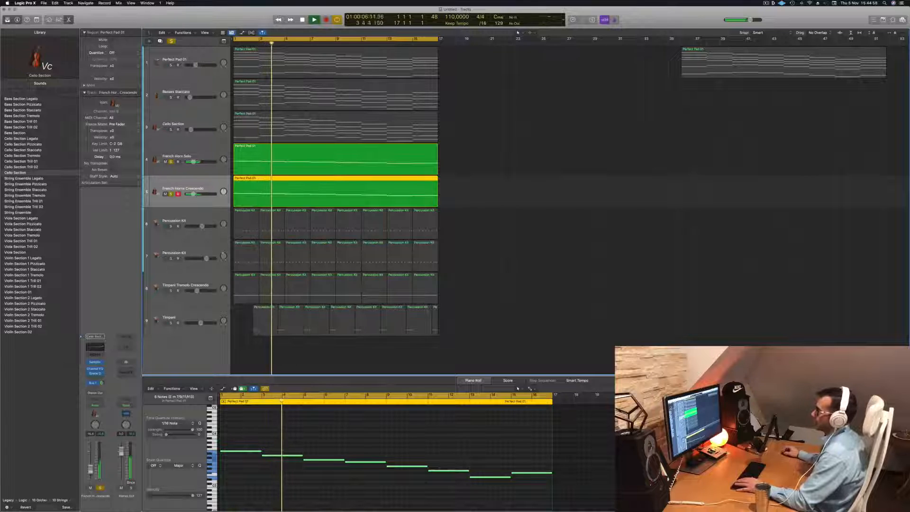
{"action": "key", "text": "space"}
{"action": "key", "text": "Return"}
{"action": "key", "text": "super+a"}
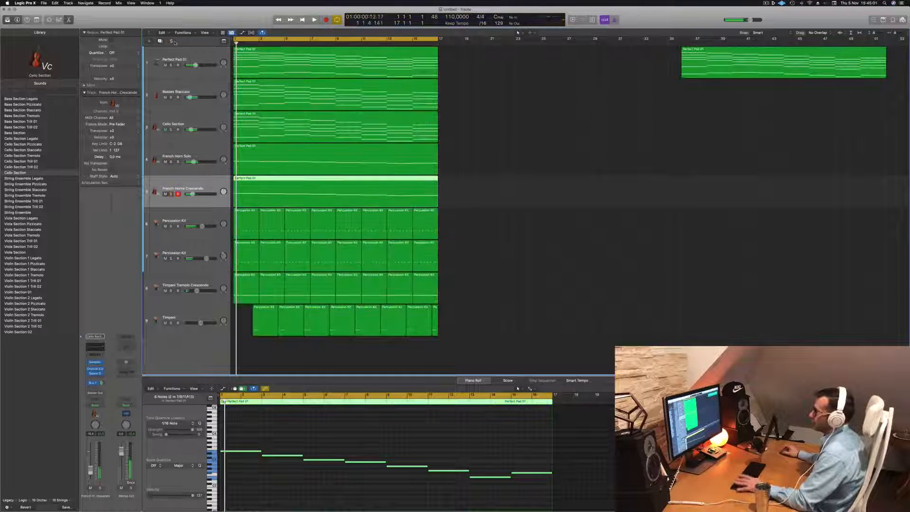
{"action": "key", "text": "space"}
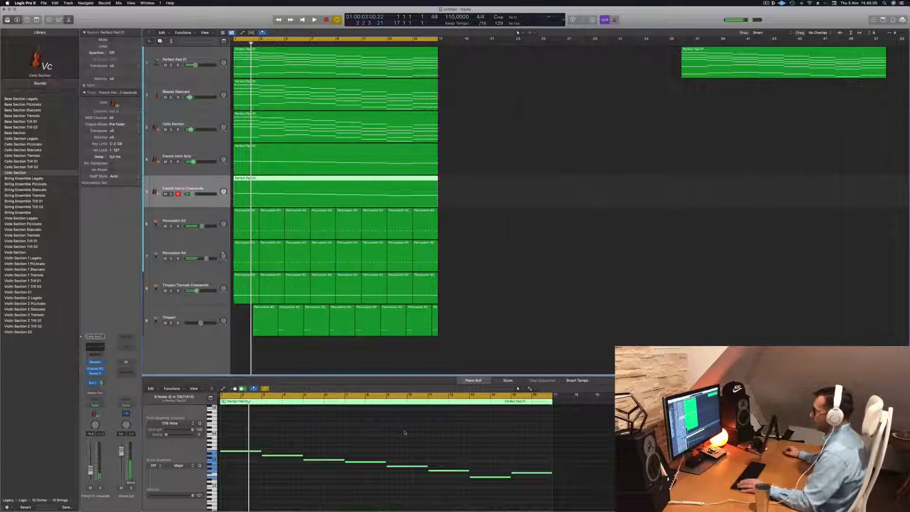
- Transpose the French Horns Crescendo notes down one octave and play the arrangement
{"action": "key", "text": "alt+shift+Down"}
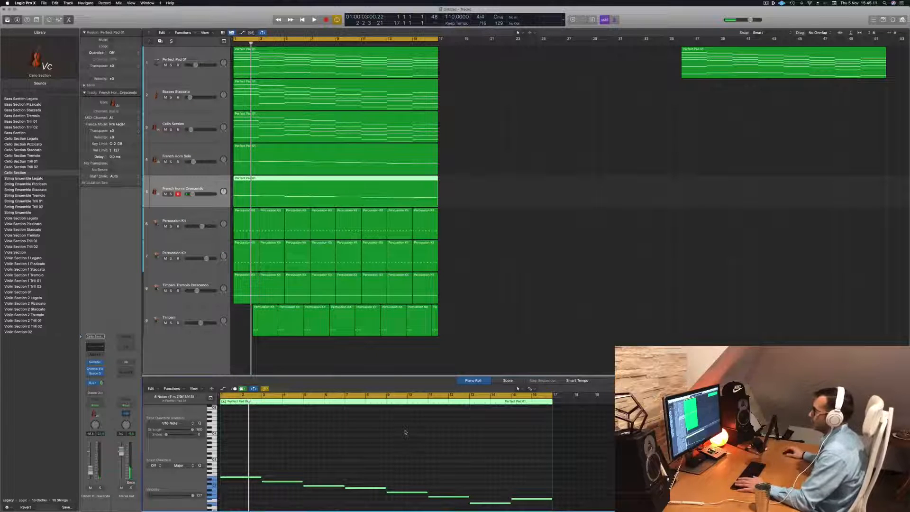
{"action": "key", "text": "space"}
{"action": "left_click", "coordinate": [531, 258]}
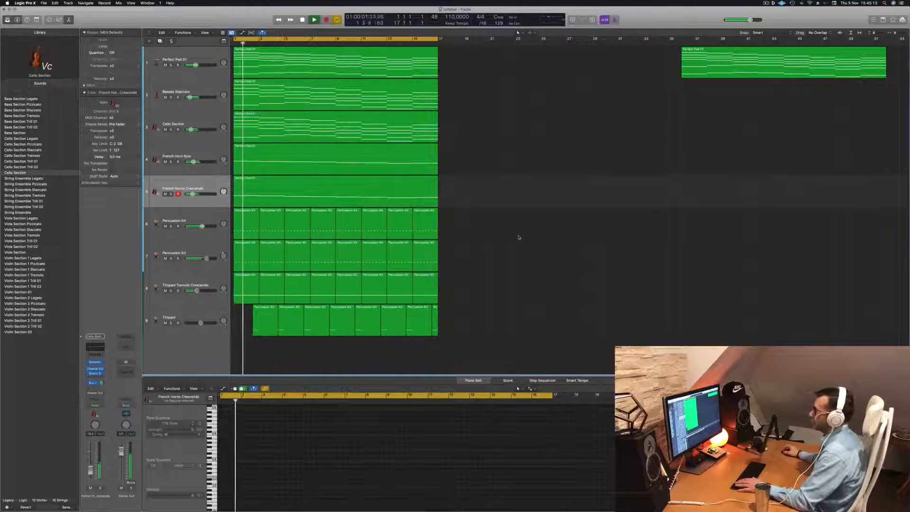
- Lower the French Horns Crescendo track's volume slightly in several small adjustments during playback
{"action": "left_click_drag", "start_coordinate": [193, 194], "coordinate": [191, 194]}
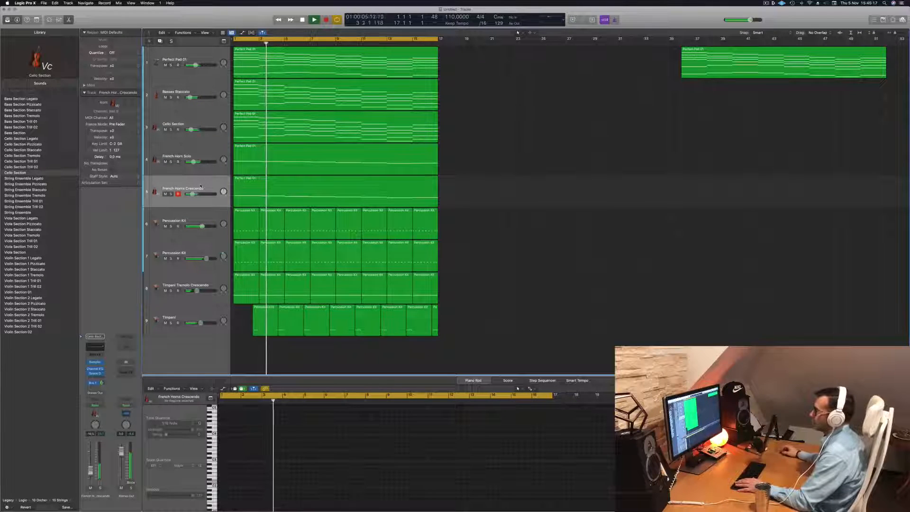
{"action": "left_click", "coordinate": [200, 186]}
{"action": "left_click_drag", "start_coordinate": [192, 193], "coordinate": [191, 194]}
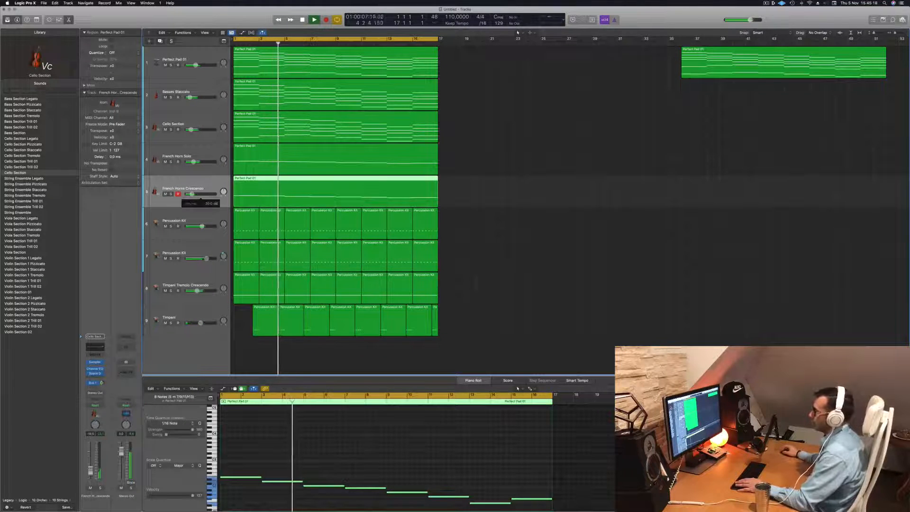
{"action": "left_click", "coordinate": [378, 463]}
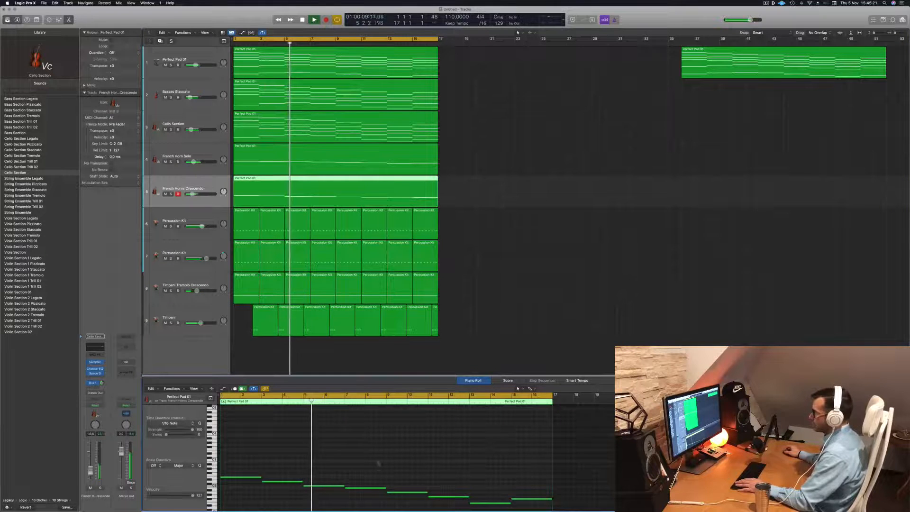
{"action": "left_click_drag", "start_coordinate": [192, 193], "coordinate": [189, 194]}
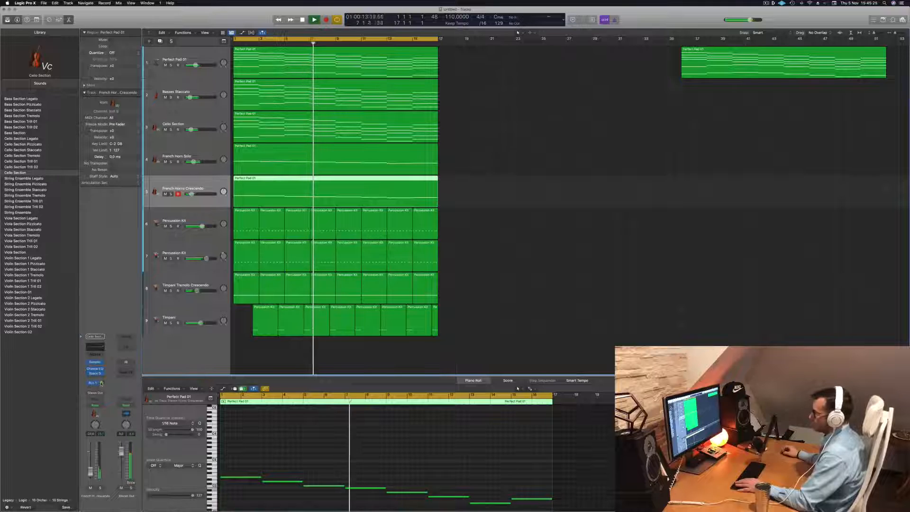
{"action": "left_click", "coordinate": [491, 301]}
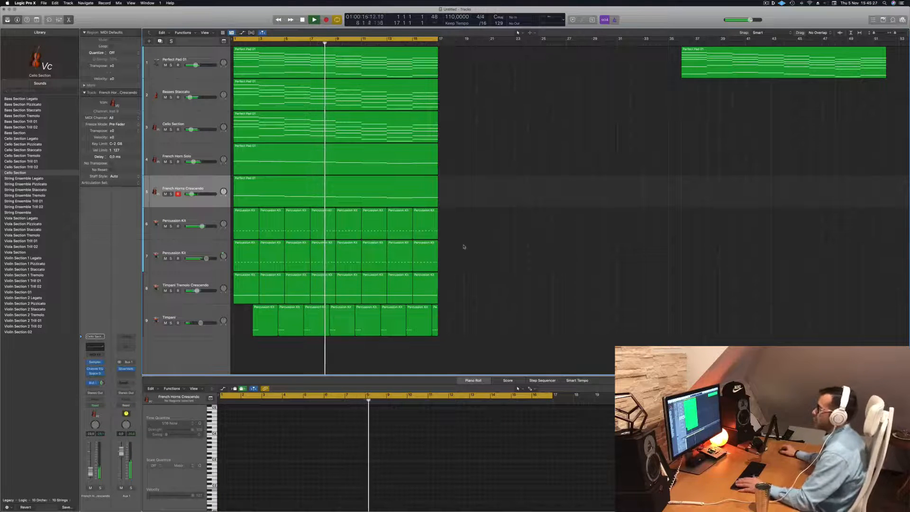
- Replay from the start, check the two Percussion Kit tracks with solo and select the lower one
{"action": "key", "text": "Return"}
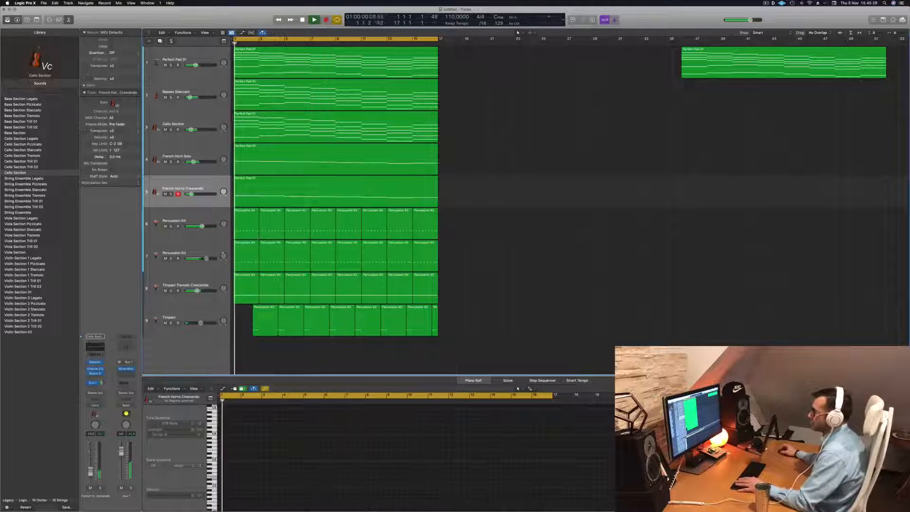
{"action": "left_click", "coordinate": [171, 226]}
{"action": "left_click", "coordinate": [171, 227]}
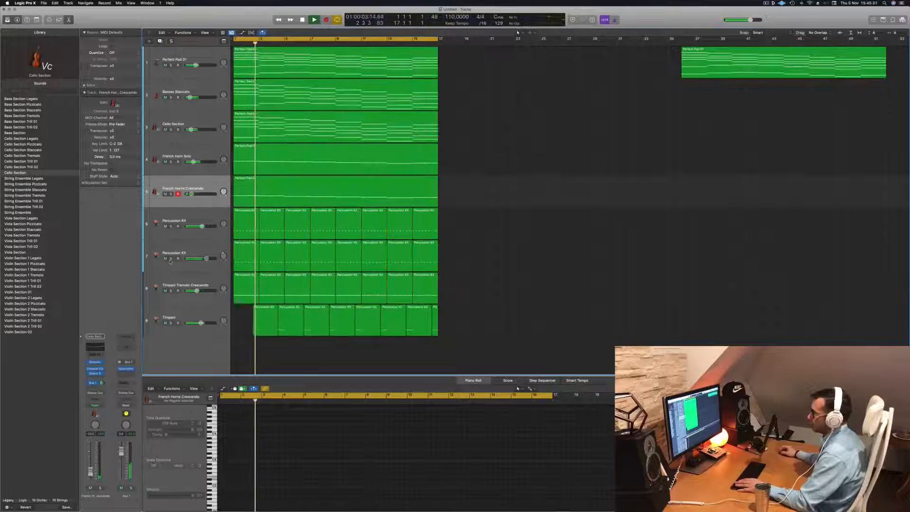
{"action": "left_click", "coordinate": [170, 258]}
{"action": "left_click", "coordinate": [170, 259]}
{"action": "left_click", "coordinate": [204, 252]}
{"action": "key", "text": "Return"}
{"action": "left_click_drag", "start_coordinate": [223, 256], "coordinate": [223, 252]}
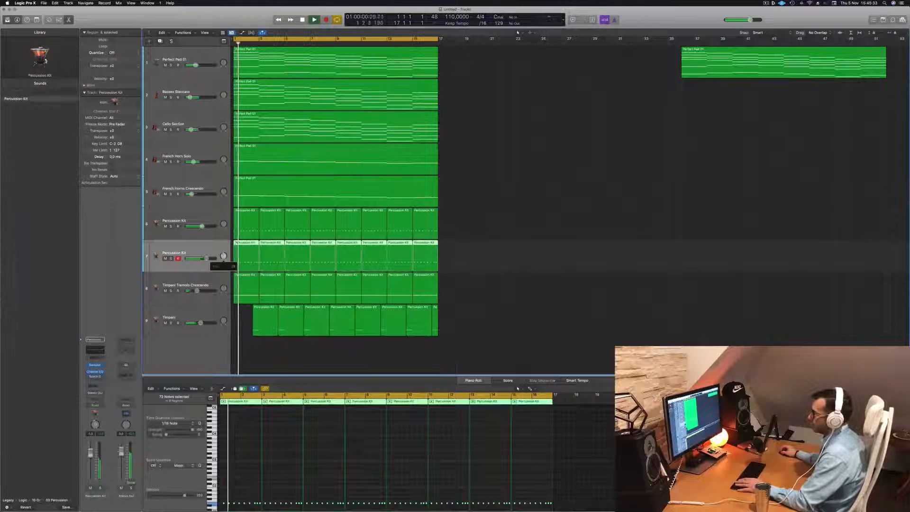
- Enable a high-cut filter at 1890 Hz in the selected Percussion Kit track's Channel EQ and replay from the start
{"action": "left_click", "coordinate": [98, 353]}
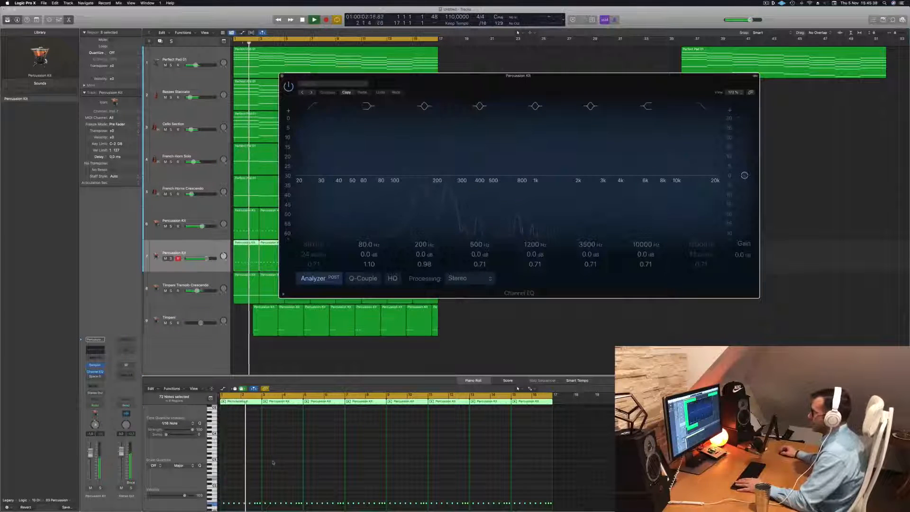
{"action": "key", "text": "space"}
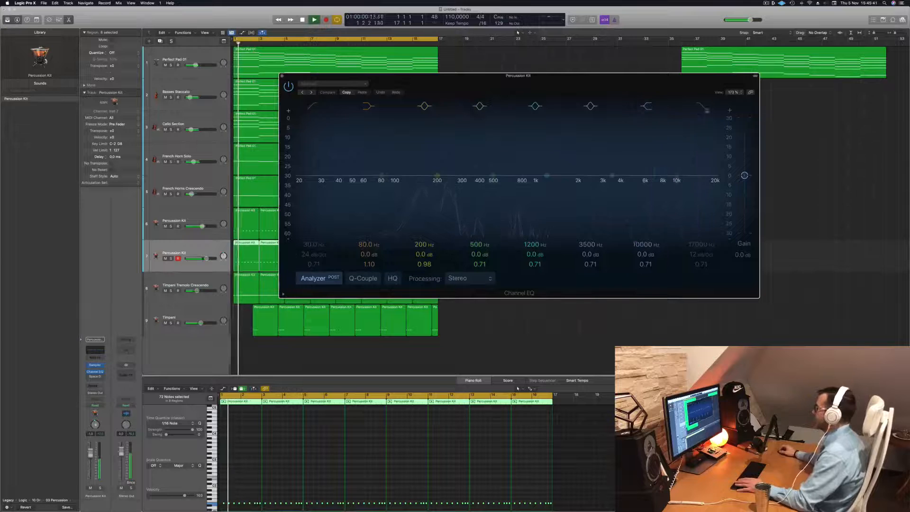
{"action": "left_click", "coordinate": [703, 107]}
{"action": "left_click_drag", "start_coordinate": [703, 181], "coordinate": [570, 182]}
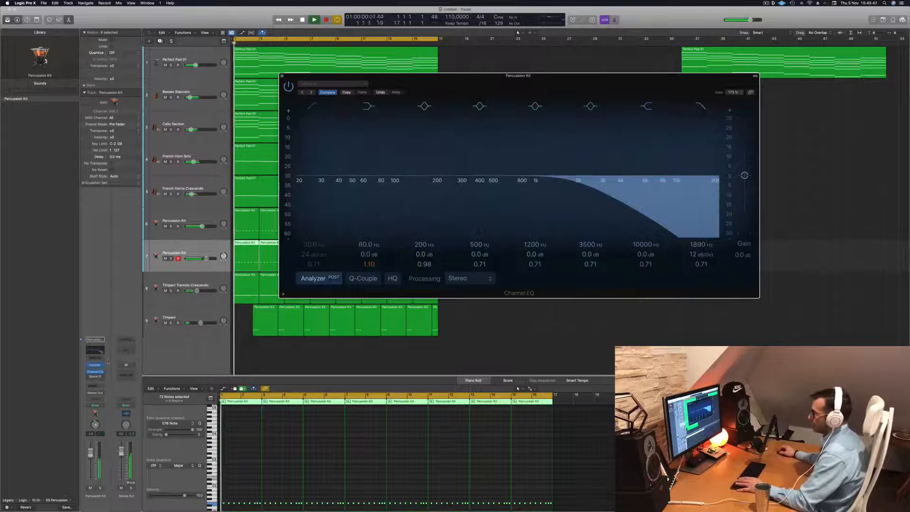
{"action": "left_click", "coordinate": [283, 481]}
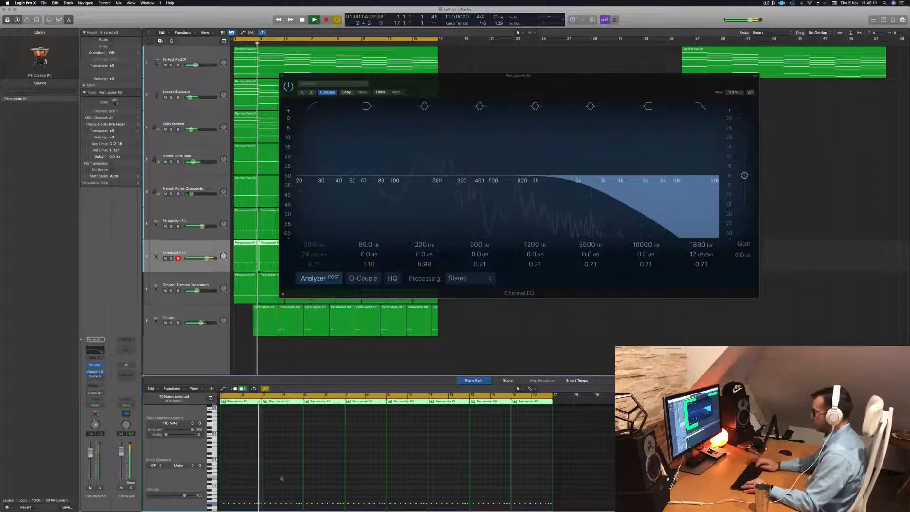
{"action": "key", "text": "Return"}
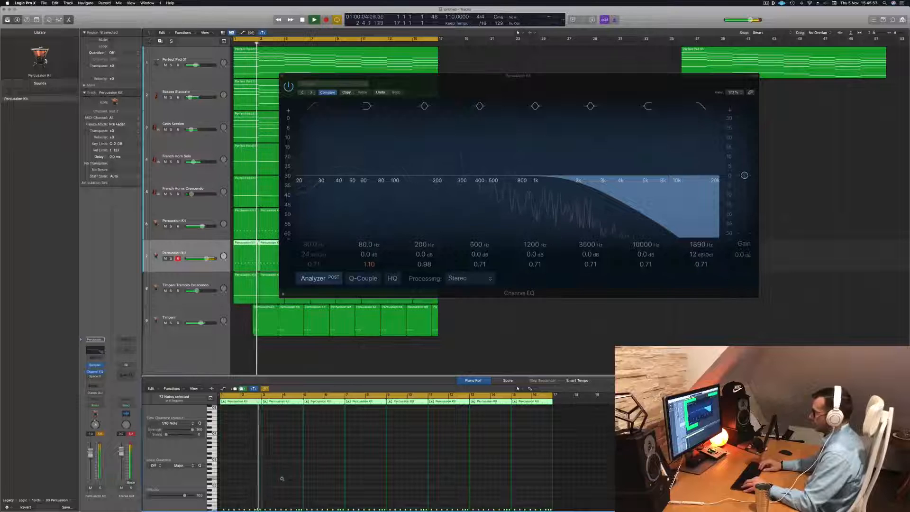
- Turn off the high-cut filter in the Percussion Kit track's Channel EQ and replay the arrangement from the start
{"action": "key", "text": "Return"}
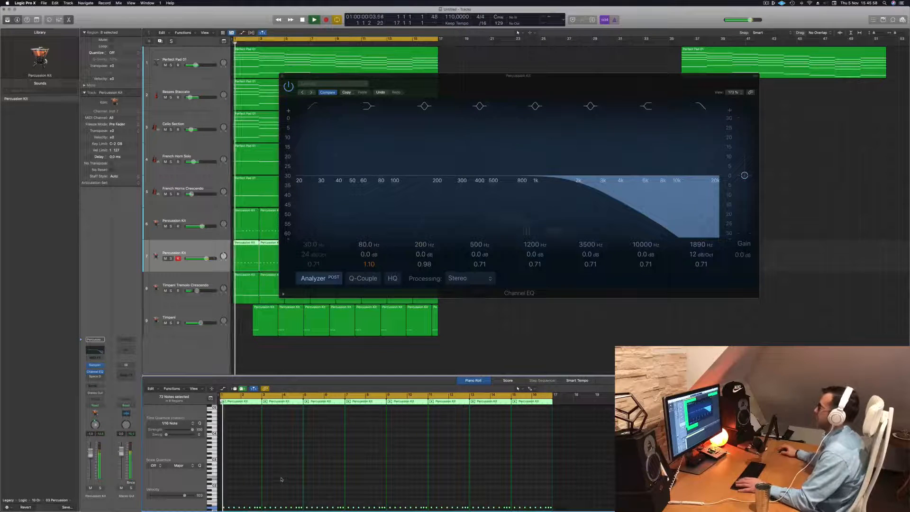
{"action": "left_click", "coordinate": [703, 107]}
{"action": "left_click_drag", "start_coordinate": [721, 85], "coordinate": [896, 91]}
{"action": "key", "text": "Return"}
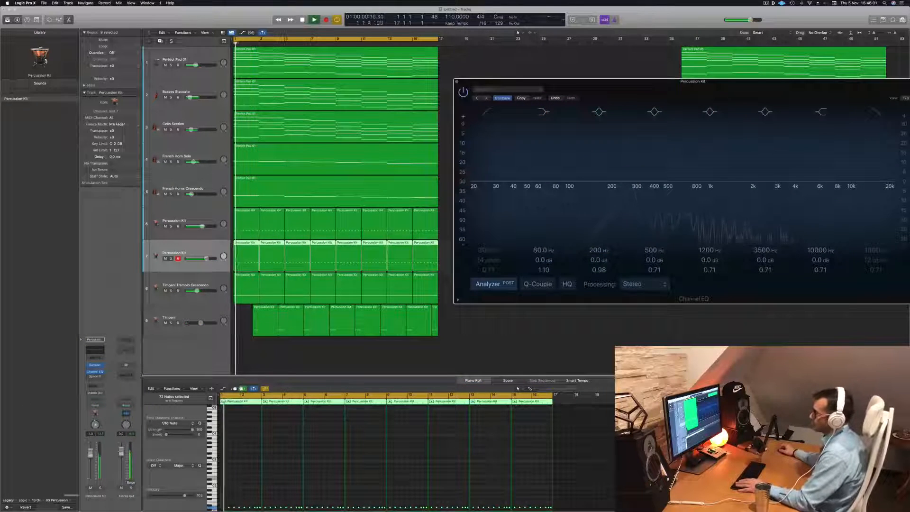
- Lower the selected Percussion Kit track's volume during playback and close its Channel EQ
{"action": "left_click", "coordinate": [87, 462]}
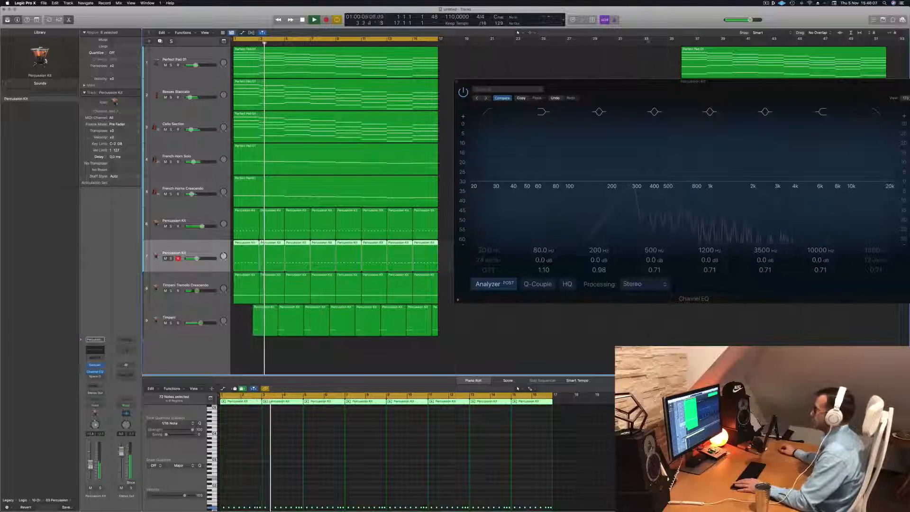
{"action": "left_click_drag", "start_coordinate": [697, 82], "coordinate": [459, 130]}
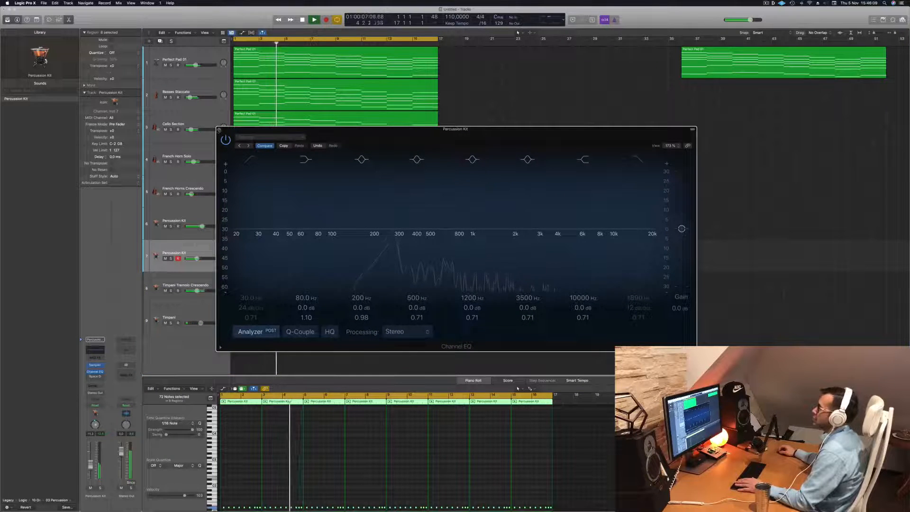
{"action": "left_click", "coordinate": [219, 129]}
- Examine the lower Percussion Kit track's notes closely in the piano roll while replaying the section
{"action": "left_click", "coordinate": [278, 484]}
{"action": "key", "text": "space"}
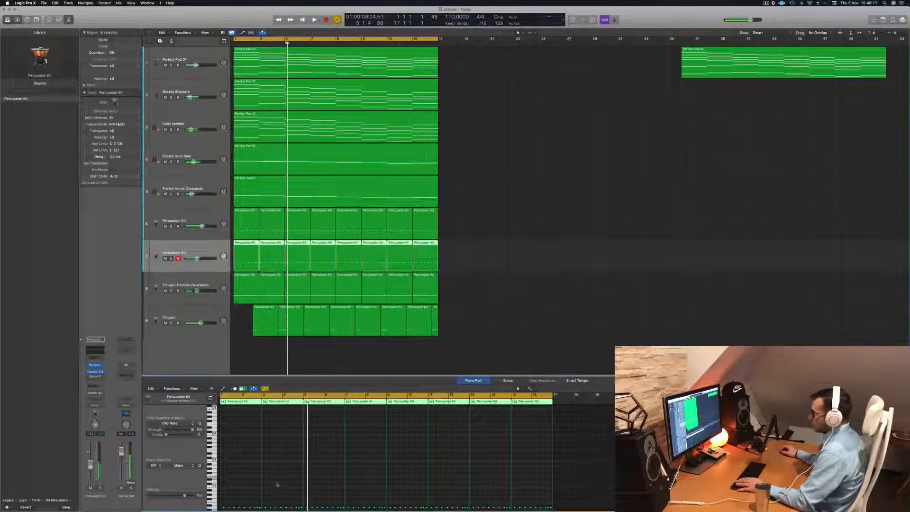
{"action": "key", "text": "space"}
{"action": "scroll", "coordinate": [279, 484], "scroll_direction": "up", "scroll_amount": 4}
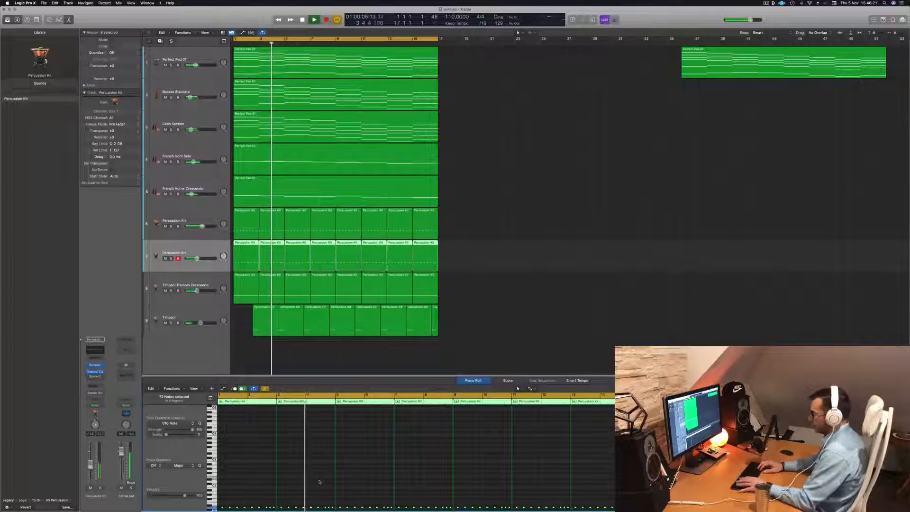
{"action": "key", "text": "space"}
{"action": "key", "text": "space"}
{"action": "scroll", "coordinate": [319, 481], "scroll_direction": "up", "scroll_amount": 3}
{"action": "scroll", "coordinate": [320, 480], "scroll_direction": "up", "scroll_amount": 3}
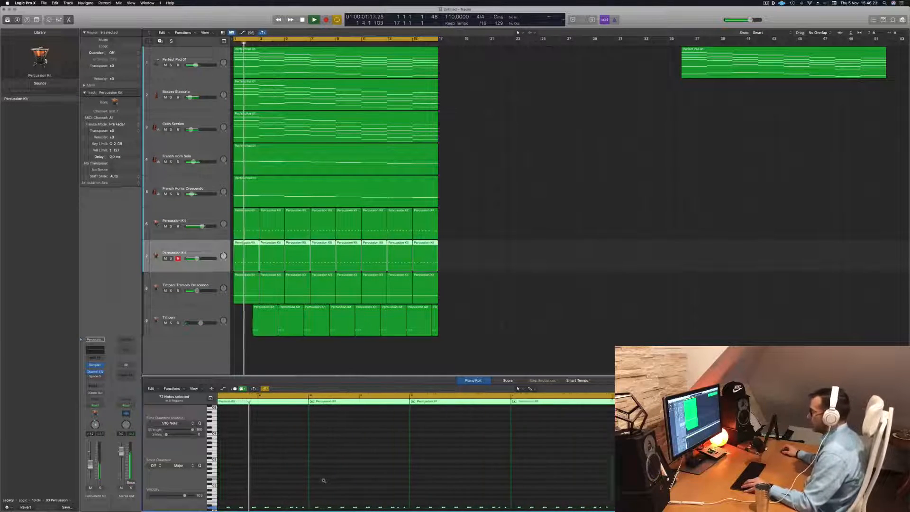
{"action": "scroll", "coordinate": [327, 479], "scroll_direction": "down", "scroll_amount": 3}
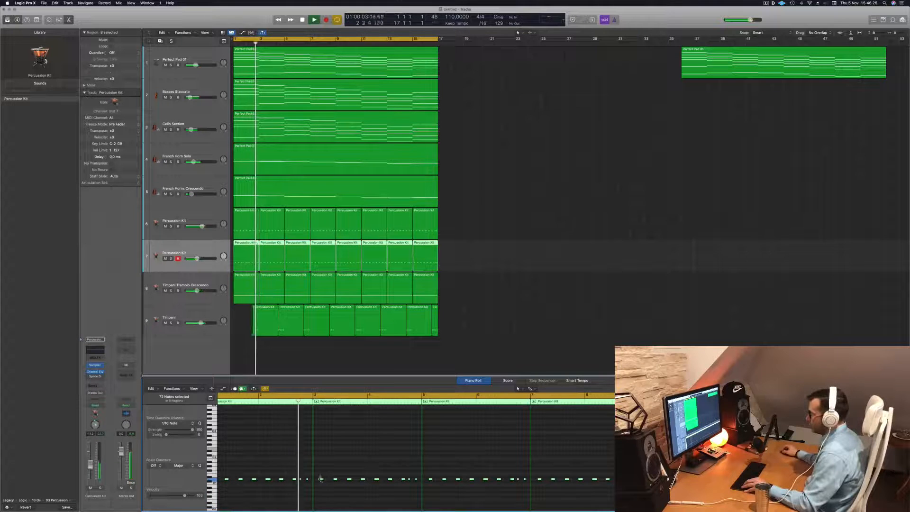
{"action": "left_click_drag", "start_coordinate": [322, 480], "coordinate": [319, 483]}
{"action": "scroll", "coordinate": [328, 458], "scroll_direction": "down", "scroll_amount": 3}
{"action": "key", "text": "space"}
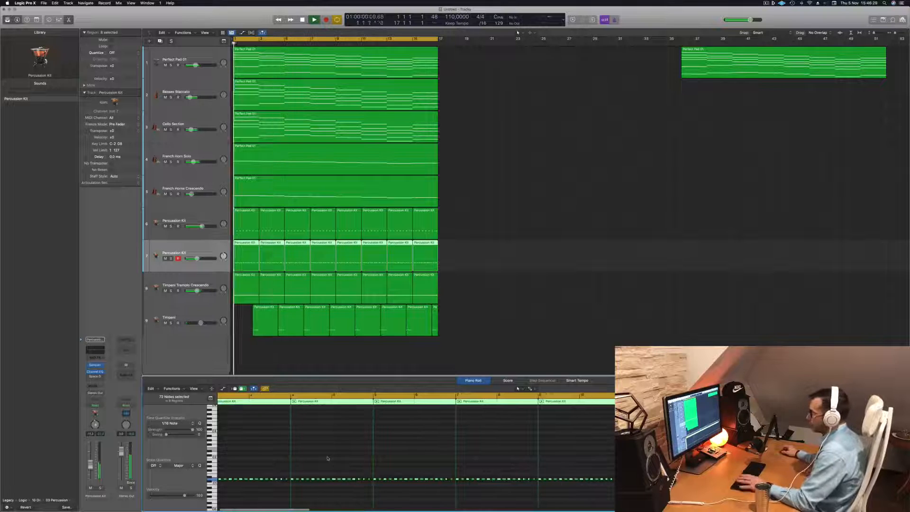
- Lower the selected Percussion Kit track's volume slightly more, replay from the start and clear the region selection
{"action": "key", "text": "space"}
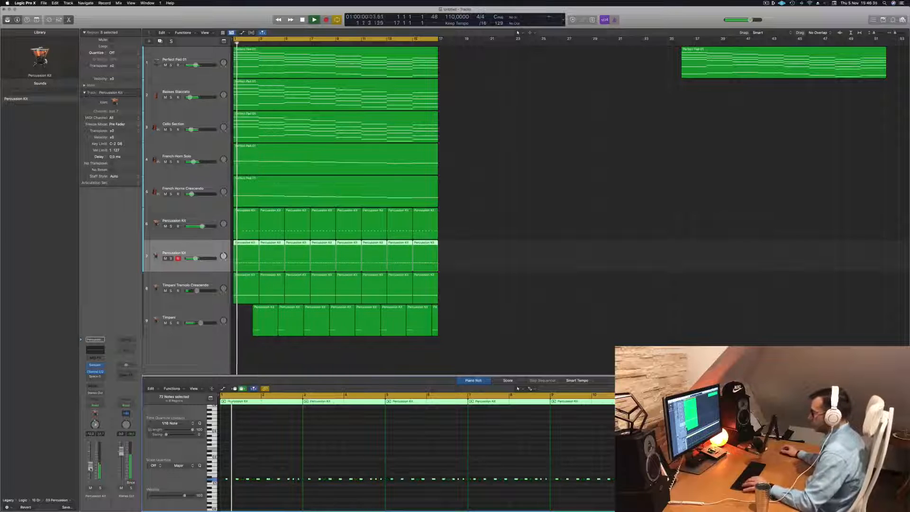
{"action": "key", "text": "Return"}
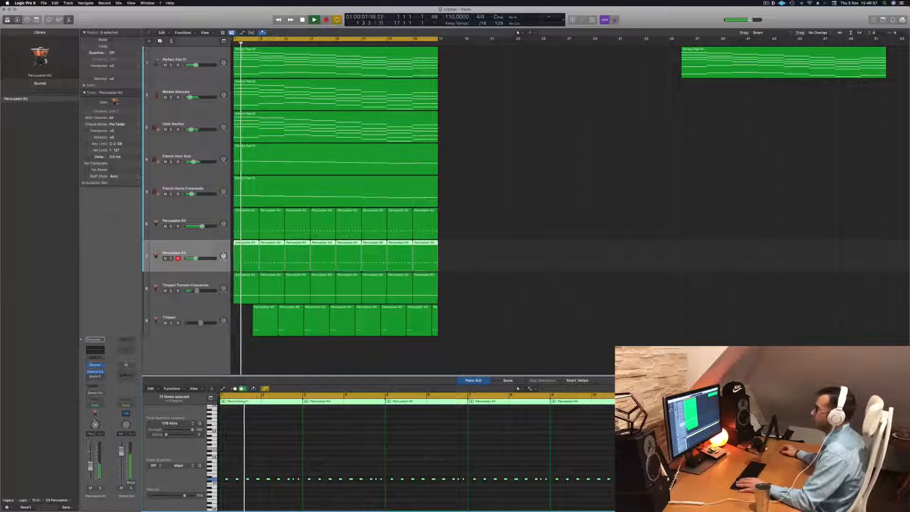
{"action": "scroll", "coordinate": [472, 176], "scroll_direction": "down", "scroll_amount": 5}
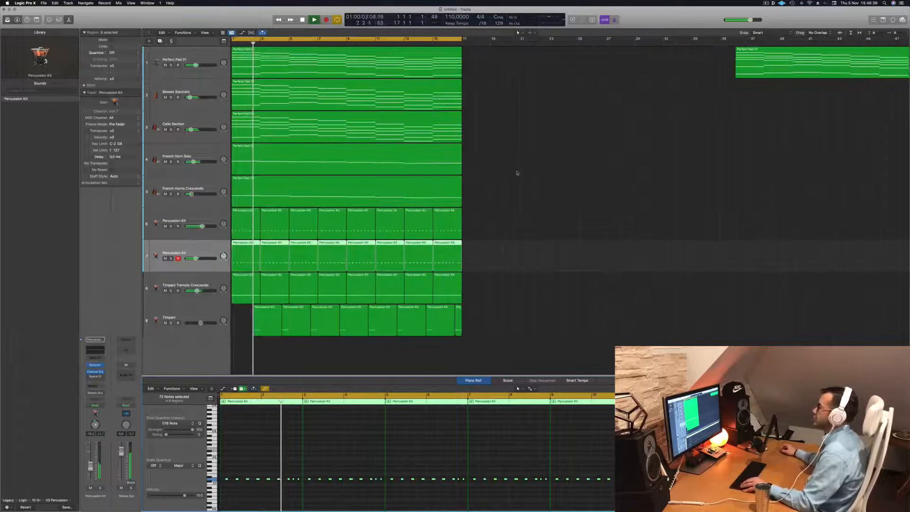
{"action": "scroll", "coordinate": [454, 173], "scroll_direction": "up", "scroll_amount": 1}
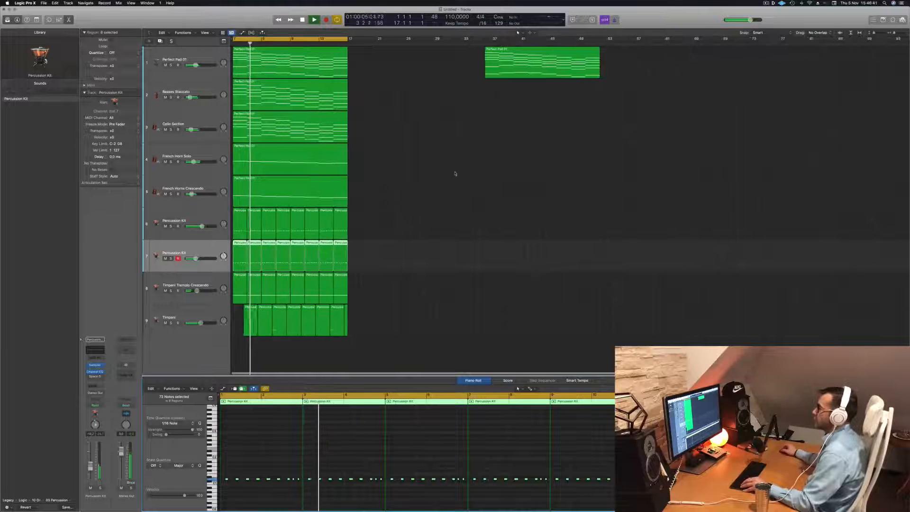
{"action": "left_click", "coordinate": [454, 174]}
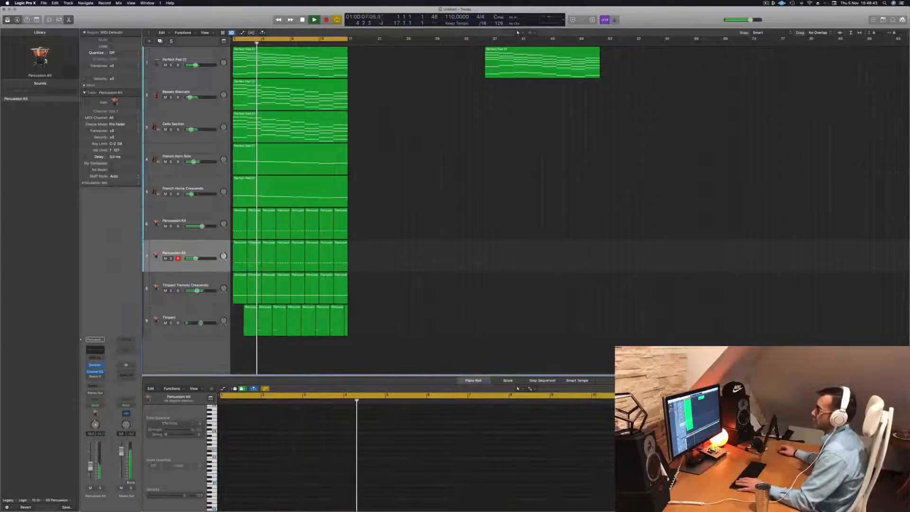
- Fine-tune the Basses Staccato track's volume during playback and replay the arrangement from the start
{"action": "left_click", "coordinate": [200, 88]}
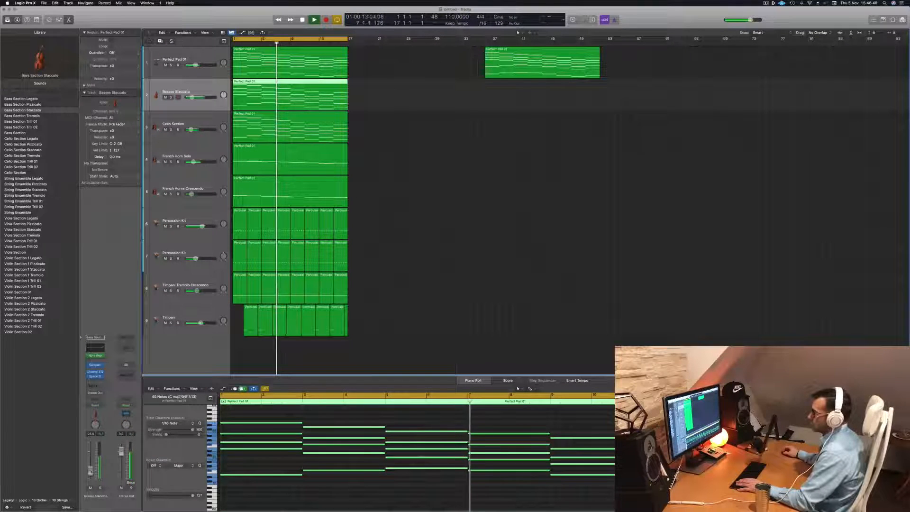
{"action": "left_click", "coordinate": [420, 152]}
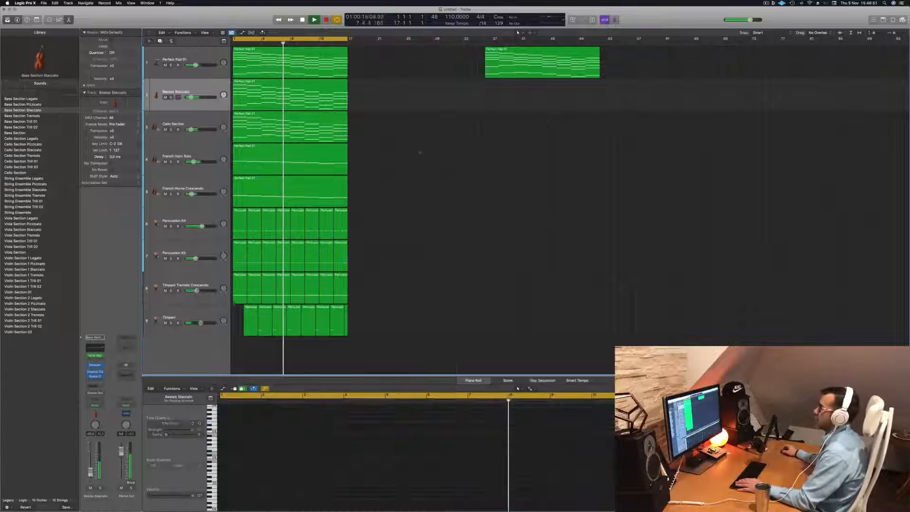
{"action": "scroll", "coordinate": [454, 178], "scroll_direction": "up", "scroll_amount": 6}
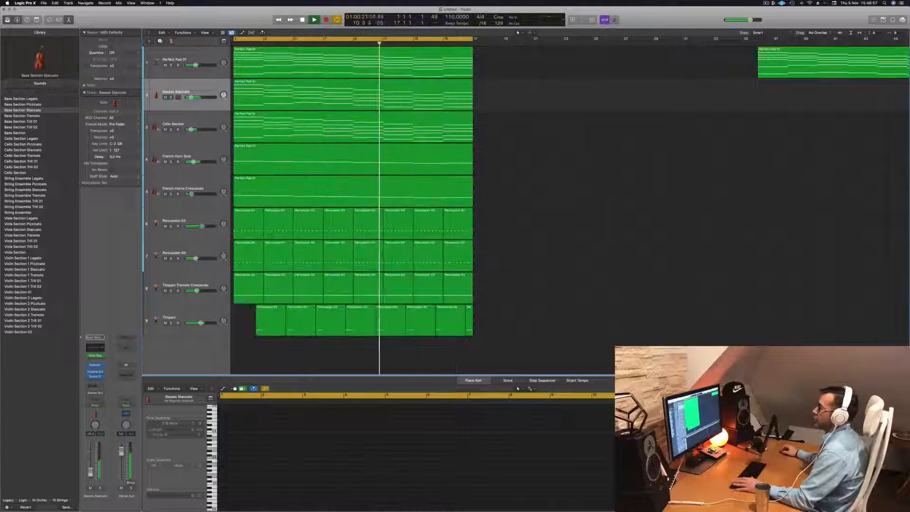
{"action": "key", "text": "Return"}
- Duplicate the Basses Staccato track and copy its Perfect Pad 01 region onto the new track
{"action": "left_click", "coordinate": [203, 89]}
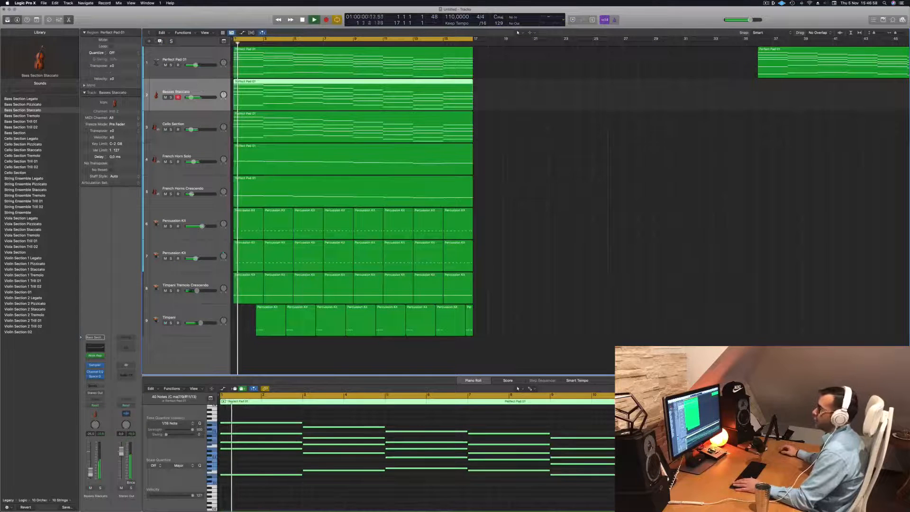
{"action": "left_click", "coordinate": [161, 42]}
{"action": "left_click_drag", "start_coordinate": [338, 91], "coordinate": [338, 124]}
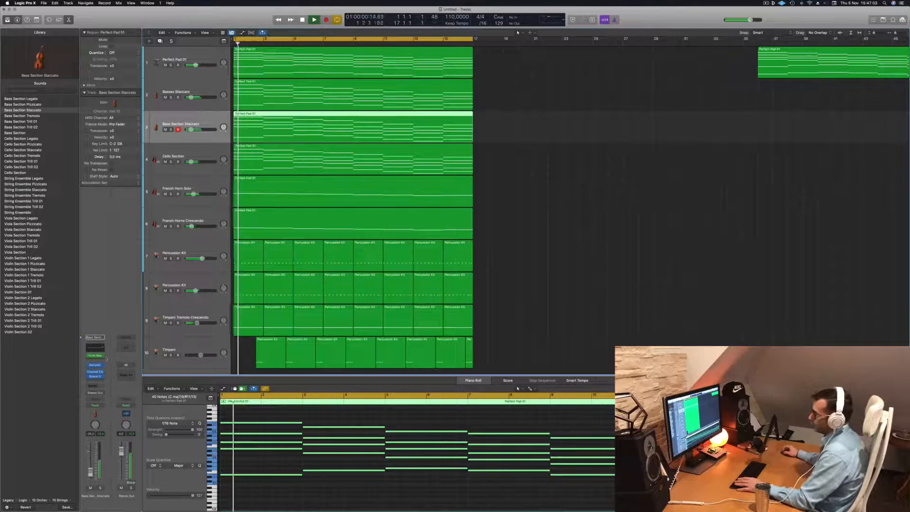
- Replace the Note Repeater on the duplicated bass track with an Arpeggiator MIDI effect
{"action": "left_click", "coordinate": [102, 357]}
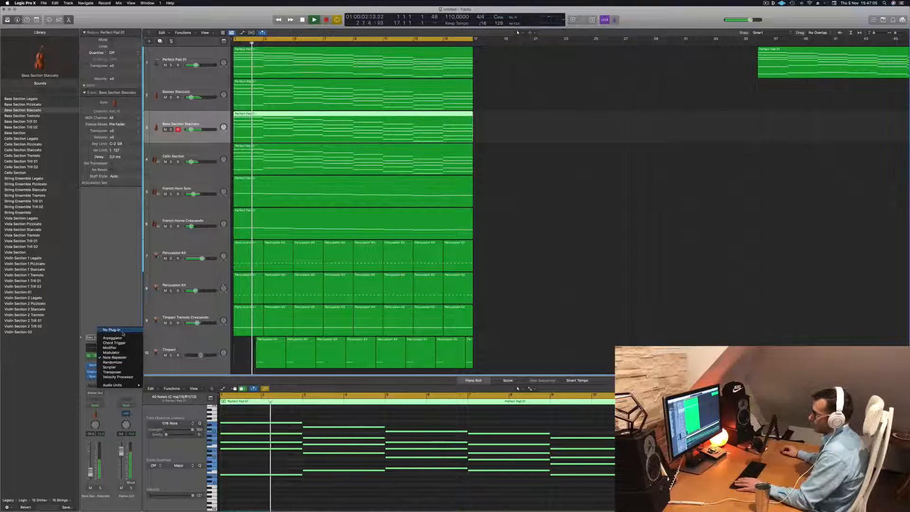
{"action": "left_click", "coordinate": [111, 337]}
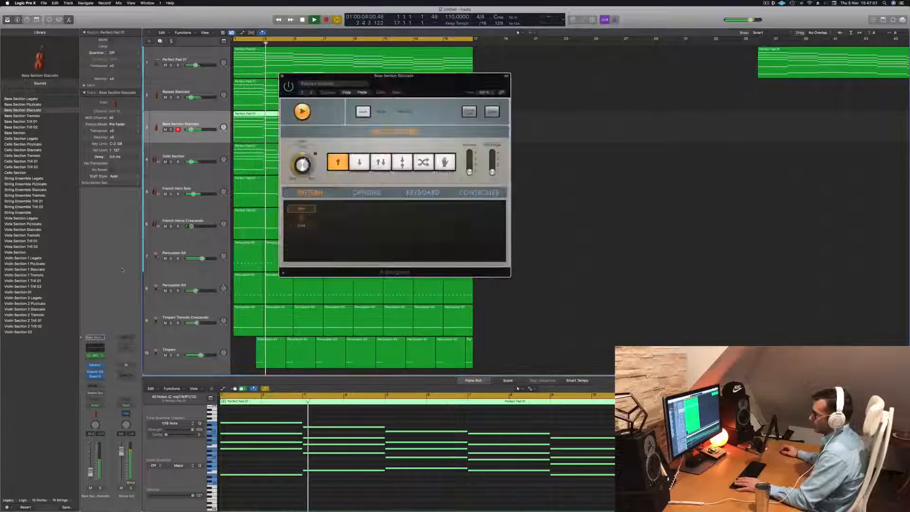
{"action": "left_click_drag", "start_coordinate": [451, 87], "coordinate": [492, 87]}
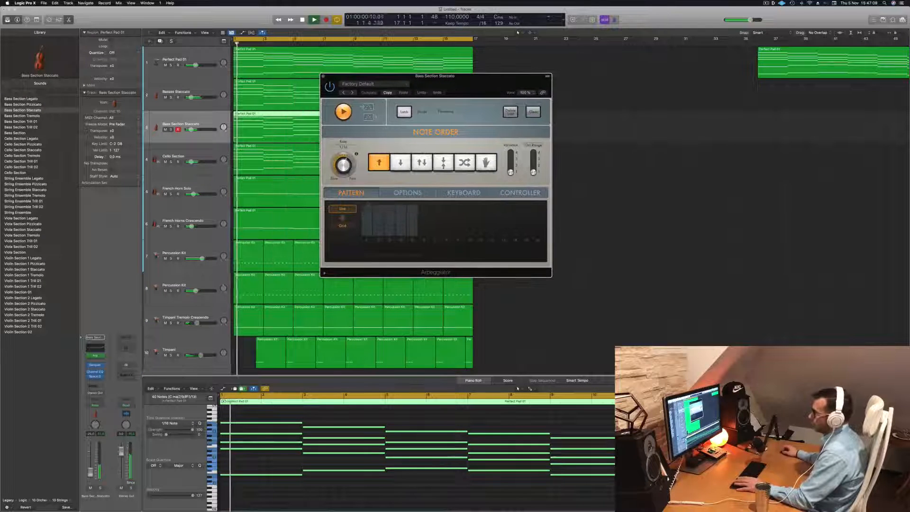
- Replace the duplicated track's sampled bass instrument with Retro Synth and arrange its window beside the Arpeggiator
{"action": "left_click", "coordinate": [101, 366]}
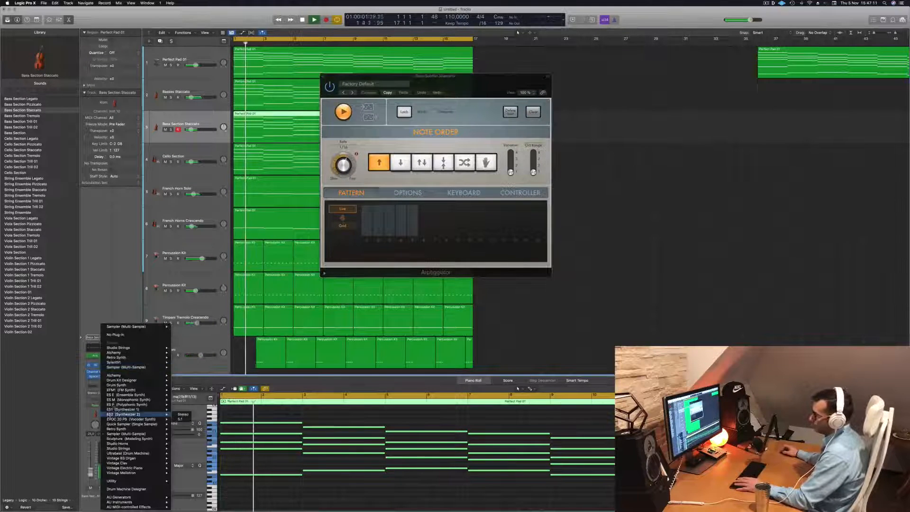
{"action": "mouse_move", "coordinate": [133, 359]}
{"action": "left_click", "coordinate": [183, 358]}
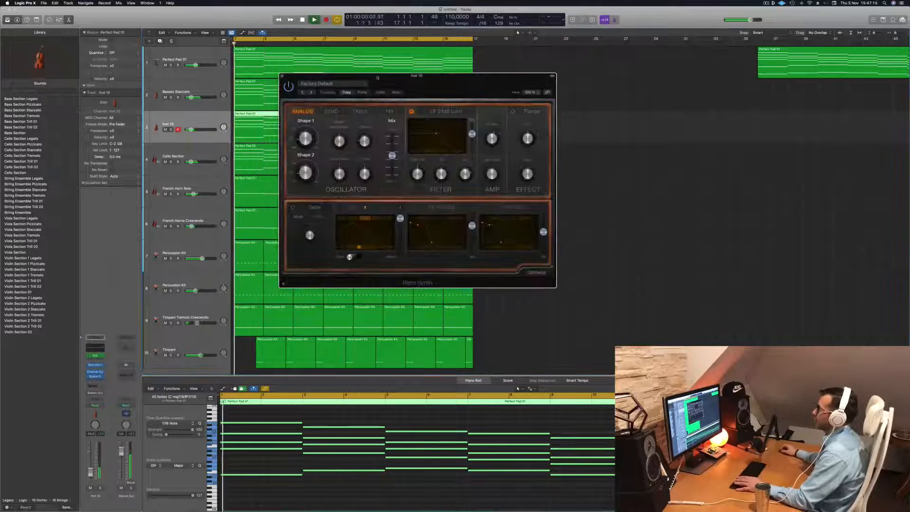
{"action": "left_click_drag", "start_coordinate": [378, 78], "coordinate": [565, 73]}
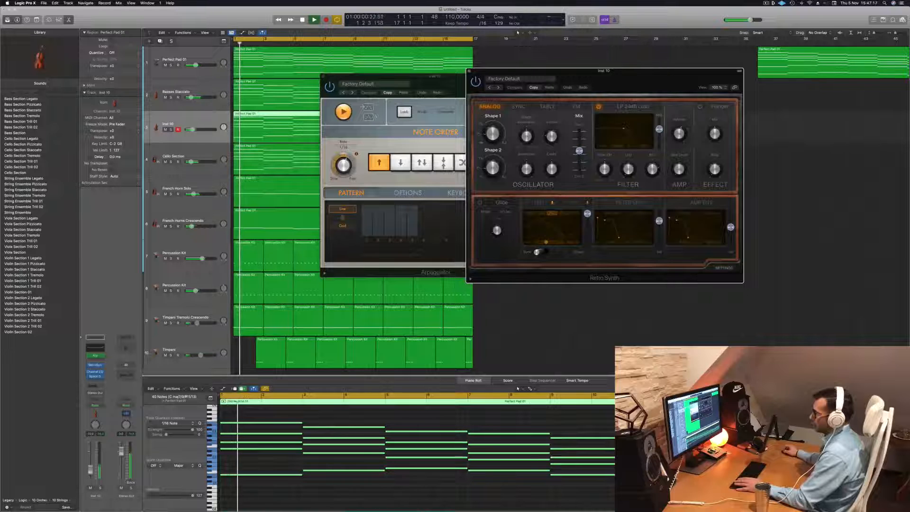
{"action": "left_click", "coordinate": [349, 499]}
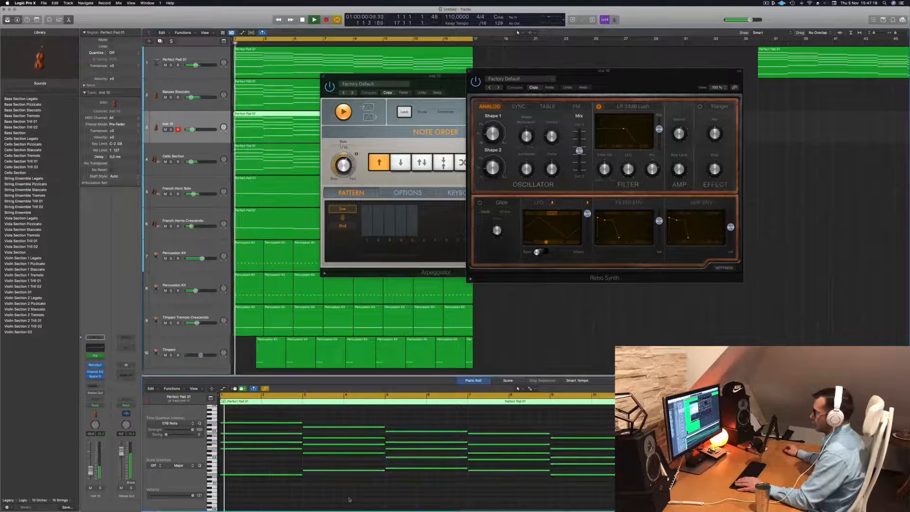
- Lower the Retro Synth's LP 24dB Lush filter cutoff during playback and replay from the start
{"action": "left_click_drag", "start_coordinate": [654, 82], "coordinate": [547, 88]}
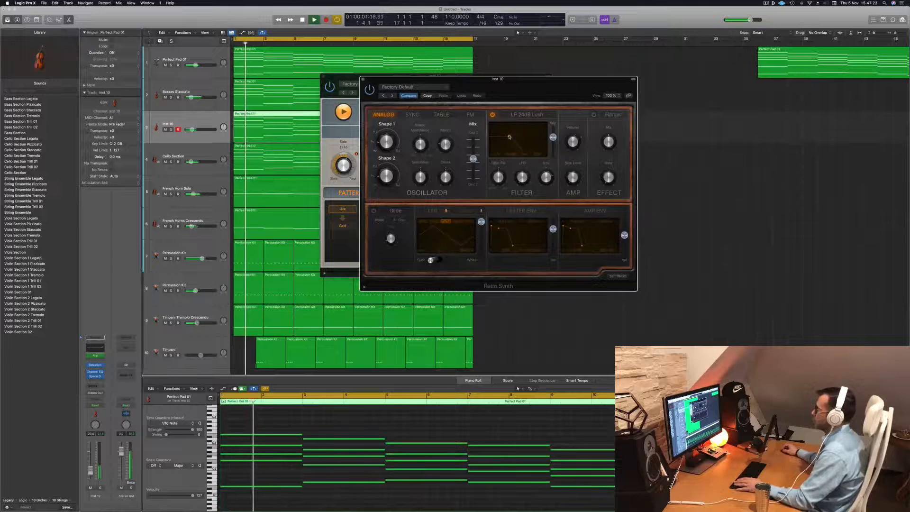
{"action": "key", "text": "Return"}
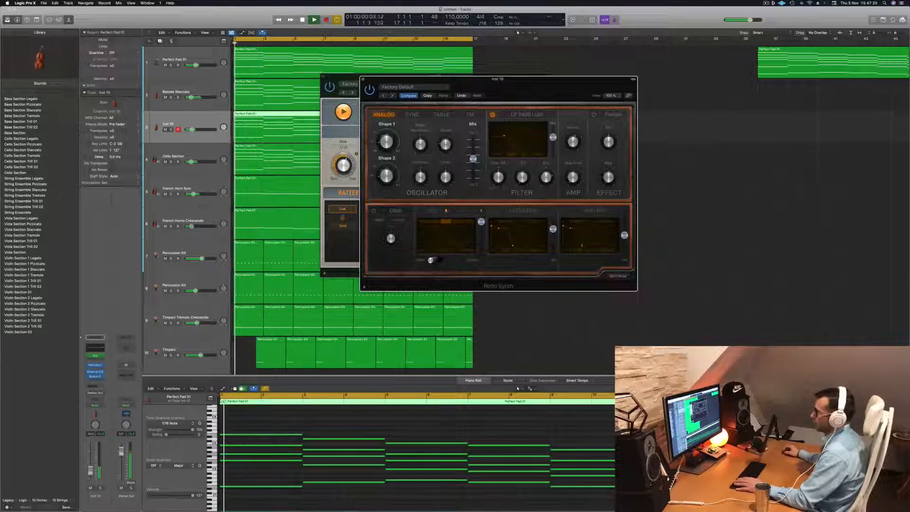
{"action": "left_click", "coordinate": [427, 421]}
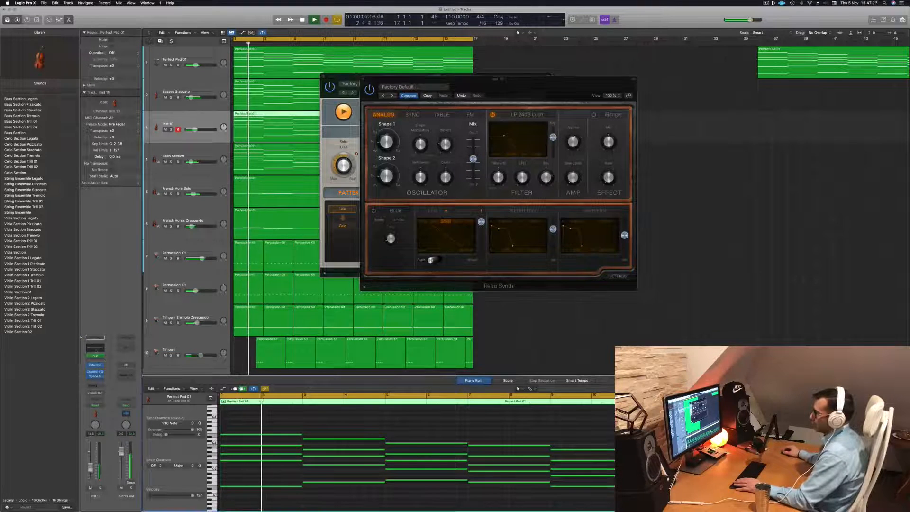
- In the synth track's Channel EQ, enable the 17000 Hz high-cut and set the high shelf to 4600 Hz at -0.3 dB
{"action": "left_click", "coordinate": [96, 349]}
{"action": "key", "text": "Return"}
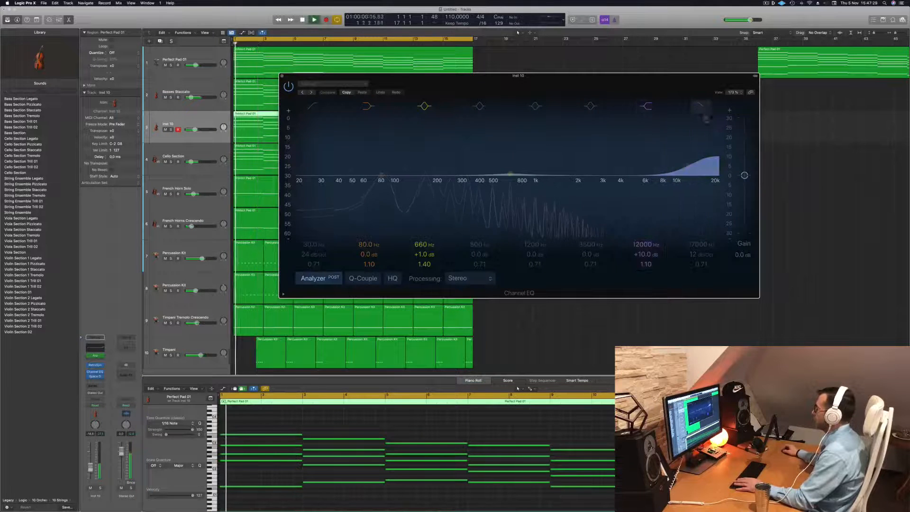
{"action": "left_click", "coordinate": [701, 106]}
{"action": "left_click_drag", "start_coordinate": [688, 165], "coordinate": [628, 175]}
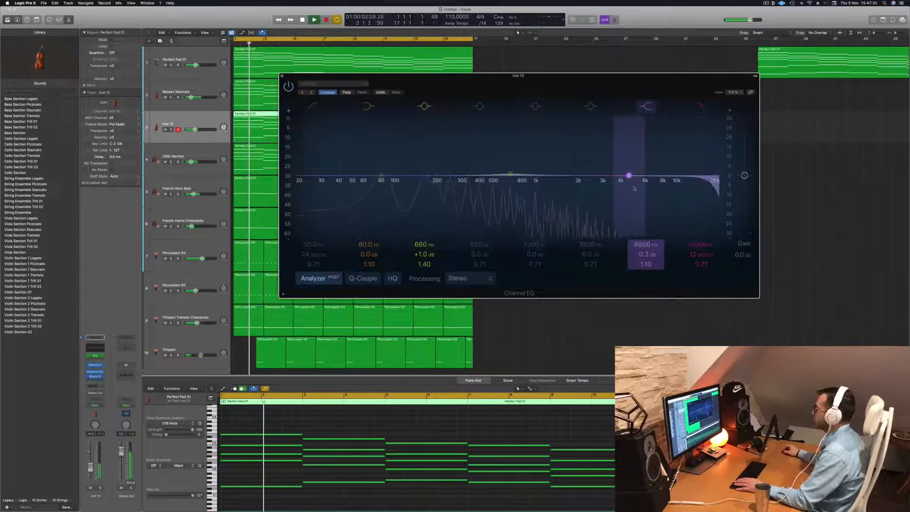
{"action": "key", "text": "Return"}
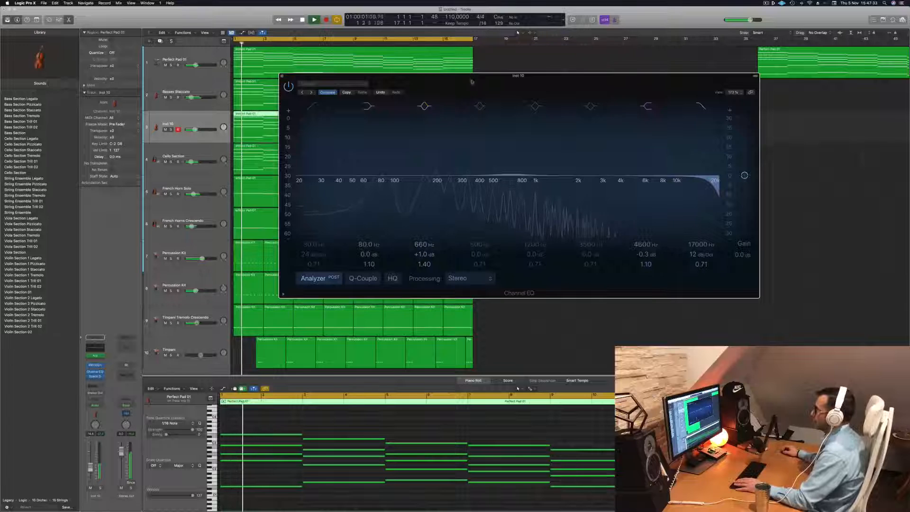
- Move the Channel EQ aside, replay from the start and reduce the Retro Synth filter cutoff further
{"action": "left_click_drag", "start_coordinate": [472, 82], "coordinate": [678, 78]}
{"action": "left_click_drag", "start_coordinate": [443, 81], "coordinate": [412, 96]}
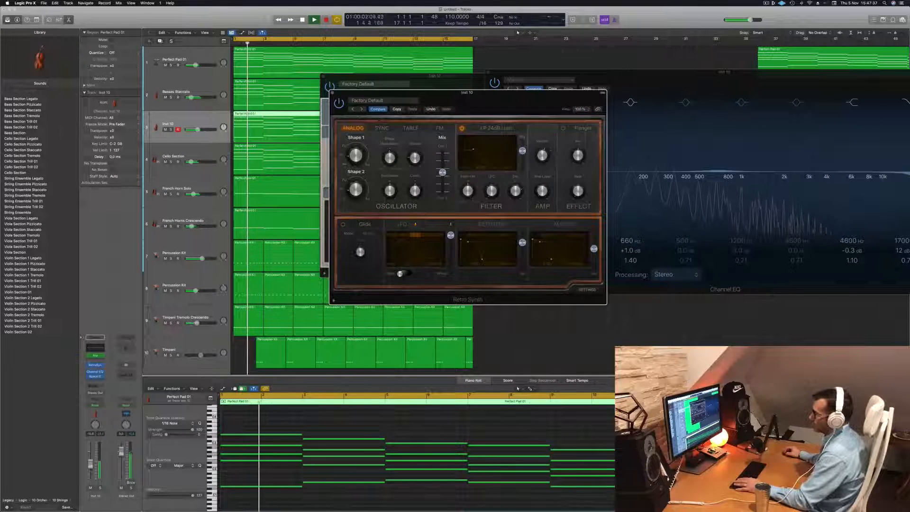
{"action": "key", "text": "Return"}
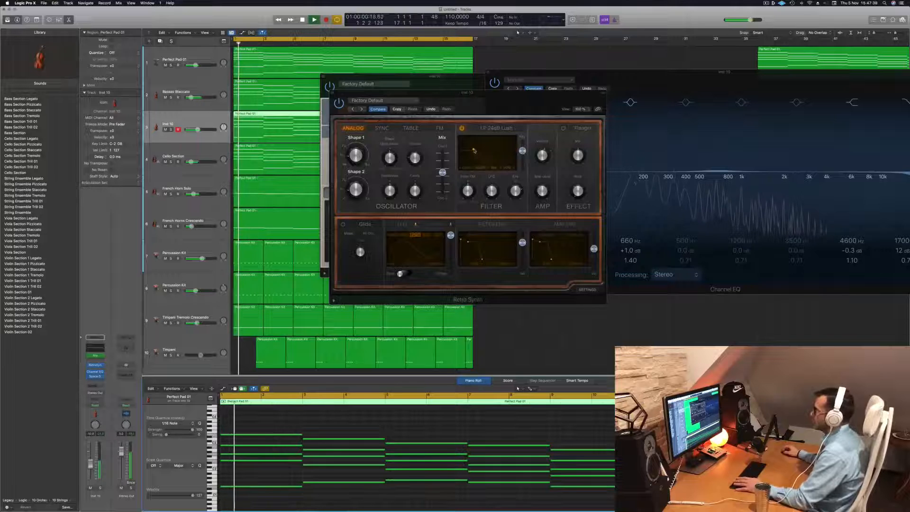
{"action": "left_click", "coordinate": [472, 151]}
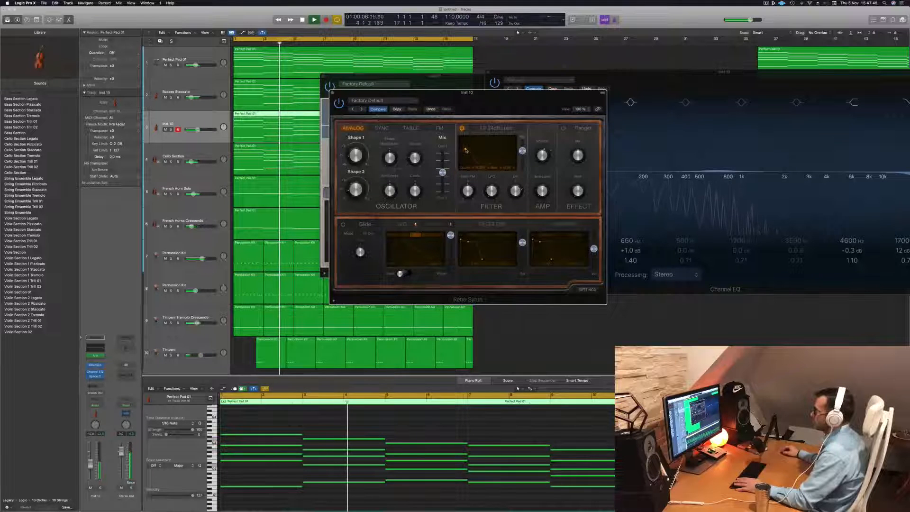
- Move the Retro Synth window clear of the Arpeggiator, close the Channel EQ and replay from the start
{"action": "key", "text": "Return"}
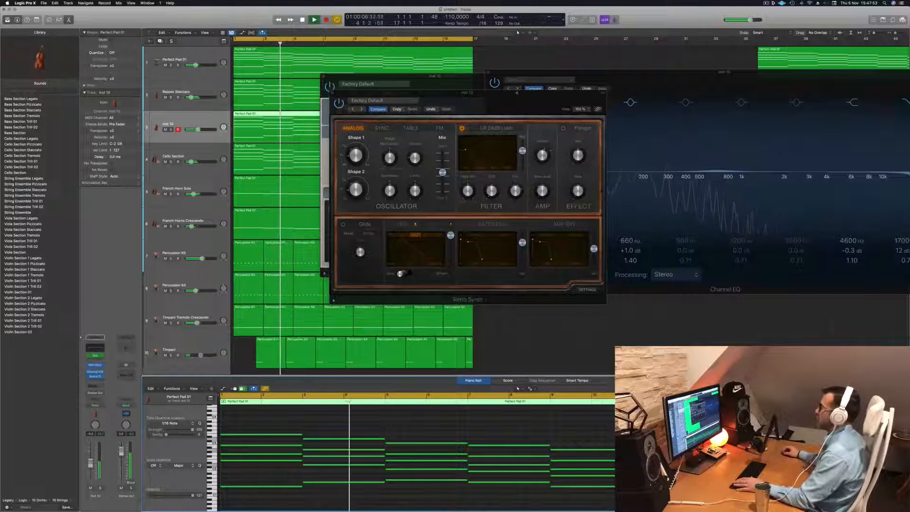
{"action": "left_click_drag", "start_coordinate": [512, 98], "coordinate": [549, 181]}
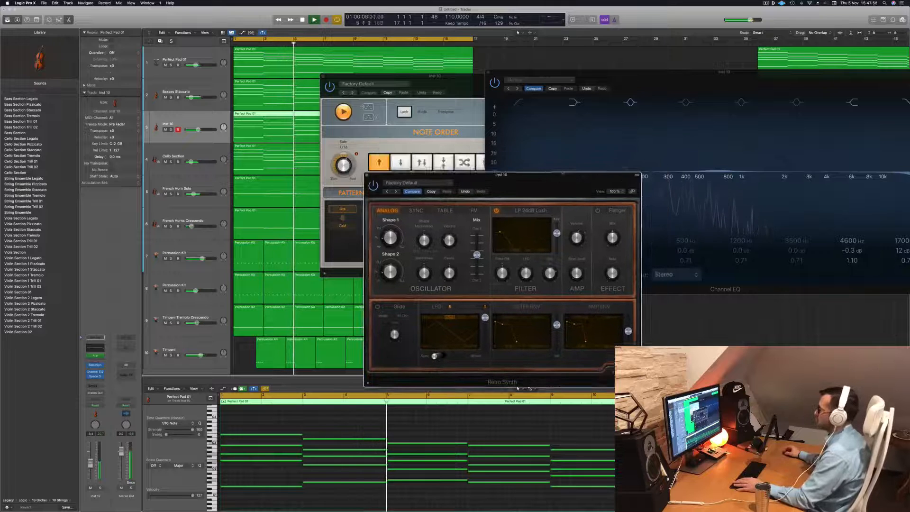
{"action": "left_click_drag", "start_coordinate": [704, 78], "coordinate": [473, 85]}
{"action": "key", "text": "Return"}
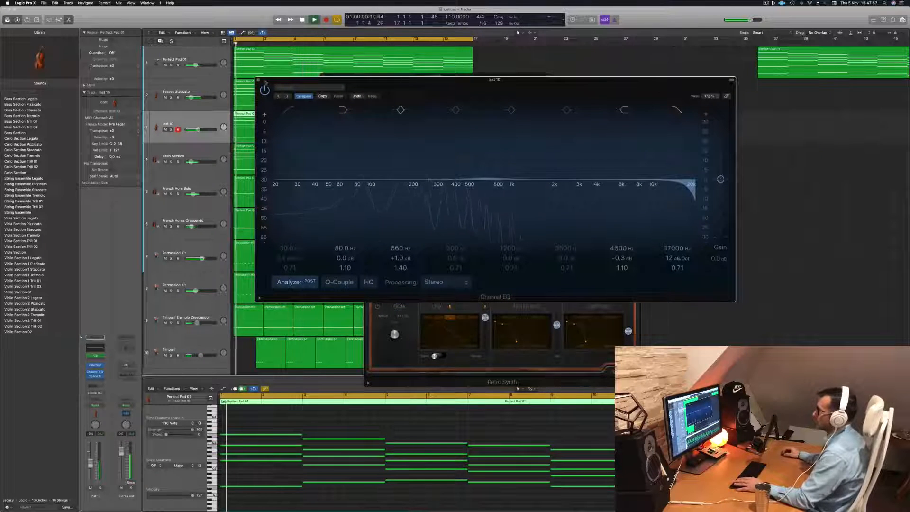
{"action": "left_click", "coordinate": [258, 78]}
{"action": "key", "text": "Return"}
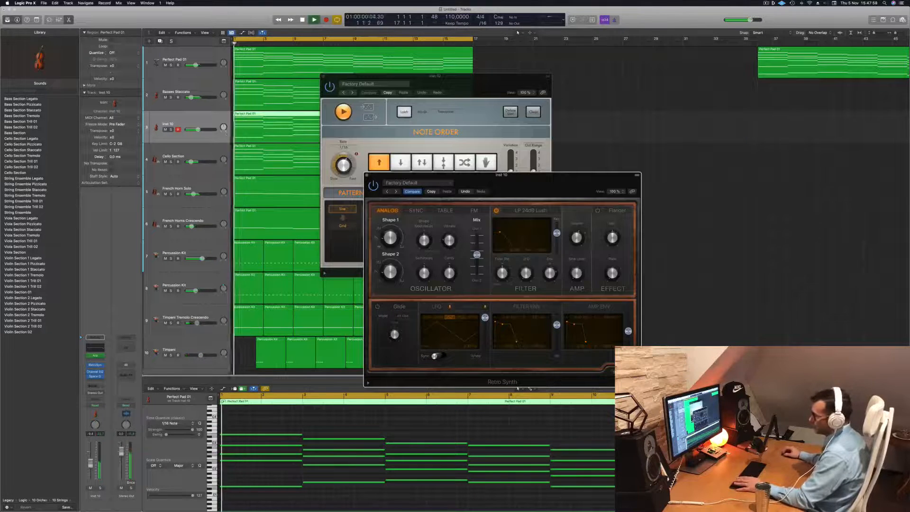
{"action": "key", "text": "Return"}
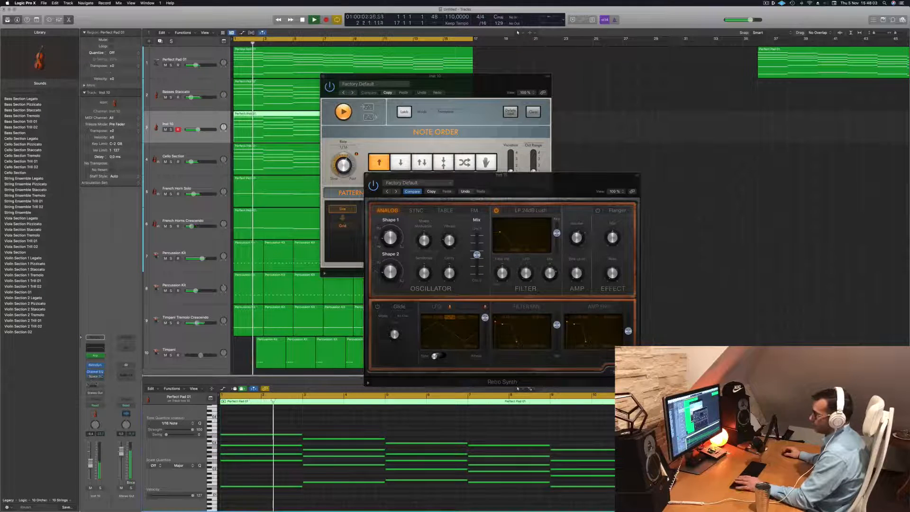
- Replace the synth track's Space Designer with a stereo Vintage Tube EQ during playback from the start
{"action": "key", "text": "Return"}
{"action": "left_click", "coordinate": [102, 378]}
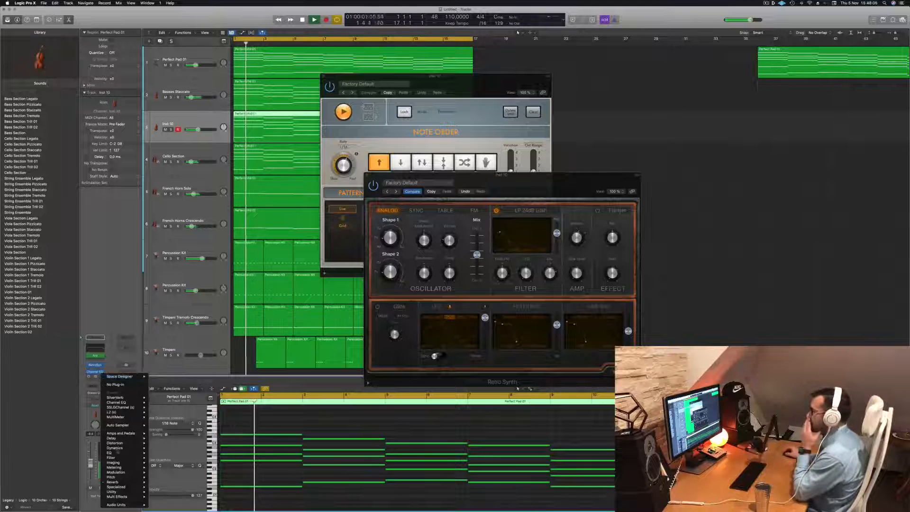
{"action": "mouse_move", "coordinate": [133, 453]}
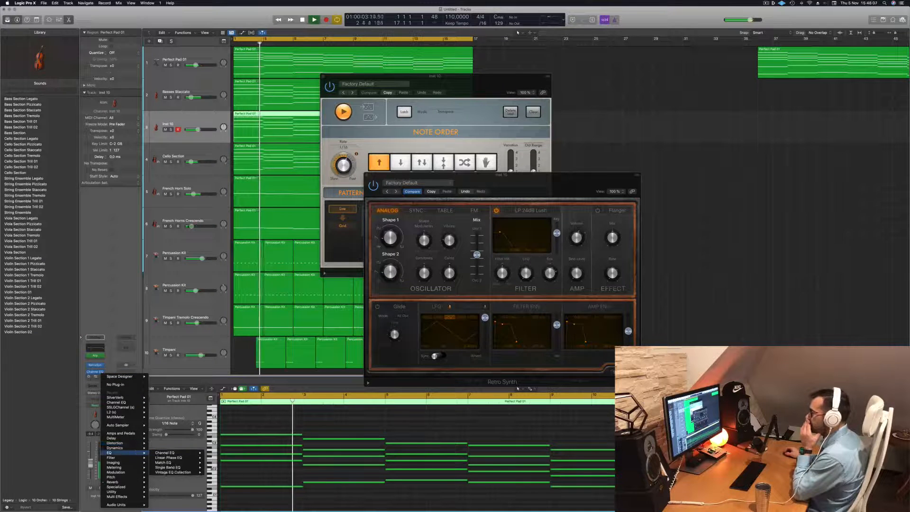
{"action": "mouse_move", "coordinate": [175, 472]}
{"action": "mouse_move", "coordinate": [228, 482]}
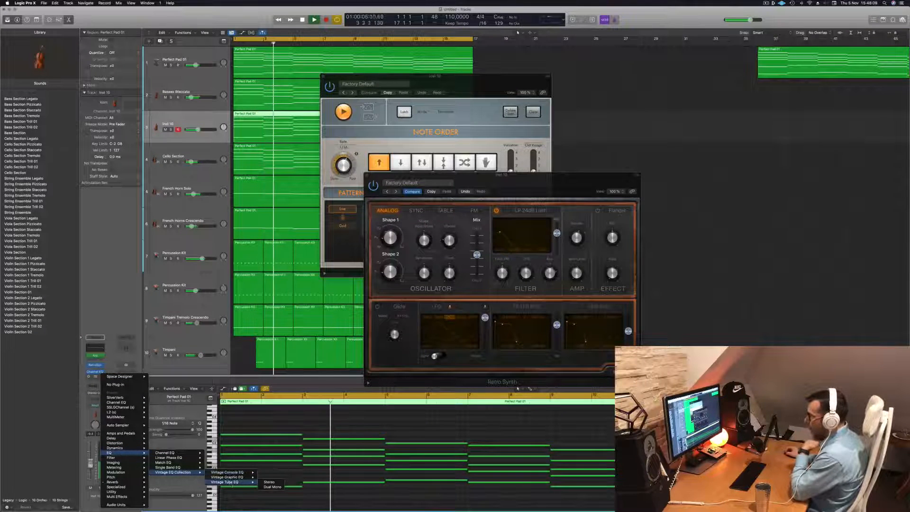
{"action": "left_click", "coordinate": [269, 481]}
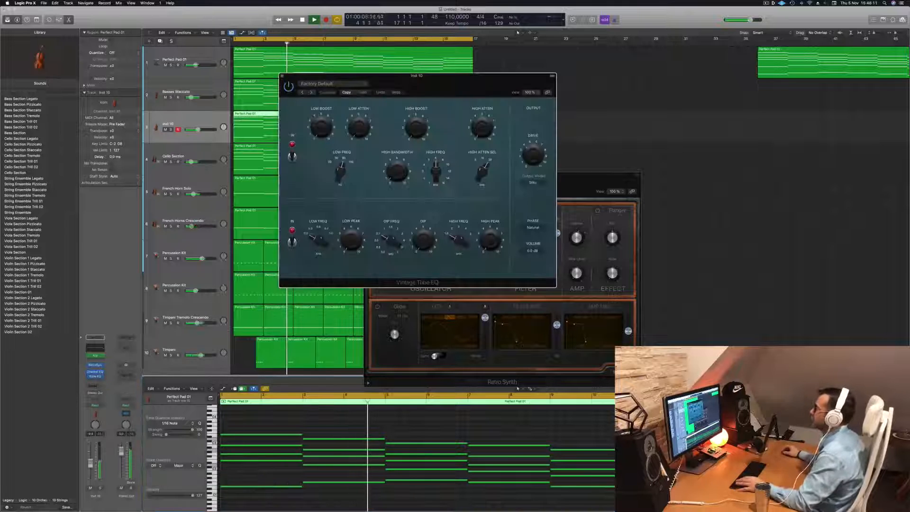
- Load the Fat Organ preset in the Vintage Tube EQ, audition it and close its window
{"action": "left_click_drag", "start_coordinate": [341, 75], "coordinate": [379, 79]}
{"action": "left_click", "coordinate": [380, 87]}
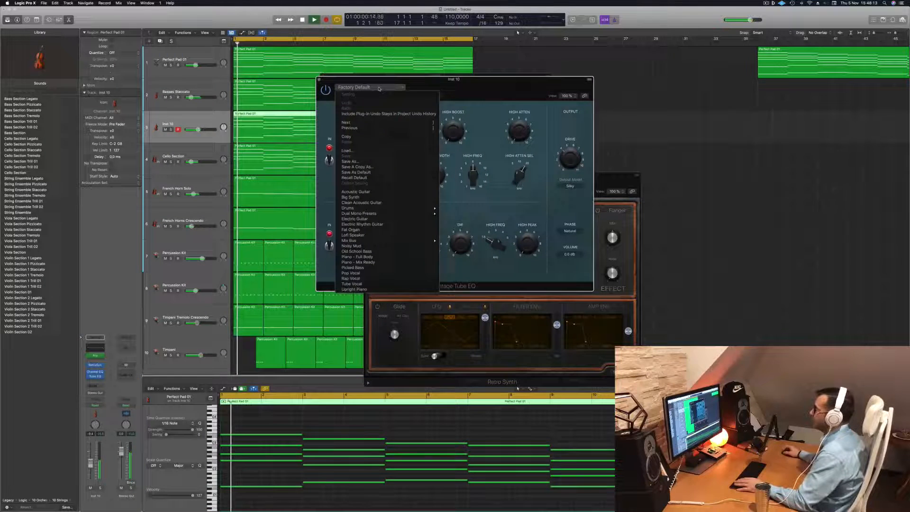
{"action": "left_click", "coordinate": [406, 229]}
{"action": "left_click_drag", "start_coordinate": [468, 91], "coordinate": [668, 109]}
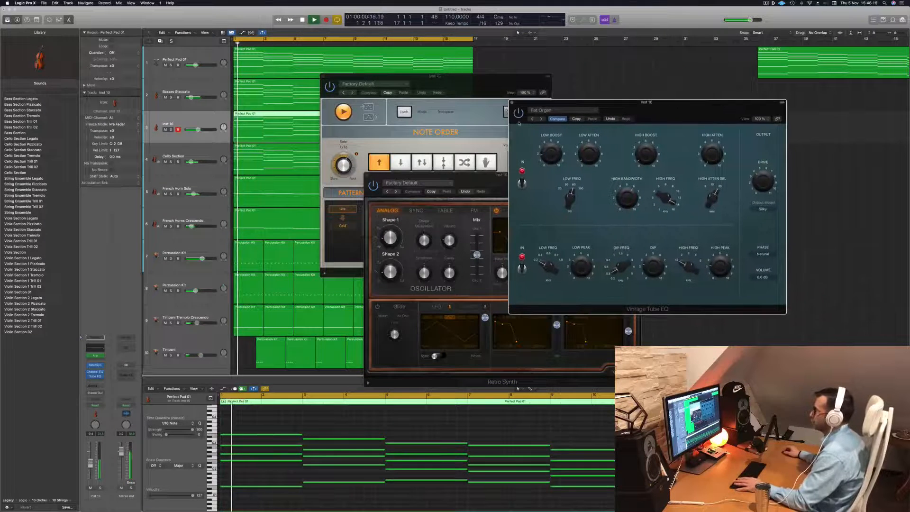
{"action": "key", "text": "space"}
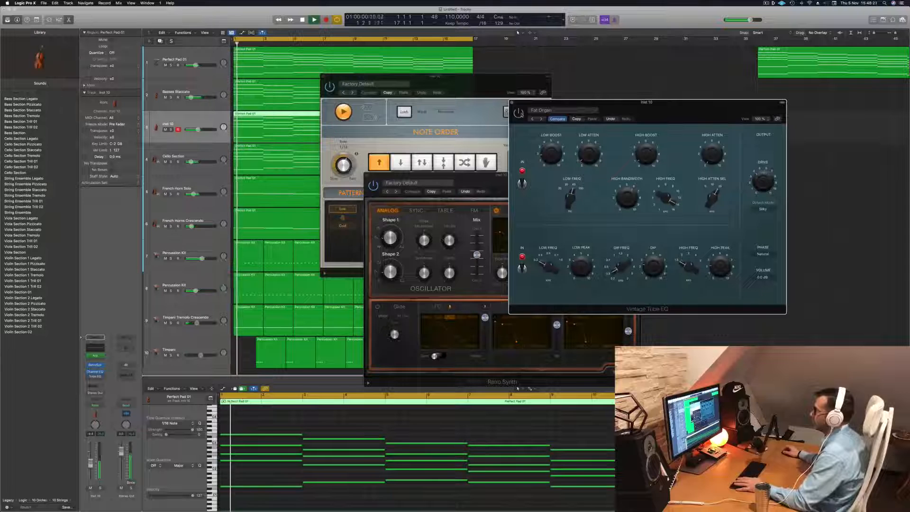
{"action": "key", "text": "space"}
{"action": "key", "text": "space"}
{"action": "left_click_drag", "start_coordinate": [521, 103], "coordinate": [460, 106]}
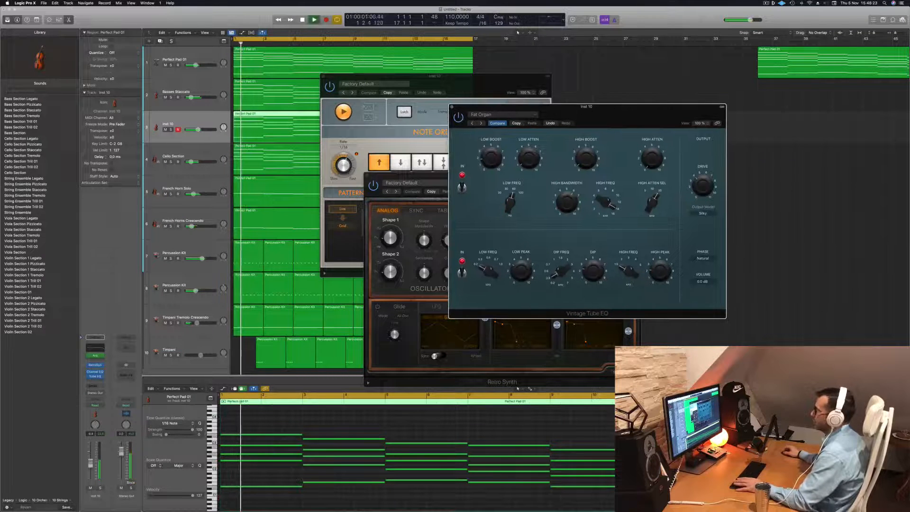
{"action": "left_click", "coordinate": [451, 107]}
- Raise the synth track's volume slightly and close the Retro Synth and Arpeggiator windows
{"action": "left_click_drag", "start_coordinate": [473, 175], "coordinate": [569, 134]}
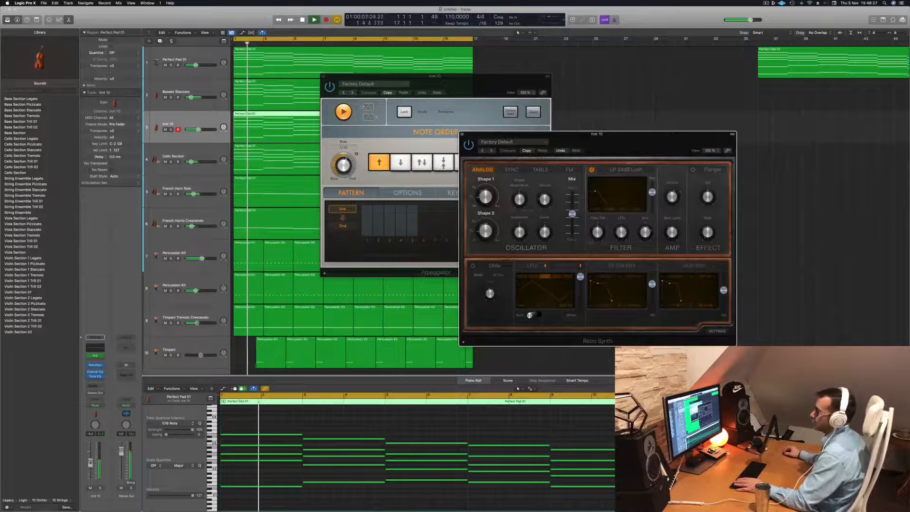
{"action": "left_click_drag", "start_coordinate": [90, 464], "coordinate": [91, 462]}
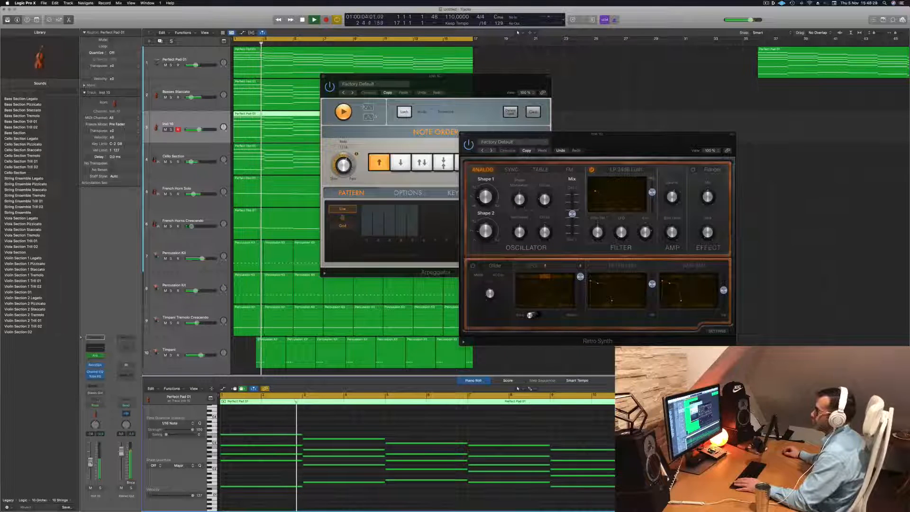
{"action": "left_click_drag", "start_coordinate": [552, 140], "coordinate": [520, 145]}
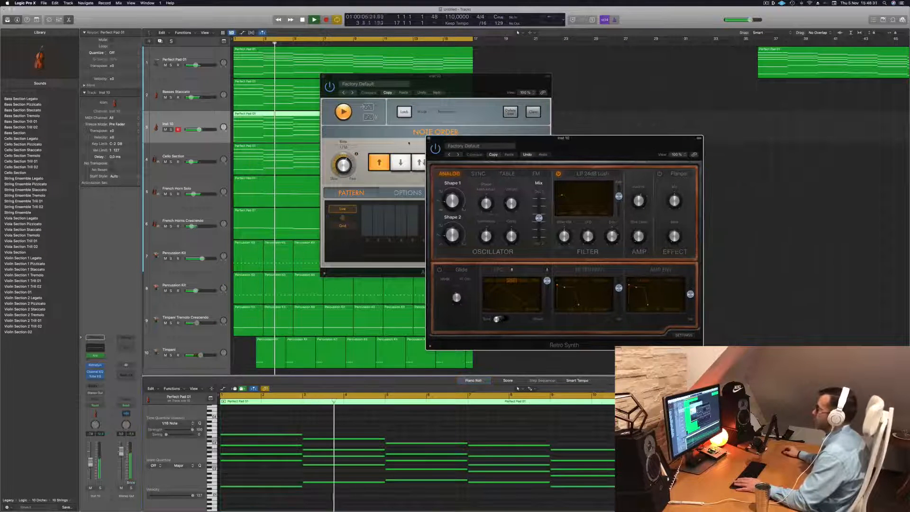
{"action": "left_click", "coordinate": [430, 139]}
{"action": "left_click_drag", "start_coordinate": [447, 84], "coordinate": [456, 84]}
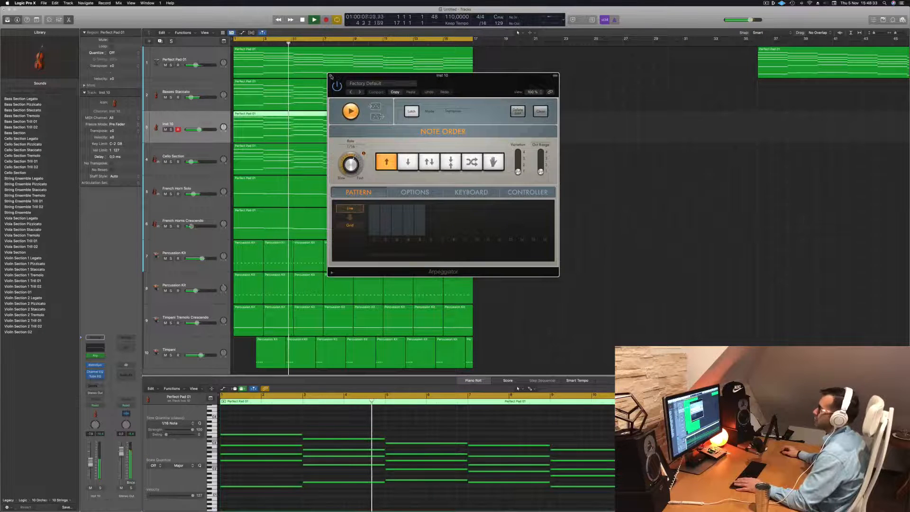
{"action": "left_click", "coordinate": [332, 75]}
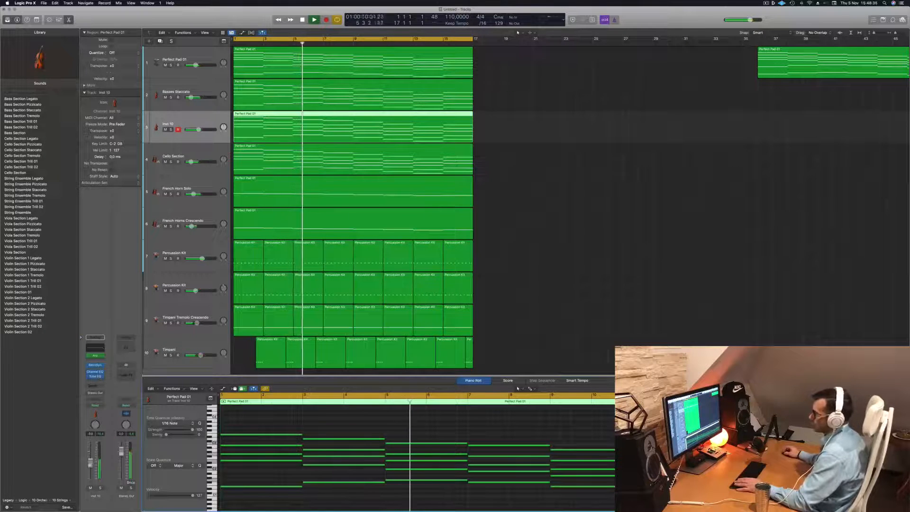
- Deselect the synth region, reduce the track heights and replay the arrangement from the start
{"action": "left_click", "coordinate": [528, 298]}
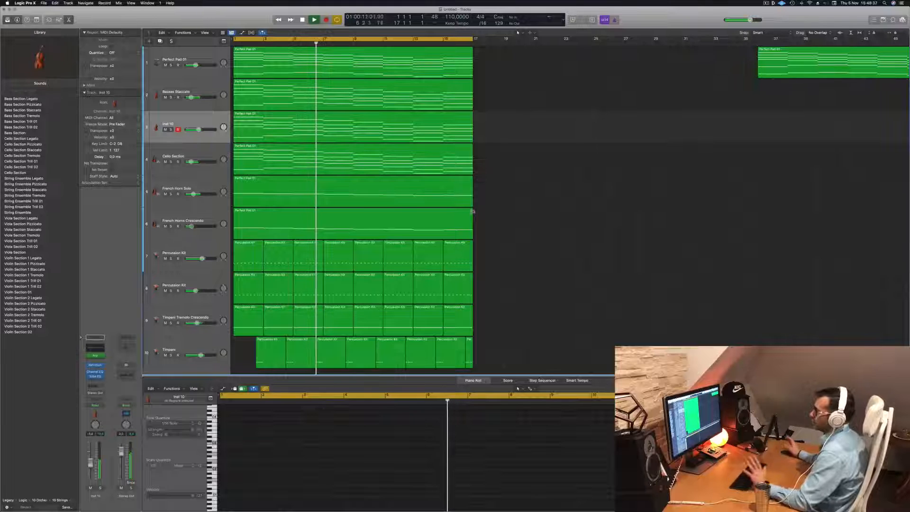
{"action": "left_click", "coordinate": [766, 4]}
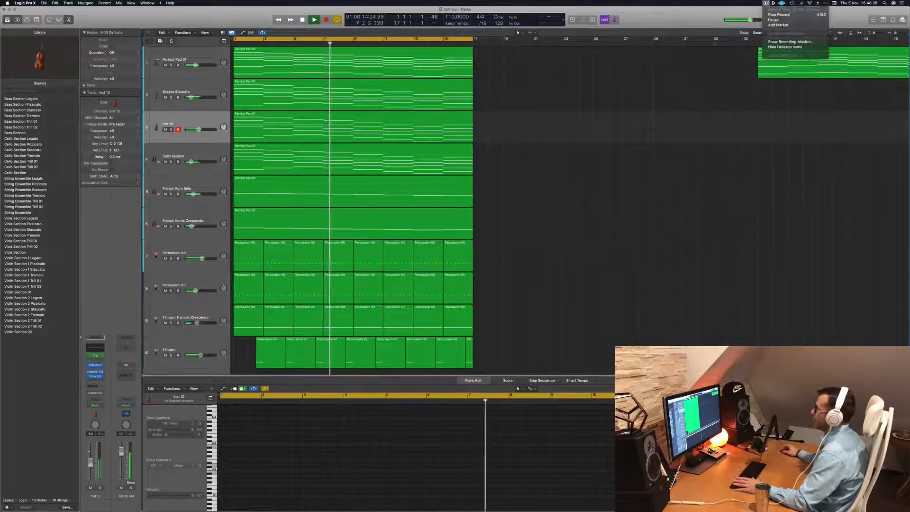
{"action": "left_click", "coordinate": [613, 100]}
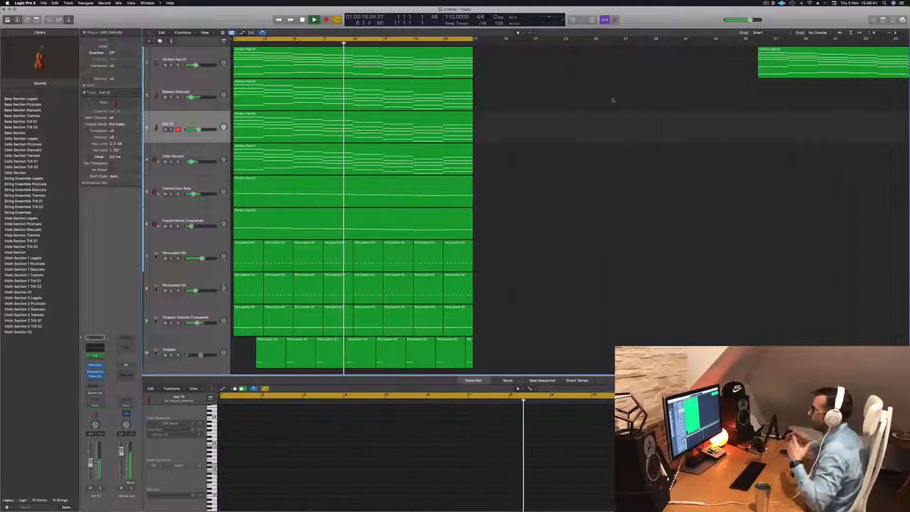
{"action": "scroll", "coordinate": [535, 202], "scroll_direction": "down", "scroll_amount": 2}
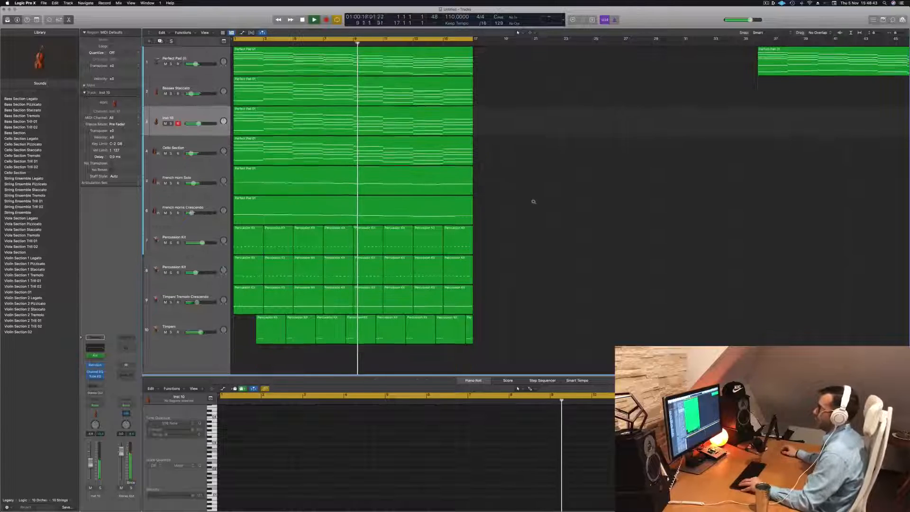
{"action": "key", "text": "space"}
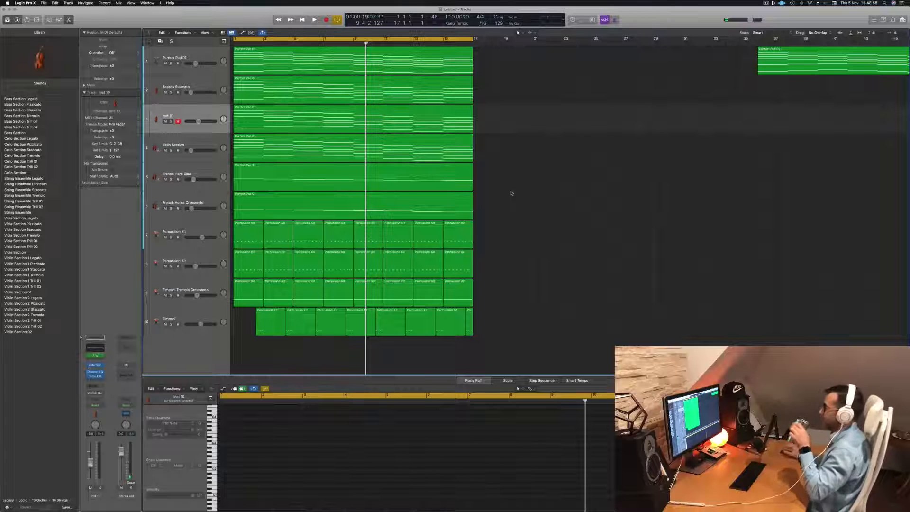
{"action": "key", "text": "Return"}
{"action": "key", "text": "space"}
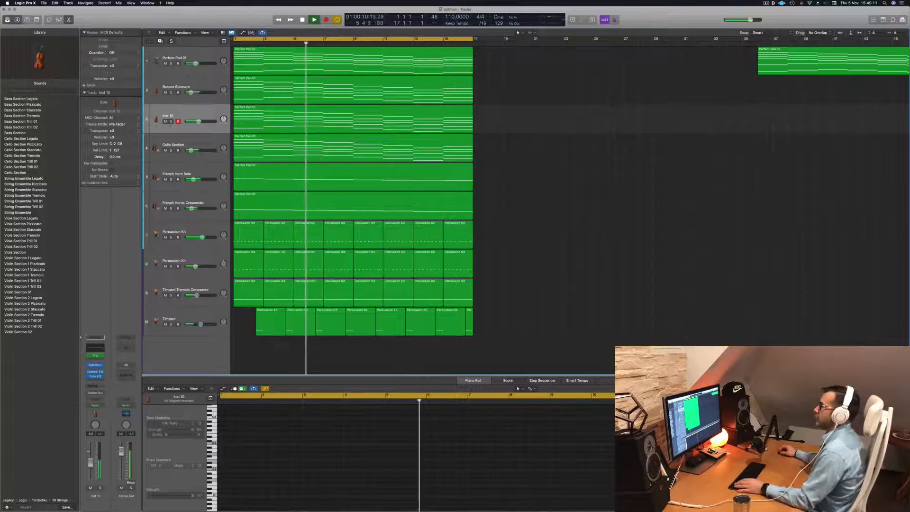
- Solo-check the synth and Cello Section tracks in turn, turning each solo off again, and replay from the start
{"action": "left_click", "coordinate": [171, 121]}
{"action": "left_click", "coordinate": [171, 122]}
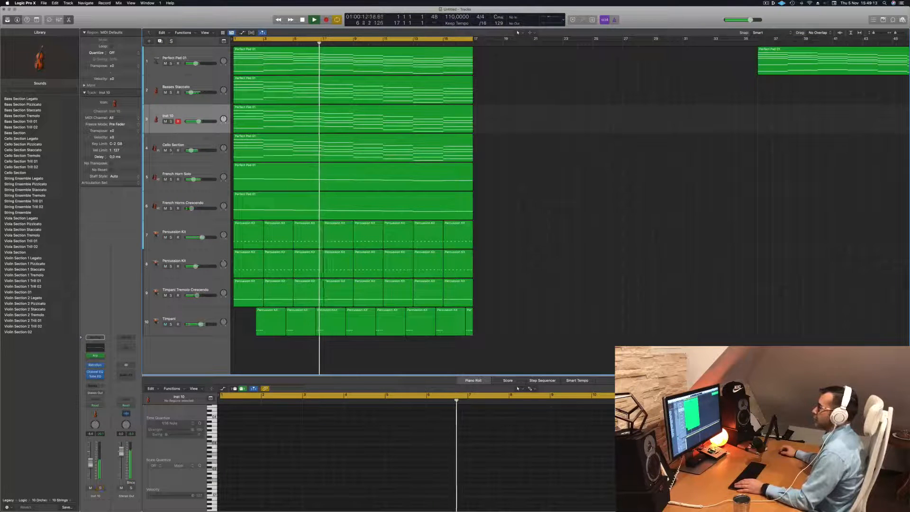
{"action": "left_click", "coordinate": [171, 150]}
{"action": "left_click", "coordinate": [171, 151]}
{"action": "key", "text": "Return"}
- Replace the Cello Section track's Sampler instrument with stereo Studio Strings during playback
{"action": "left_click", "coordinate": [167, 156]}
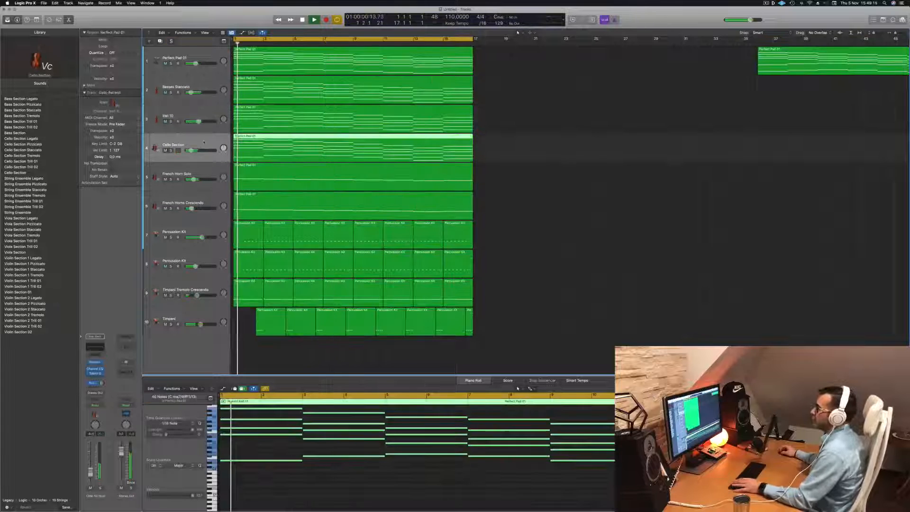
{"action": "key", "text": "Return"}
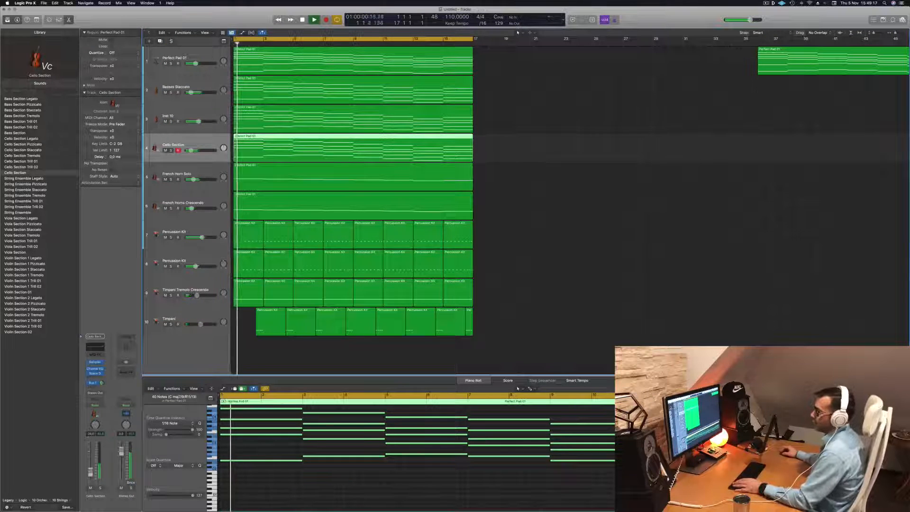
{"action": "key", "text": "Return"}
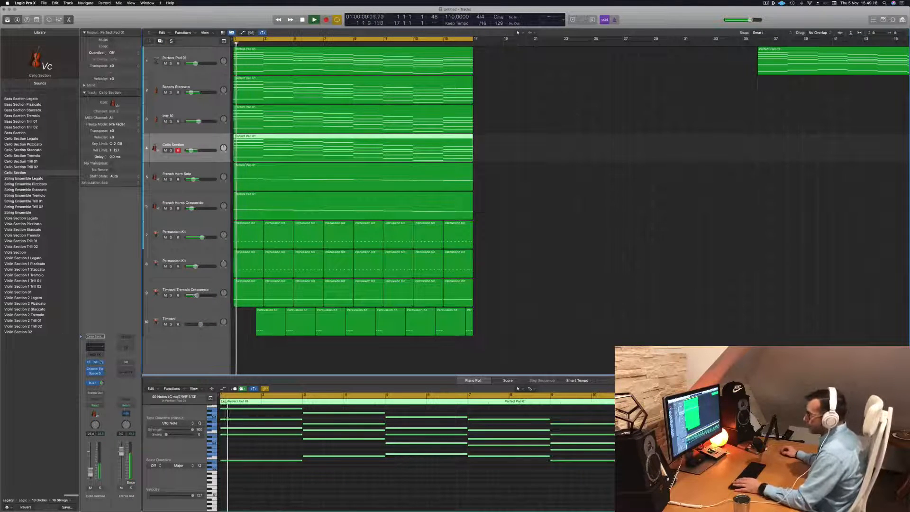
{"action": "left_click", "coordinate": [101, 363]}
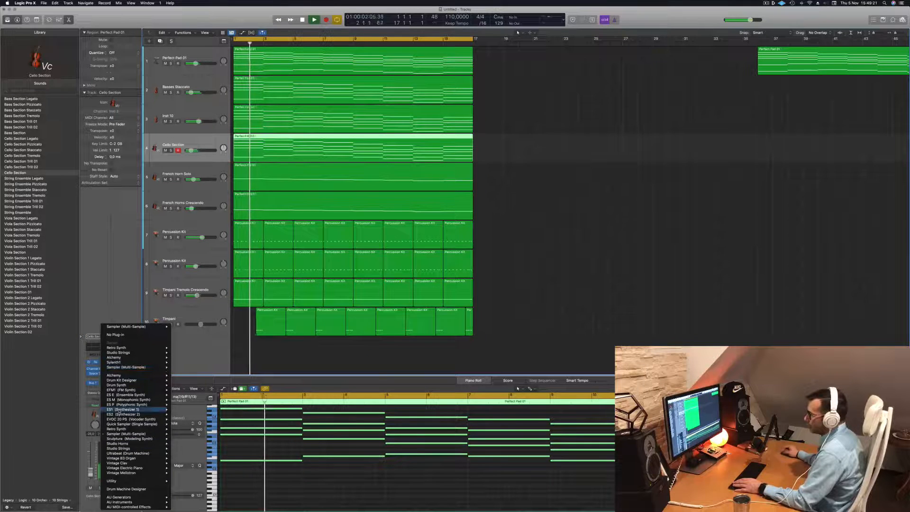
{"action": "mouse_move", "coordinate": [151, 449]}
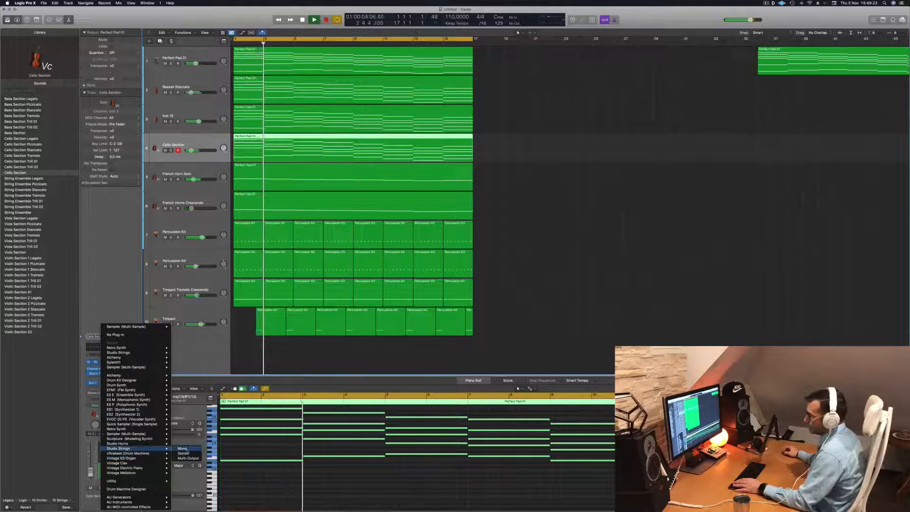
{"action": "left_click", "coordinate": [187, 454]}
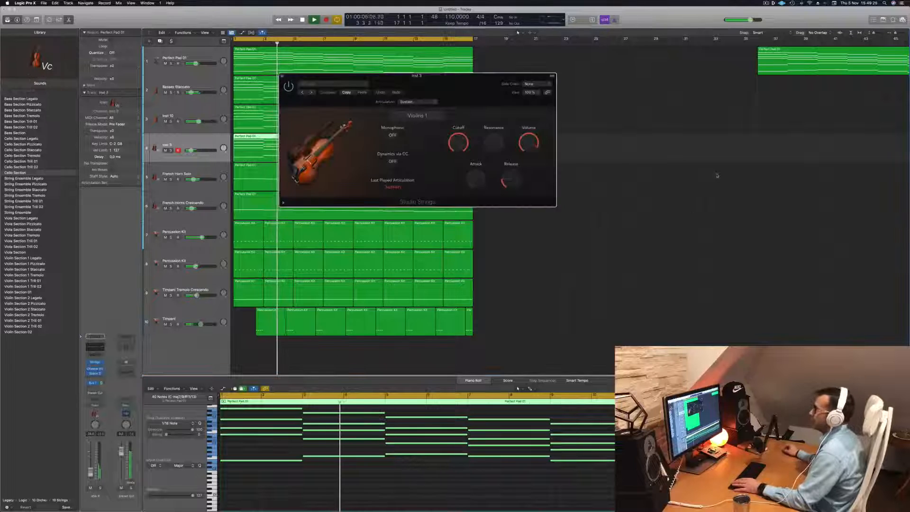
- Audition the Studio Strings part with the Piano Roll zoomed out and its instrument window moved clear of the regions
{"action": "left_click_drag", "start_coordinate": [455, 85], "coordinate": [524, 92]}
{"action": "key", "text": "space"}
{"action": "key", "text": "space"}
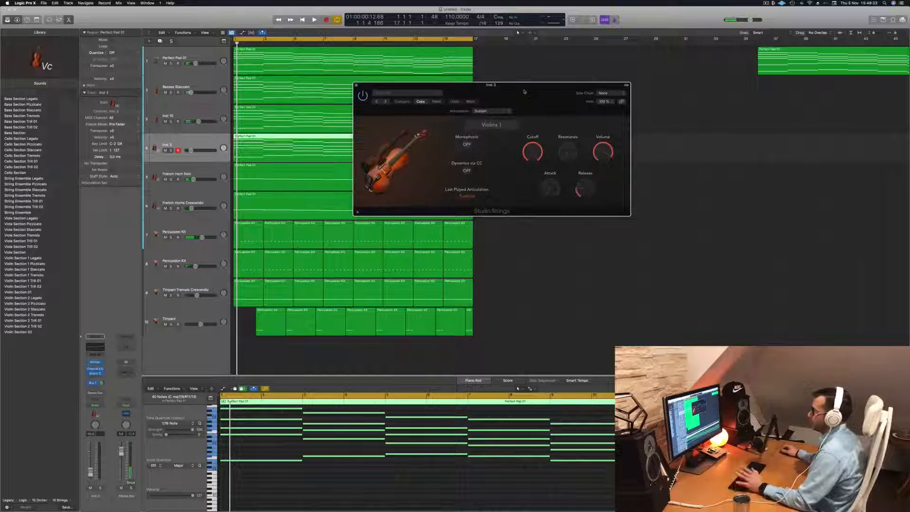
{"action": "key", "text": "space"}
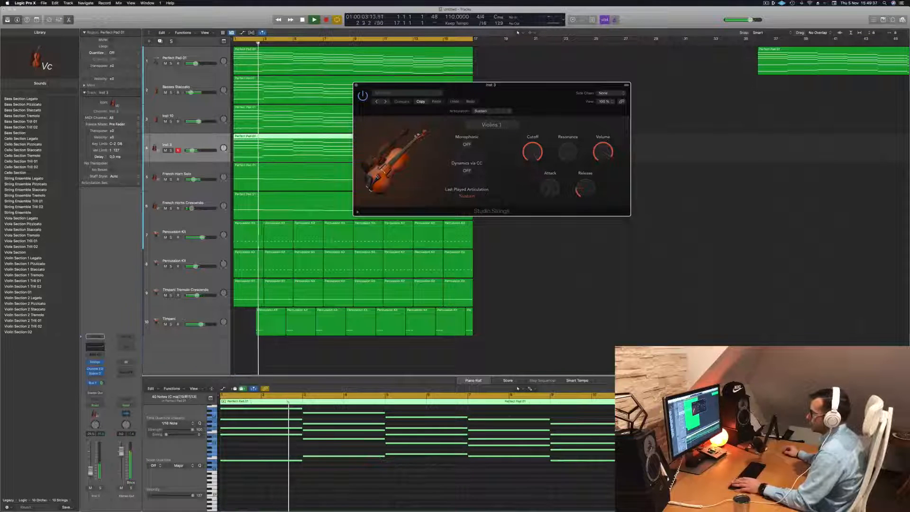
{"action": "left_click", "coordinate": [336, 487]}
{"action": "scroll", "coordinate": [336, 488], "scroll_direction": "down", "scroll_amount": 1}
{"action": "scroll", "coordinate": [336, 487], "scroll_direction": "down", "scroll_amount": 5}
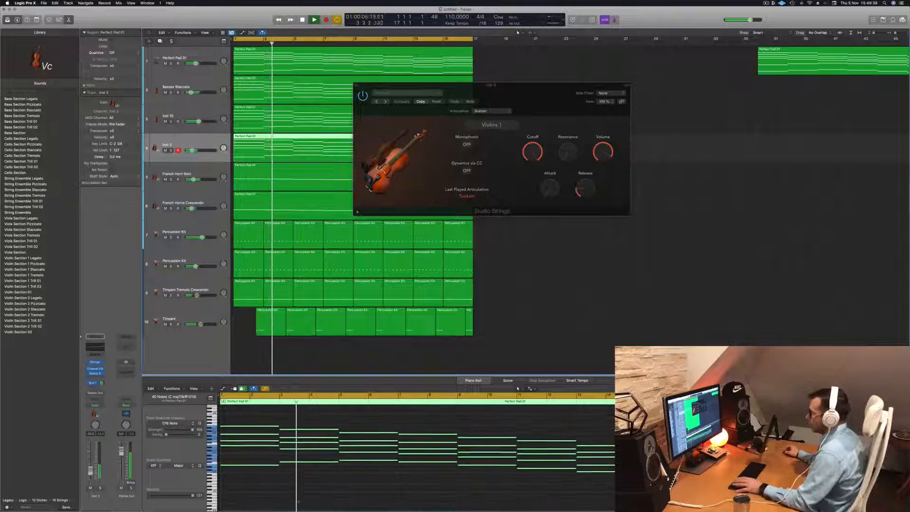
{"action": "key", "text": "space"}
{"action": "left_click_drag", "start_coordinate": [491, 85], "coordinate": [760, 87]}
{"action": "key", "text": "space"}
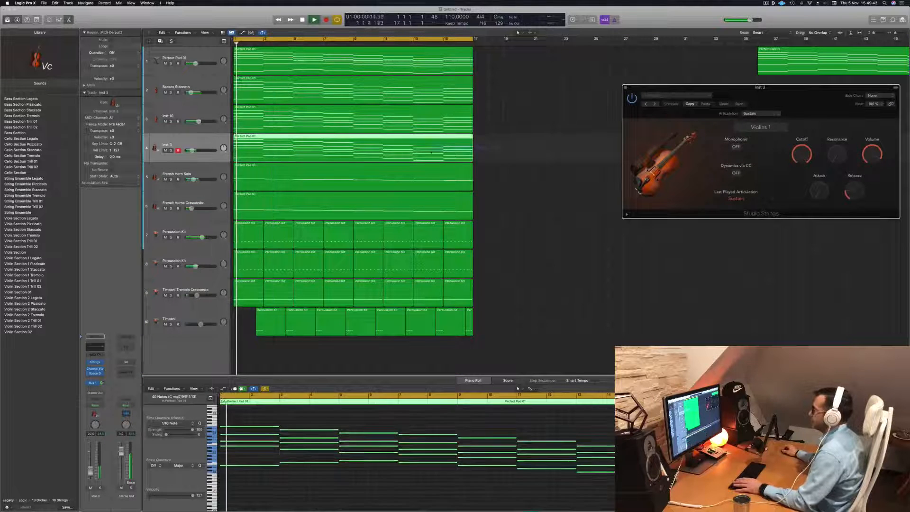
- Replace the Inst 3 strings region with a copy of the Perfect Pad 01 chord region and replay from the start
{"action": "key", "text": "Delete"}
{"action": "key", "text": "Return"}
{"action": "left_click_drag", "start_coordinate": [369, 62], "coordinate": [369, 162]}
{"action": "key", "text": "Return"}
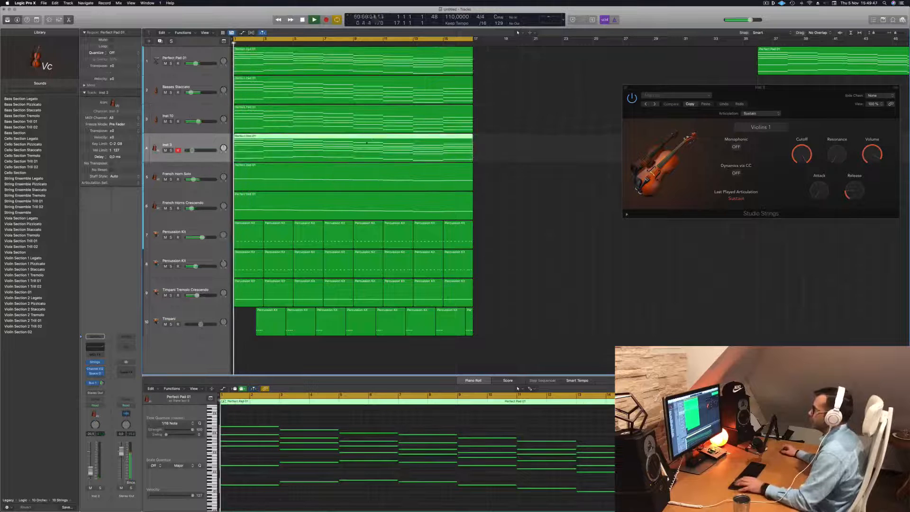
- Move the Studio Strings window closer and switch its instrument to String Ensemble
{"action": "scroll", "coordinate": [819, 77], "scroll_direction": "left", "scroll_amount": 5}
{"action": "left_click_drag", "start_coordinate": [802, 94], "coordinate": [469, 187]}
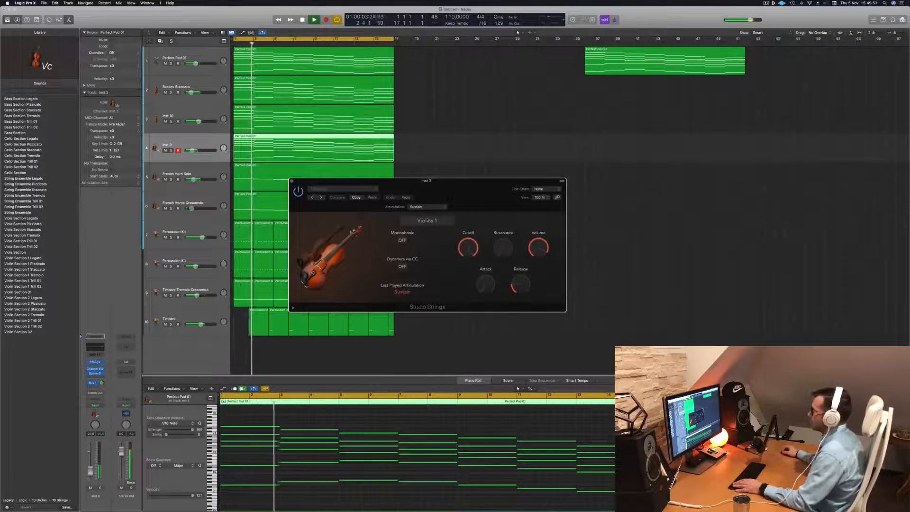
{"action": "left_click", "coordinate": [427, 220]}
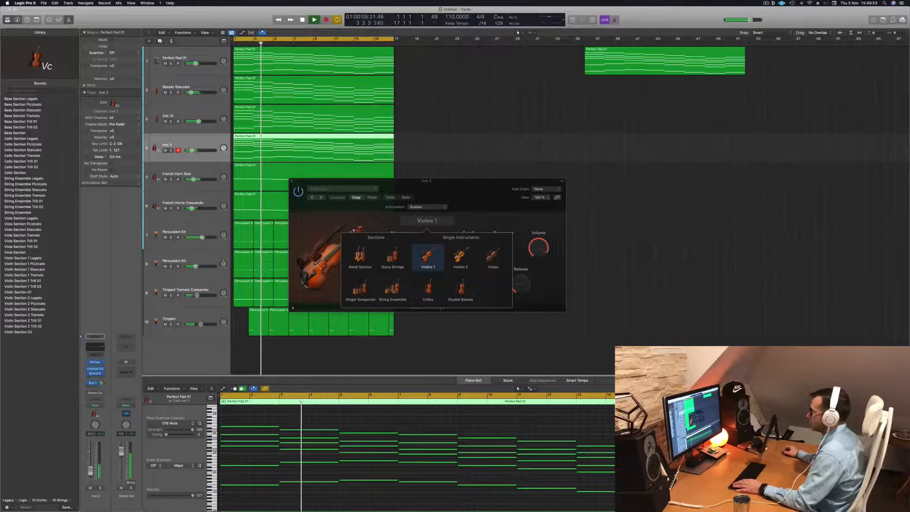
{"action": "left_click", "coordinate": [392, 288]}
{"action": "left_click", "coordinate": [488, 215]}
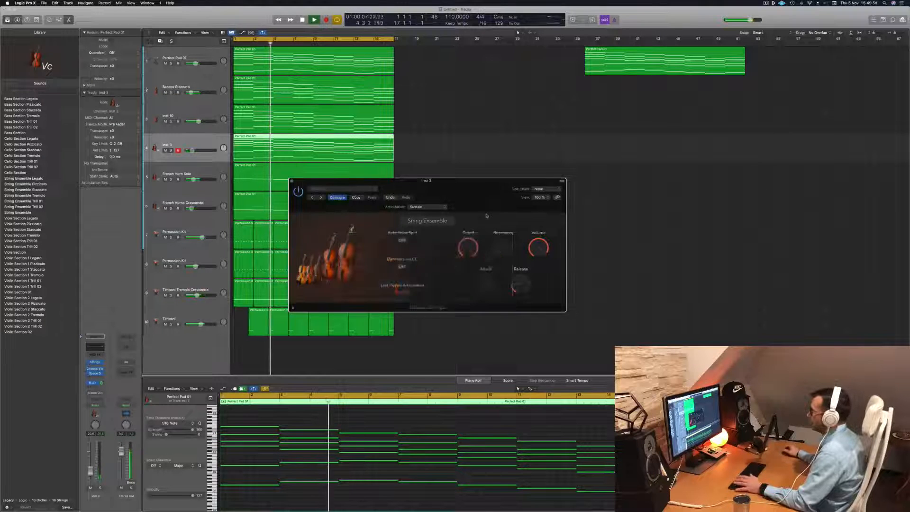
- Move the Studio Strings window clear of the regions and audition the String Ensemble sound within the arrangement
{"action": "key", "text": "space"}
{"action": "left_click_drag", "start_coordinate": [461, 191], "coordinate": [500, 184]}
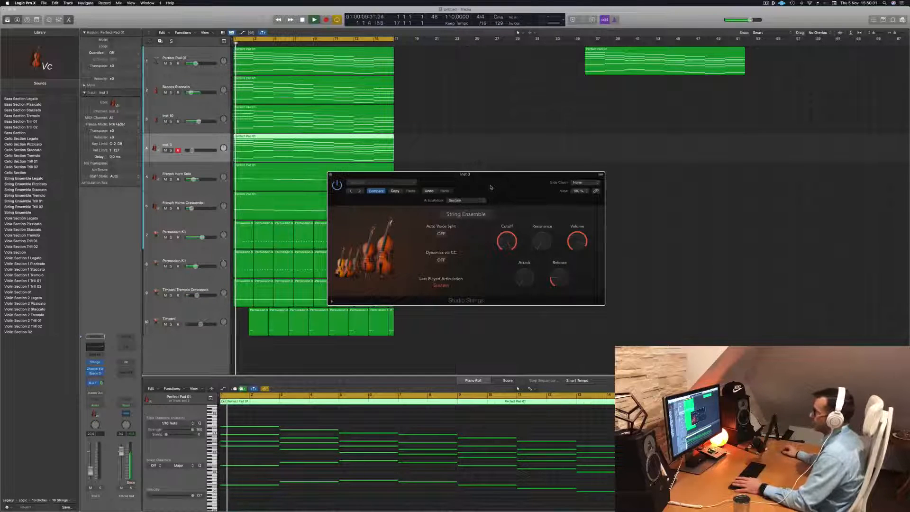
{"action": "left_click_drag", "start_coordinate": [495, 185], "coordinate": [559, 161]}
{"action": "key", "text": "space"}
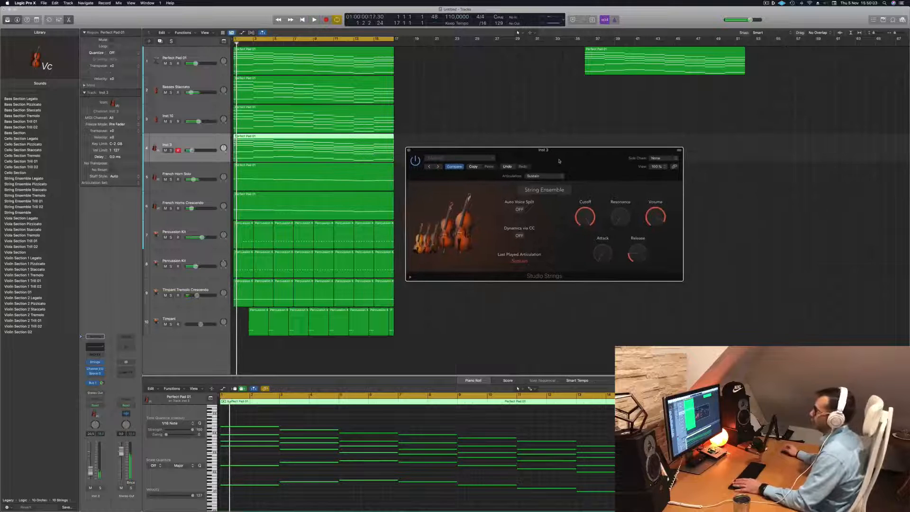
{"action": "key", "text": "space"}
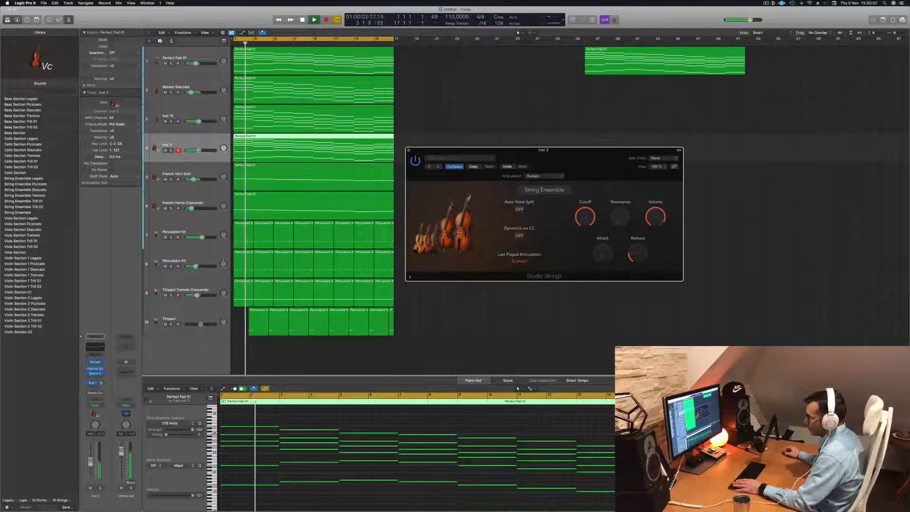
- Compare the Inst 3 strings with the full mix by toggling solo, leave it soloed and restart playback
{"action": "left_click", "coordinate": [100, 488]}
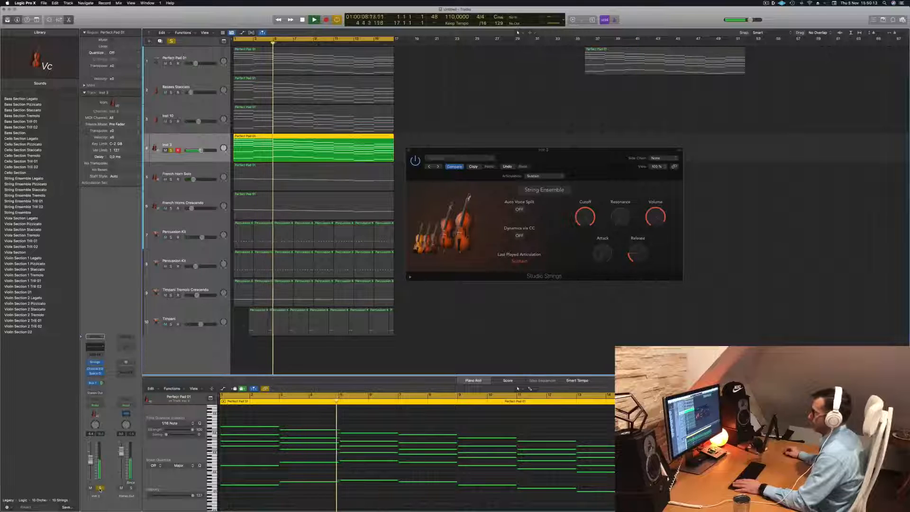
{"action": "left_click", "coordinate": [100, 488]}
{"action": "key", "text": "Return"}
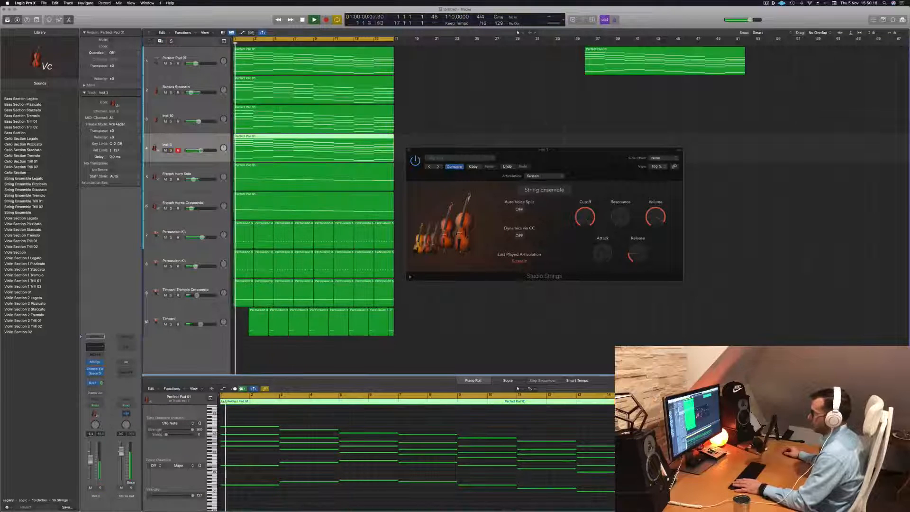
{"action": "key", "text": "Return"}
{"action": "left_click", "coordinate": [100, 488]}
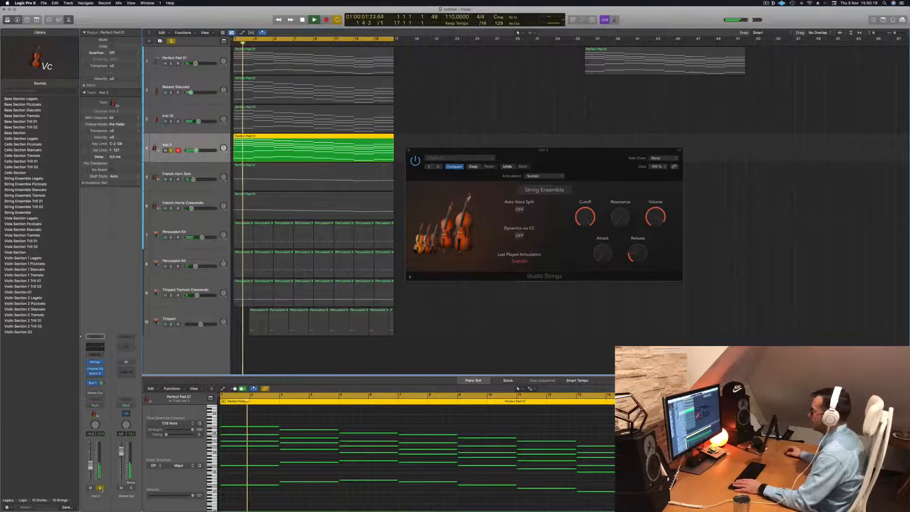
{"action": "key", "text": "Return"}
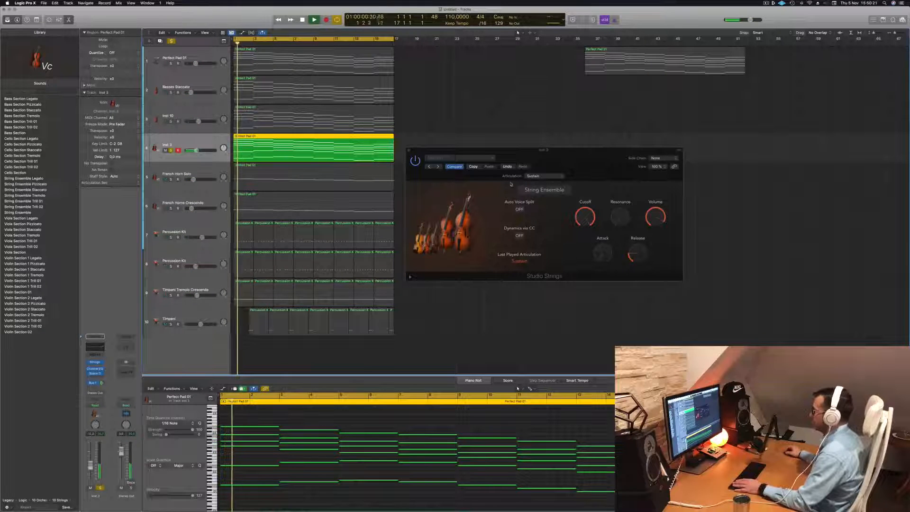
- Switch the Studio Strings instrument to the Singer Songwriter section and stop playback
{"action": "left_click", "coordinate": [547, 190]}
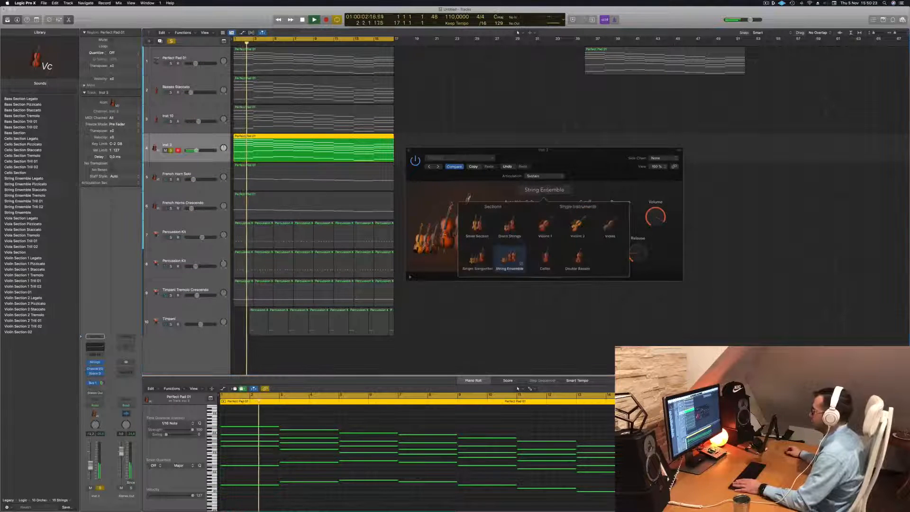
{"action": "left_click", "coordinate": [474, 261]}
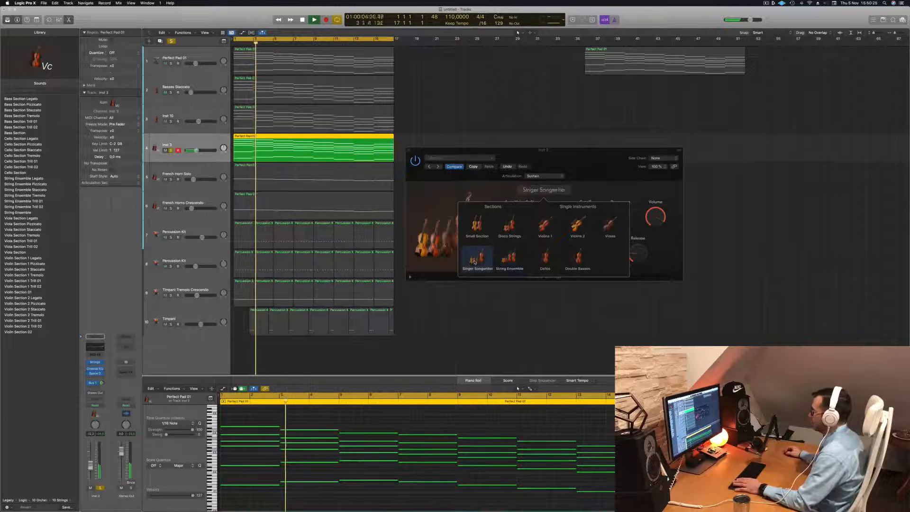
{"action": "left_click", "coordinate": [439, 213]}
{"action": "key", "text": "space"}
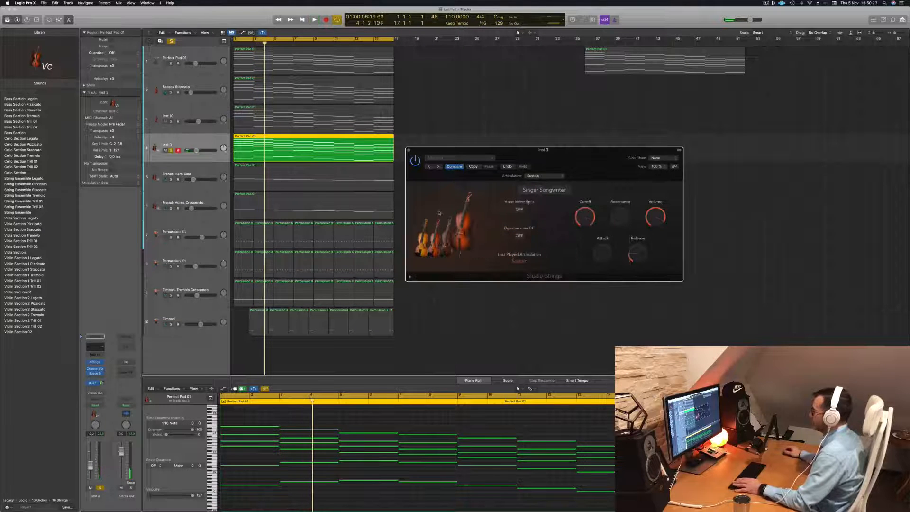
- Audition the soloed Singer Songwriter strings repeatedly from the start
{"action": "key", "text": "Return"}
{"action": "key", "text": "space"}
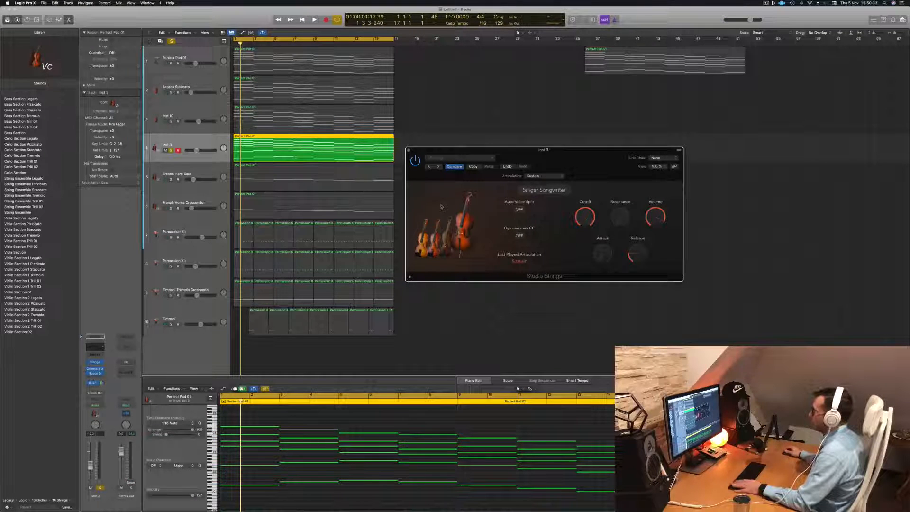
{"action": "key", "text": "Return"}
{"action": "key", "text": "space"}
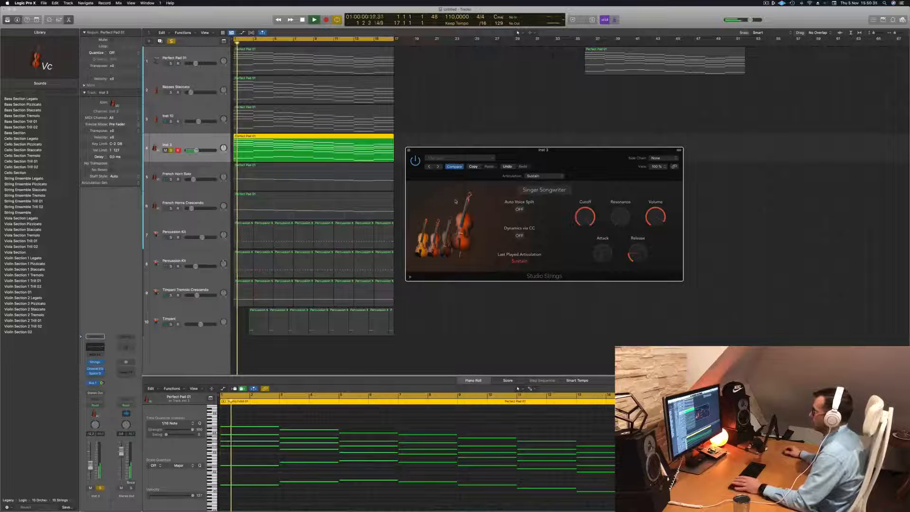
{"action": "left_click", "coordinate": [408, 420]}
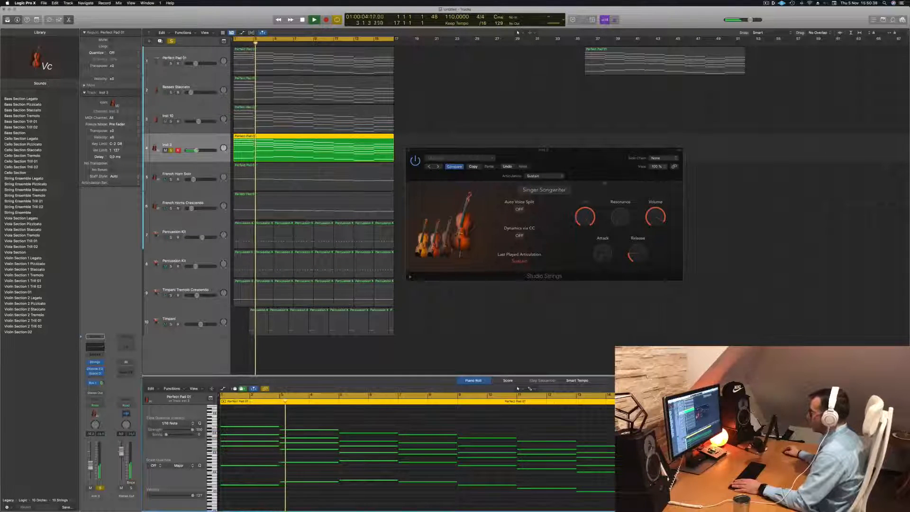
{"action": "key", "text": "Return"}
- Check the extended Studio Strings parameters, collapse them and turn on Auto Voice Split, restarting playback
{"action": "left_click", "coordinate": [411, 278]}
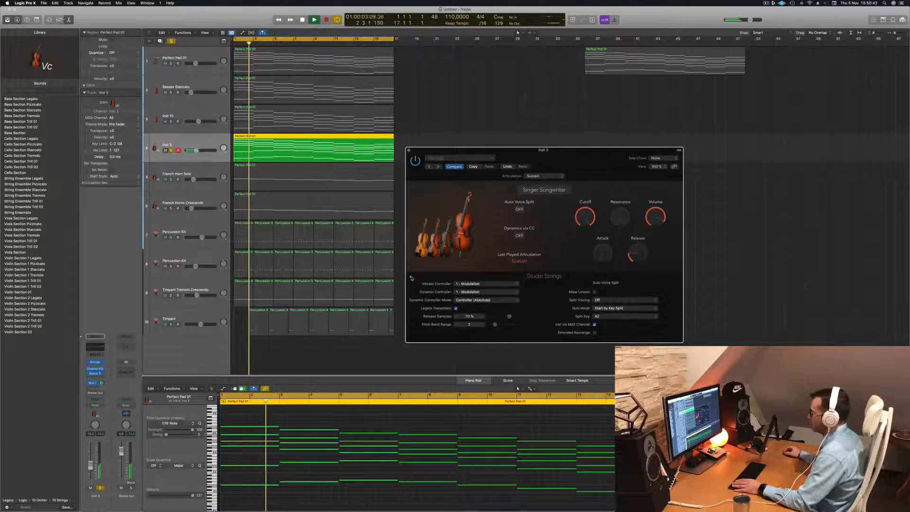
{"action": "left_click", "coordinate": [410, 278]}
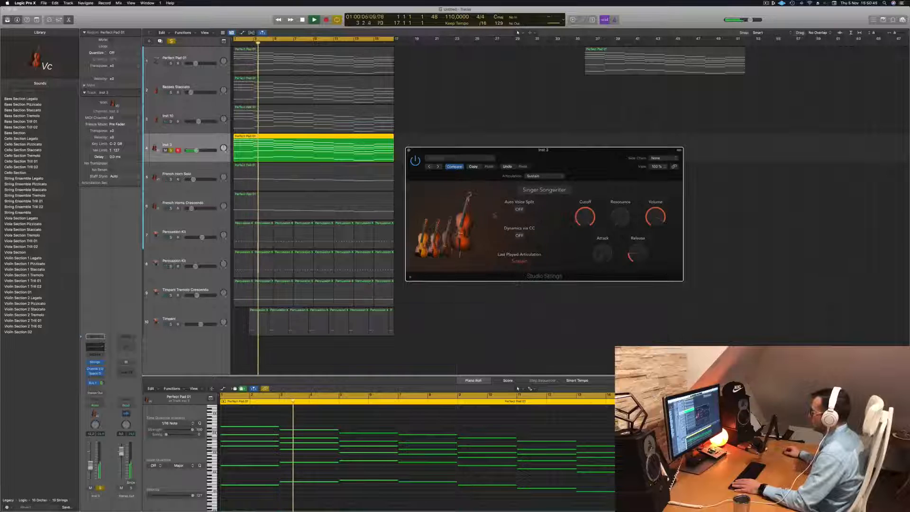
{"action": "left_click", "coordinate": [519, 209]}
{"action": "key", "text": "Return"}
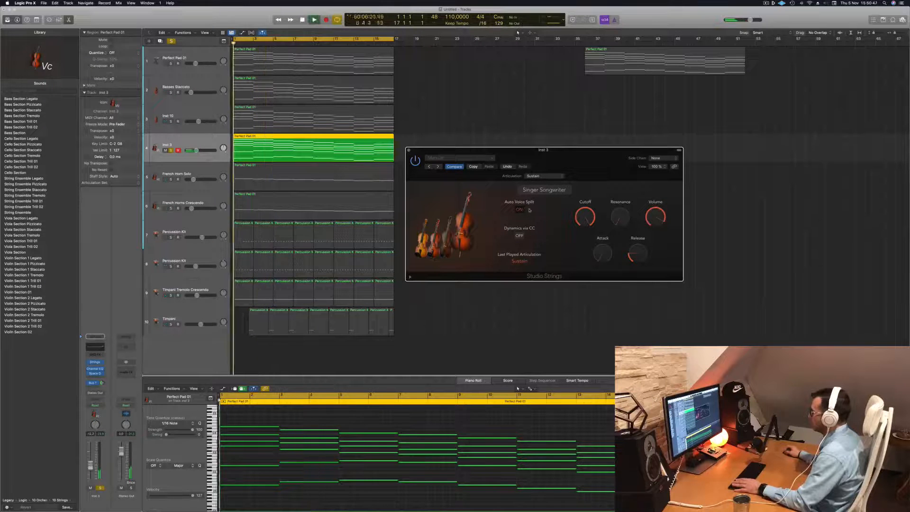
- Try Dynamics via CC in Studio Strings while replaying the soloed part and repositioning the instrument window
{"action": "left_click_drag", "start_coordinate": [594, 160], "coordinate": [575, 133]}
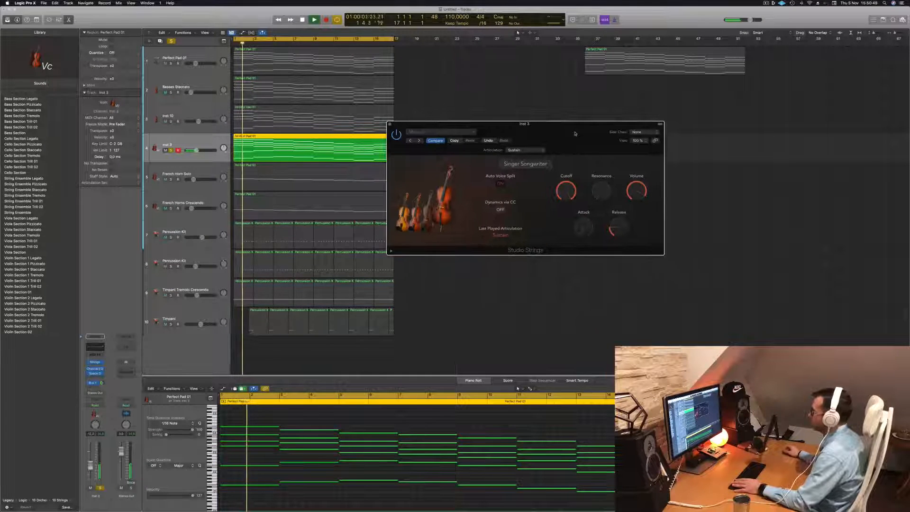
{"action": "left_click", "coordinate": [500, 210]}
{"action": "key", "text": "Return"}
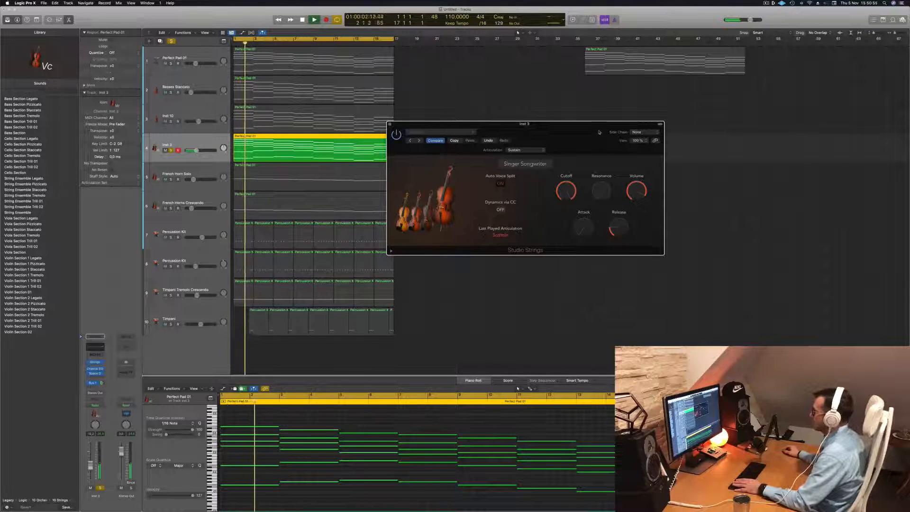
{"action": "left_click_drag", "start_coordinate": [599, 132], "coordinate": [631, 113]}
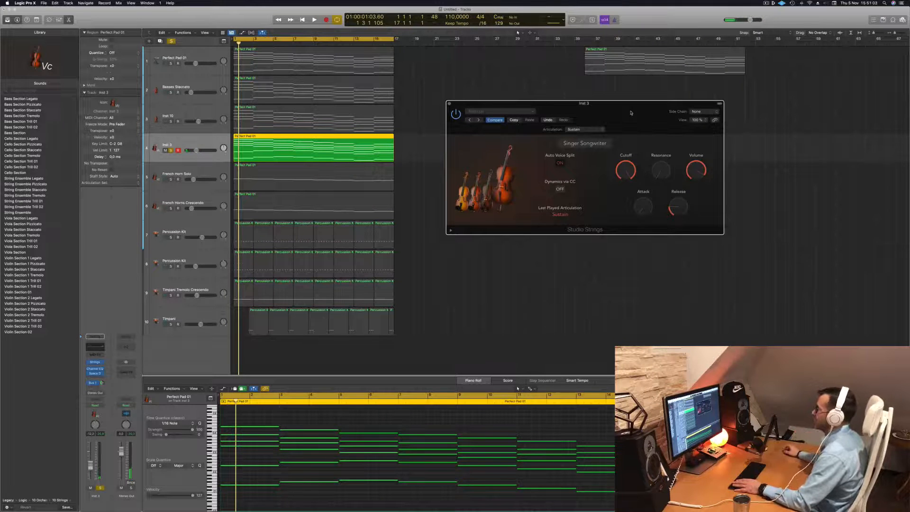
{"action": "left_click_drag", "start_coordinate": [631, 112], "coordinate": [609, 127]}
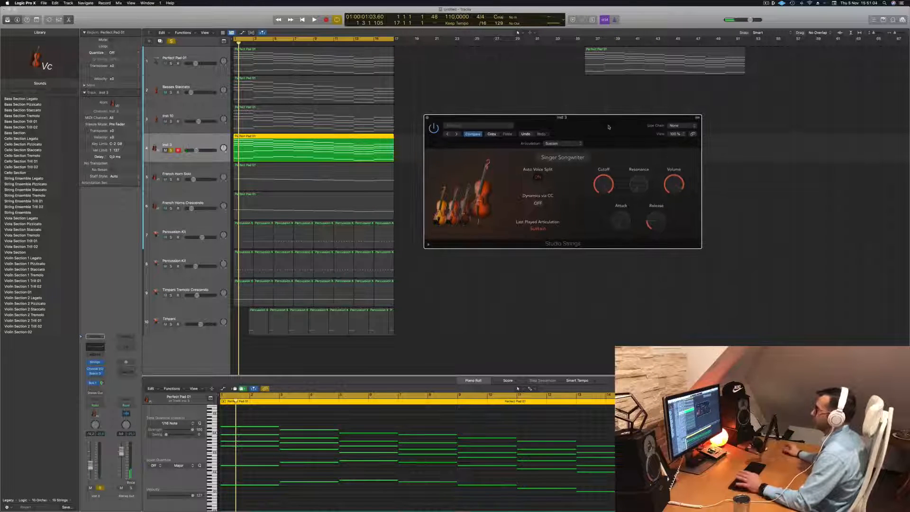
- Turn off solo on the Inst 3 strings track and play the full arrangement
{"action": "left_click", "coordinate": [203, 141]}
{"action": "left_click", "coordinate": [171, 151]}
{"action": "key", "text": "space"}
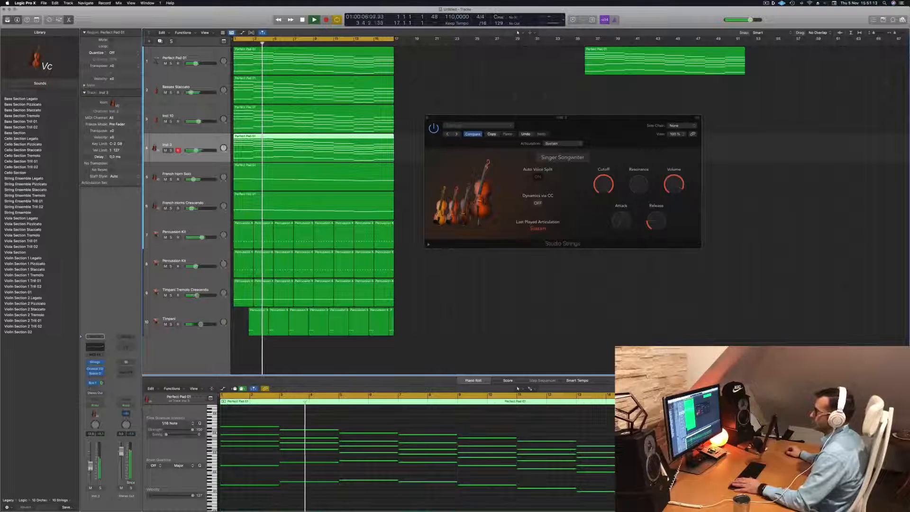
- Replay the full mix from the start, close the Studio Strings window and zoom out the arrangement
{"action": "left_click_drag", "start_coordinate": [589, 117], "coordinate": [627, 114]}
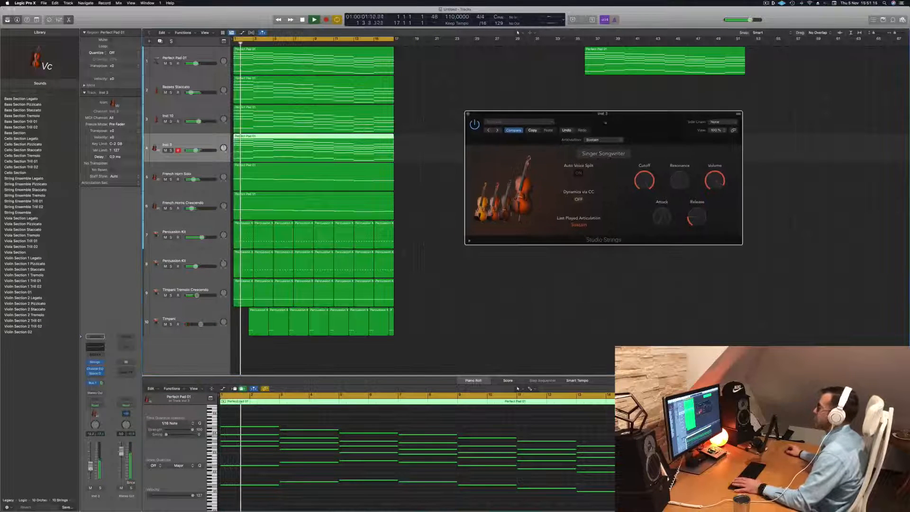
{"action": "key", "text": "space"}
{"action": "key", "text": "space"}
{"action": "left_click", "coordinate": [466, 114]}
{"action": "scroll", "coordinate": [441, 188], "scroll_direction": "left", "scroll_amount": 5}
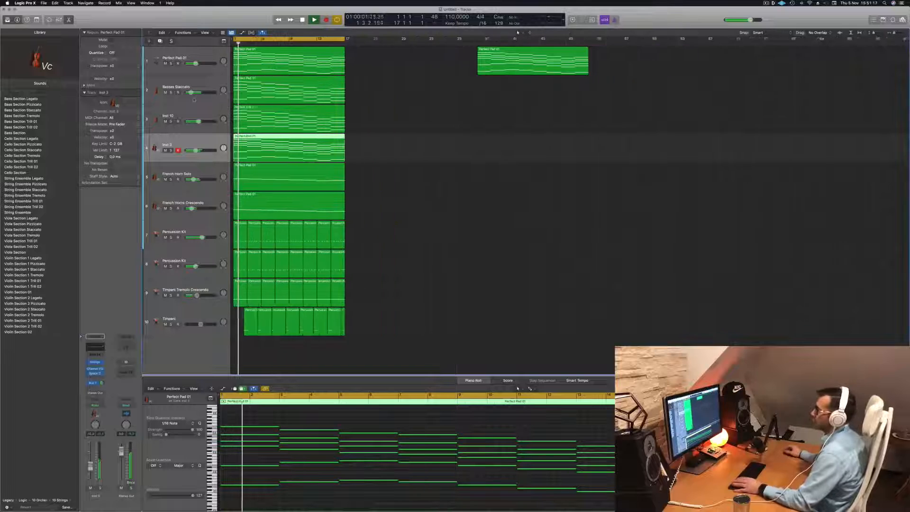
{"action": "key", "text": "space"}
{"action": "key", "text": "space"}
- Solo-check the Inst 10 synth track, turn its solo off, replay from the start and select the track
{"action": "left_click", "coordinate": [171, 122]}
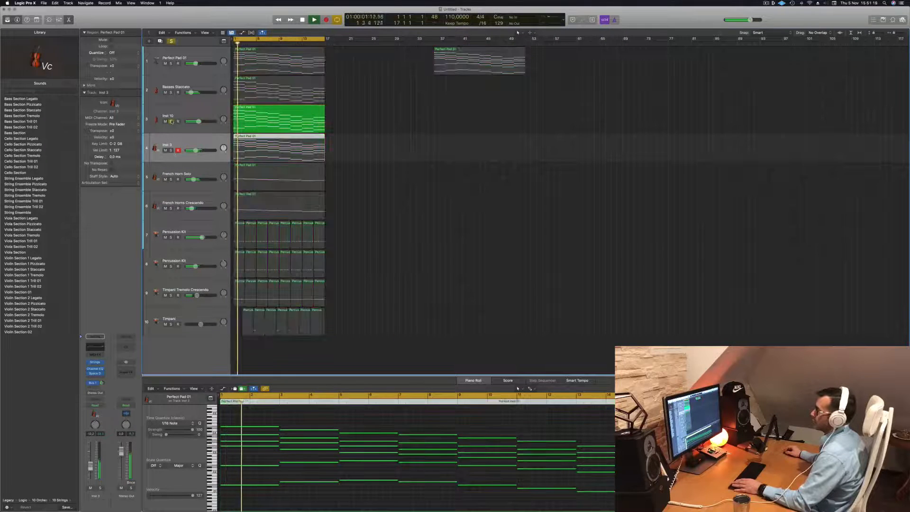
{"action": "left_click", "coordinate": [171, 122]}
{"action": "key", "text": "space"}
{"action": "key", "text": "space"}
{"action": "left_click", "coordinate": [167, 126]}
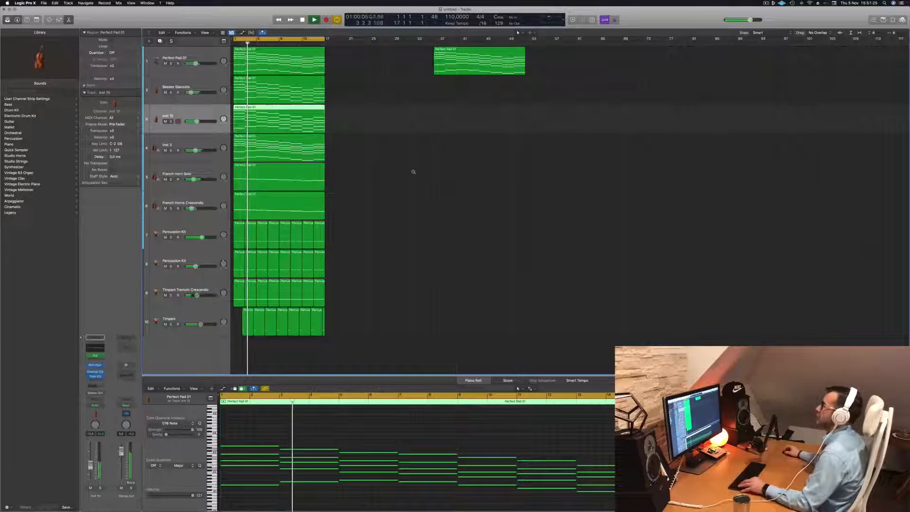
- Listen to the full arrangement, select the Perfect Pad 01 track, clear the region selection and restart playback
{"action": "scroll", "coordinate": [413, 172], "scroll_direction": "up", "scroll_amount": 5}
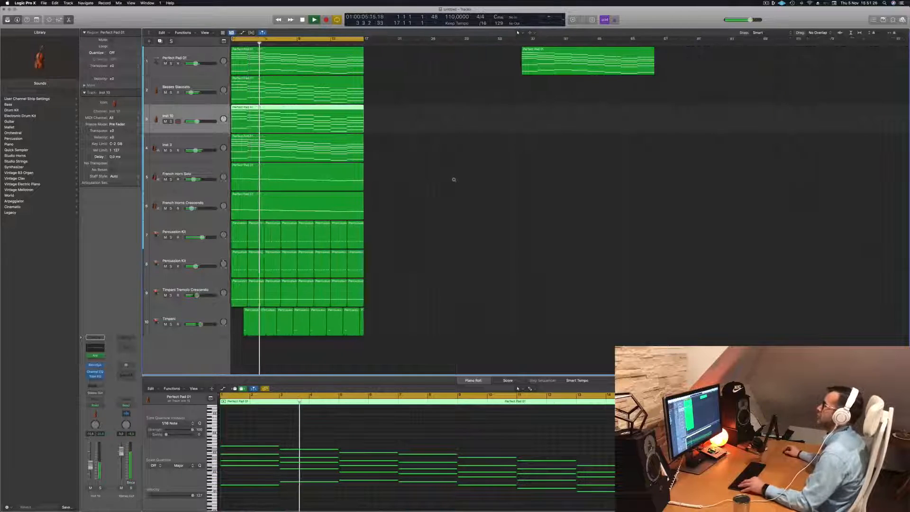
{"action": "left_click", "coordinate": [457, 216]}
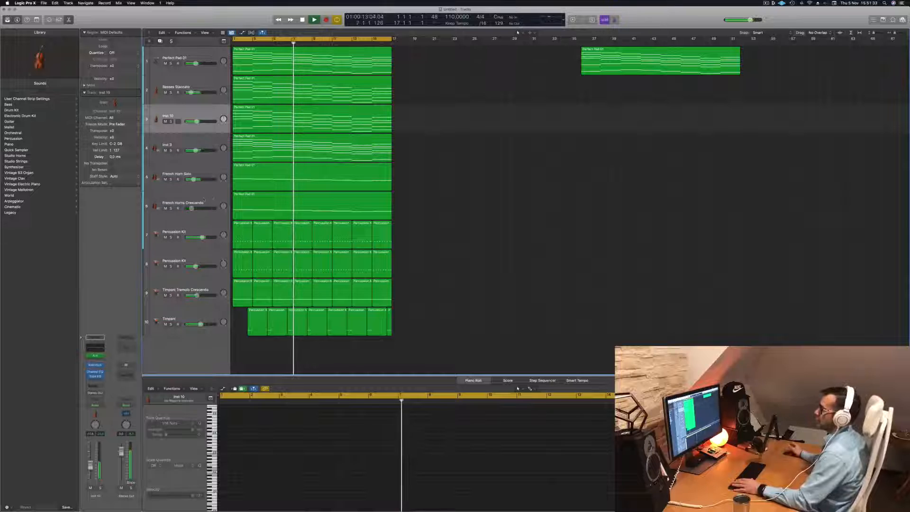
{"action": "left_click", "coordinate": [208, 201]}
{"action": "key", "text": "Return"}
{"action": "left_click", "coordinate": [169, 50]}
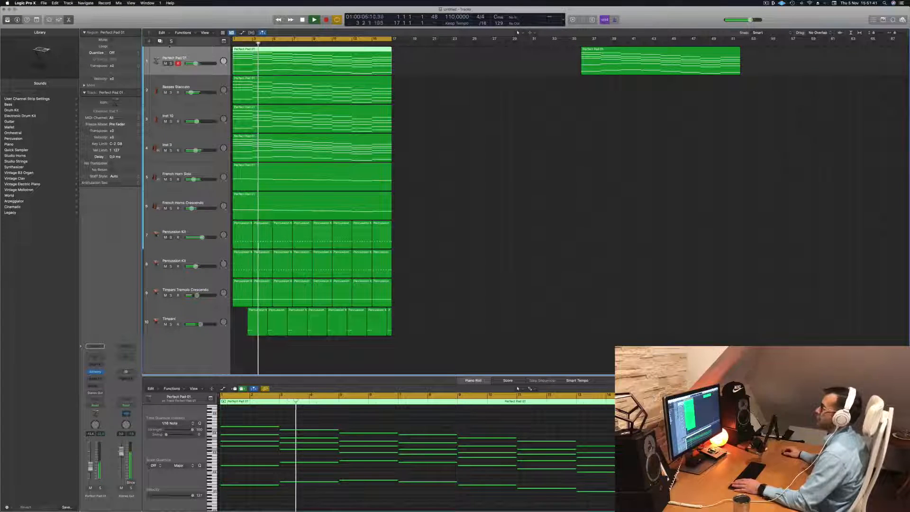
{"action": "left_click", "coordinate": [459, 109]}
{"action": "key", "text": "Return"}
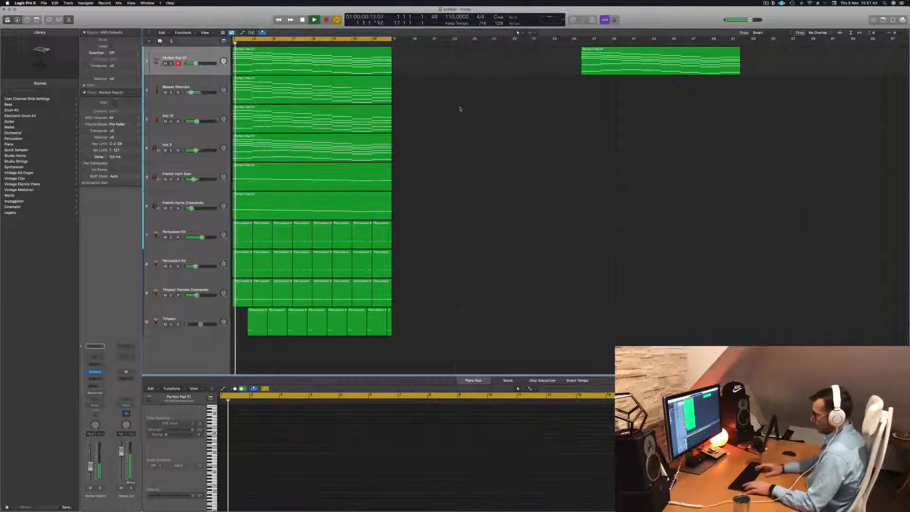
- Repeat the 16-bar section on all tracks directly after itself and extend the cycle range to bar 33
{"action": "key", "text": "ctrl+super+r"}
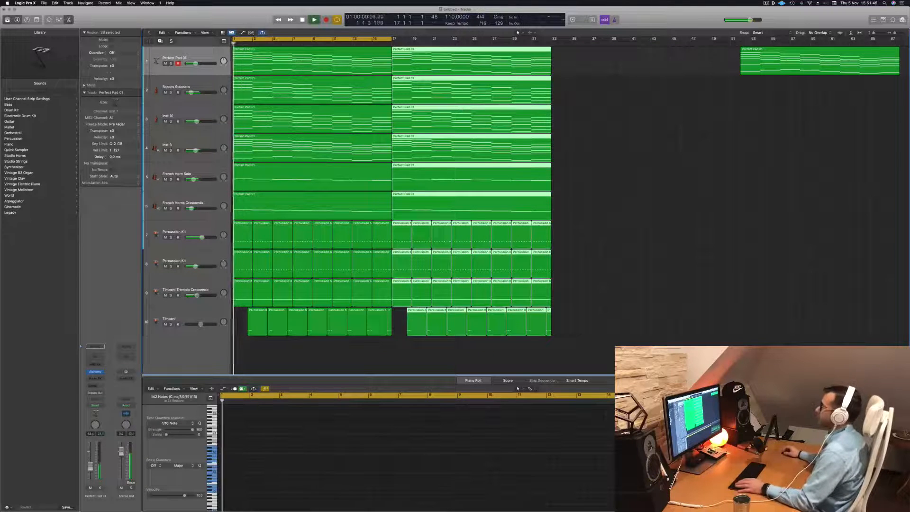
{"action": "left_click_drag", "start_coordinate": [391, 39], "coordinate": [551, 39]}
{"action": "left_click", "coordinate": [207, 58]}
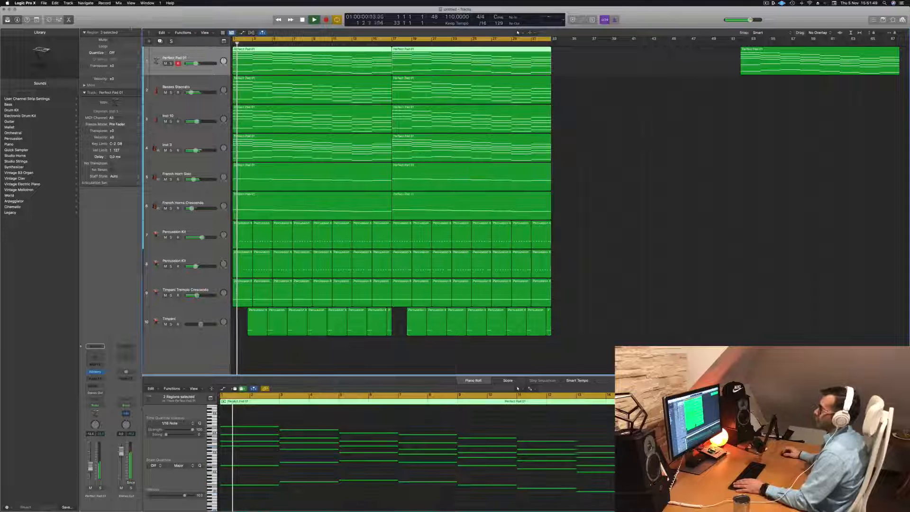
- Duplicate the Perfect Pad 01 track and add a send to Bus 1 on the new, empty track
{"action": "key", "text": "super+d"}
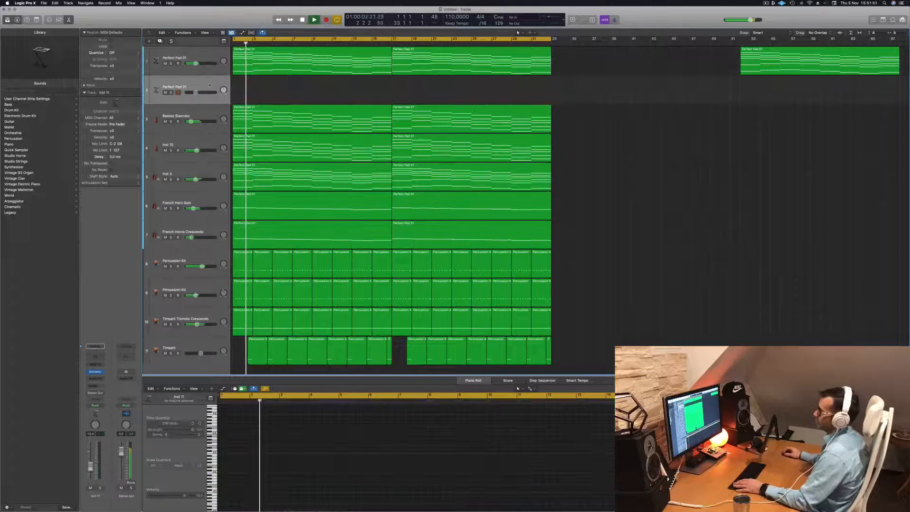
{"action": "left_click", "coordinate": [95, 385]}
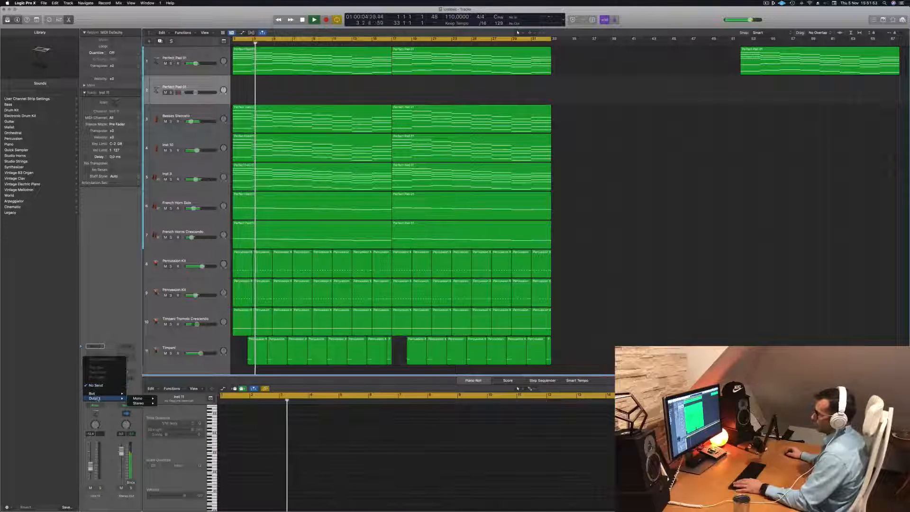
{"action": "mouse_move", "coordinate": [100, 396]}
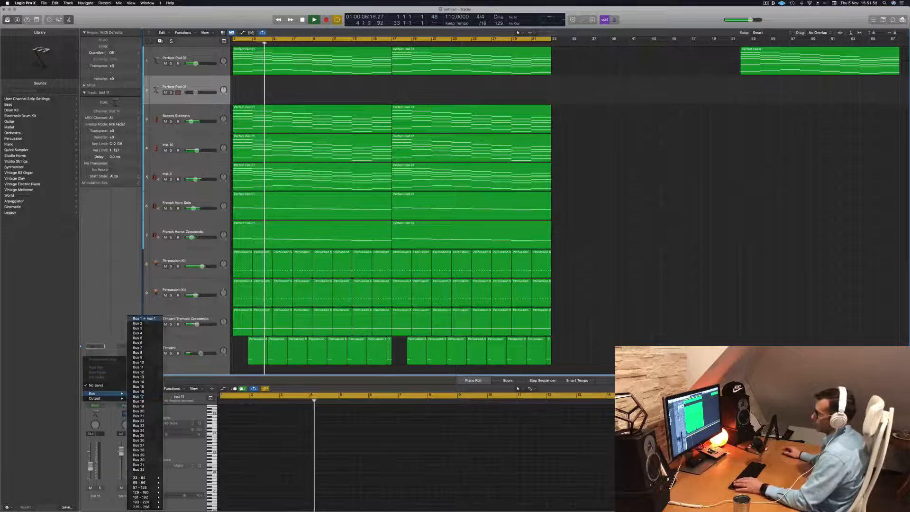
{"action": "left_click", "coordinate": [151, 318]}
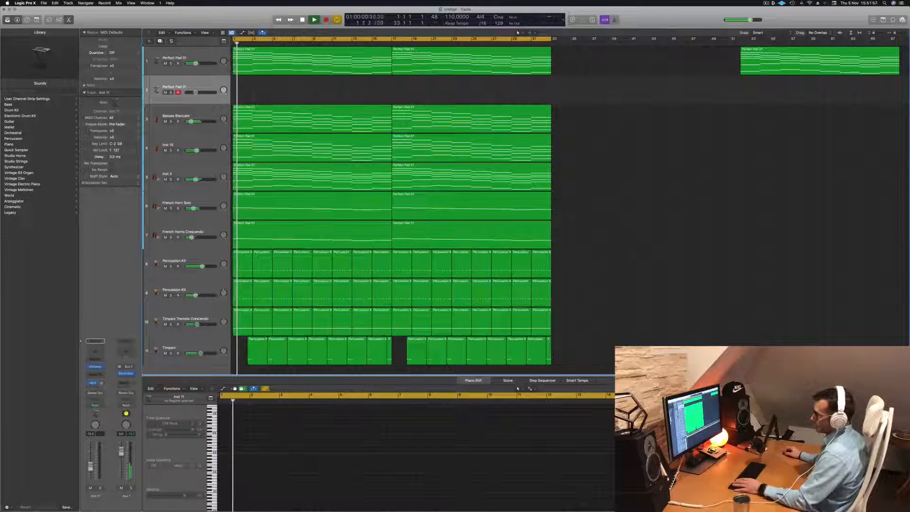
- Bring up the new track's Alchemy synth and filter its presets to the Pads category and Fast Attack subcategory
{"action": "key", "text": "space"}
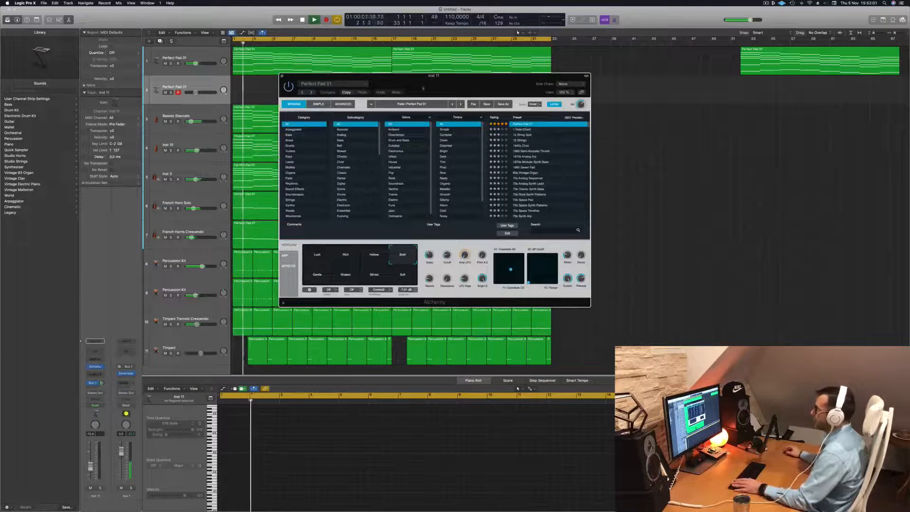
{"action": "left_click_drag", "start_coordinate": [423, 88], "coordinate": [401, 90]}
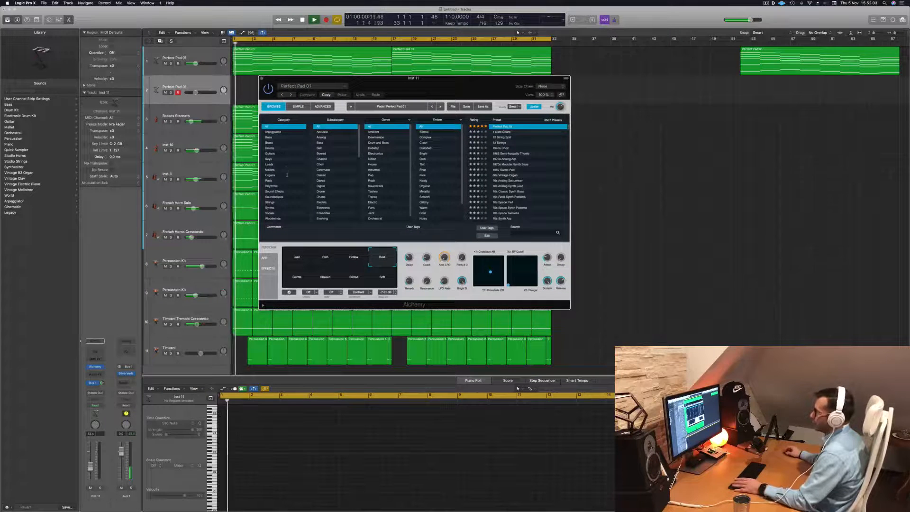
{"action": "left_click", "coordinate": [276, 181]}
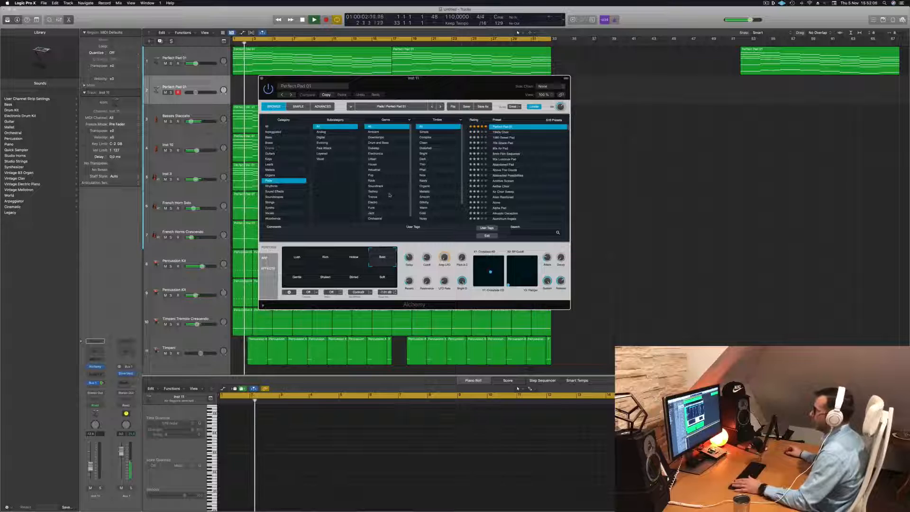
{"action": "scroll", "coordinate": [422, 192], "scroll_direction": "down", "scroll_amount": 2}
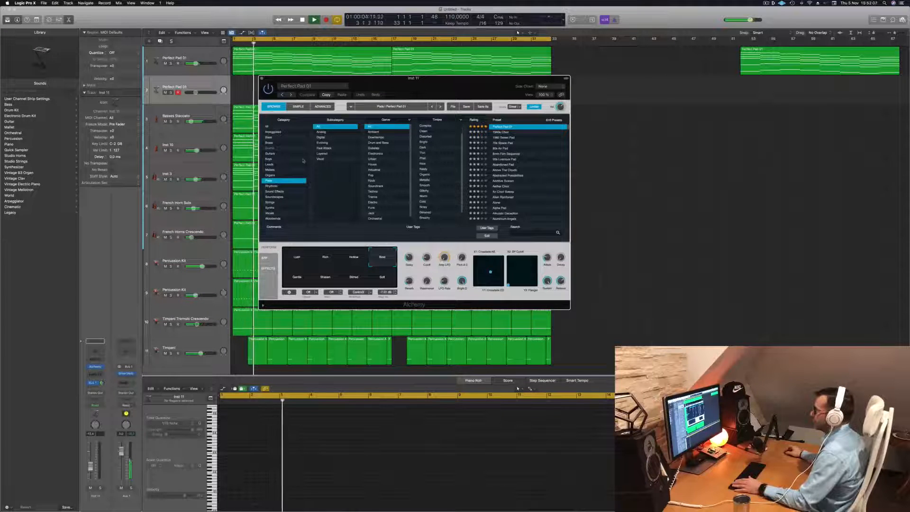
{"action": "left_click", "coordinate": [323, 147]}
{"action": "left_click_drag", "start_coordinate": [431, 86], "coordinate": [495, 129]}
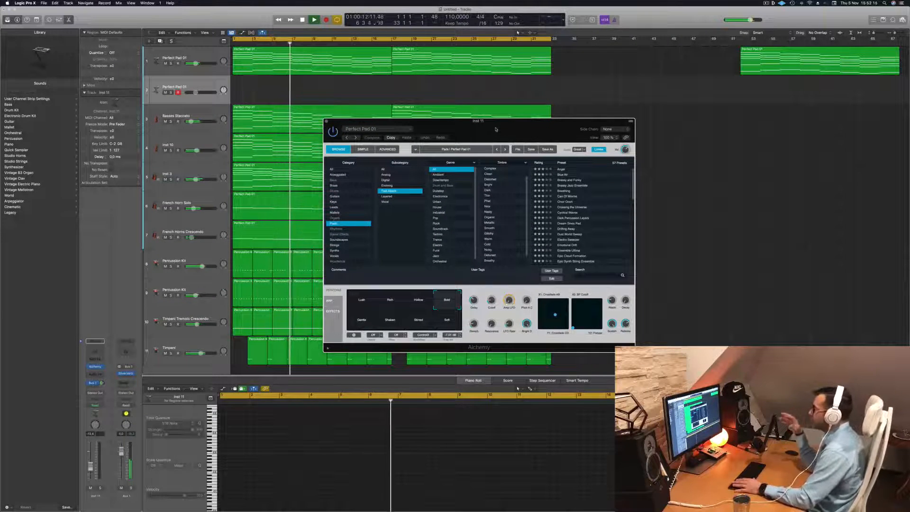
- Load the Breathing preset in Alchemy with playback stopped and show the Musical Typing keyboard for playing it
{"action": "key", "text": "space"}
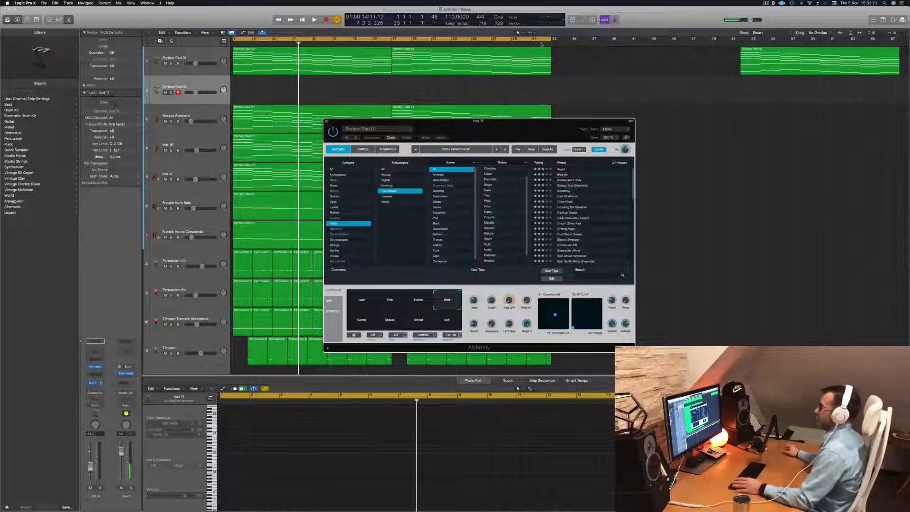
{"action": "key", "text": "space"}
{"action": "left_click_drag", "start_coordinate": [518, 126], "coordinate": [446, 134]}
{"action": "key", "text": "space"}
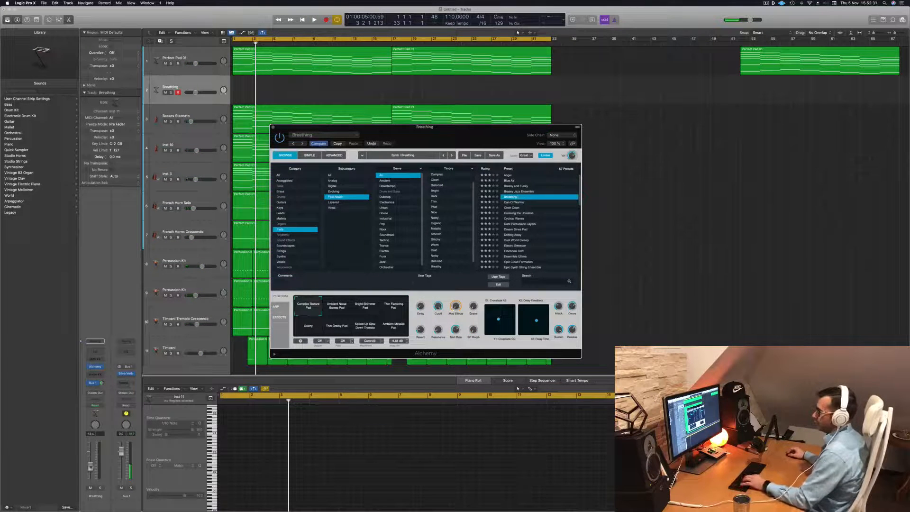
{"action": "key", "text": "f"}
{"action": "key", "text": "f"}
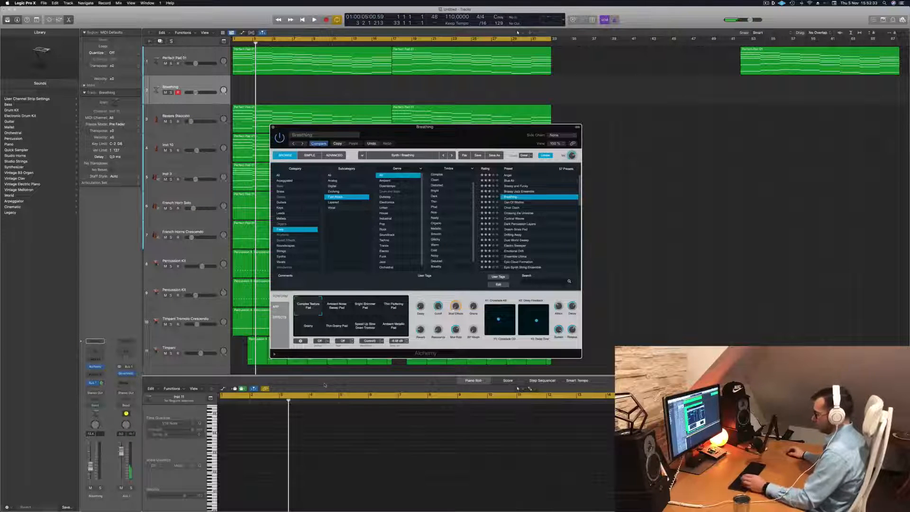
{"action": "key", "text": "super+k"}
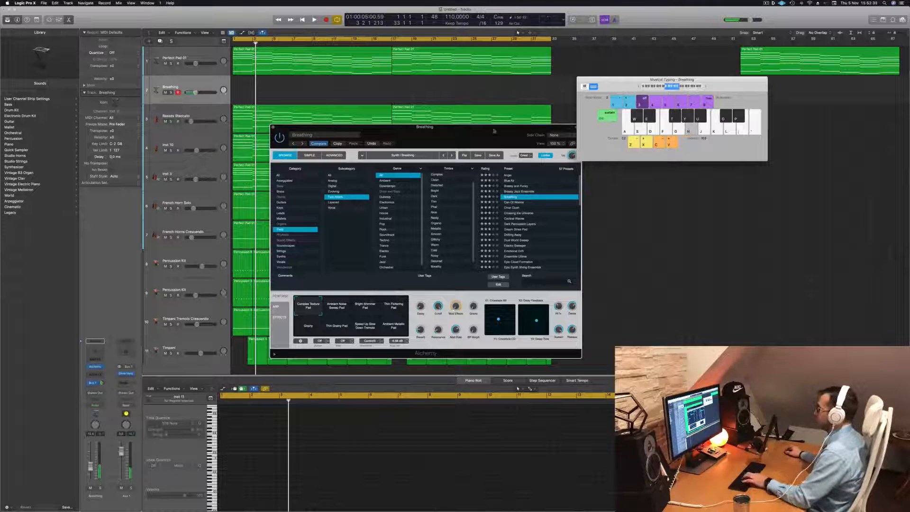
{"action": "left_click_drag", "start_coordinate": [494, 130], "coordinate": [605, 165]}
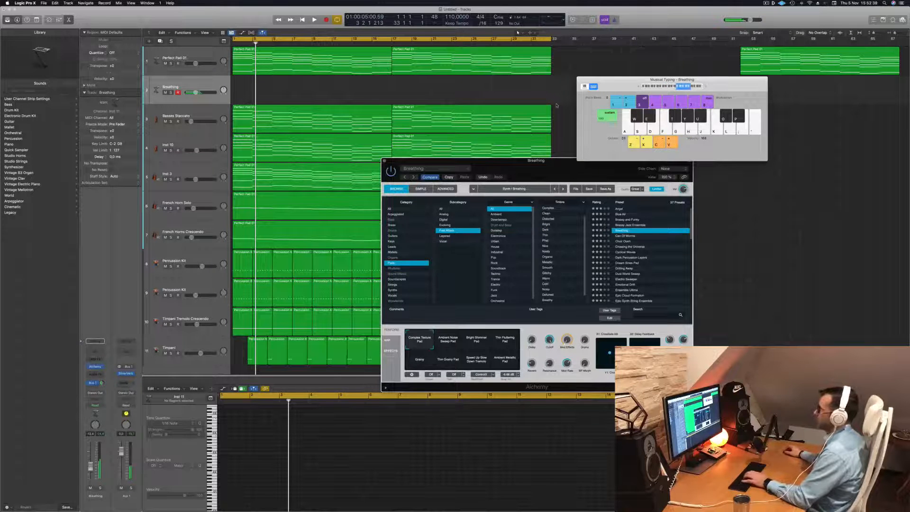
- Play the arrangement from the start, raise the Breathing track slightly and try its Ambient Noise Sweep Pad and Bright Shimmer Pad variations
{"action": "key", "text": "Return"}
{"action": "key", "text": "space"}
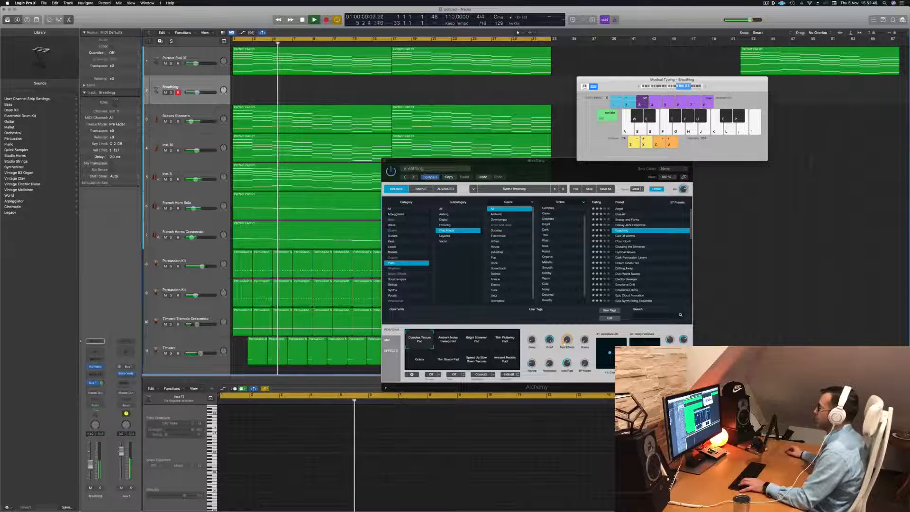
{"action": "left_click_drag", "start_coordinate": [536, 160], "coordinate": [566, 143]}
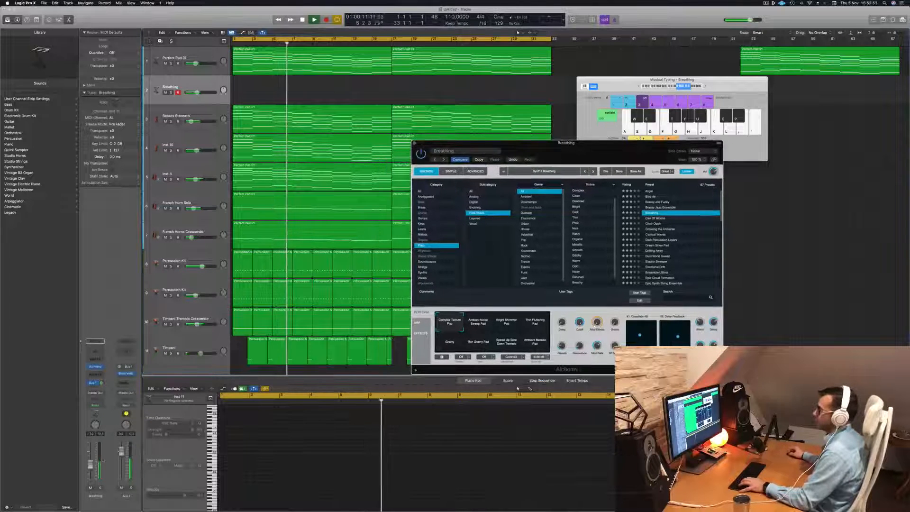
{"action": "left_click_drag", "start_coordinate": [92, 463], "coordinate": [95, 459]}
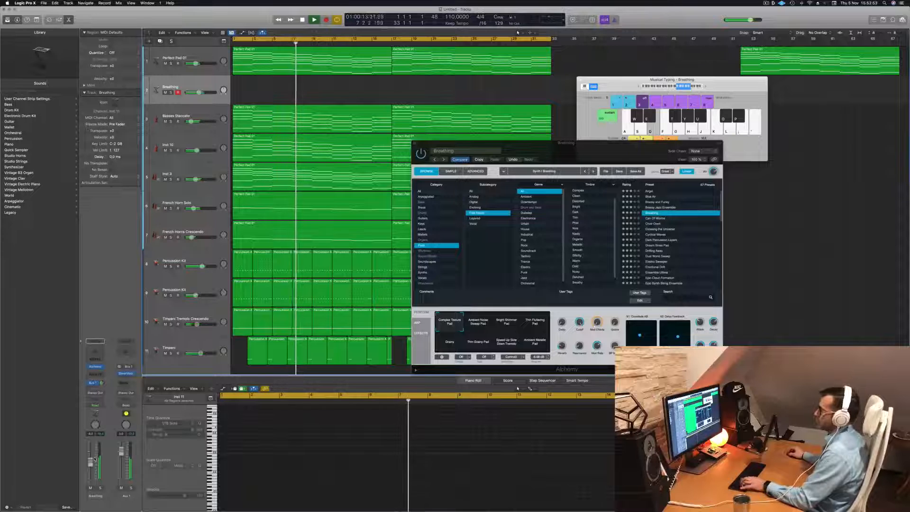
{"action": "left_click", "coordinate": [481, 327]}
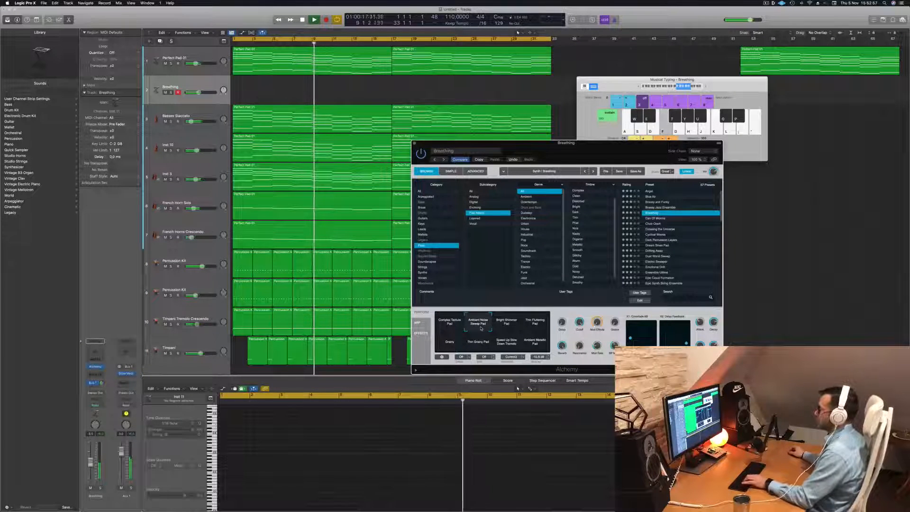
{"action": "left_click", "coordinate": [508, 324]}
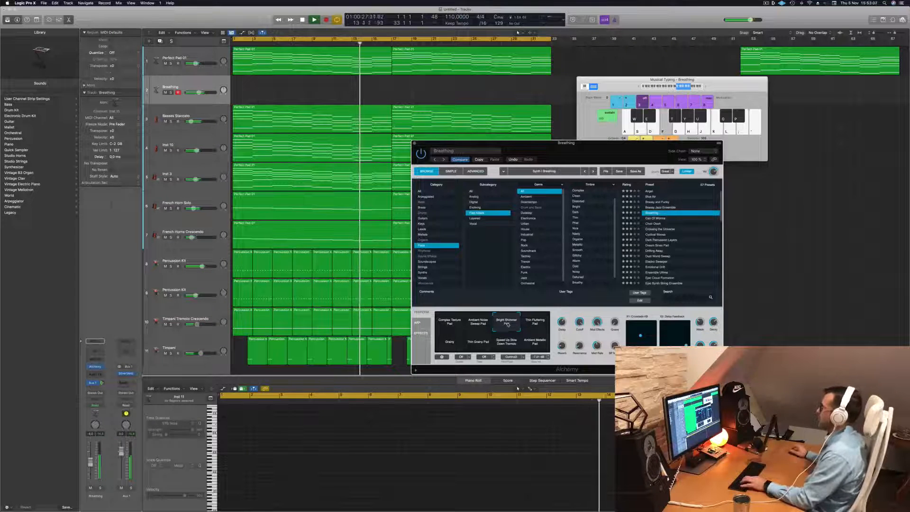
- Load the 90s Luscious Pad preset in Alchemy and arrange the synth and Musical Typing windows clear of each other
{"action": "scroll", "coordinate": [657, 194], "scroll_direction": "up", "scroll_amount": 1}
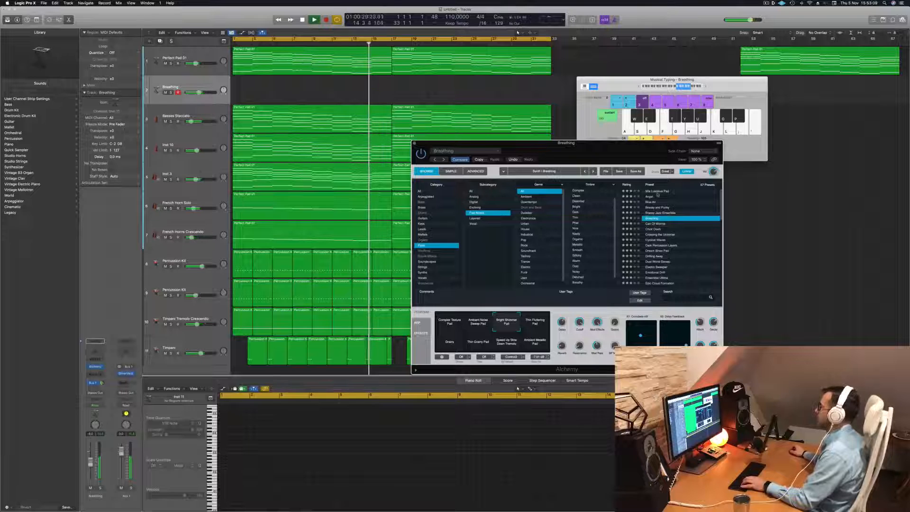
{"action": "left_click", "coordinate": [659, 191]}
{"action": "left_click_drag", "start_coordinate": [620, 155], "coordinate": [578, 77]}
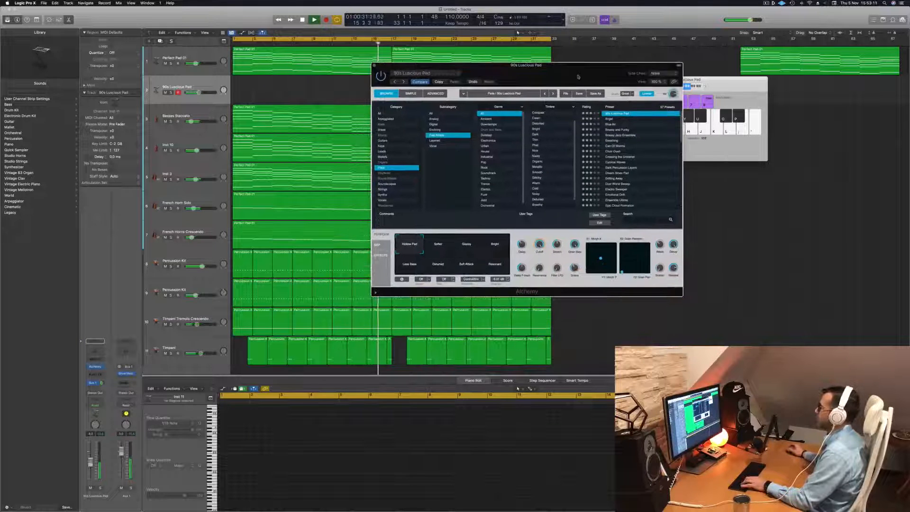
{"action": "left_click_drag", "start_coordinate": [724, 84], "coordinate": [754, 95]}
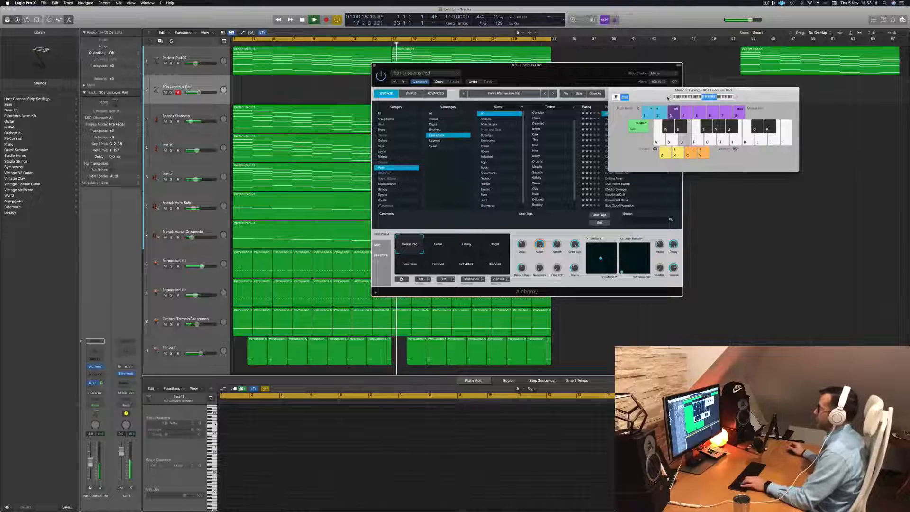
{"action": "left_click_drag", "start_coordinate": [586, 76], "coordinate": [616, 164]}
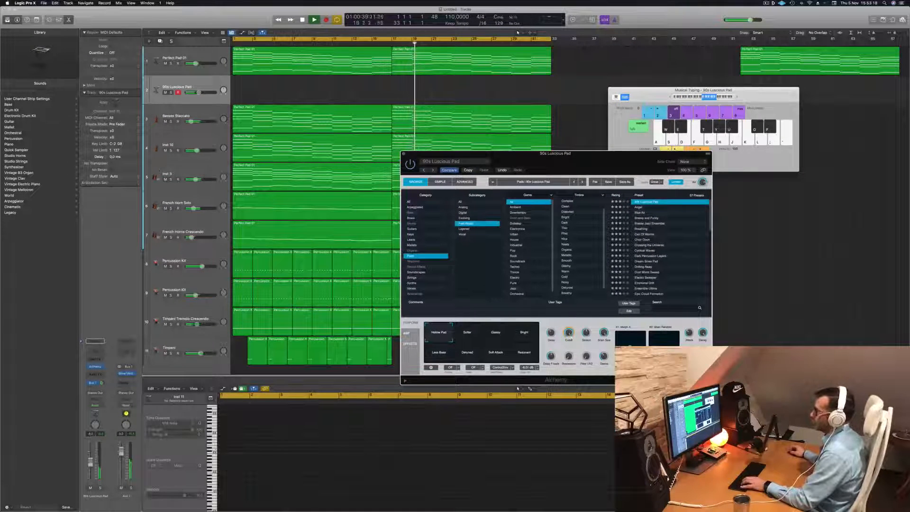
- Mute the Inst 3 strings track, try the Angel pad preset and settle on Blue Air
{"action": "left_click", "coordinate": [165, 180]}
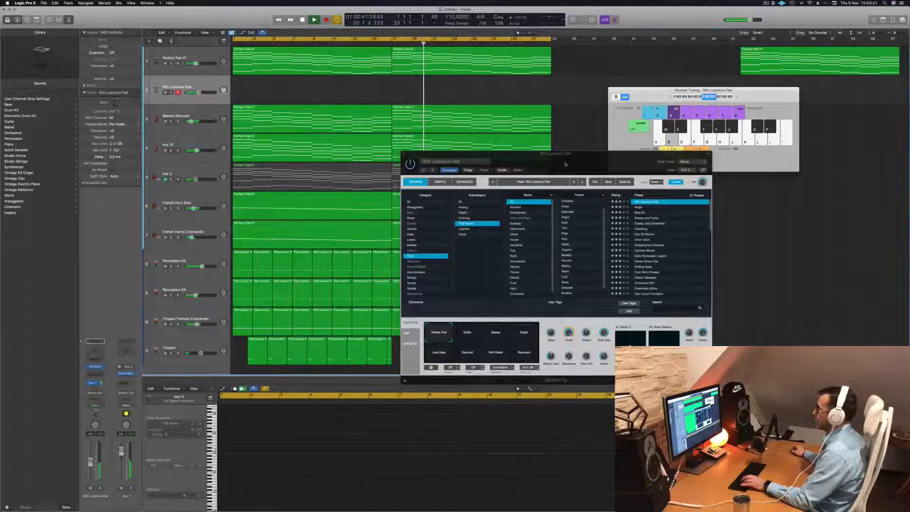
{"action": "left_click_drag", "start_coordinate": [565, 164], "coordinate": [570, 145]}
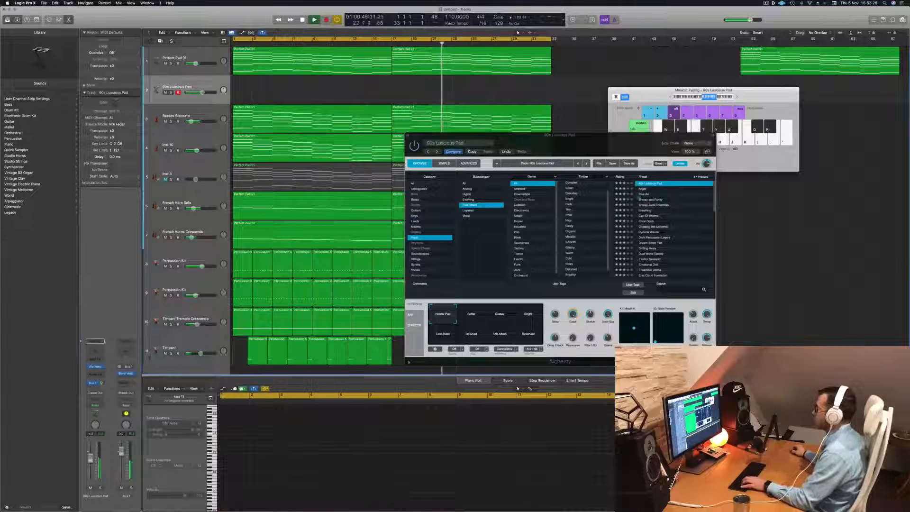
{"action": "left_click", "coordinate": [643, 189]}
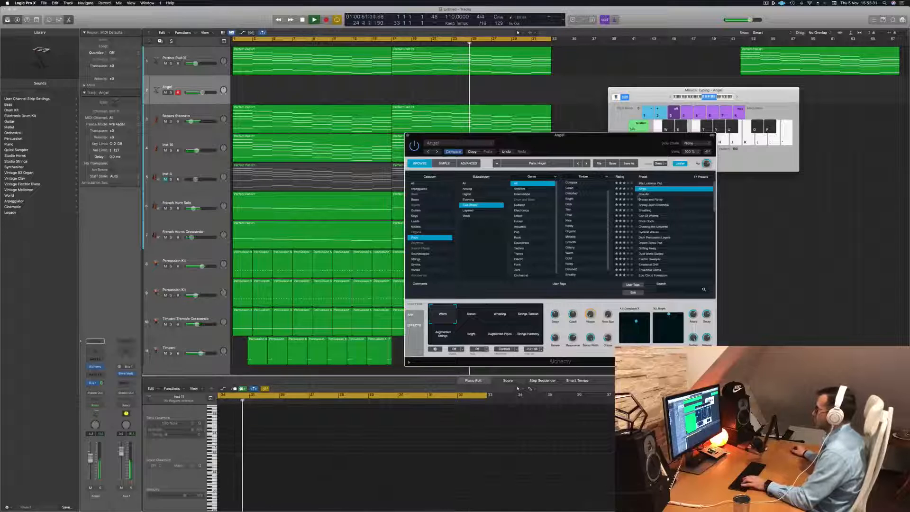
{"action": "left_click", "coordinate": [645, 195]}
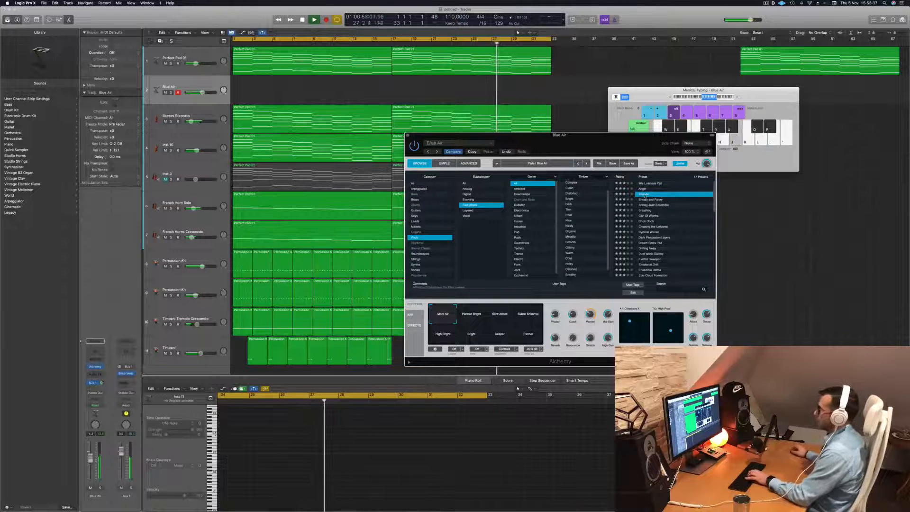
- Unmute the Inst 3 strings track, open its Channel EQ and move the EQ window clear of the track list
{"action": "left_click", "coordinate": [190, 86]}
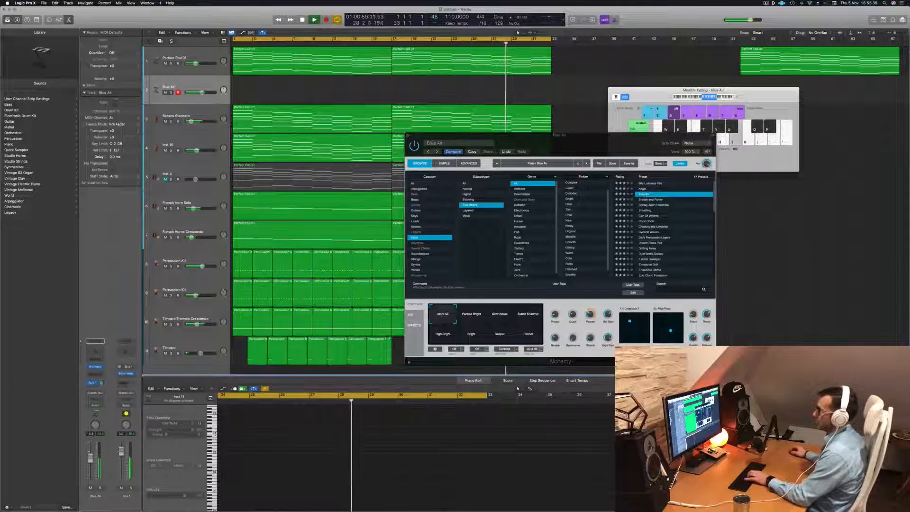
{"action": "left_click", "coordinate": [181, 176]}
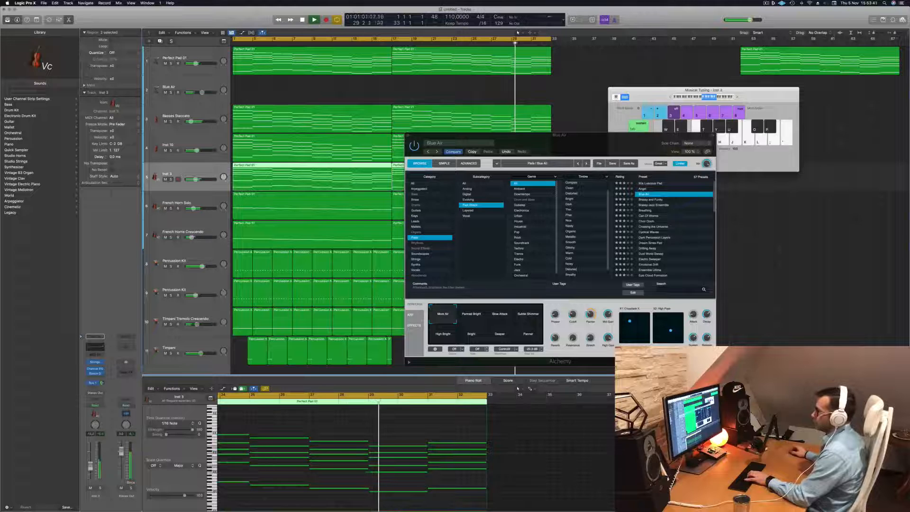
{"action": "left_click", "coordinate": [98, 346]}
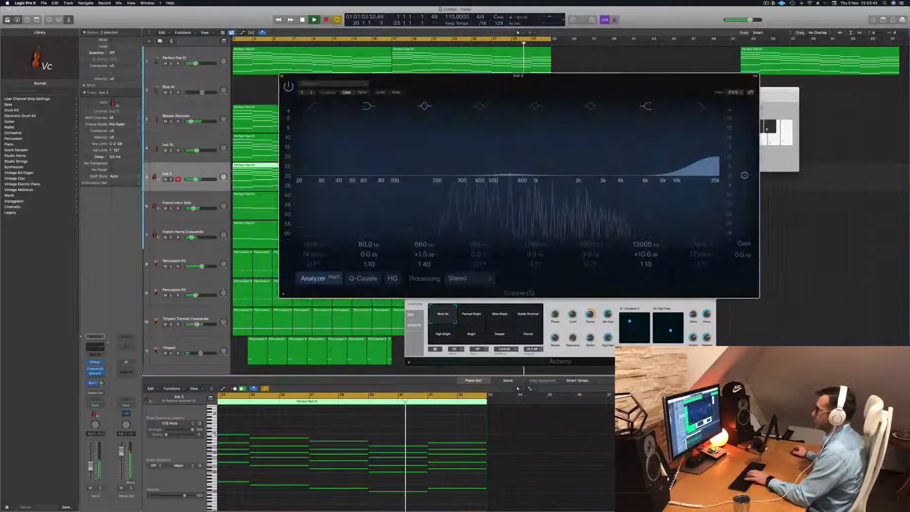
{"action": "left_click_drag", "start_coordinate": [496, 77], "coordinate": [673, 112]}
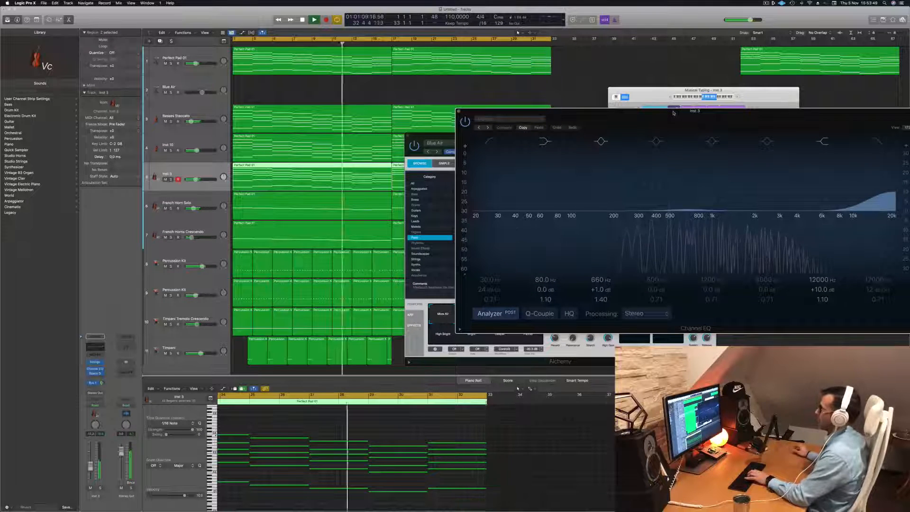
{"action": "left_click_drag", "start_coordinate": [667, 115], "coordinate": [603, 118]}
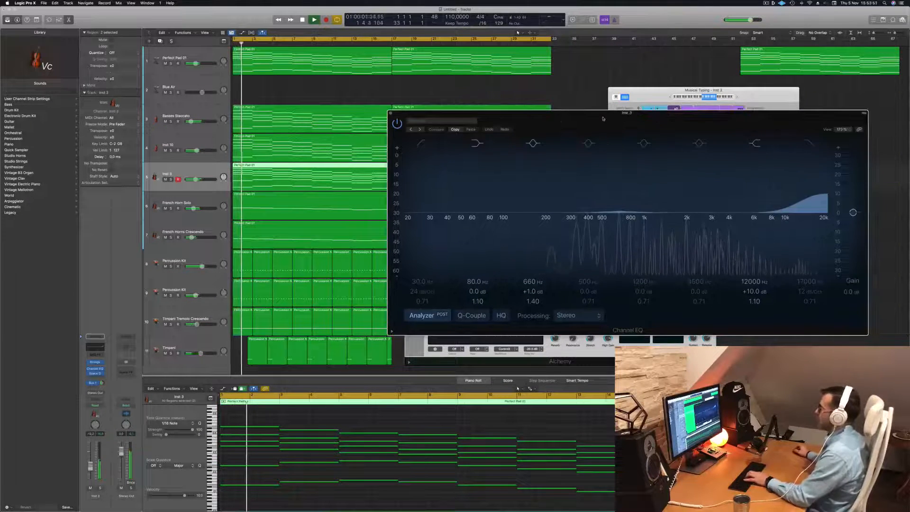
- Move the Channel EQ window below Musical Typing and record a live melody on the Blue Air track from about bar 19 to bar 33
{"action": "left_click", "coordinate": [210, 84]}
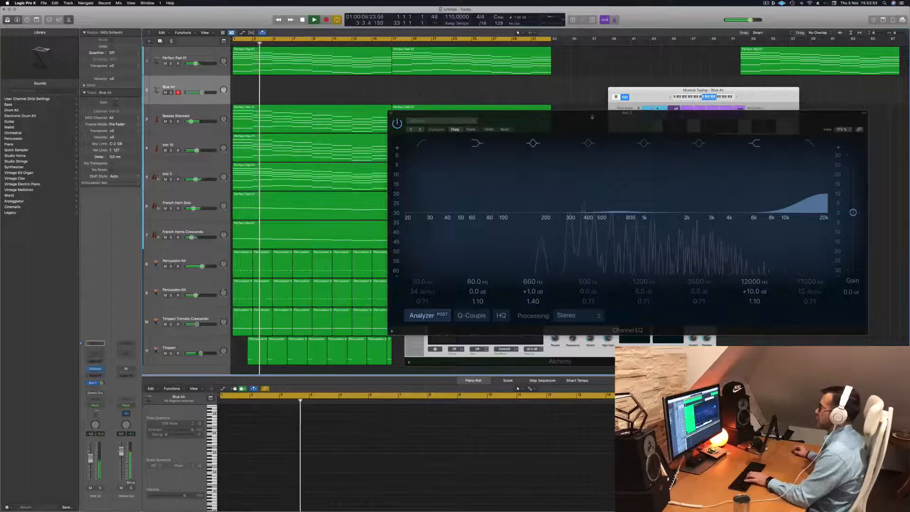
{"action": "left_click_drag", "start_coordinate": [592, 116], "coordinate": [586, 169]}
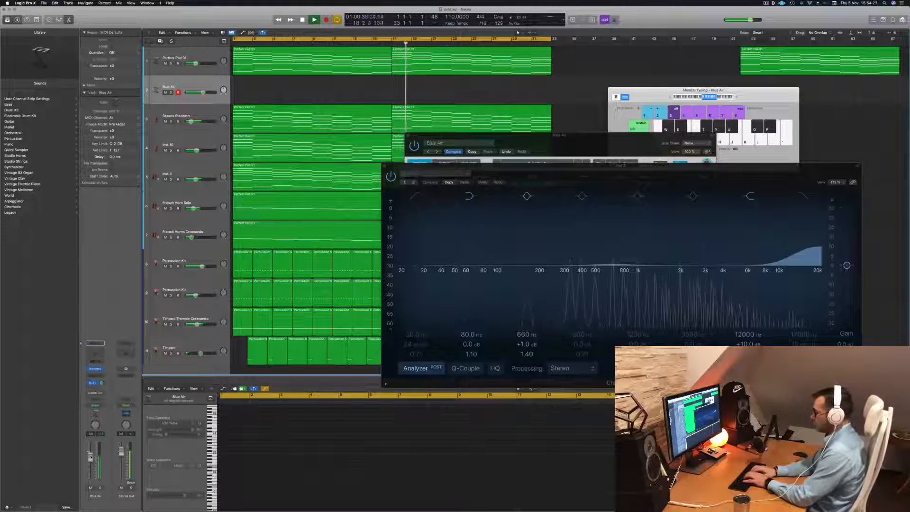
{"action": "key", "text": "r"}
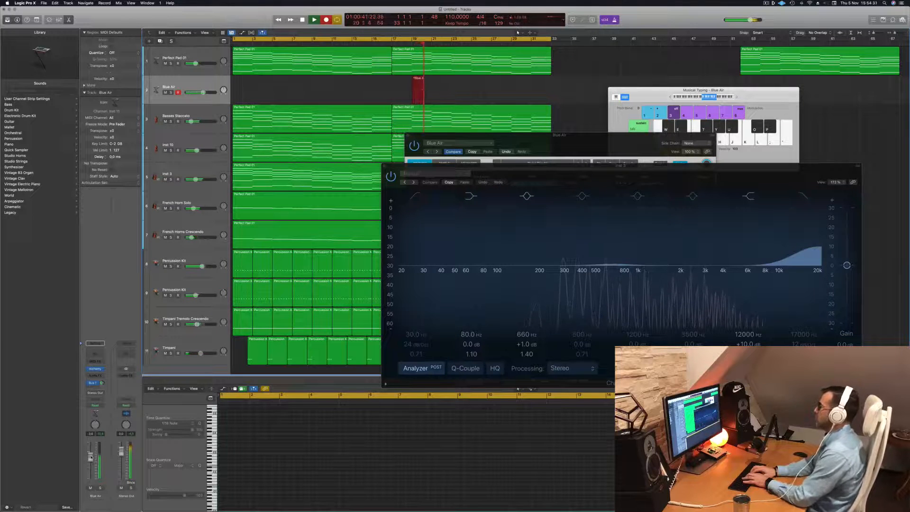
{"action": "key", "text": "semicolon"}
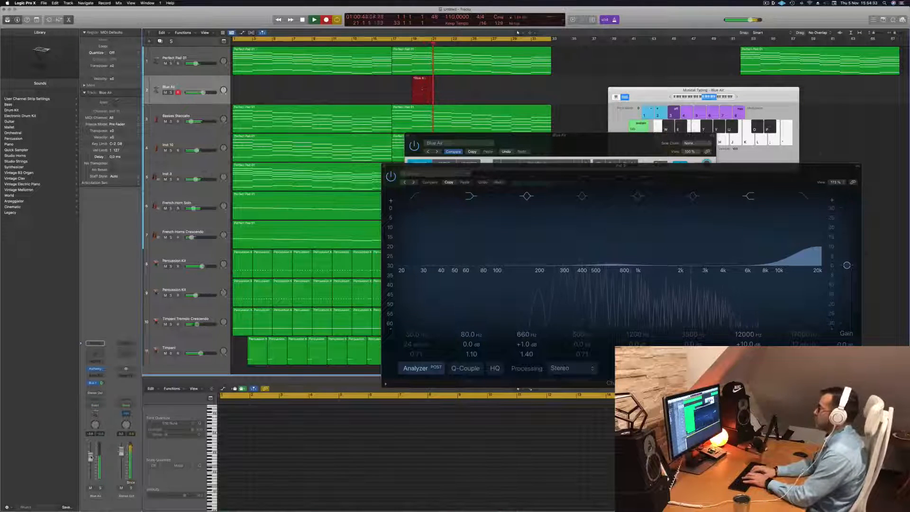
{"action": "key", "text": "h"}
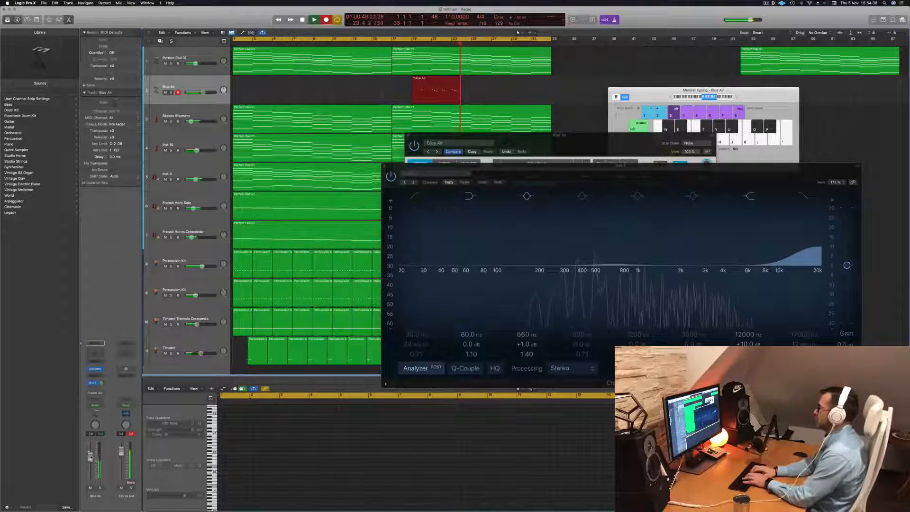
{"action": "key", "text": "h"}
{"action": "key", "text": "j"}
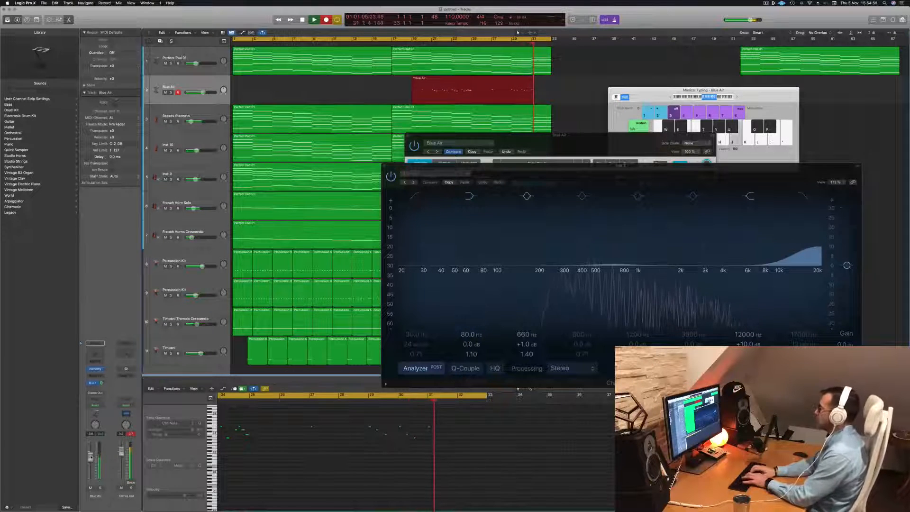
{"action": "key", "text": "semicolon"}
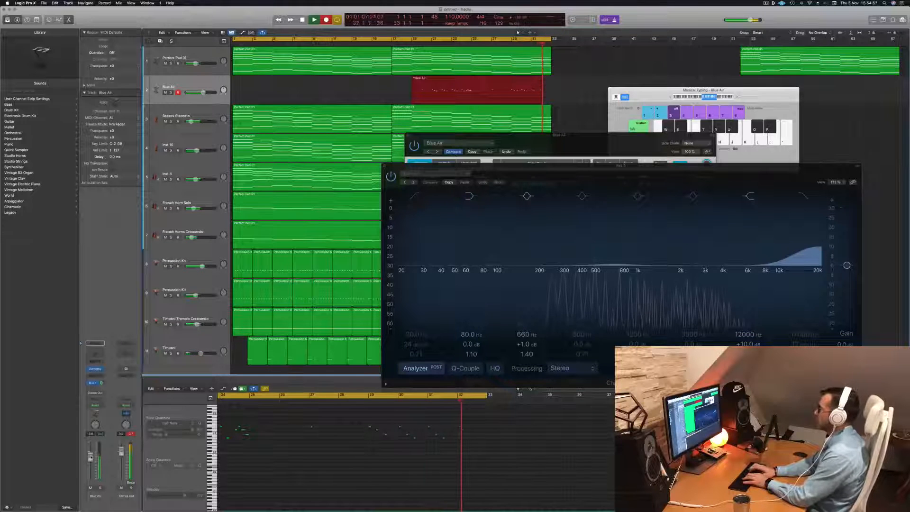
{"action": "key", "text": "l"}
{"action": "key", "text": "h"}
{"action": "key", "text": "j"}
{"action": "key", "text": "j"}
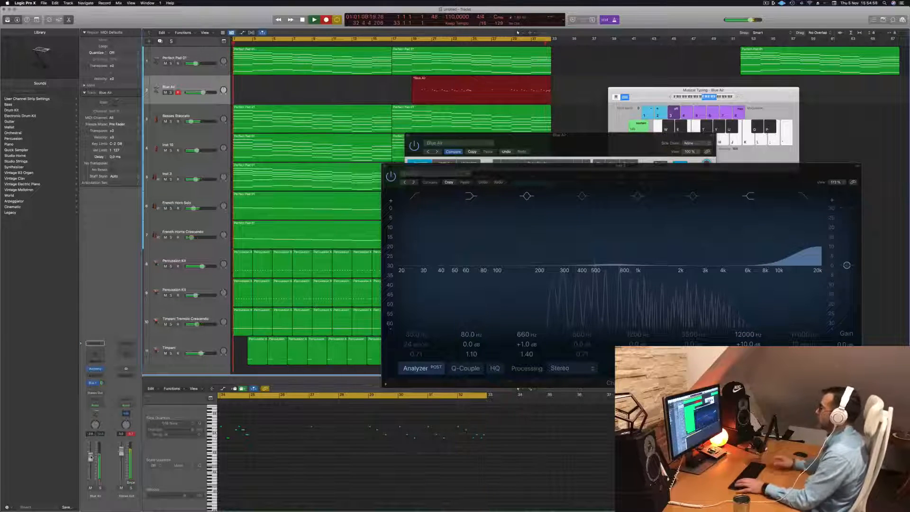
{"action": "key", "text": "space"}
{"action": "key", "text": "Return"}
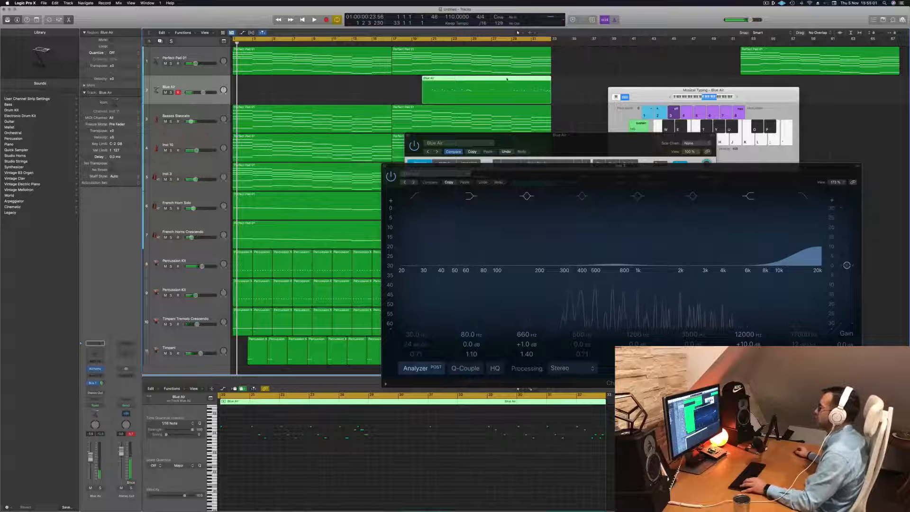
- Split the recorded Blue Air region at bar 29, delete the part before the split and move the four-bar remainder to bar 1
{"action": "double_click", "coordinate": [511, 79], "text": "super"}
{"action": "left_click", "coordinate": [493, 79]}
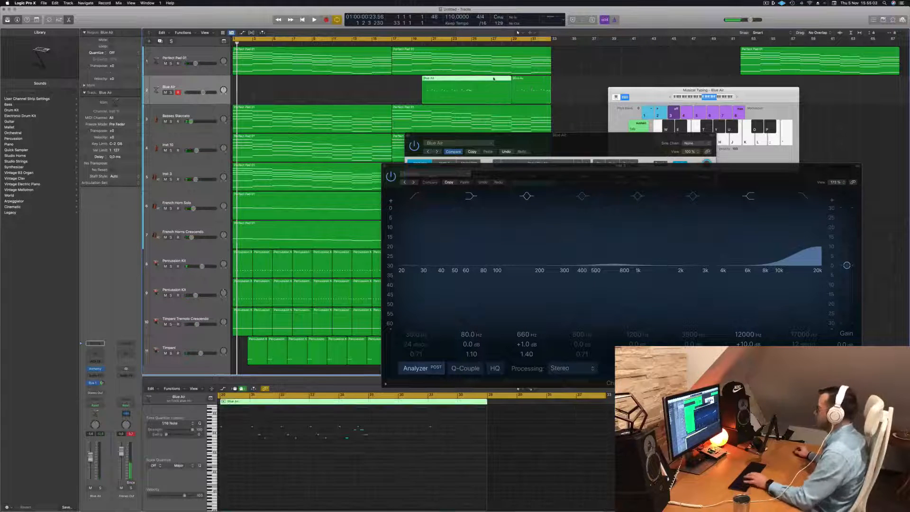
{"action": "key", "text": "Delete"}
{"action": "left_click_drag", "start_coordinate": [528, 80], "coordinate": [230, 82]}
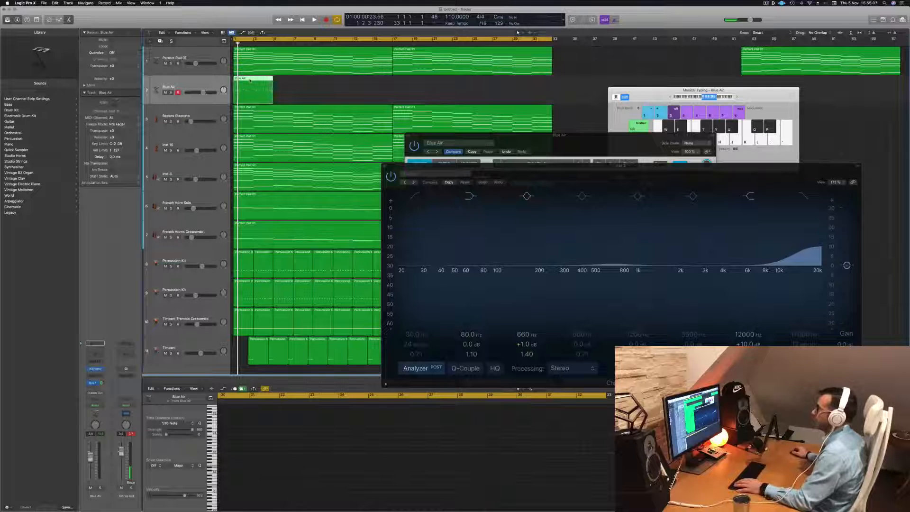
- Show the four-bar Blue Air region's notes in the Piano Roll and play the melody against the arrangement
{"action": "key", "text": "e"}
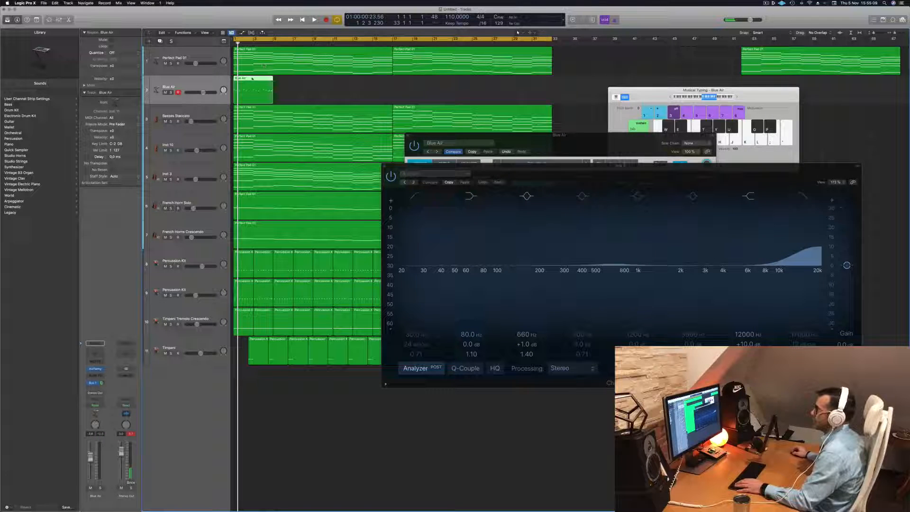
{"action": "key", "text": "e"}
{"action": "key", "text": "space"}
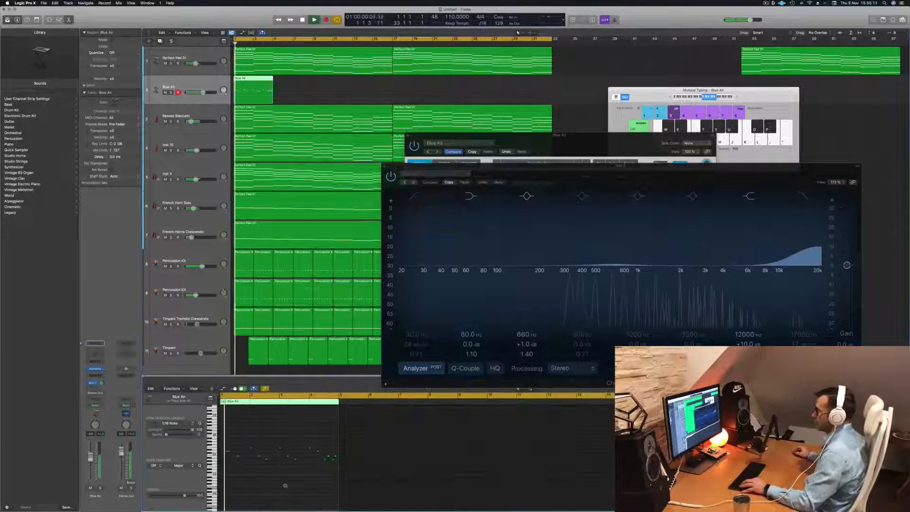
{"action": "scroll", "coordinate": [298, 484], "scroll_direction": "up", "scroll_amount": 4}
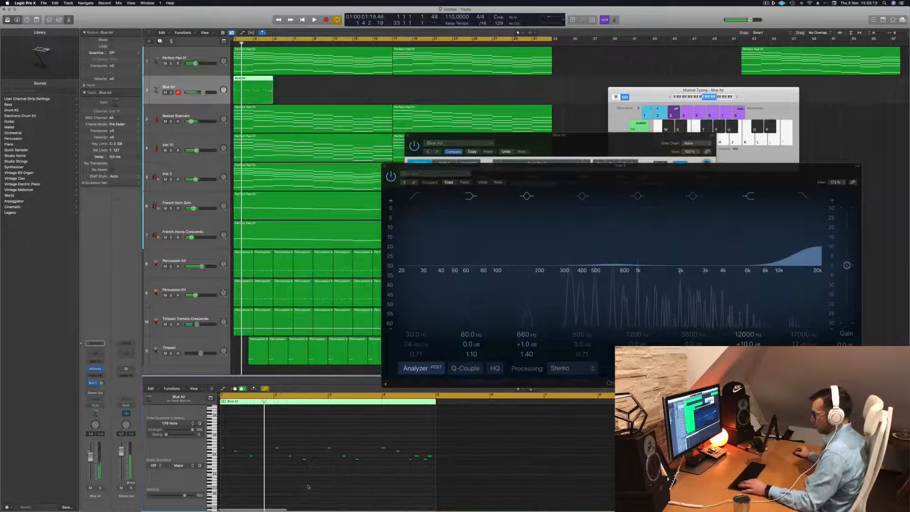
{"action": "key", "text": "space"}
{"action": "scroll", "coordinate": [308, 487], "scroll_direction": "up", "scroll_amount": 3}
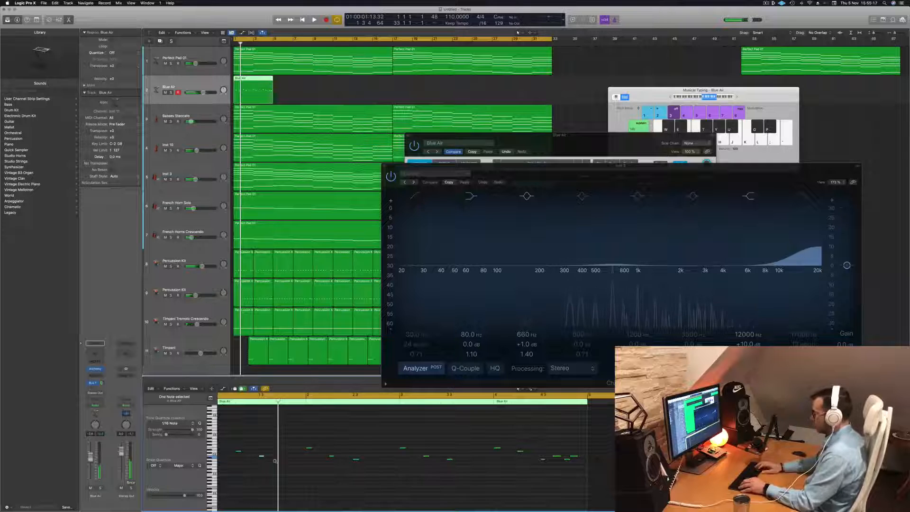
{"action": "key", "text": "space"}
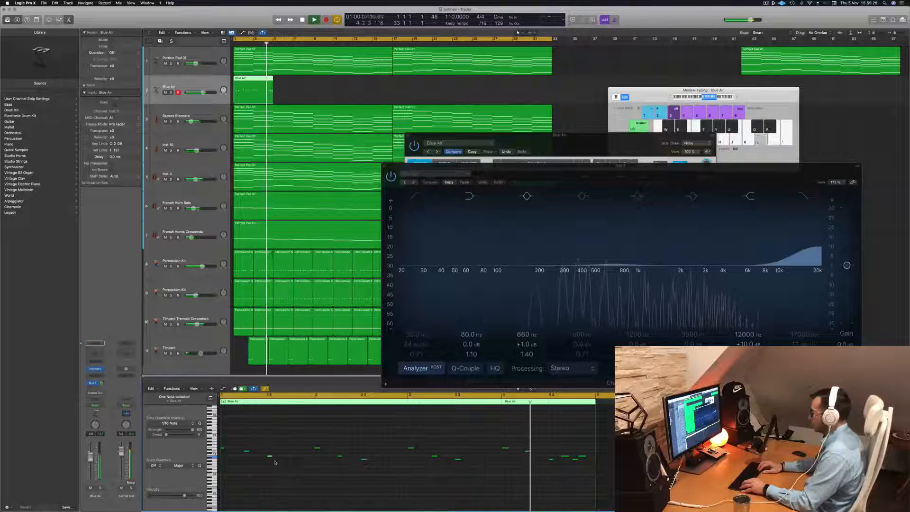
- Nudge the last note of the Blue Air melody slightly later and audition the phrase from the start
{"action": "key", "text": "Return"}
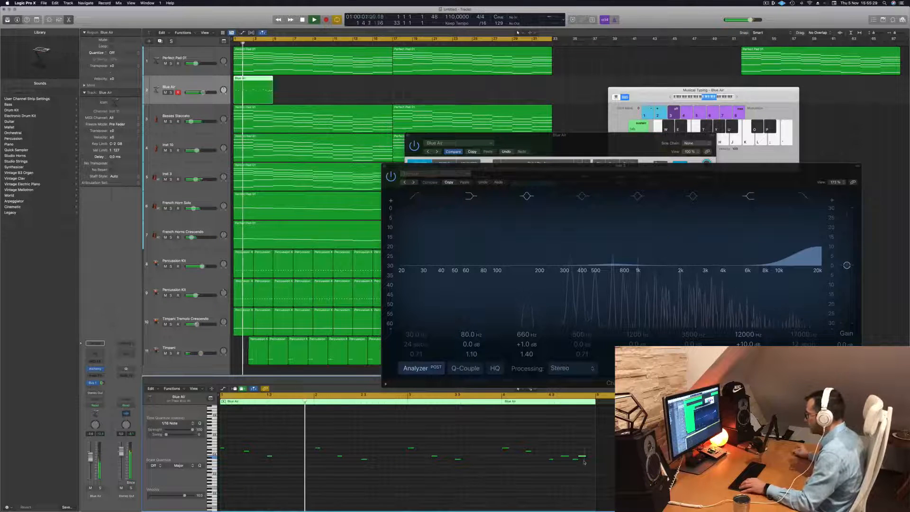
{"action": "key", "text": "alt+Right"}
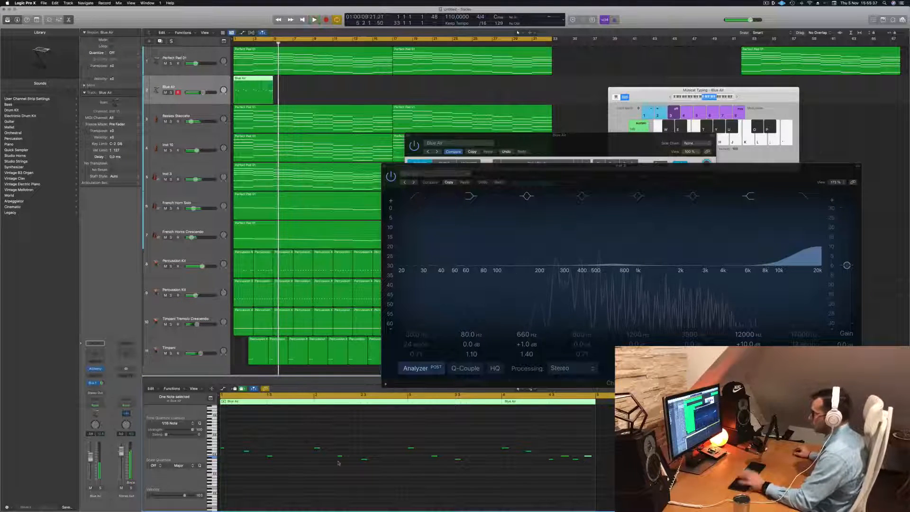
{"action": "key", "text": "Return"}
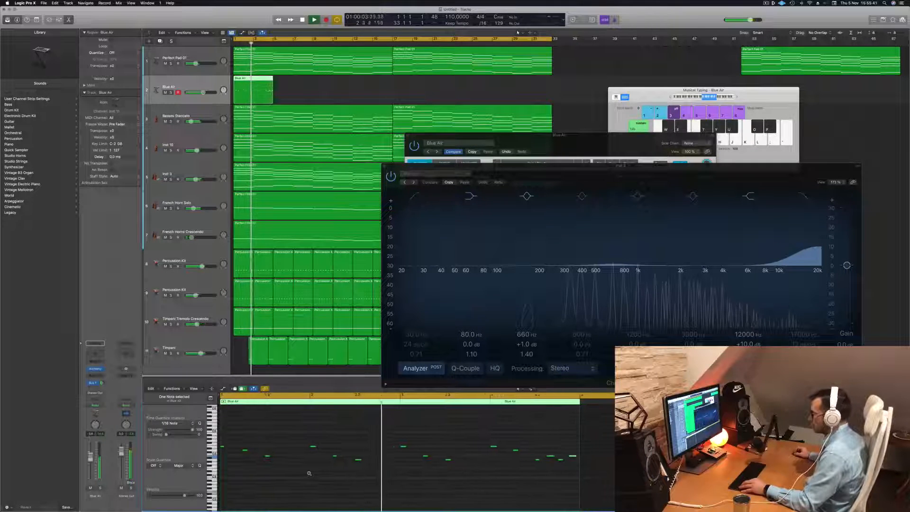
{"action": "key", "text": "Return"}
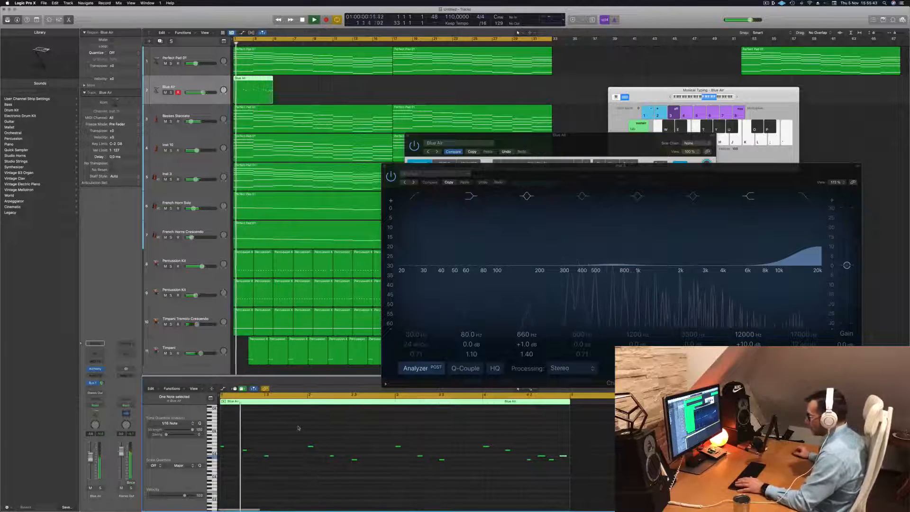
{"action": "key", "text": "space"}
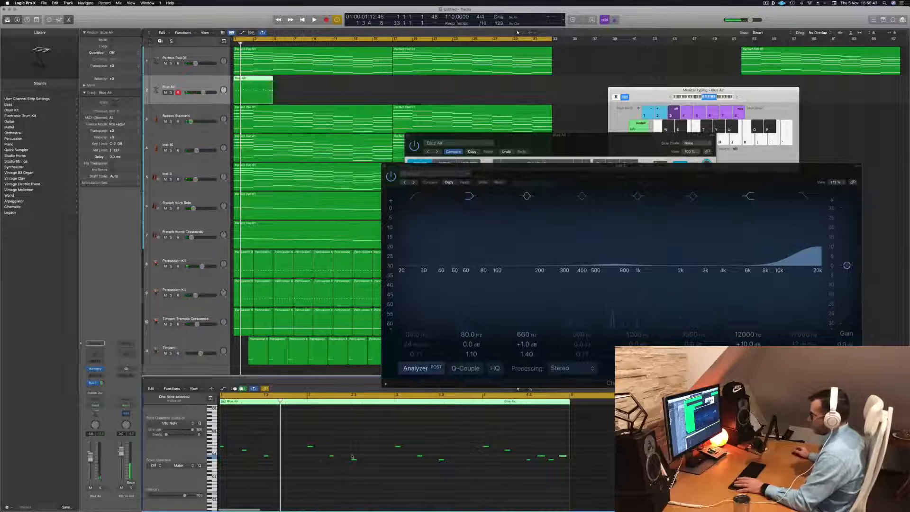
- Replay the Blue Air phrase from the start and raise its last note to the pitch of the phrase's highest notes
{"action": "key", "text": "space"}
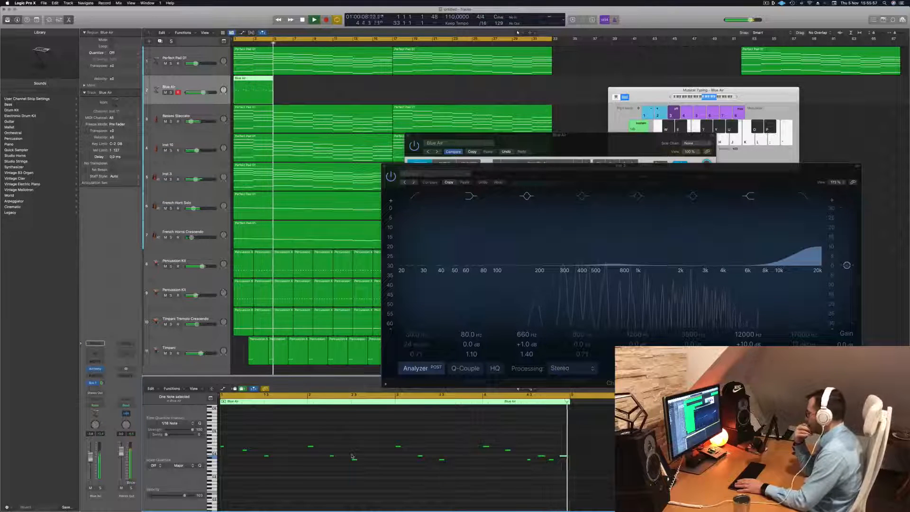
{"action": "key", "text": "Return"}
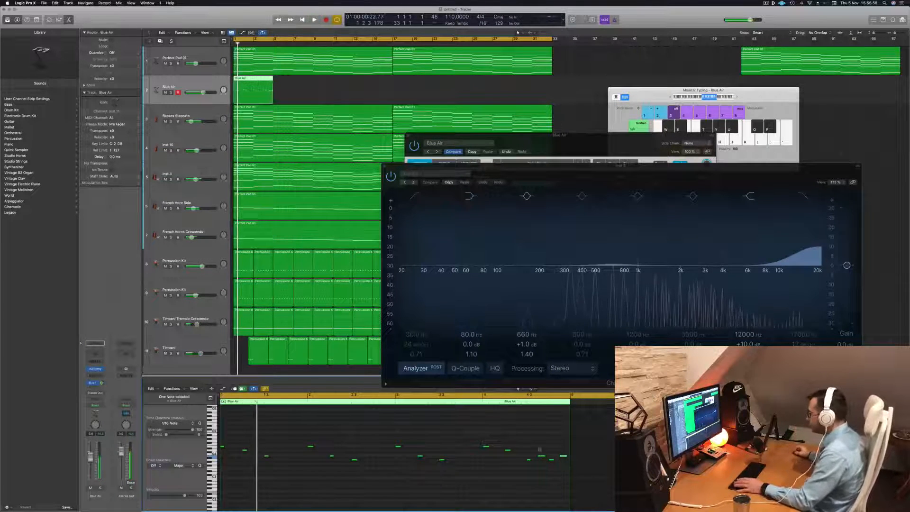
{"action": "key", "text": "space"}
{"action": "key", "text": "space"}
{"action": "key", "text": "space"}
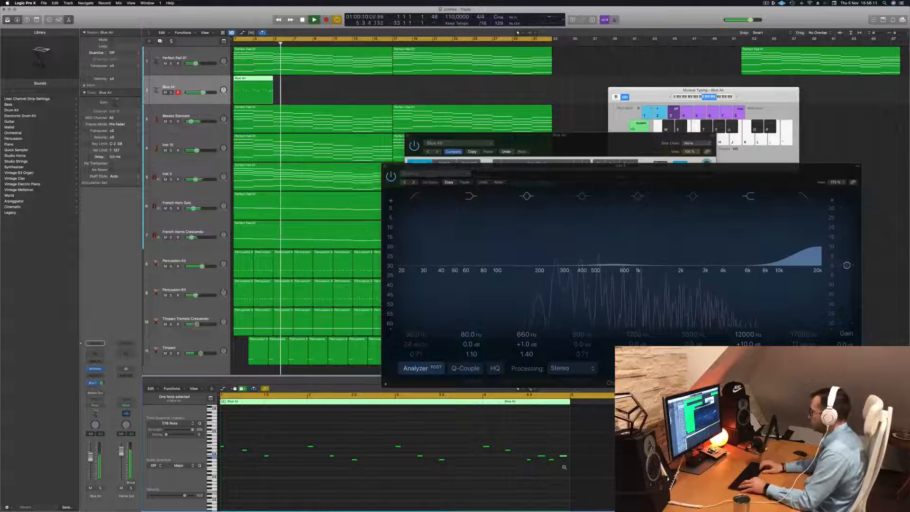
{"action": "key", "text": "Return"}
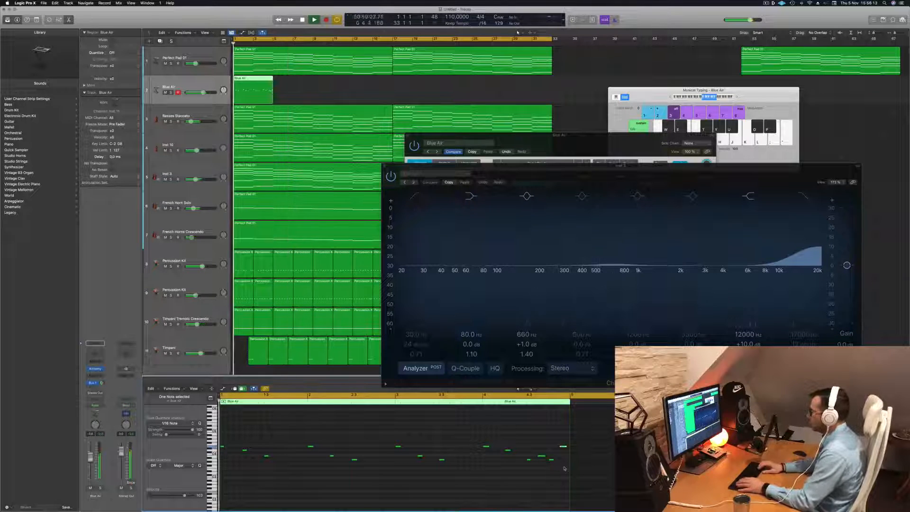
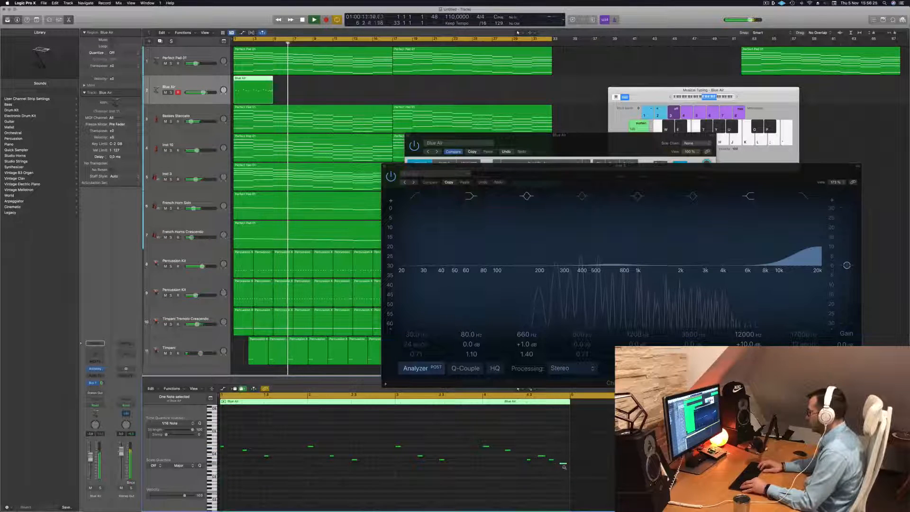
- Audition the Blue Air phrase from the start and copy its four-bar region repeatedly to fill bars 1 to 17
{"action": "key", "text": "Return"}
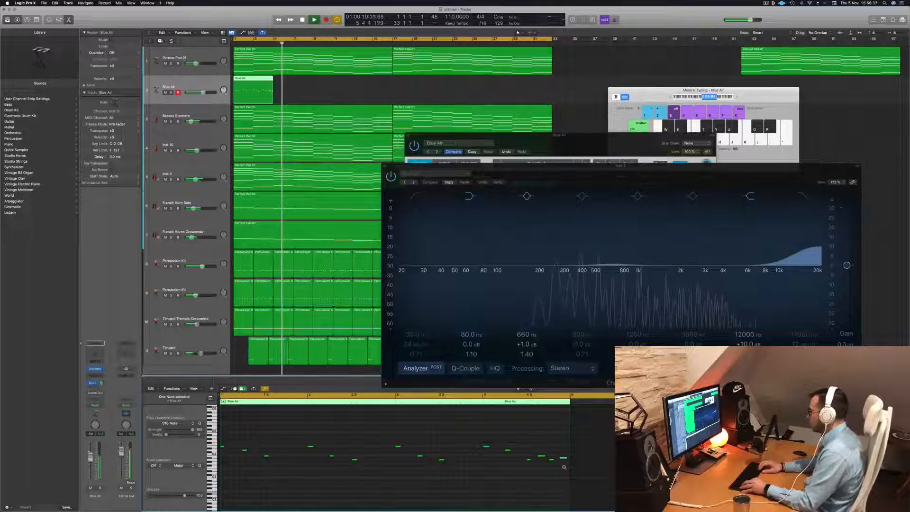
{"action": "key", "text": "Return"}
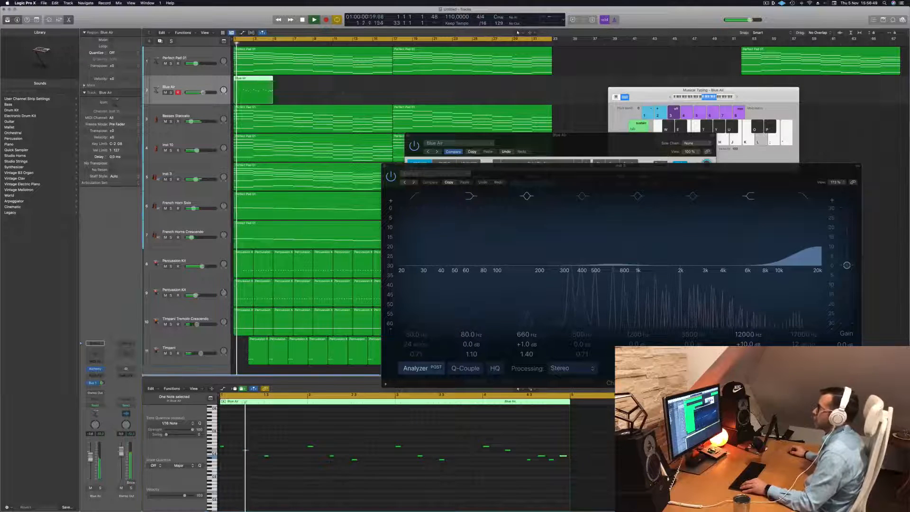
{"action": "left_click_drag", "start_coordinate": [253, 83], "coordinate": [338, 84]}
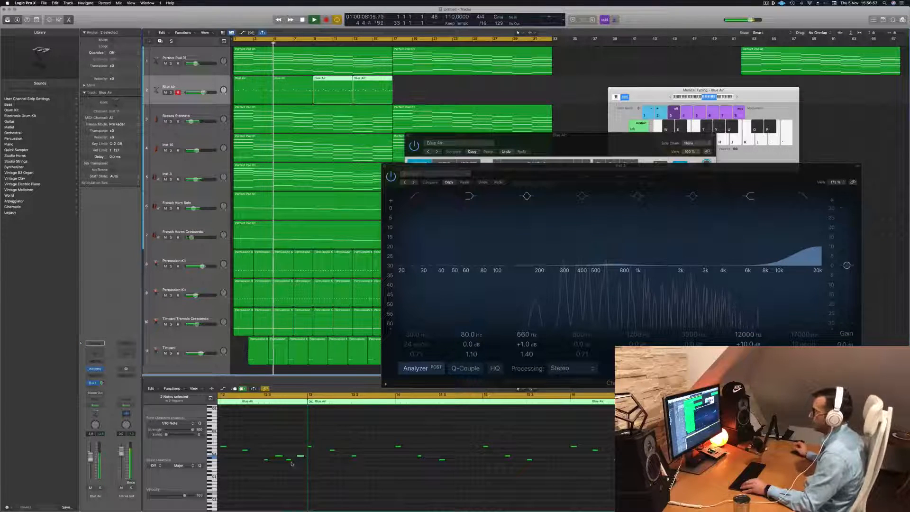
{"action": "key", "text": "space"}
{"action": "key", "text": "space"}
{"action": "left_click", "coordinate": [288, 78], "text": "shift"}
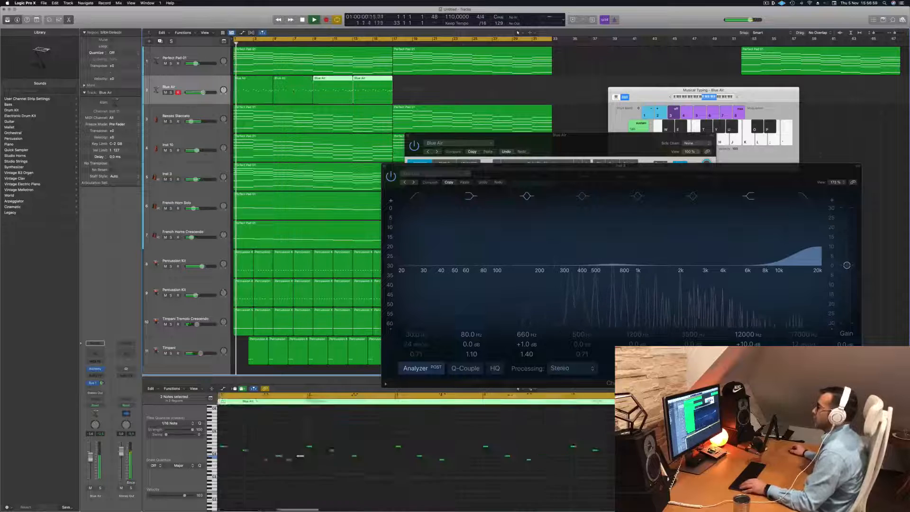
- Copy the four Blue Air regions so that the melody also fills bars 17 to 33
{"action": "left_click", "coordinate": [253, 77], "text": "shift"}
{"action": "key", "text": "space"}
{"action": "left_click_drag", "start_coordinate": [257, 89], "coordinate": [416, 89]}
{"action": "key", "text": "space"}
{"action": "left_click", "coordinate": [201, 87]}
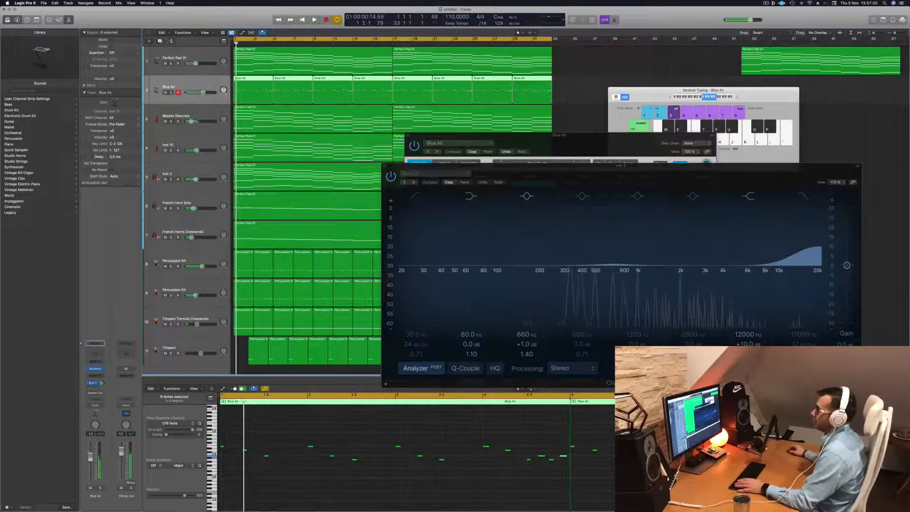
- Create a new track with duplicate settings from Blue Air and copy all of the melody's regions onto it
{"action": "key", "text": "super+d"}
{"action": "left_click_drag", "start_coordinate": [565, 94], "coordinate": [255, 115]}
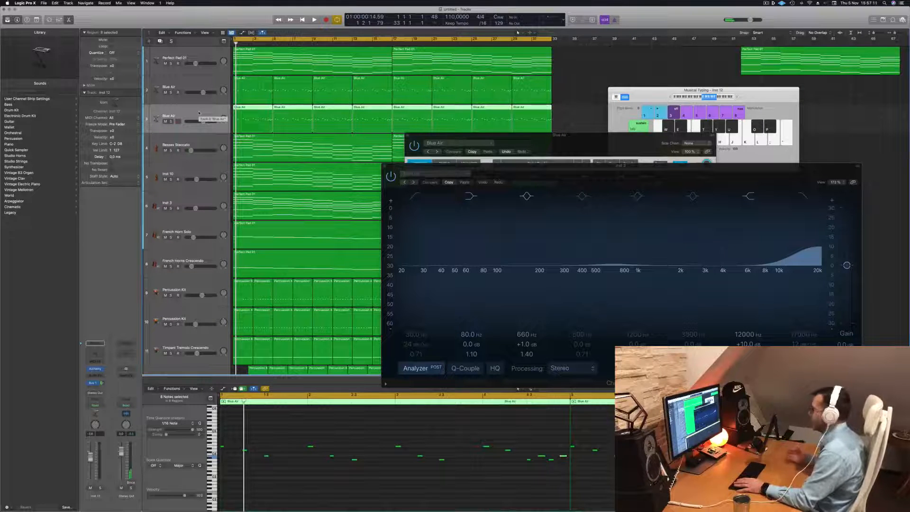
{"action": "key", "text": "space"}
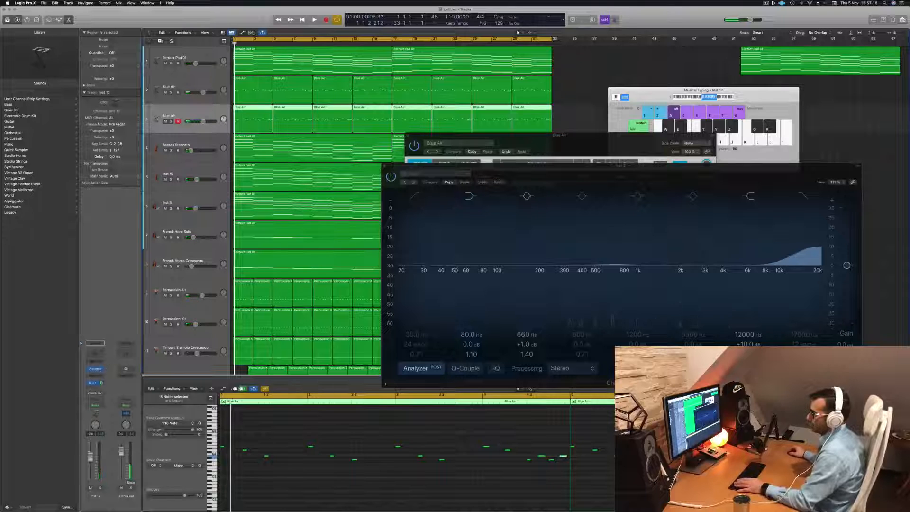
- Load the Cellos patch from the Orchestral Strings sounds onto the duplicated melody track
{"action": "left_click", "coordinate": [15, 133]}
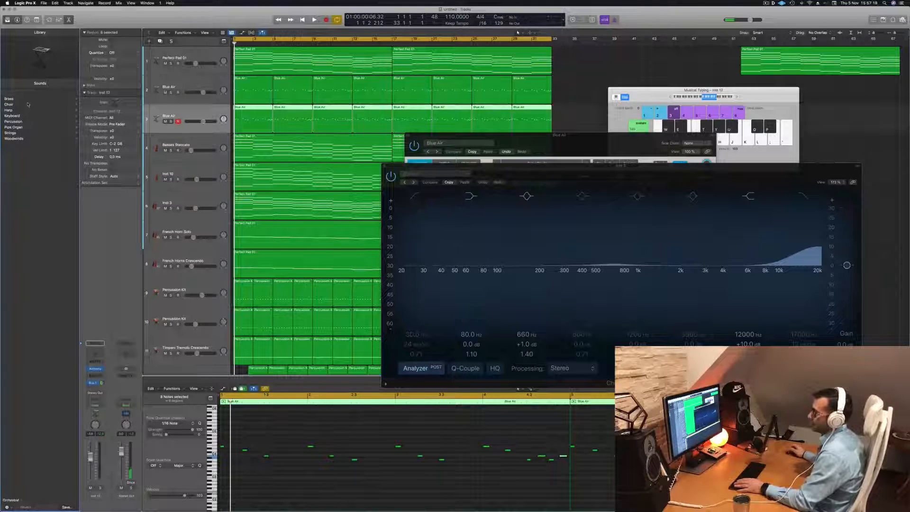
{"action": "left_click", "coordinate": [10, 132]}
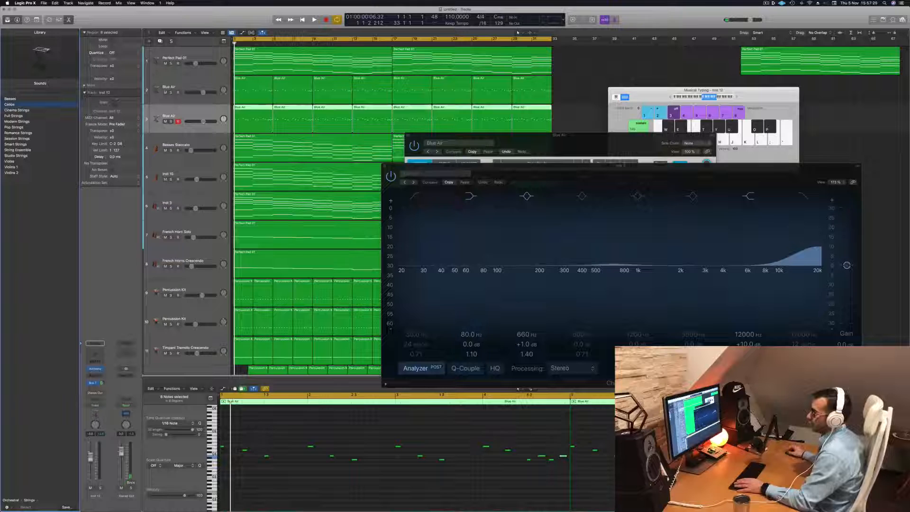
{"action": "left_click", "coordinate": [341, 474]}
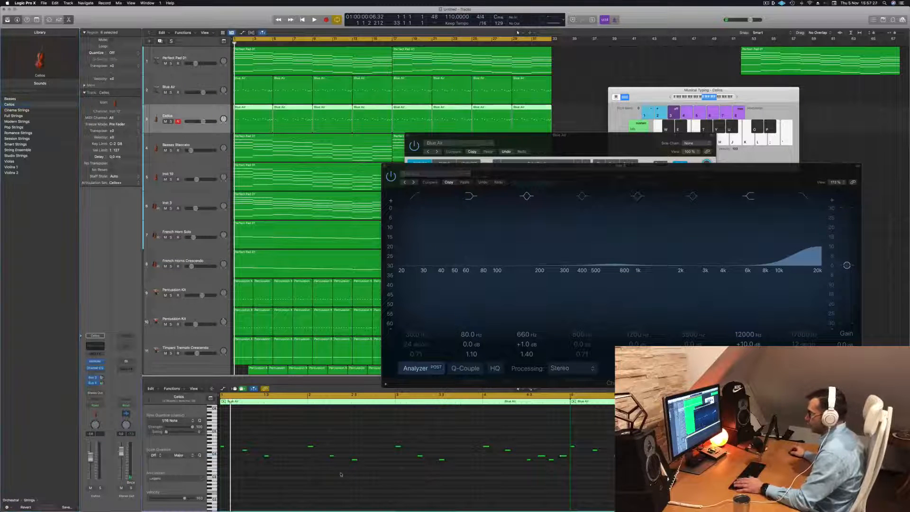
- Solo the Cellos and Blue Air tracks and play them together
{"action": "key", "text": "space"}
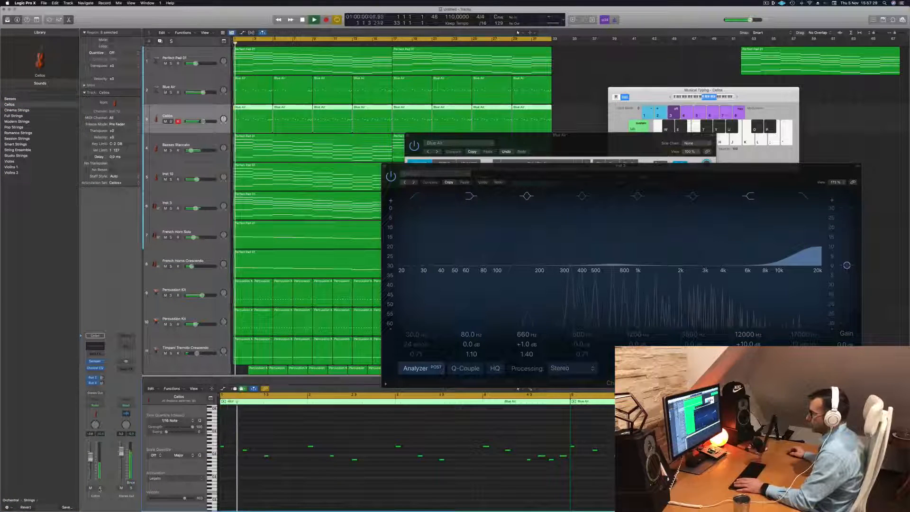
{"action": "key", "text": "s"}
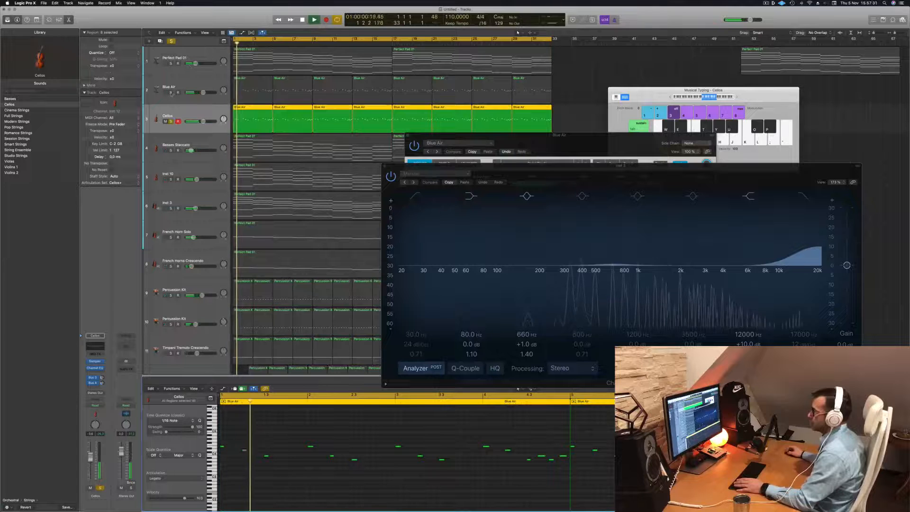
{"action": "left_click", "coordinate": [170, 92]}
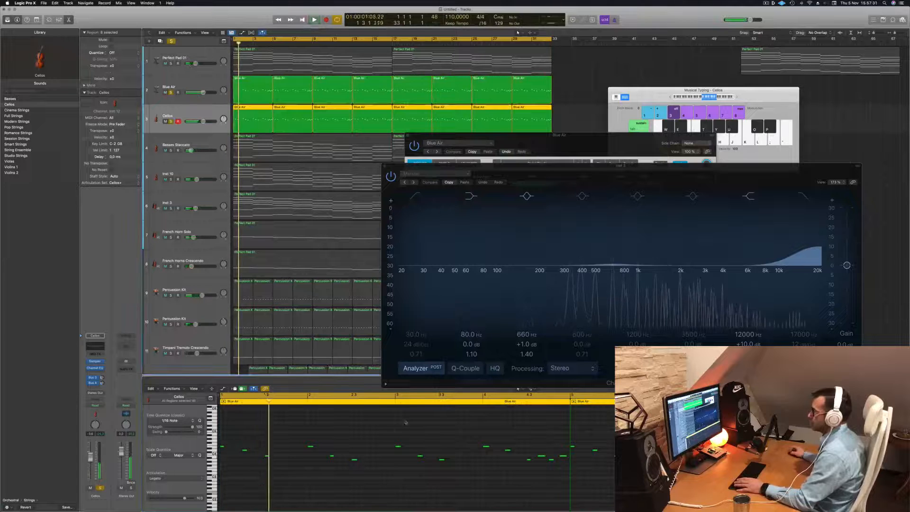
{"action": "key", "text": "space"}
{"action": "key", "text": "space"}
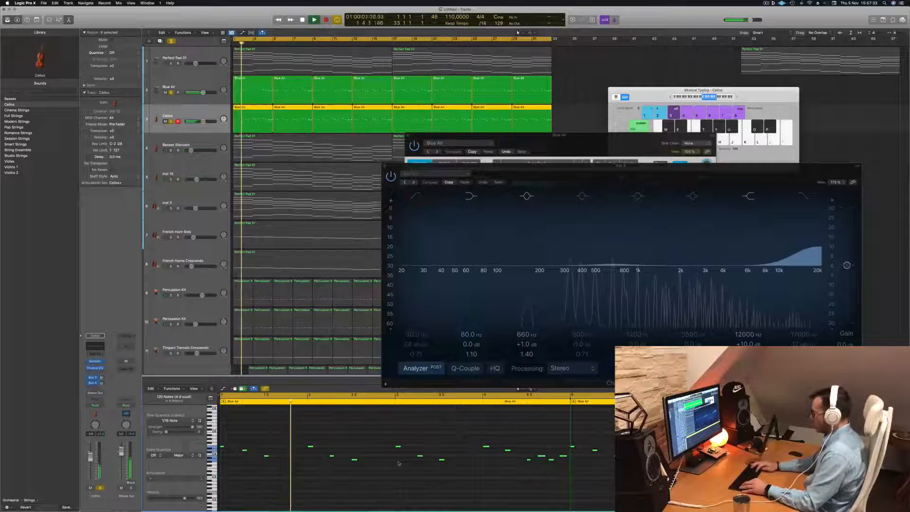
- Transpose all of the Cellos track's notes down three octaves and listen to them with the Blue Air melody
{"action": "key", "text": "alt+shift+Down"}
{"action": "key", "text": "alt+shift+Down"}
{"action": "key", "text": "alt+shift+Down"}
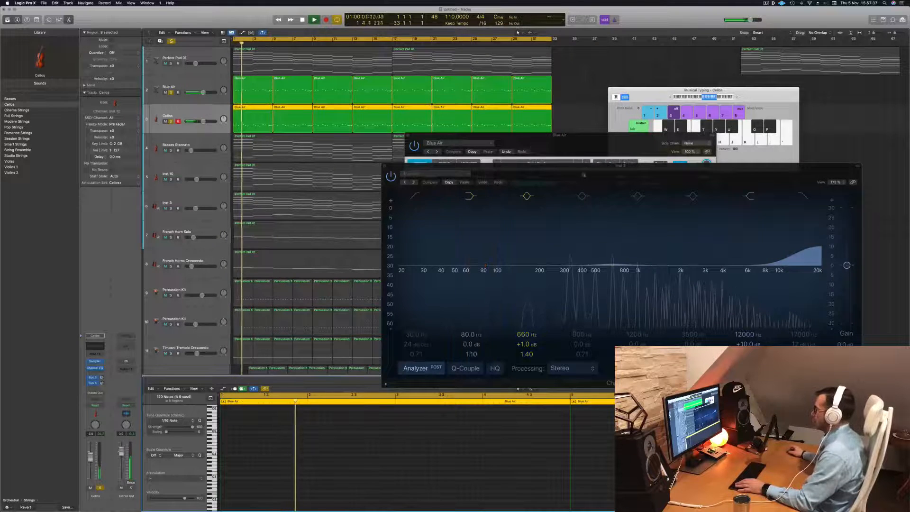
{"action": "mouse_move", "coordinate": [588, 173]}
{"action": "left_mouse_down"}
{"action": "mouse_move", "coordinate": [609, 58]}
{"action": "mouse_move", "coordinate": [648, 81]}
{"action": "mouse_move", "coordinate": [552, 158]}
{"action": "mouse_move", "coordinate": [596, 158]}
{"action": "left_mouse_up"}
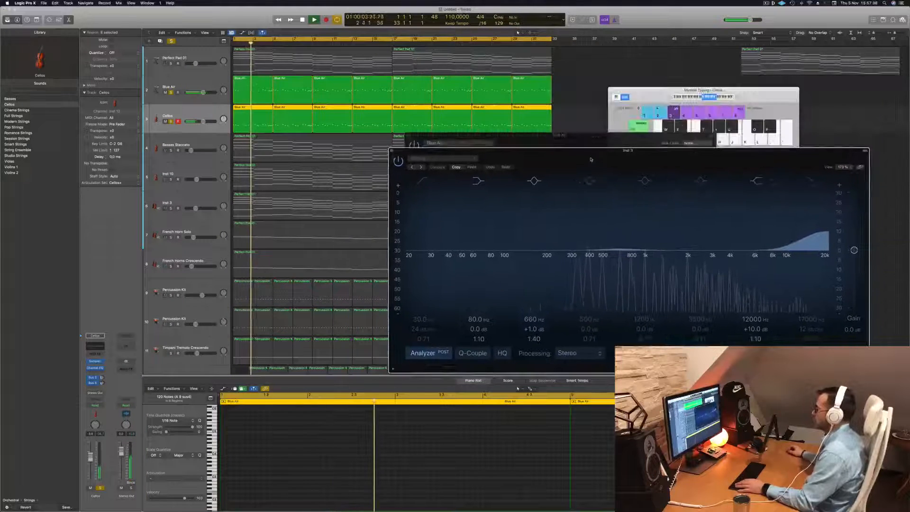
{"action": "left_click", "coordinate": [201, 108]}
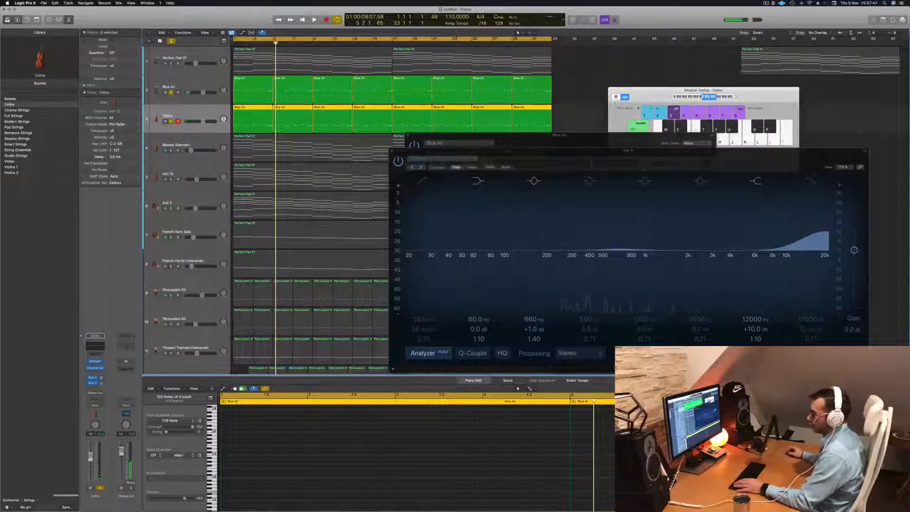
- Replace the Cellos track's Sampler instrument with the stereo Studio Strings plug-in
{"action": "left_click", "coordinate": [12, 500]}
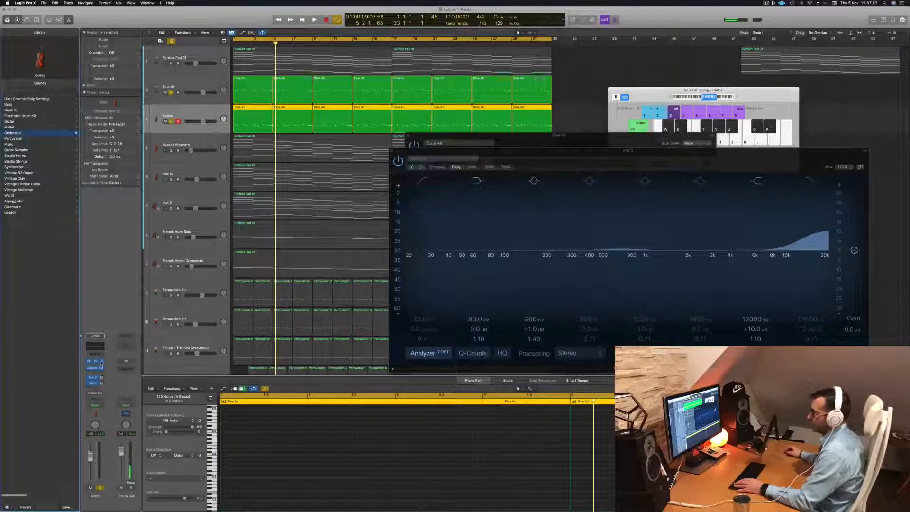
{"action": "left_click", "coordinate": [102, 362]}
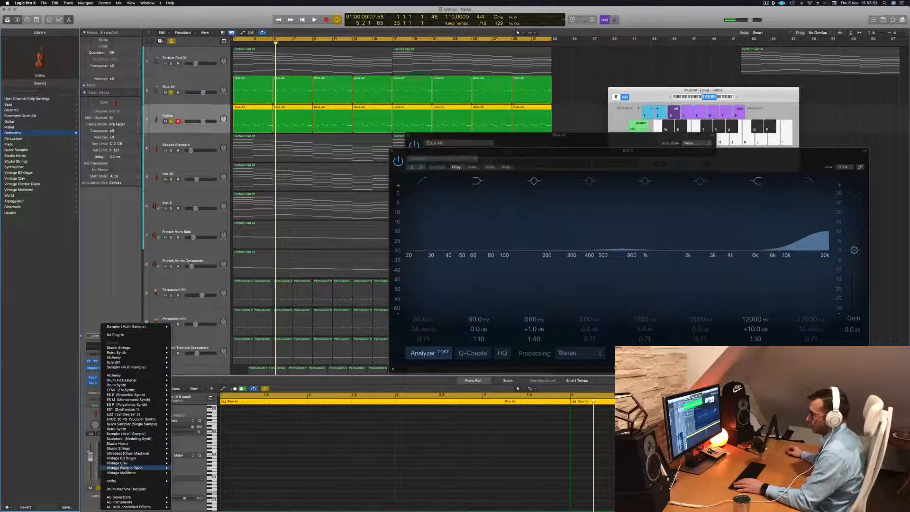
{"action": "mouse_move", "coordinate": [138, 459]}
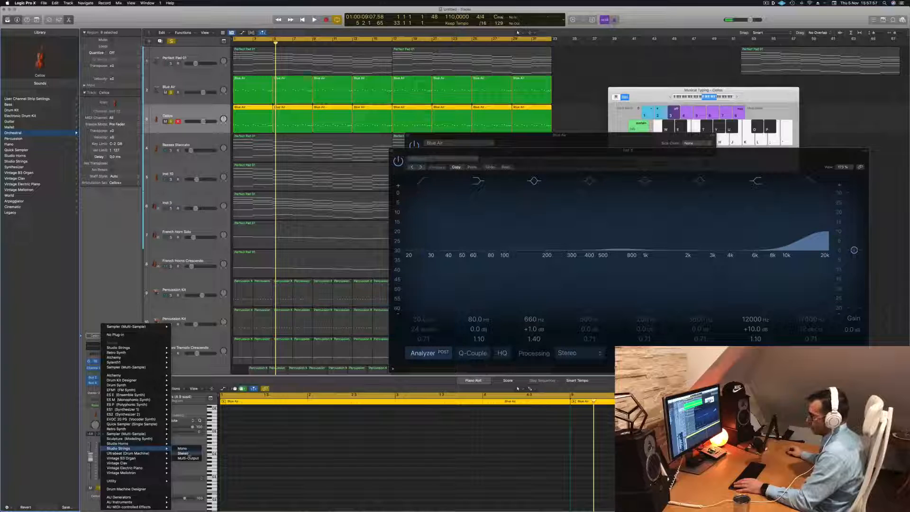
{"action": "left_click", "coordinate": [188, 454]}
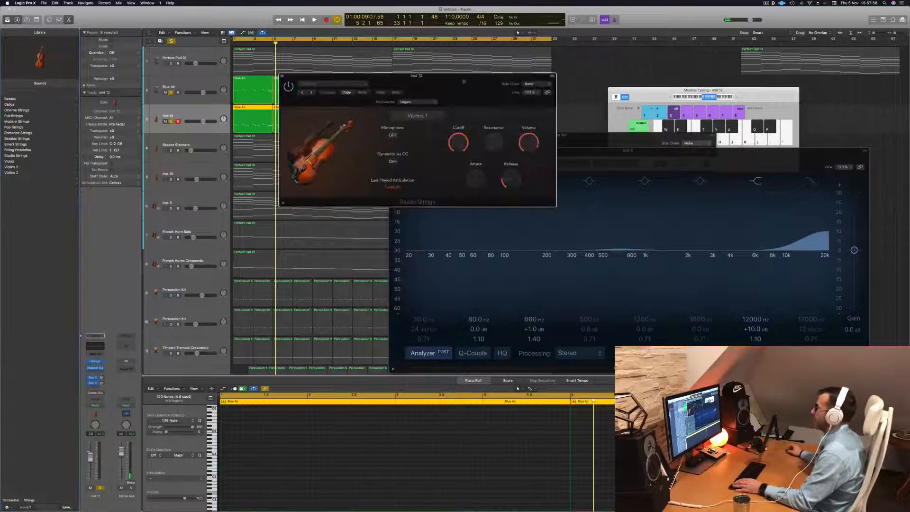
{"action": "left_click", "coordinate": [458, 106]}
{"action": "left_click", "coordinate": [478, 97]}
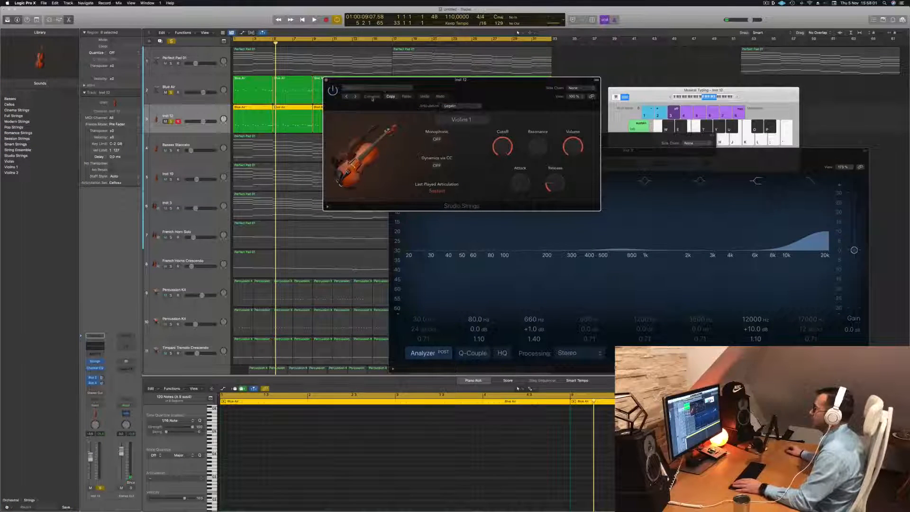
- Load the Studio Cellos single-instrument preset in Studio Strings and look through its articulations
{"action": "left_click", "coordinate": [383, 89]}
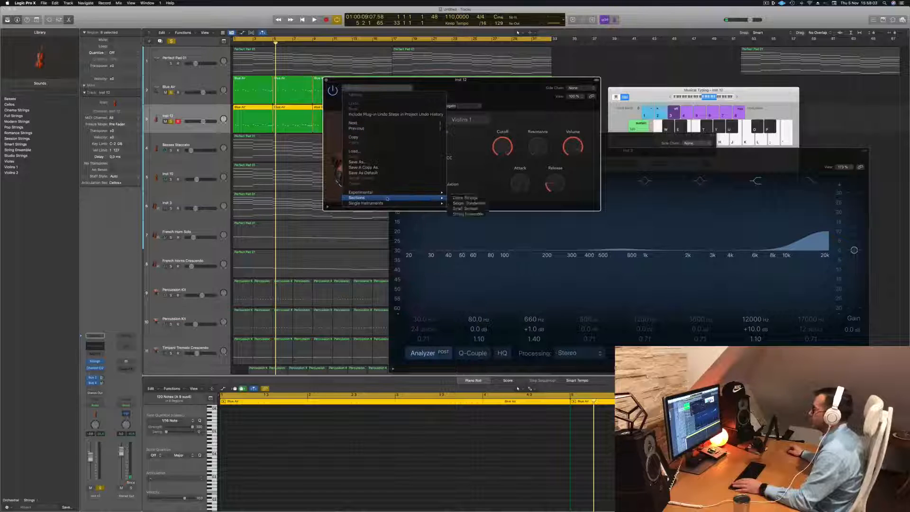
{"action": "mouse_move", "coordinate": [395, 194]}
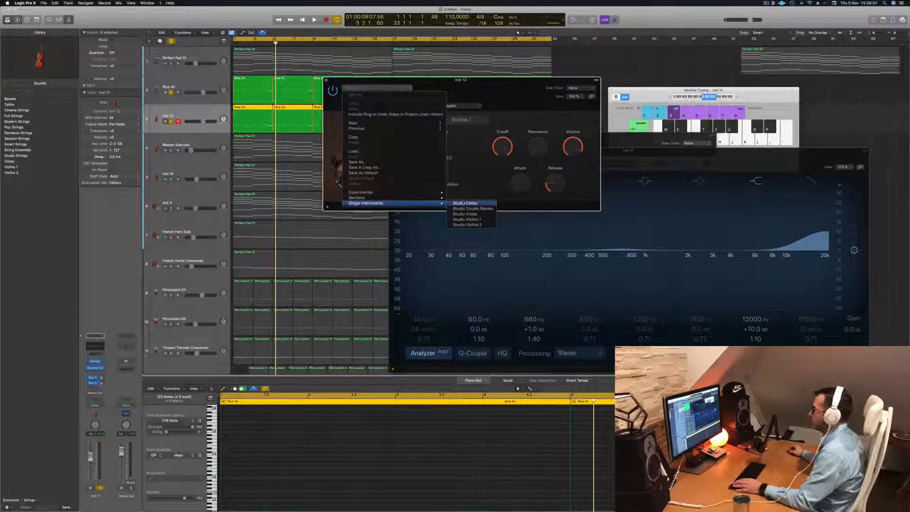
{"action": "left_click", "coordinate": [463, 203]}
{"action": "left_click", "coordinate": [472, 106]}
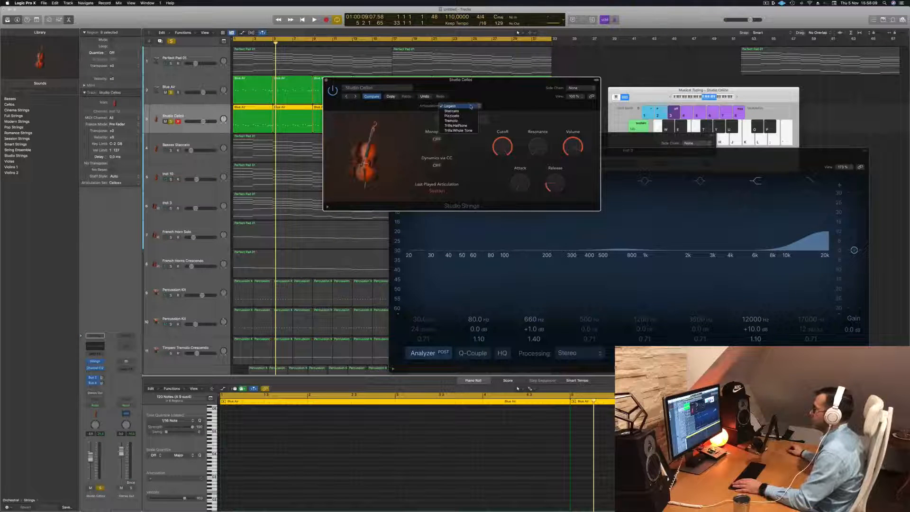
{"action": "left_click_drag", "start_coordinate": [413, 103], "coordinate": [413, 101]}
- Load the Studio Double Basses preset in Studio Strings and set its articulation to Pizzicato
{"action": "left_click", "coordinate": [404, 87]}
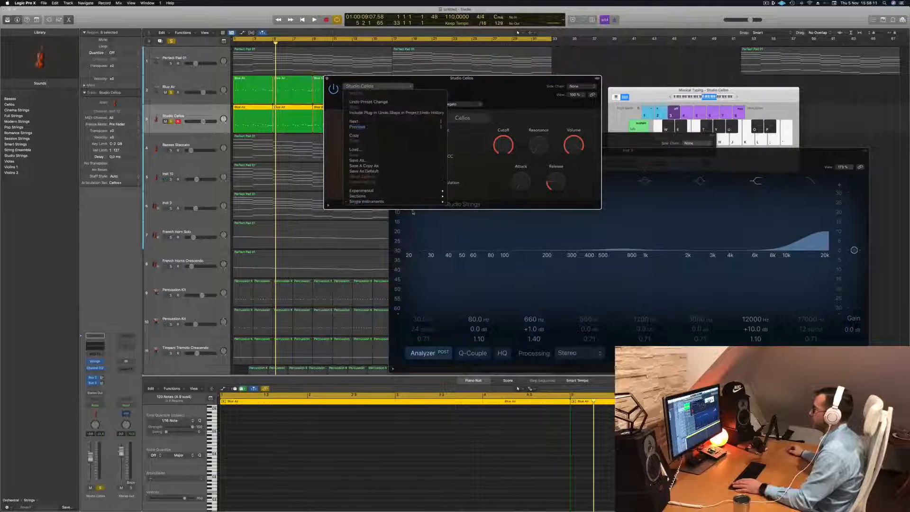
{"action": "mouse_move", "coordinate": [421, 192]}
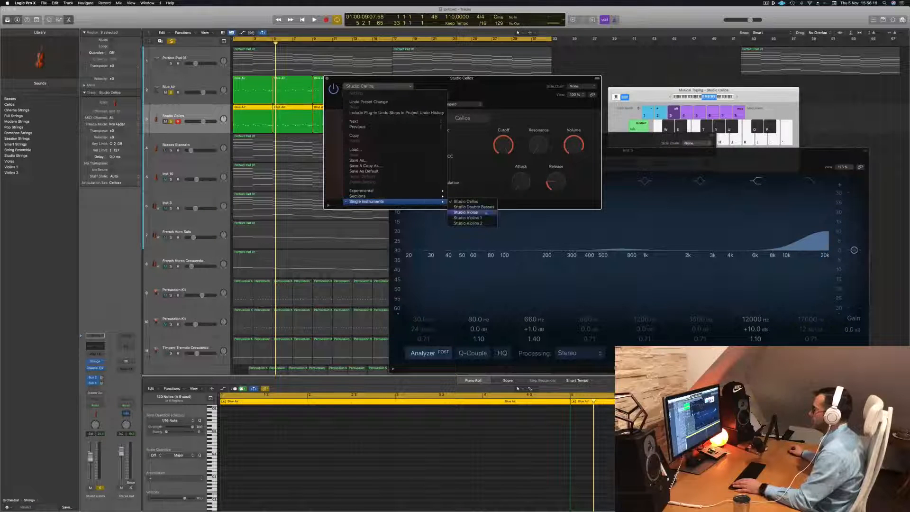
{"action": "left_click", "coordinate": [485, 207]}
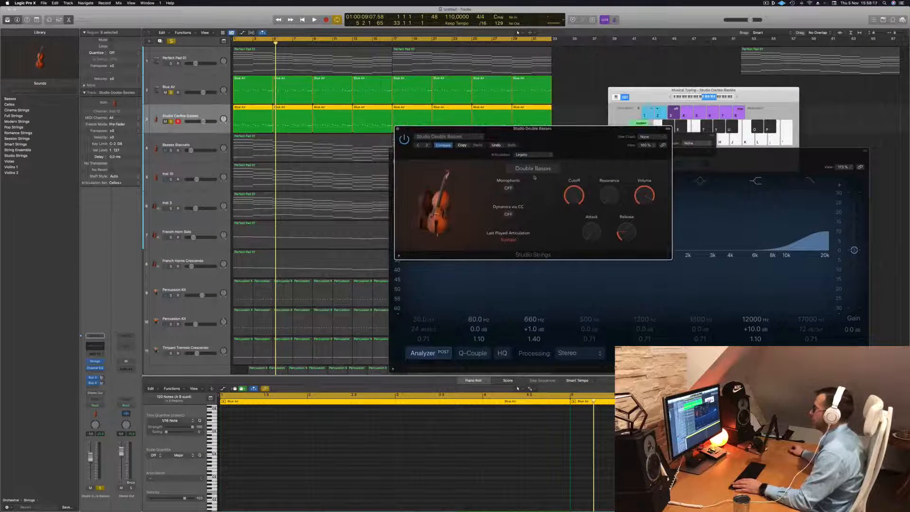
{"action": "left_click", "coordinate": [540, 155]}
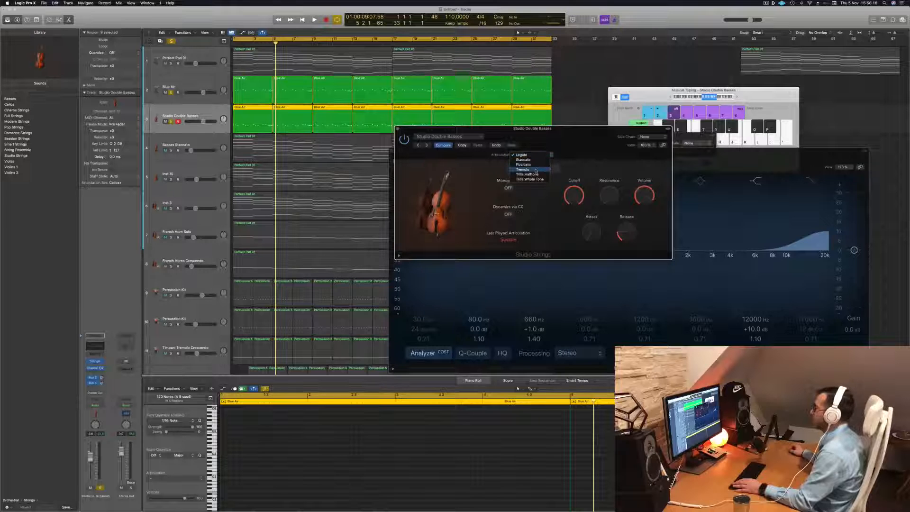
{"action": "left_click", "coordinate": [537, 166]}
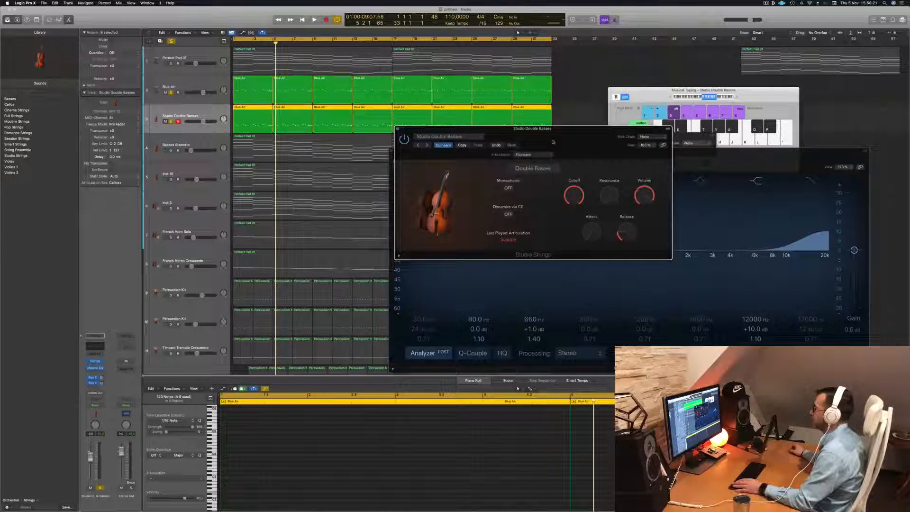
- Play the soloed pizzicato double basses and Blue Air melody from the start
{"action": "left_click_drag", "start_coordinate": [552, 142], "coordinate": [580, 135]}
{"action": "key", "text": "Return"}
{"action": "key", "text": "space"}
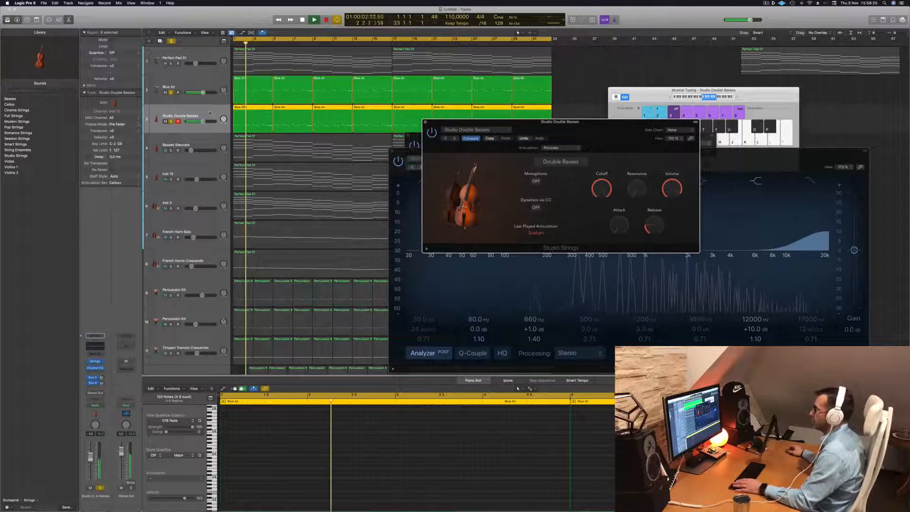
{"action": "left_click_drag", "start_coordinate": [578, 138], "coordinate": [560, 179]}
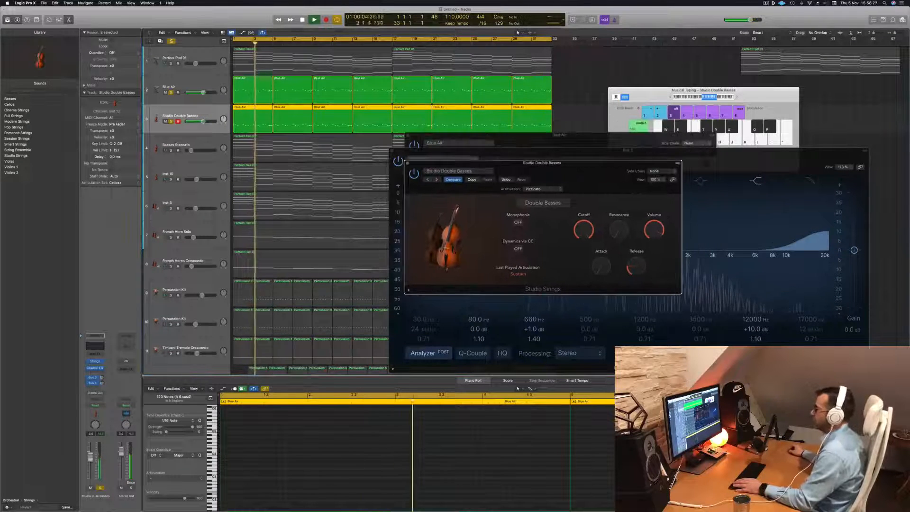
- Clear all solos to play the full arrangement from the start, and solo the Studio Double Basses track during playback
{"action": "key", "text": "Return"}
{"action": "left_click", "coordinate": [172, 41]}
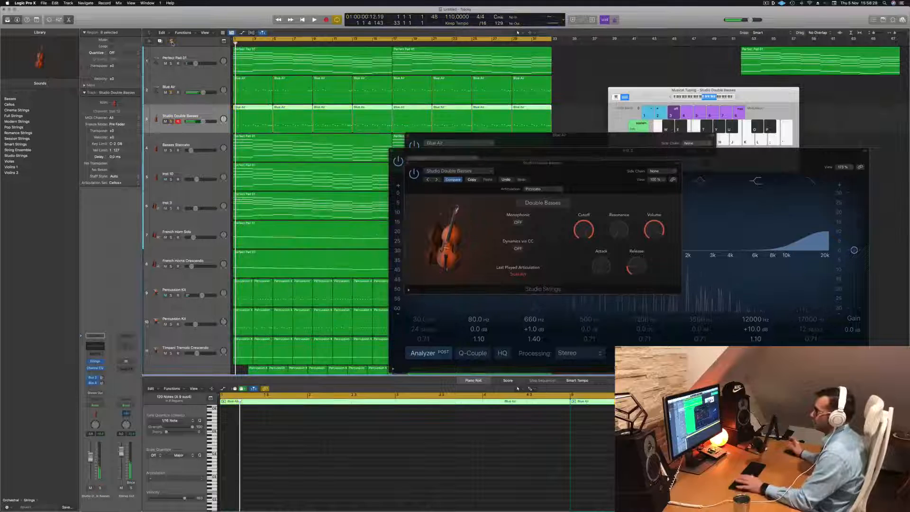
{"action": "key", "text": "space"}
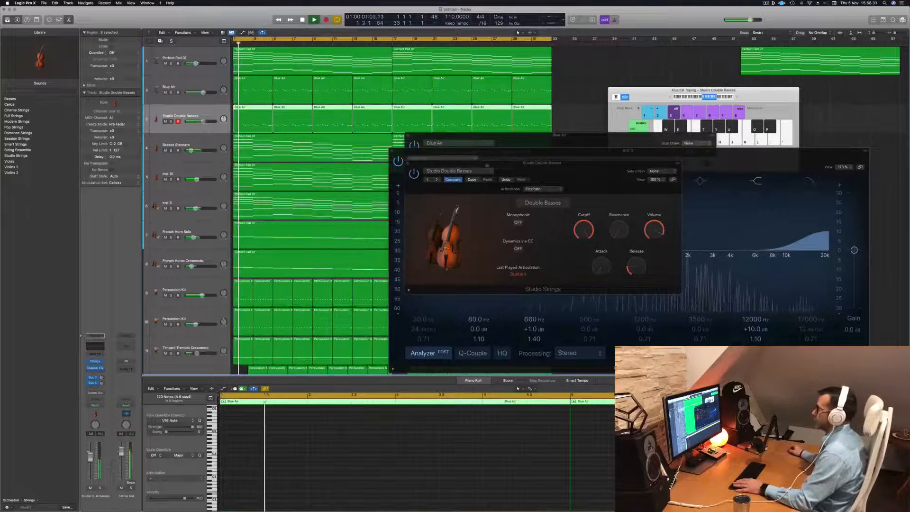
{"action": "left_click_drag", "start_coordinate": [538, 171], "coordinate": [515, 143]}
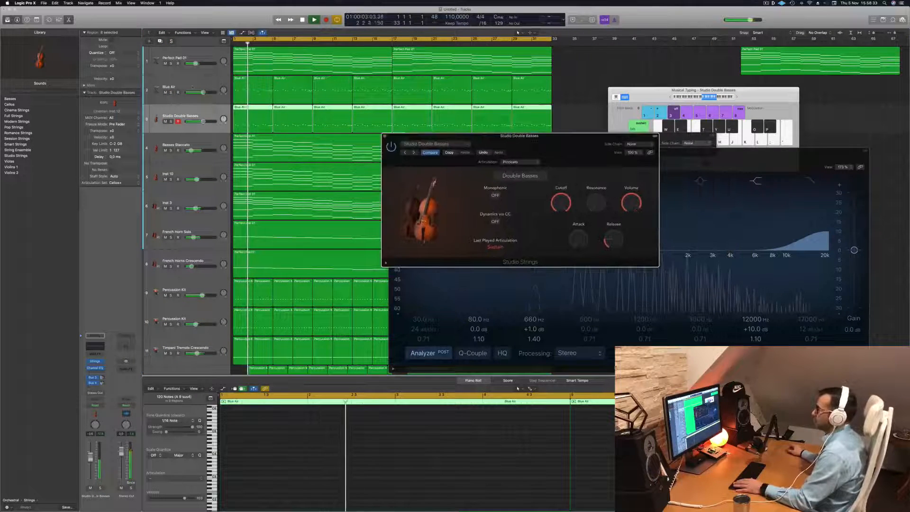
{"action": "left_click", "coordinate": [170, 121]}
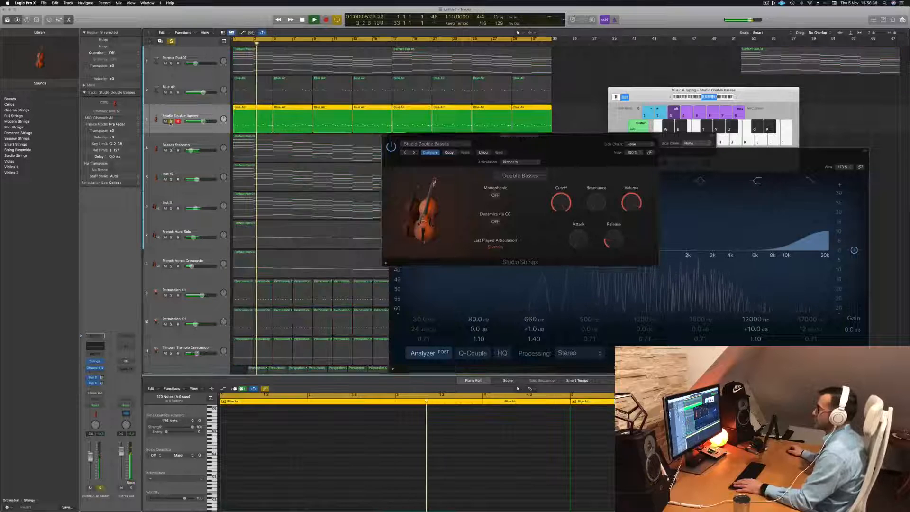
- Clear the solo on the Studio Double Basses track and mute the track
{"action": "left_click", "coordinate": [170, 121]}
{"action": "left_click", "coordinate": [165, 121]}
{"action": "left_click", "coordinate": [164, 121]}
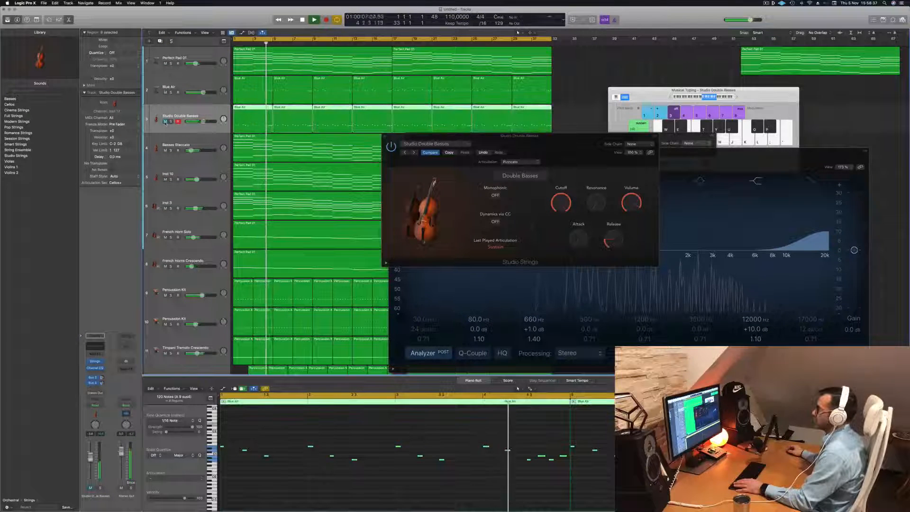
{"action": "left_click", "coordinate": [164, 121]}
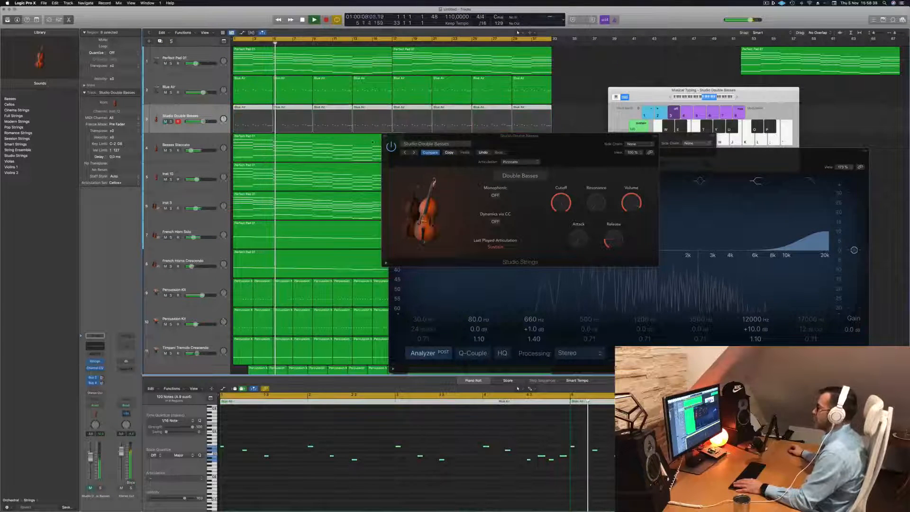
- Close the open plug-in windows and replay the arrangement from the start
{"action": "left_click", "coordinate": [385, 137]}
{"action": "key", "text": "Return"}
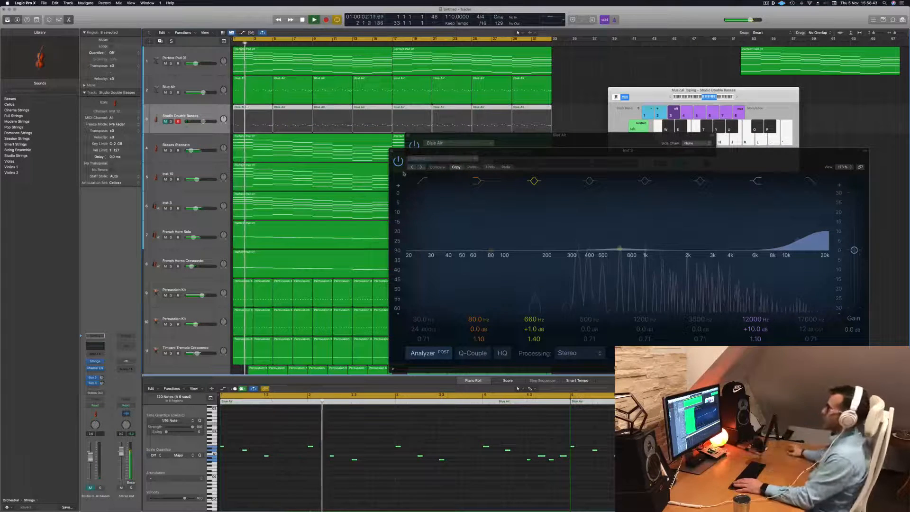
{"action": "key", "text": "Return"}
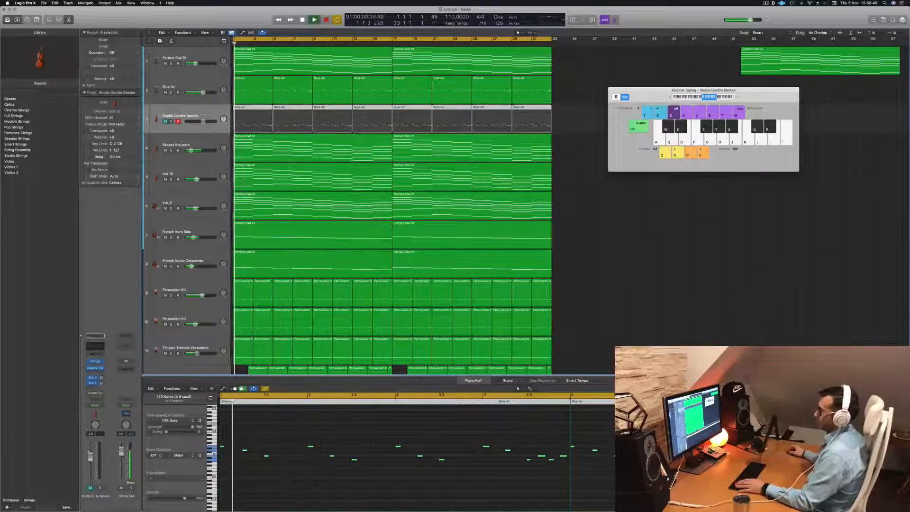
- Audition the Basses Staccato track soloed, and swap the solo to the Inst 10 track
{"action": "left_click", "coordinate": [181, 143]}
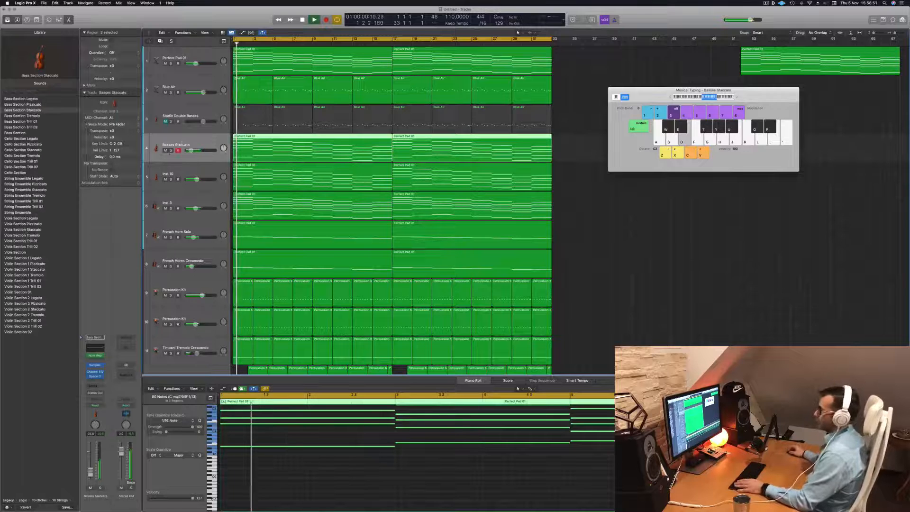
{"action": "left_click", "coordinate": [171, 151]}
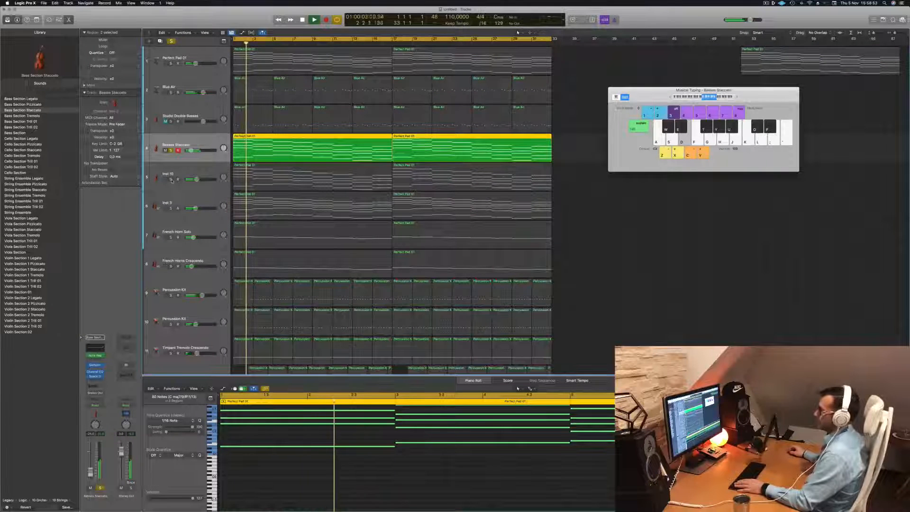
{"action": "left_click", "coordinate": [171, 150]}
{"action": "left_click", "coordinate": [171, 179]}
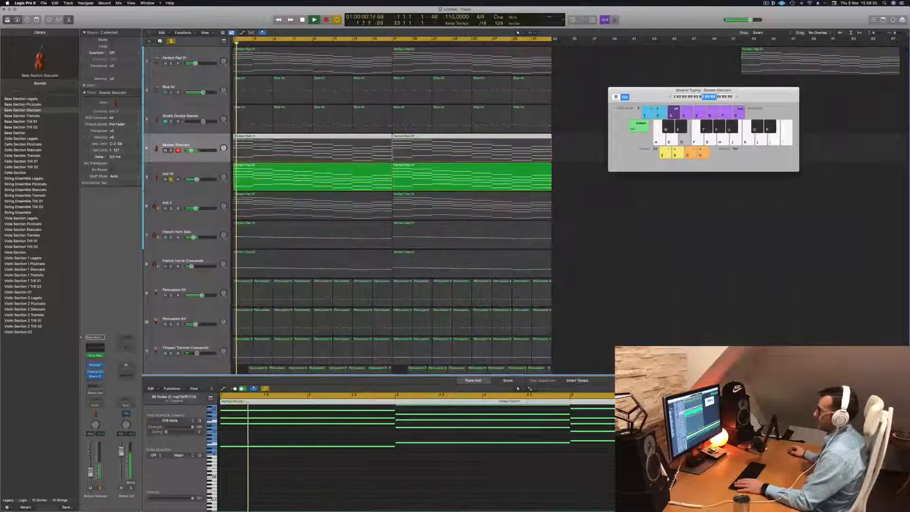
- Solo the Inst 3, French Horn Solo and French Horns Crescendo tracks together and clear the Inst 10 solo
{"action": "left_click", "coordinate": [170, 208]}
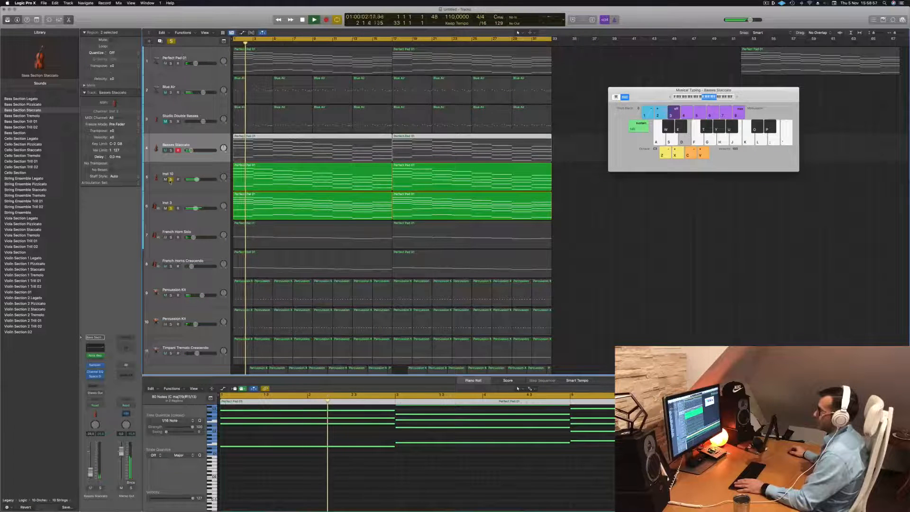
{"action": "left_click", "coordinate": [171, 179]}
{"action": "left_click", "coordinate": [171, 237]}
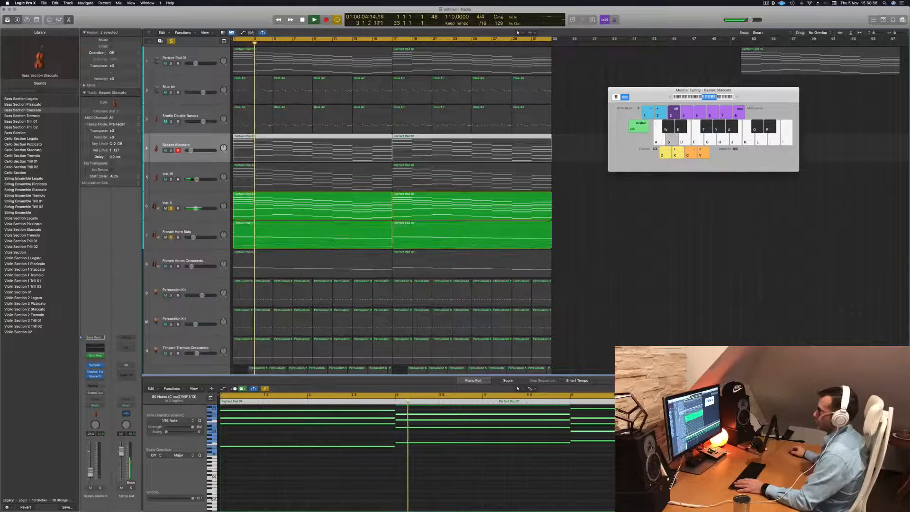
{"action": "left_click", "coordinate": [171, 266]}
- Hide the Musical Typing keyboard and show the mixer, replaying the soloed tracks from the start
{"action": "scroll", "coordinate": [206, 218], "scroll_direction": "down", "scroll_amount": 2}
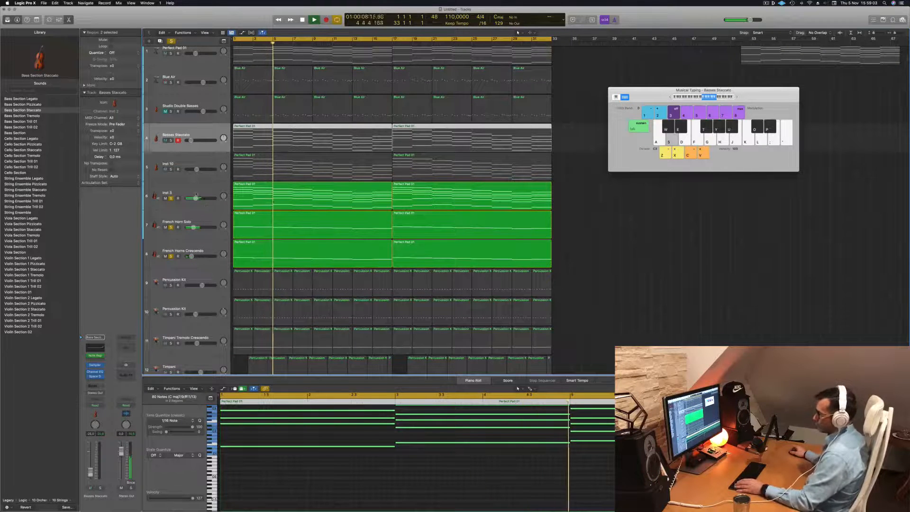
{"action": "key", "text": "super+k"}
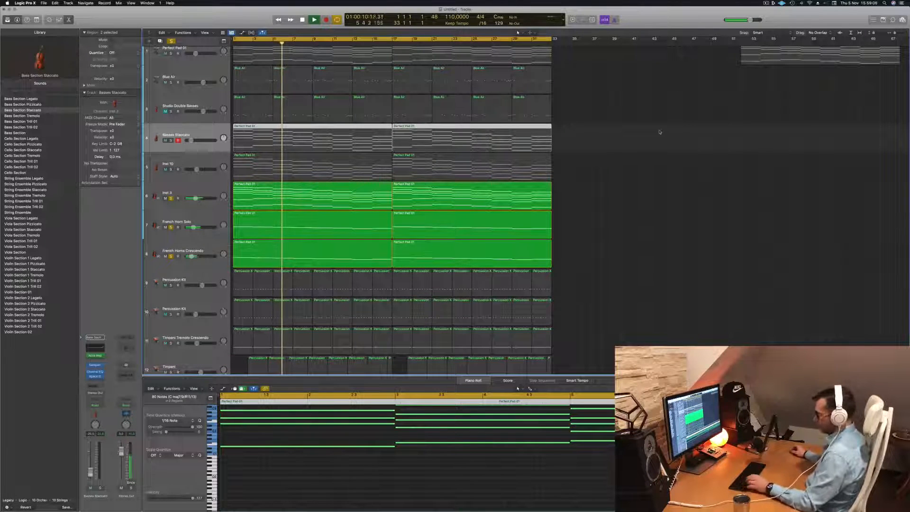
{"action": "key", "text": "x"}
{"action": "key", "text": "Return"}
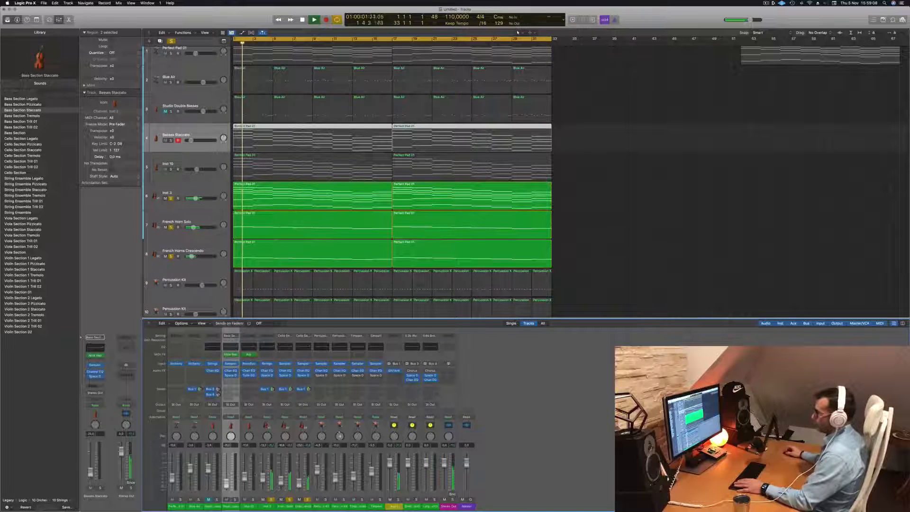
- Route the outputs of the Inst 3, French Horn Solo and French Horns Crescendo channels together to Bus 6
{"action": "left_click_drag", "start_coordinate": [271, 510], "coordinate": [302, 510]}
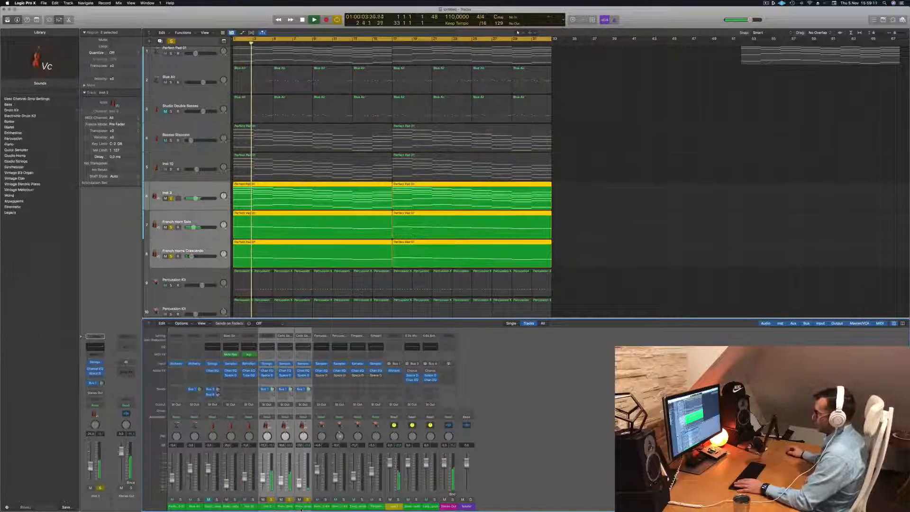
{"action": "left_click", "coordinate": [307, 406]}
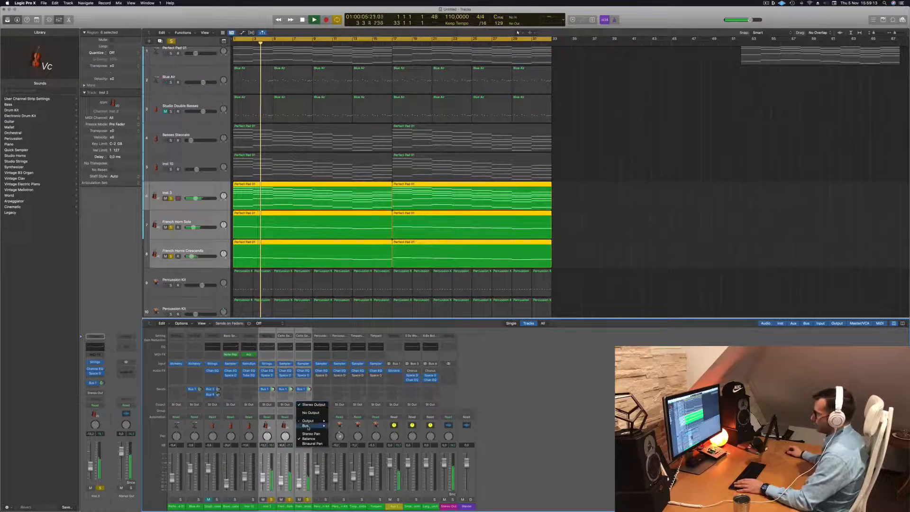
{"action": "mouse_move", "coordinate": [308, 427]}
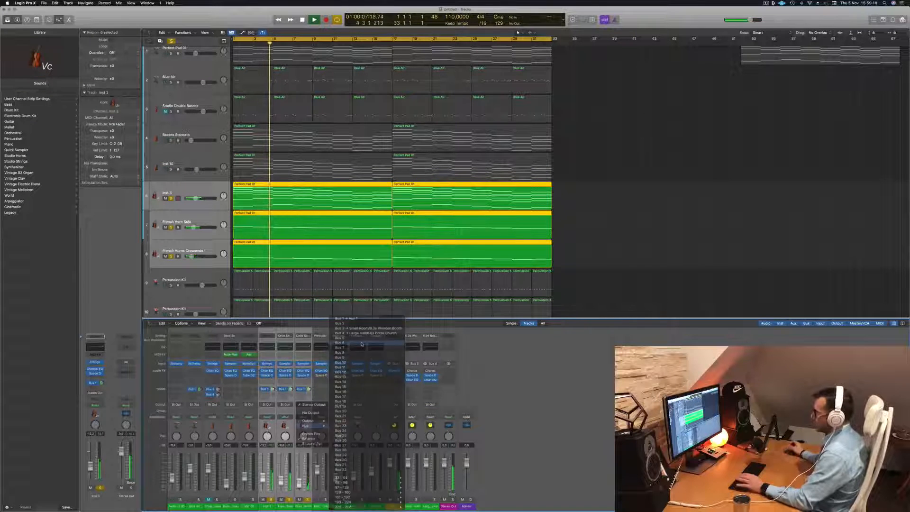
{"action": "left_click", "coordinate": [361, 343]}
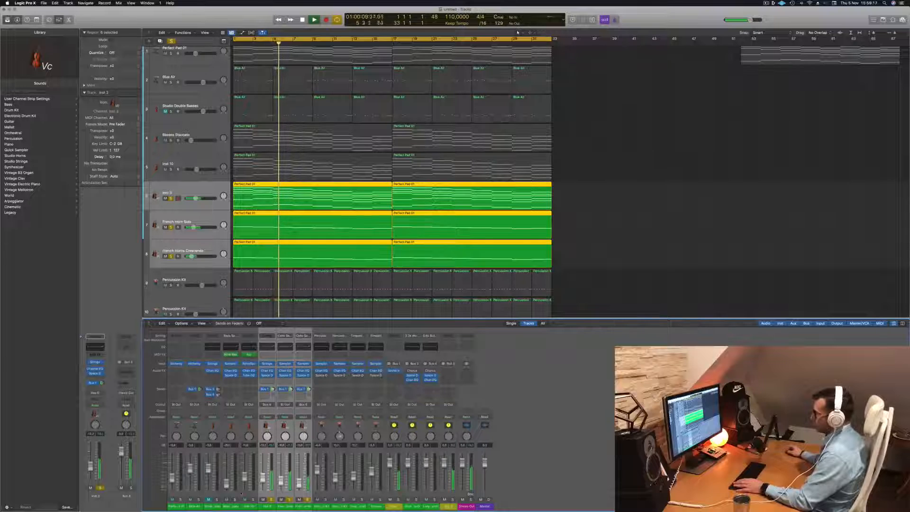
- Clear the solos on the three routed channels and solo their shared bus channel
{"action": "left_click", "coordinate": [307, 500]}
{"action": "key", "text": "r"}
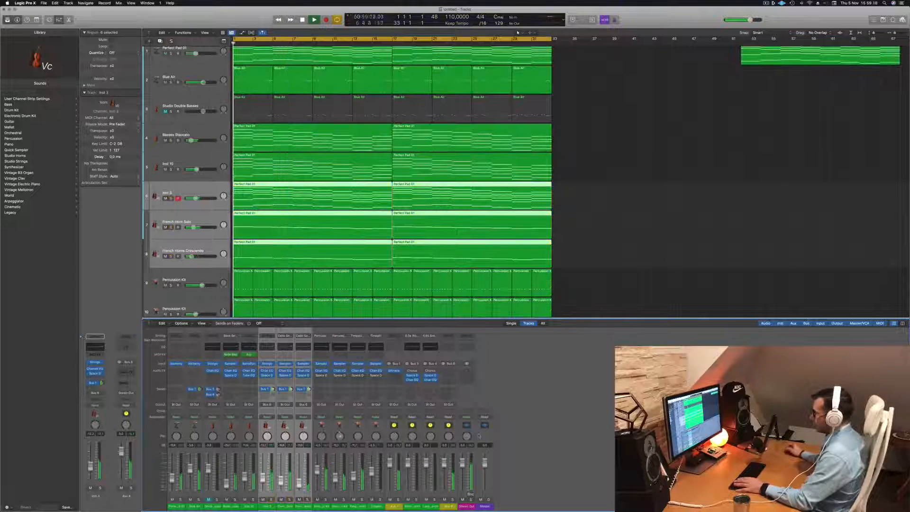
{"action": "left_click", "coordinate": [452, 500]}
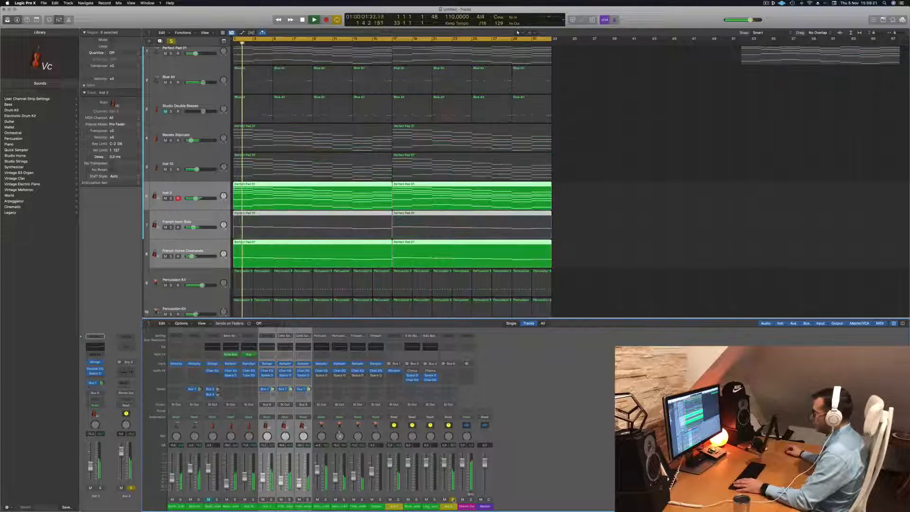
- Insert a Channel EQ on the bus channel and enable its low-pass filter at 930 Hz with a 48 dB/Oct slope
{"action": "left_click", "coordinate": [447, 347]}
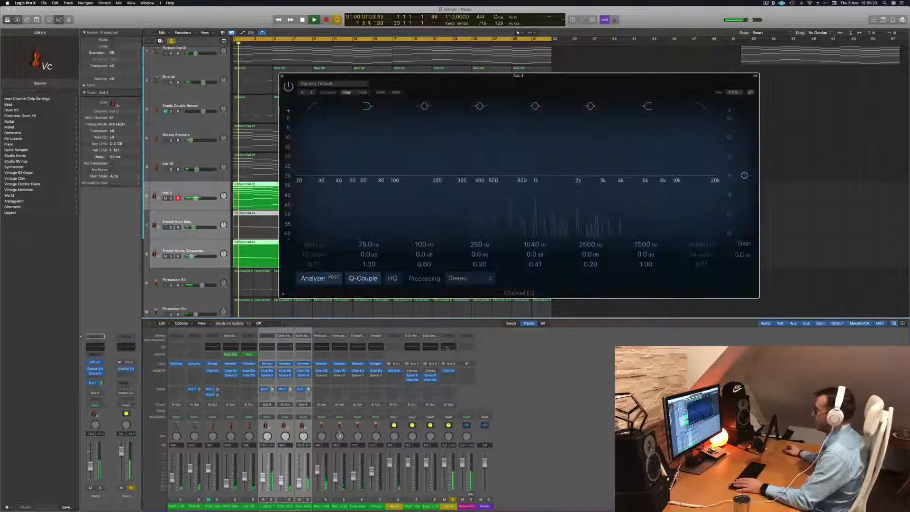
{"action": "key", "text": "space"}
{"action": "left_click", "coordinate": [701, 105]}
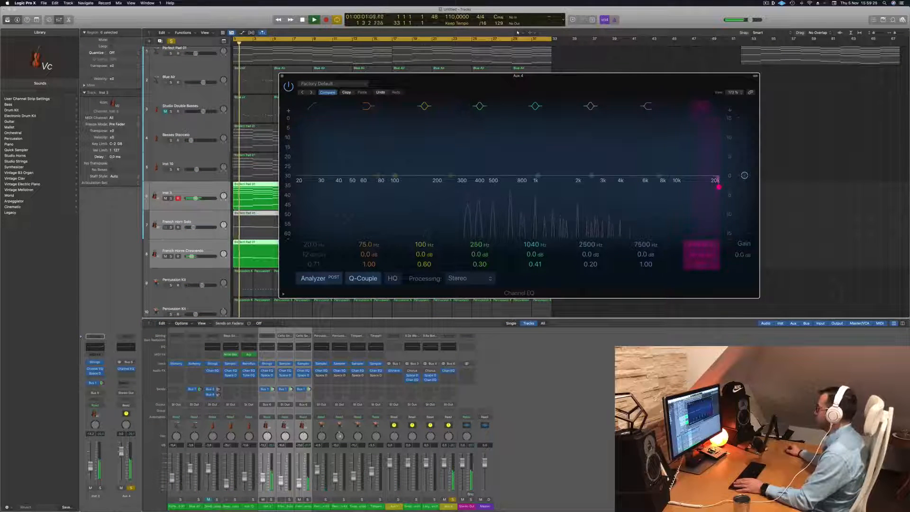
{"action": "left_click_drag", "start_coordinate": [699, 246], "coordinate": [700, 290]}
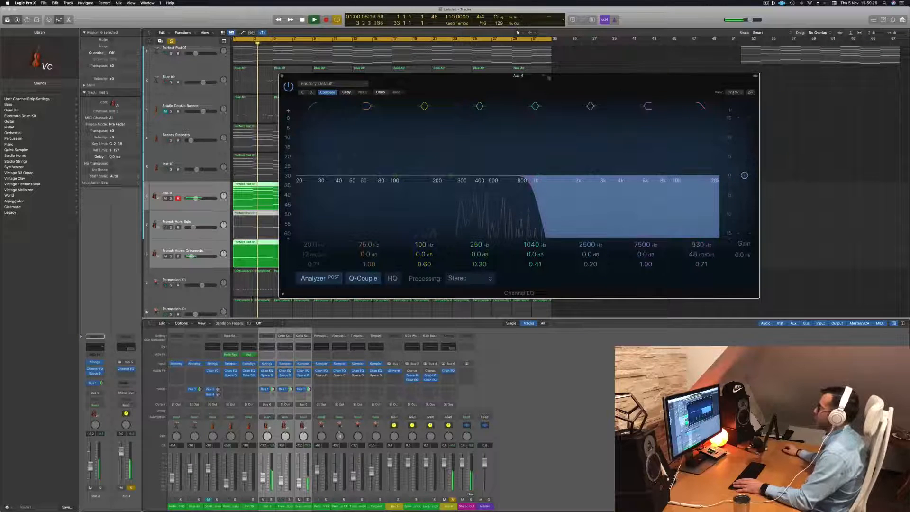
- Clear the bus solo and, during playback of the full arrangement, set the bus EQ's low-pass cutoff to 985 Hz
{"action": "left_click_drag", "start_coordinate": [548, 77], "coordinate": [723, 93]}
{"action": "left_click", "coordinate": [171, 42]}
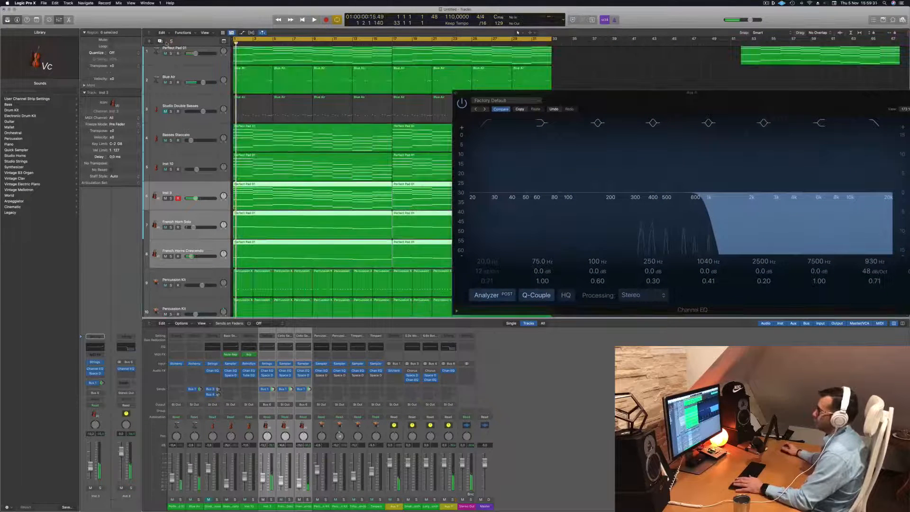
{"action": "key", "text": "space"}
{"action": "left_click_drag", "start_coordinate": [542, 93], "coordinate": [232, 176]}
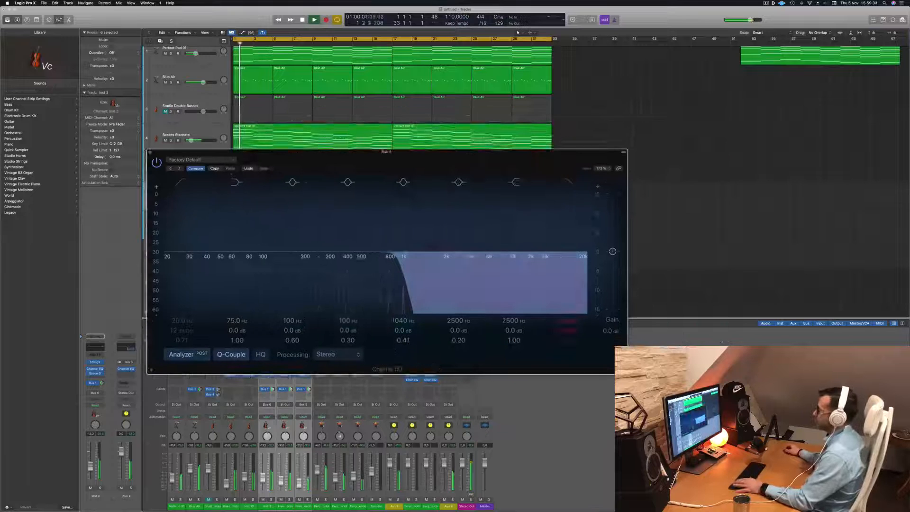
{"action": "mouse_move", "coordinate": [411, 263]}
{"action": "left_mouse_down"}
{"action": "mouse_move", "coordinate": [581, 263]}
{"action": "mouse_move", "coordinate": [405, 262]}
{"action": "left_mouse_up"}
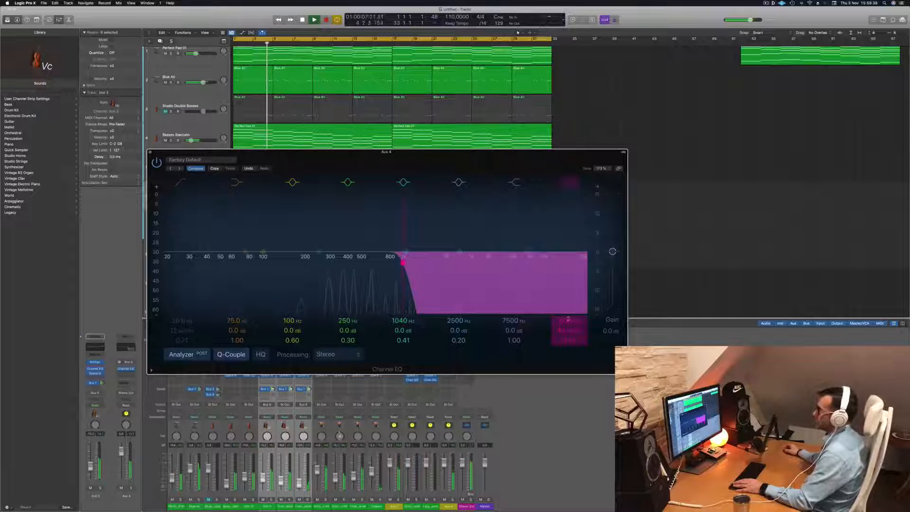
- Add a Channel EQ to the Blue Air track and arrange its window so both EQs are visible
{"action": "key", "text": "Return"}
{"action": "left_click", "coordinate": [204, 72]}
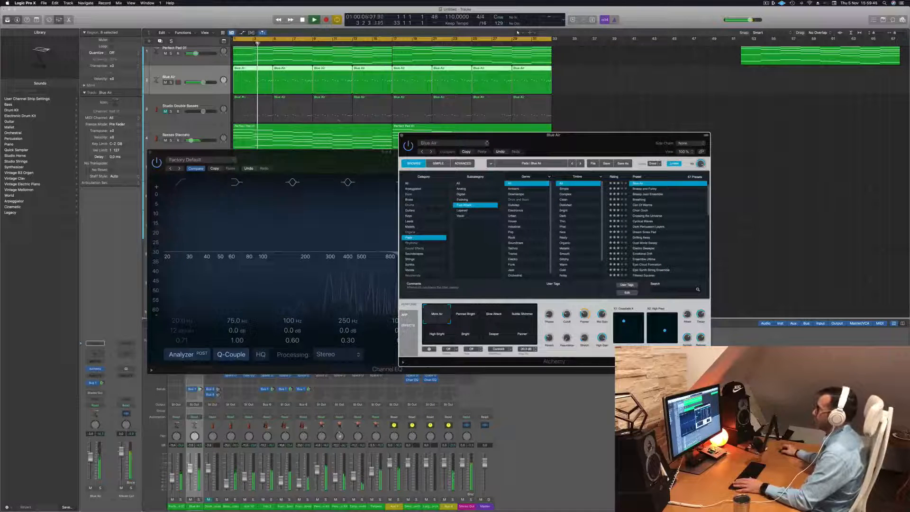
{"action": "left_click", "coordinate": [94, 353]}
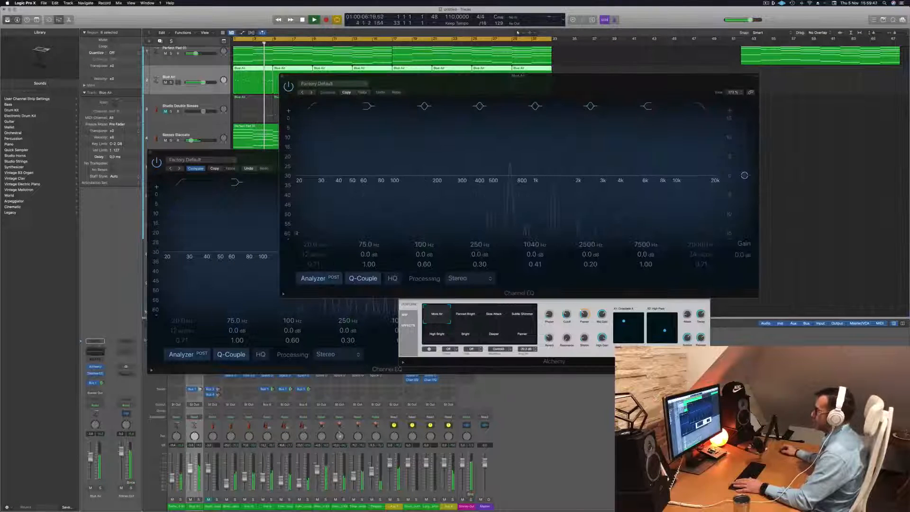
{"action": "left_click_drag", "start_coordinate": [547, 84], "coordinate": [628, 100]}
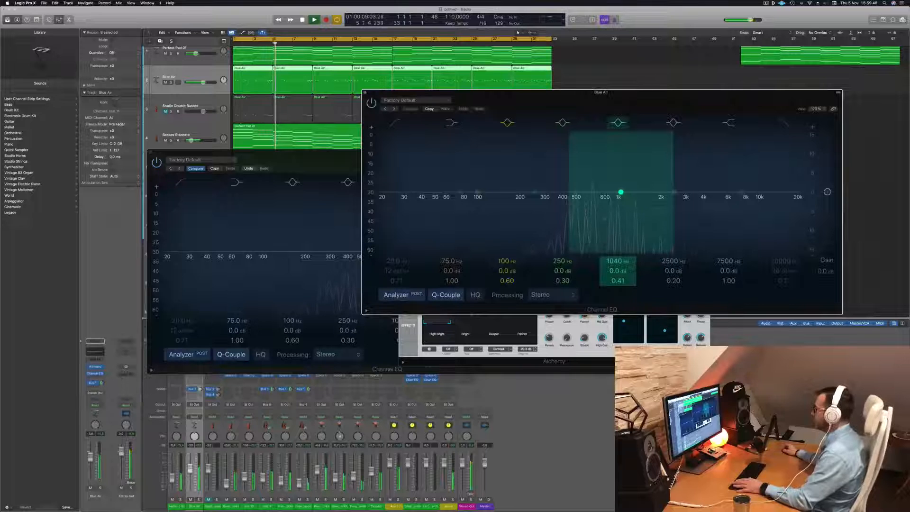
{"action": "left_click_drag", "start_coordinate": [299, 162], "coordinate": [213, 221]}
{"action": "left_click_drag", "start_coordinate": [600, 92], "coordinate": [663, 78]}
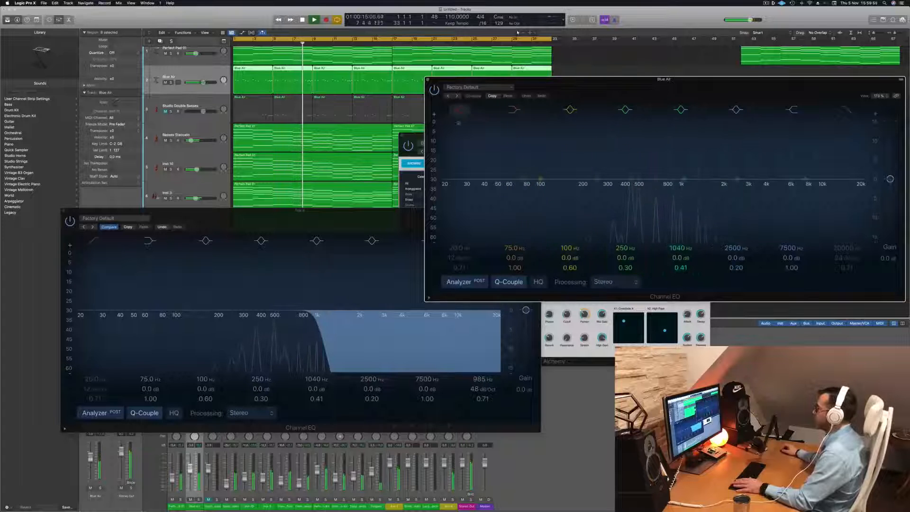
- Enable the high-pass filter on the Blue Air EQ at 386 Hz with a 12 dB/Oct slope and a Q of 0.79
{"action": "left_click", "coordinate": [459, 110]}
{"action": "left_click_drag", "start_coordinate": [491, 157], "coordinate": [648, 134]}
{"action": "mouse_move", "coordinate": [635, 189]}
{"action": "left_mouse_down"}
{"action": "mouse_move", "coordinate": [609, 188]}
{"action": "mouse_move", "coordinate": [624, 189]}
{"action": "left_mouse_up"}
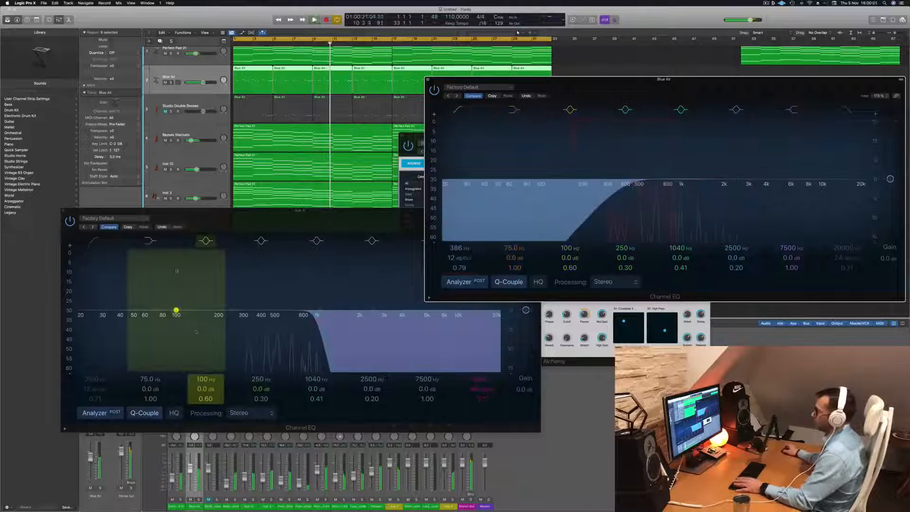
- Sweep the bus EQ's low-pass cutoff down and up during playback, settle it just below 1 kHz, and close that EQ
{"action": "key", "text": "Return"}
{"action": "left_click_drag", "start_coordinate": [314, 317], "coordinate": [237, 326]}
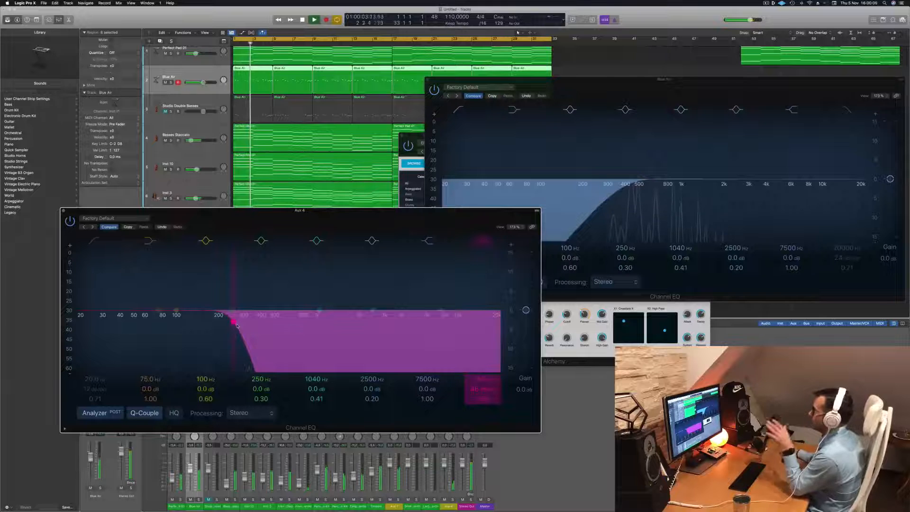
{"action": "left_click_drag", "start_coordinate": [236, 326], "coordinate": [468, 326]}
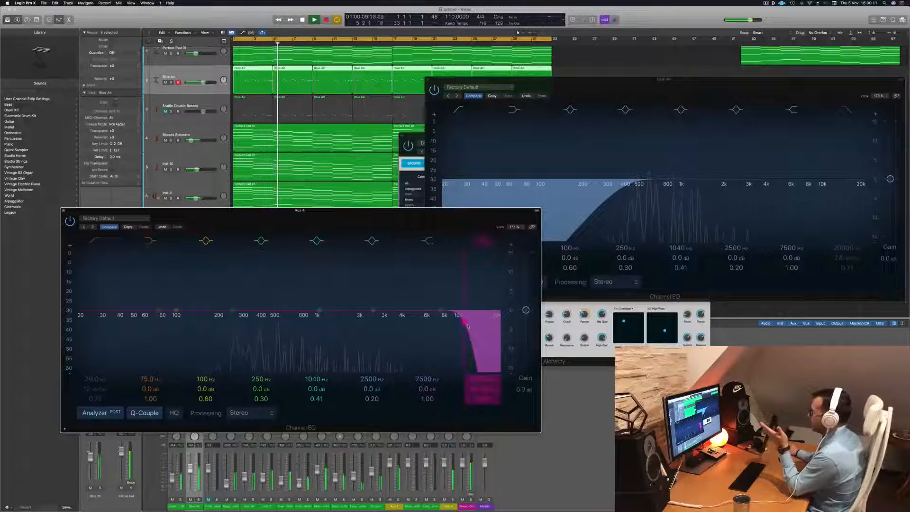
{"action": "left_click_drag", "start_coordinate": [468, 326], "coordinate": [313, 327]}
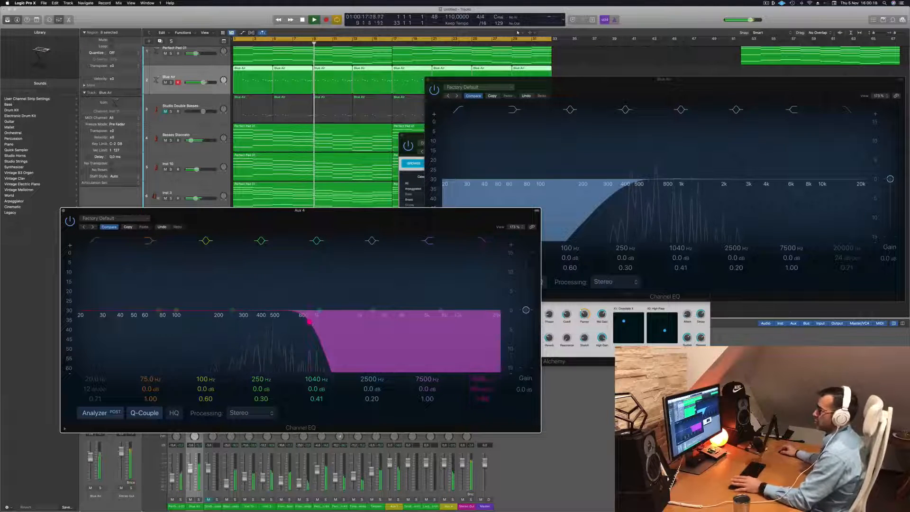
{"action": "left_click", "coordinate": [63, 210]}
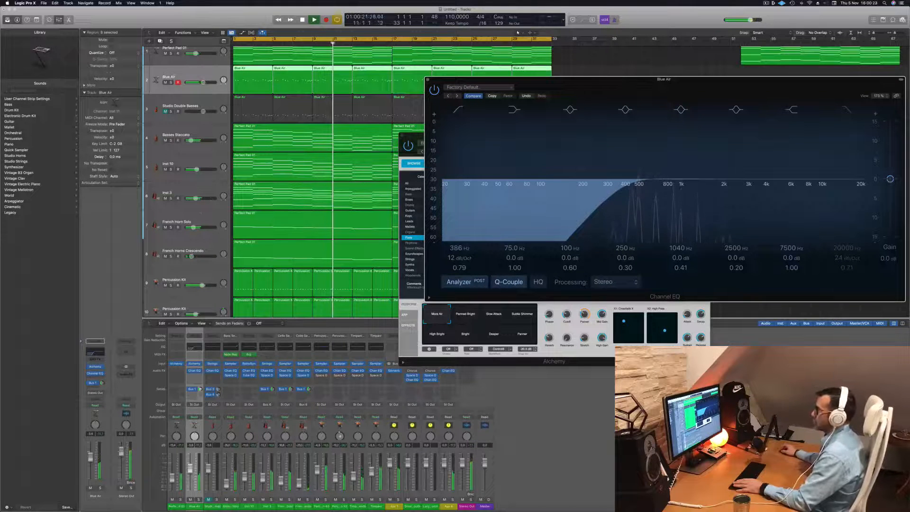
- Briefly solo the French Horn Solo track during playback, then select that track
{"action": "left_click", "coordinate": [171, 227]}
{"action": "left_click", "coordinate": [171, 227]}
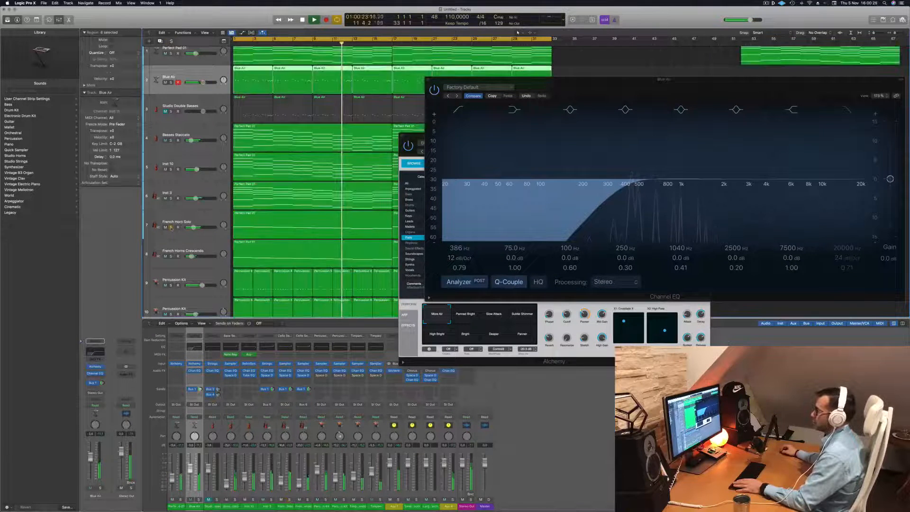
{"action": "left_click", "coordinate": [187, 218]}
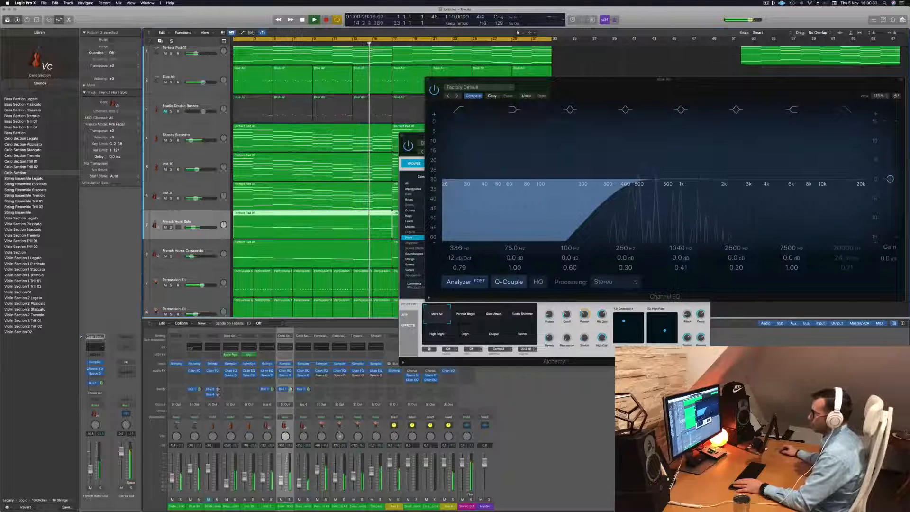
- Solo the French Horn Solo and French Horns Crescendo tracks, and route the French Horn Solo output to Bus 6 (Aux 4)
{"action": "key", "text": "s"}
{"action": "left_click", "coordinate": [171, 257]}
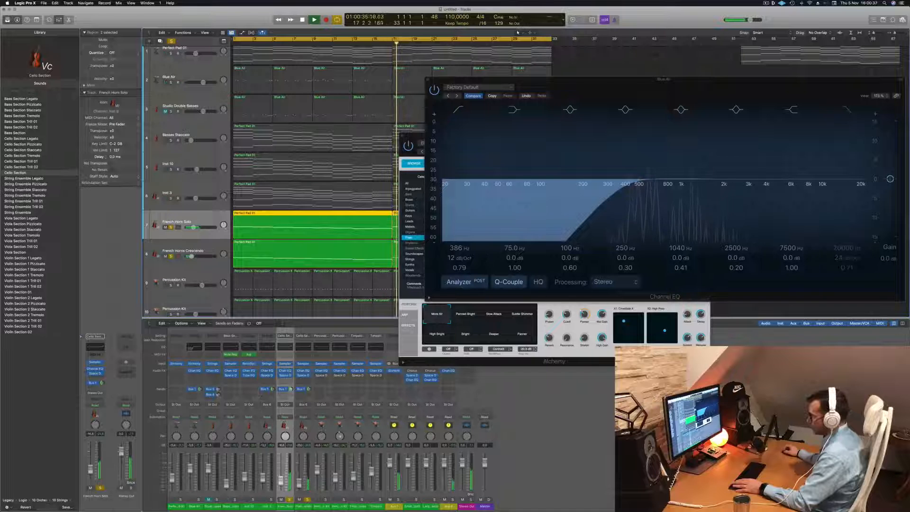
{"action": "left_click", "coordinate": [286, 404]}
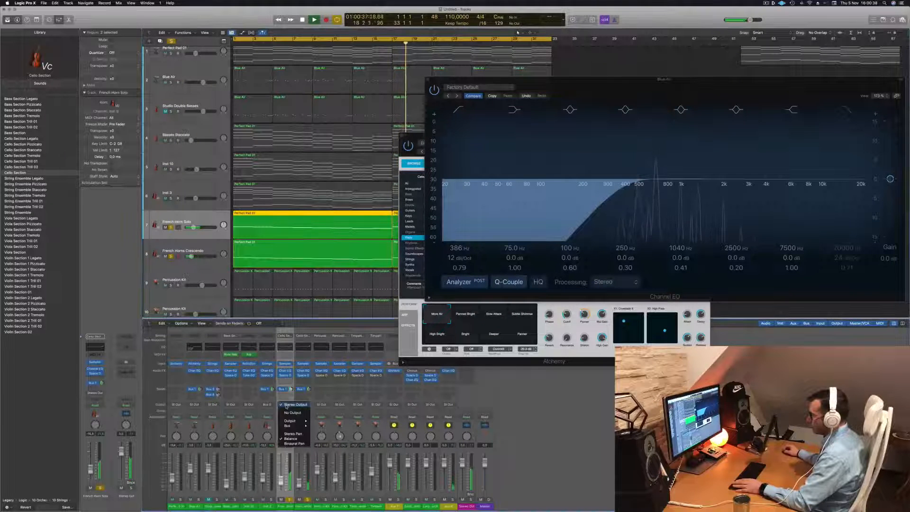
{"action": "mouse_move", "coordinate": [289, 426]}
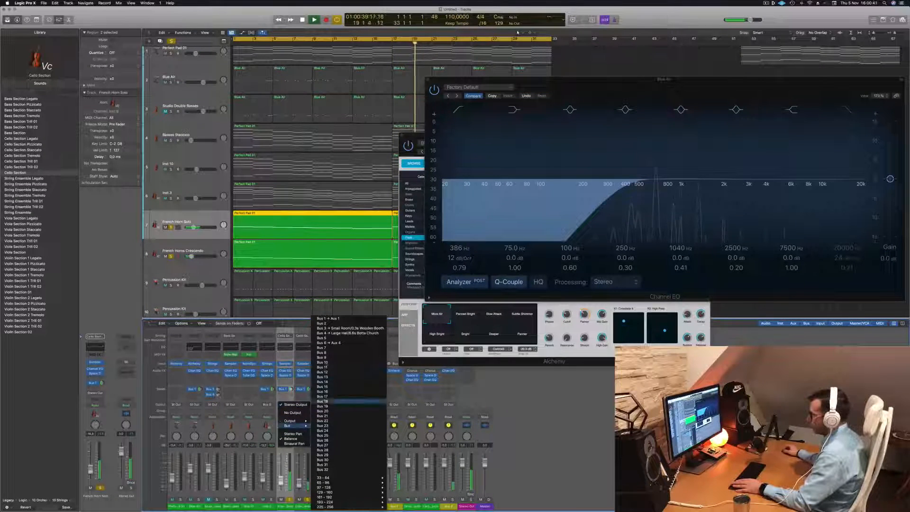
{"action": "left_click", "coordinate": [328, 343]}
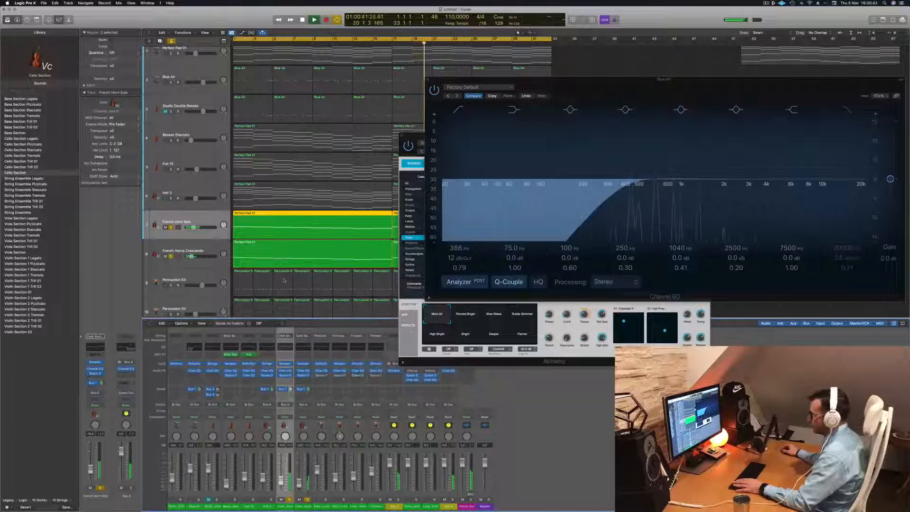
{"action": "key", "text": "Return"}
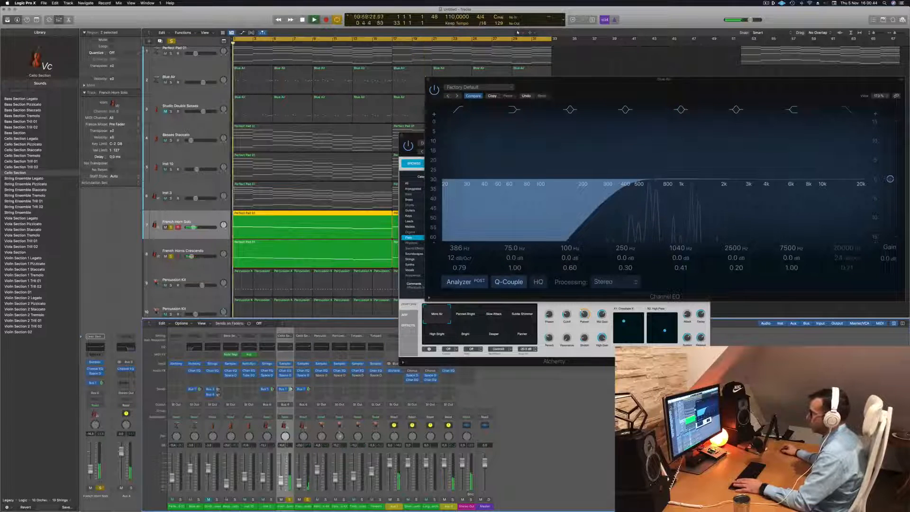
- Clear all solos, close the Blue Air EQ and Alchemy windows, and replay the full arrangement from the start
{"action": "left_click", "coordinate": [172, 41]}
{"action": "left_click_drag", "start_coordinate": [619, 85], "coordinate": [399, 177]}
{"action": "left_click", "coordinate": [207, 174]}
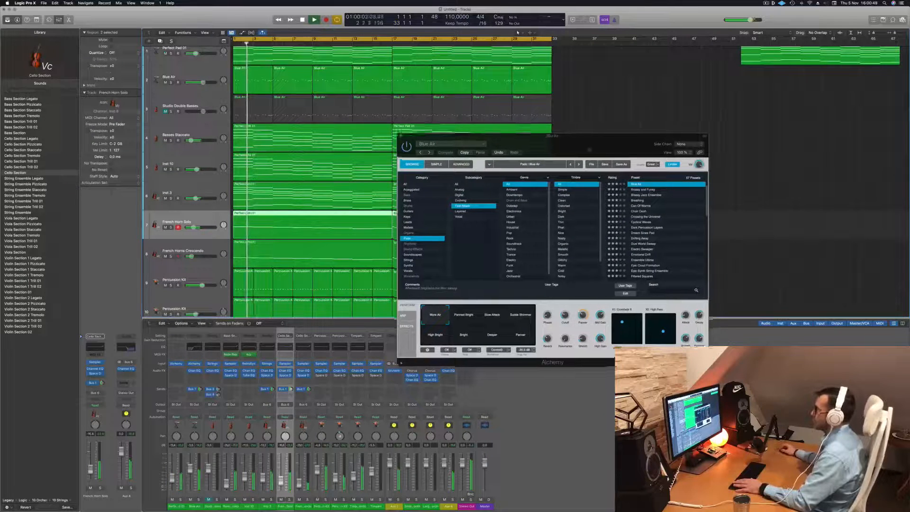
{"action": "left_click_drag", "start_coordinate": [402, 138], "coordinate": [350, 193]}
{"action": "left_click", "coordinate": [350, 193]}
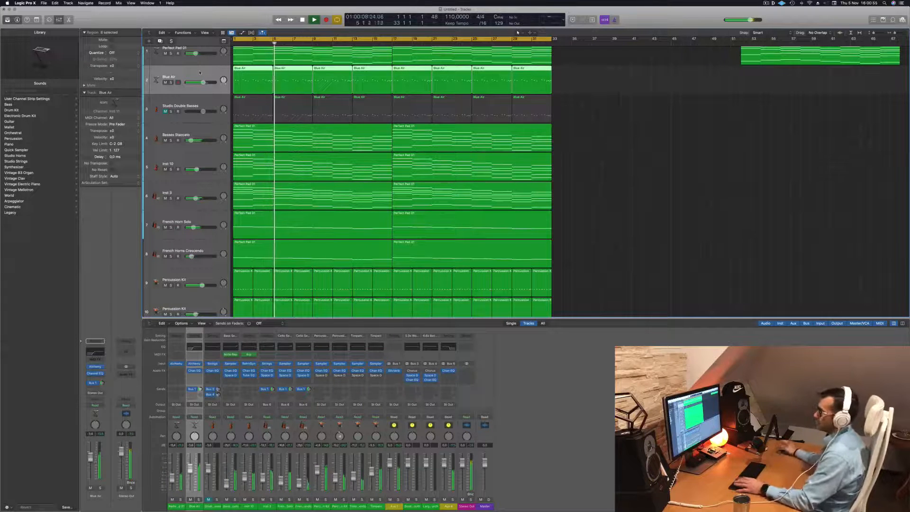
{"action": "key", "text": "Return"}
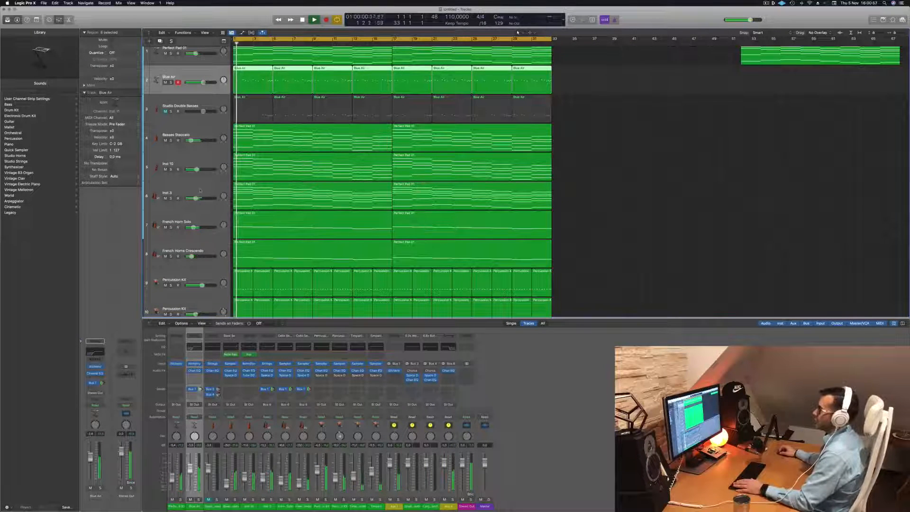
- Duplicate the Perfect Pad 01 track, copy its two looped regions onto the new track, and stop playback
{"action": "left_click", "coordinate": [174, 192]}
{"action": "scroll", "coordinate": [177, 138], "scroll_direction": "up", "scroll_amount": 3}
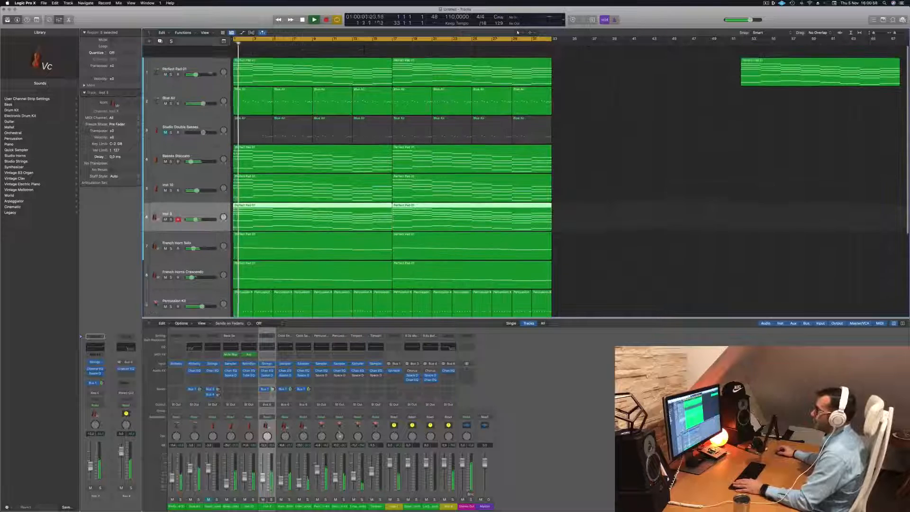
{"action": "left_click", "coordinate": [166, 57]}
{"action": "key", "text": "Return"}
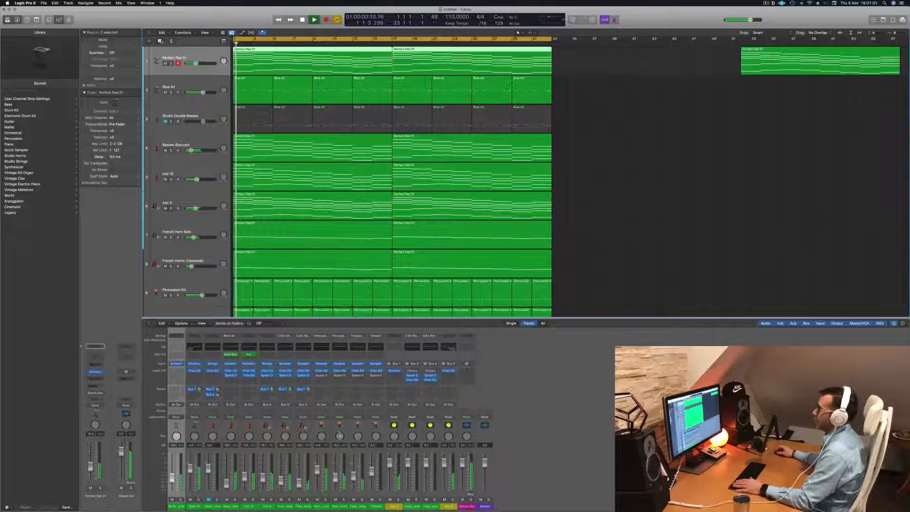
{"action": "key", "text": "super+d"}
{"action": "left_click_drag", "start_coordinate": [316, 66], "coordinate": [503, 88]}
{"action": "key", "text": "space"}
- Delete the upper chord notes in both regions of the duplicated pad track, keeping only the lowest bass line
{"action": "left_click", "coordinate": [367, 87], "text": "shift"}
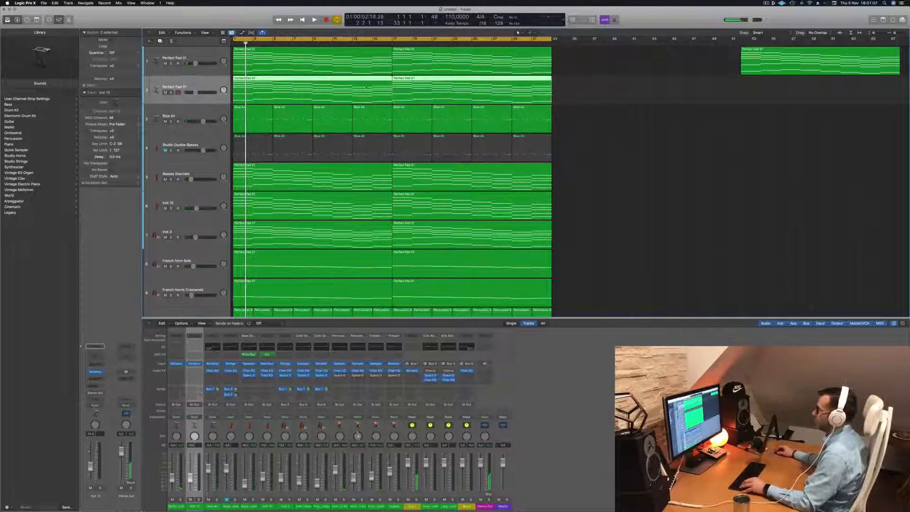
{"action": "double_click", "coordinate": [365, 81]}
{"action": "scroll", "coordinate": [341, 457], "scroll_direction": "left", "scroll_amount": 5}
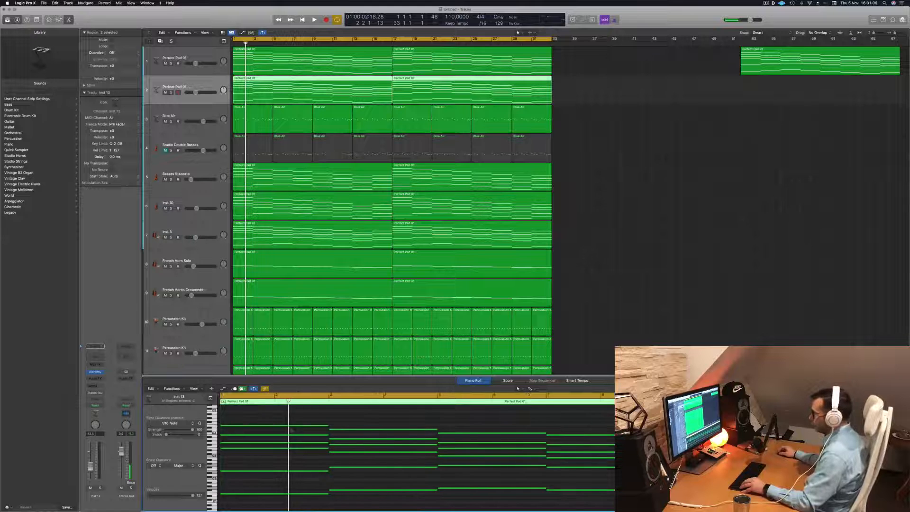
{"action": "scroll", "coordinate": [307, 428], "scroll_direction": "left", "scroll_amount": 4}
{"action": "mouse_move", "coordinate": [236, 419]}
{"action": "left_mouse_down"}
{"action": "mouse_move", "coordinate": [503, 464]}
{"action": "mouse_move", "coordinate": [548, 482]}
{"action": "left_mouse_up"}
{"action": "key", "text": "BackSpace"}
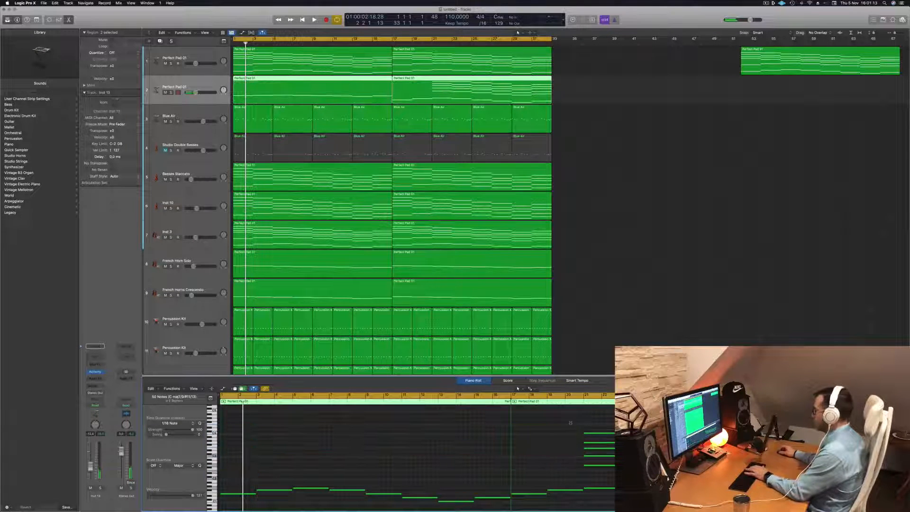
{"action": "left_click_drag", "start_coordinate": [574, 424], "coordinate": [616, 486]}
{"action": "key", "text": "BackSpace"}
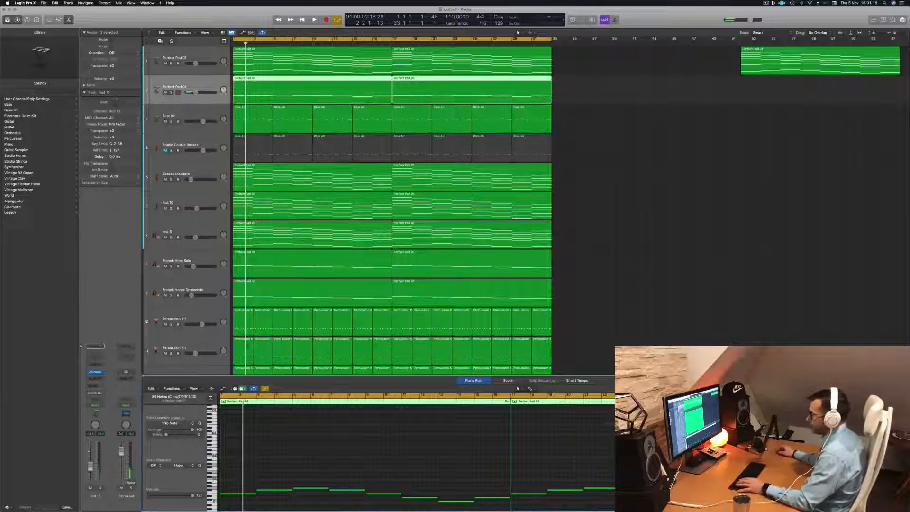
- Solo the duplicated pad track during playback from the start and open its Alchemy instrument beside the track headers
{"action": "key", "text": "Return"}
{"action": "key", "text": "space"}
{"action": "left_click", "coordinate": [205, 87]}
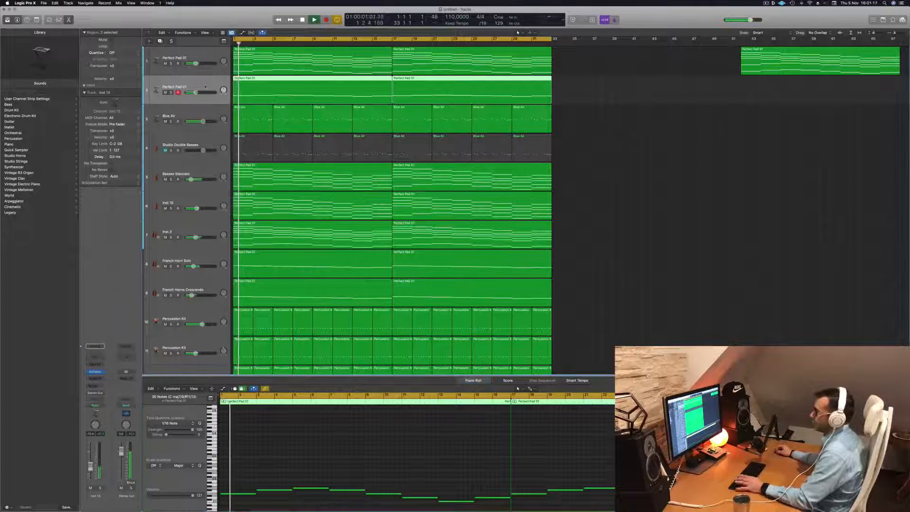
{"action": "left_click", "coordinate": [95, 371]}
{"action": "key", "text": "s"}
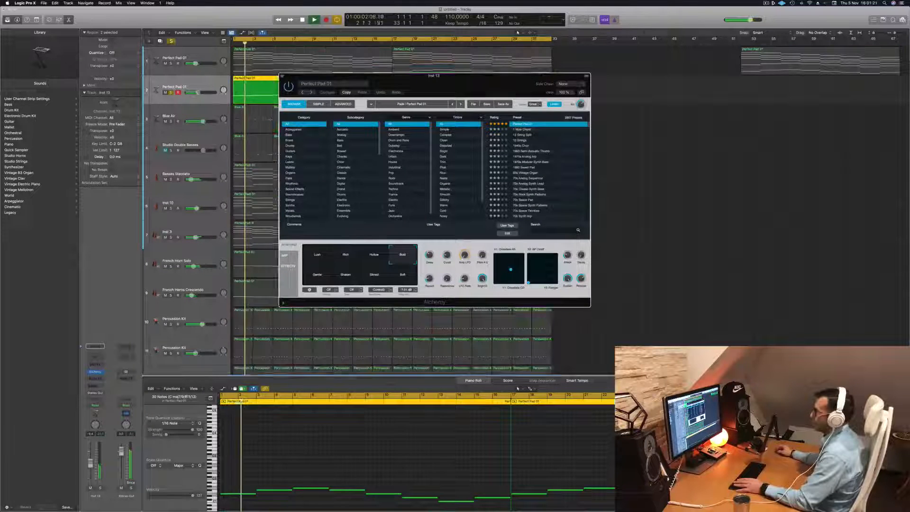
{"action": "left_click_drag", "start_coordinate": [451, 88], "coordinate": [559, 94]}
- Audition the Perfect Pad 02 and Perfect Pad 03 presets on the duplicated pad track and keep Perfect Pad 03
{"action": "key", "text": "Return"}
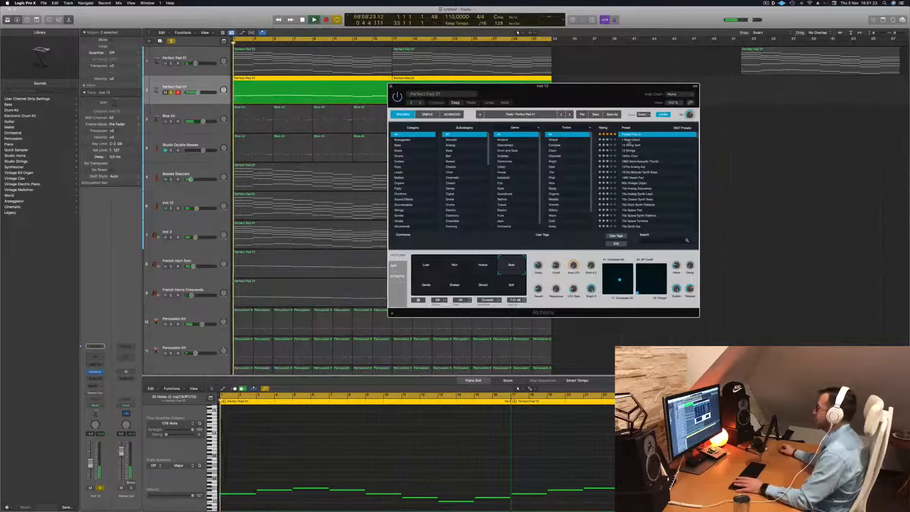
{"action": "scroll", "coordinate": [639, 144], "scroll_direction": "up", "scroll_amount": 3}
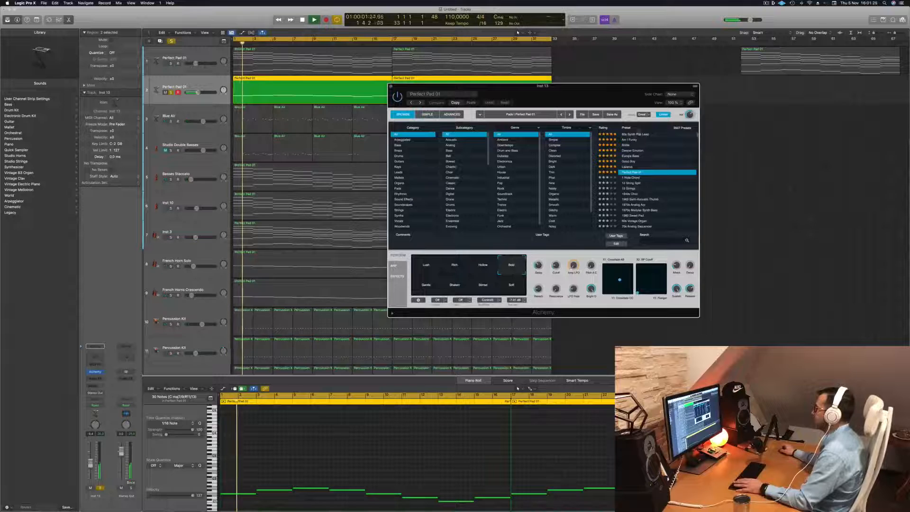
{"action": "scroll", "coordinate": [633, 138], "scroll_direction": "down", "scroll_amount": 3}
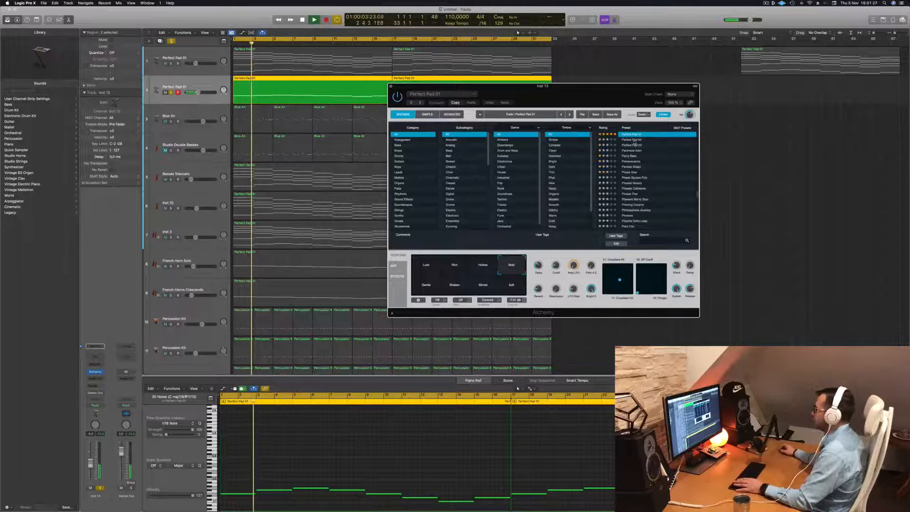
{"action": "left_click", "coordinate": [634, 140]}
{"action": "left_click", "coordinate": [633, 145]}
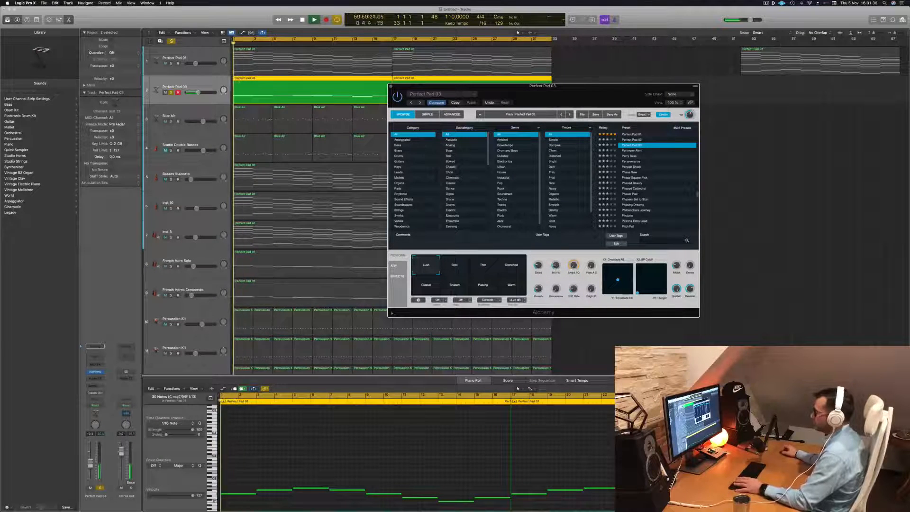
{"action": "key", "text": "space"}
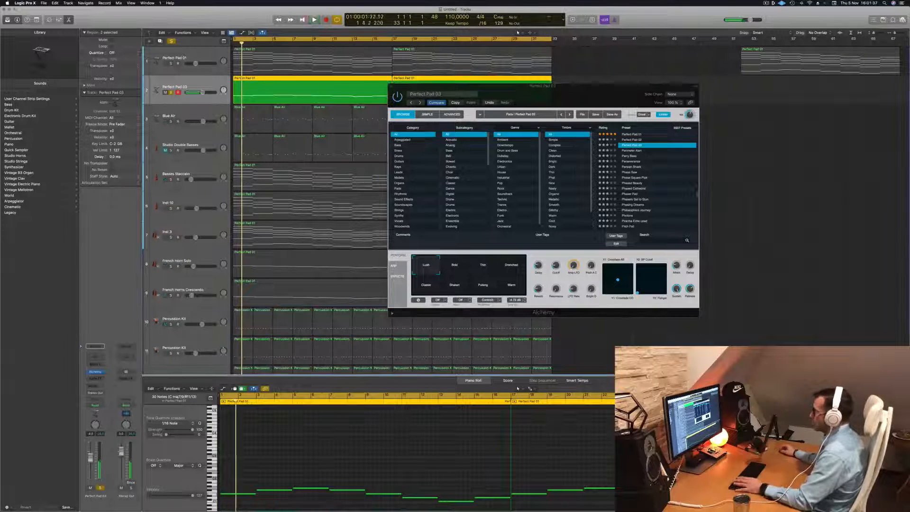
- Audition Perfect Pad 03's performance snapshots, settle on Warm, and move the Alchemy window clear of the tracks
{"action": "left_click", "coordinate": [552, 271]}
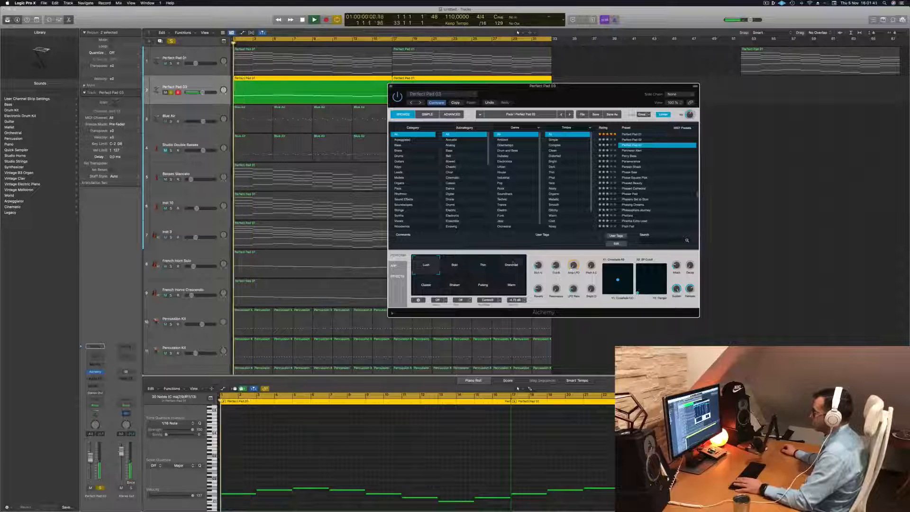
{"action": "left_click", "coordinate": [514, 264]}
{"action": "left_click", "coordinate": [464, 267]}
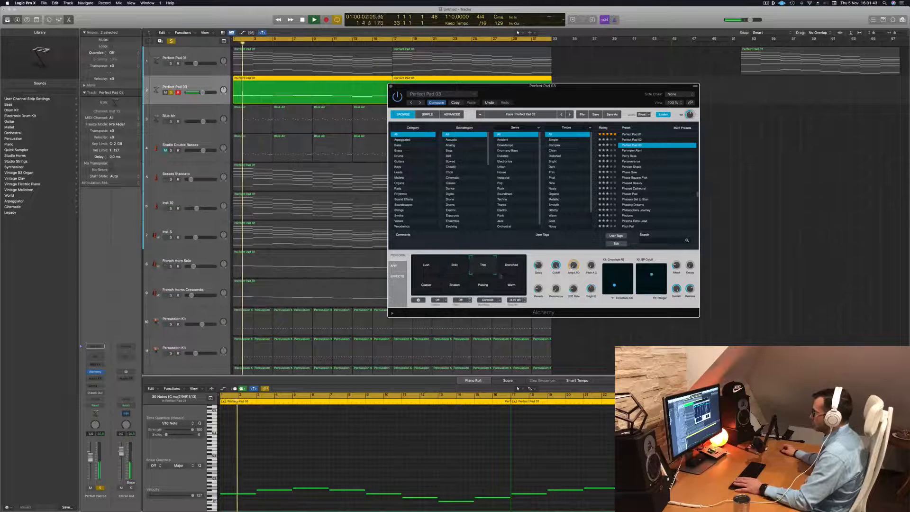
{"action": "left_click", "coordinate": [512, 285]}
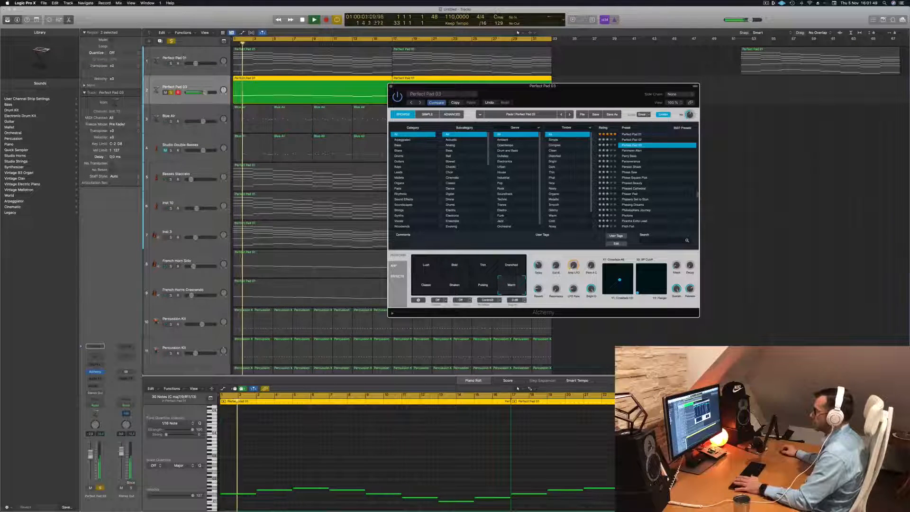
{"action": "left_click_drag", "start_coordinate": [574, 96], "coordinate": [693, 103]}
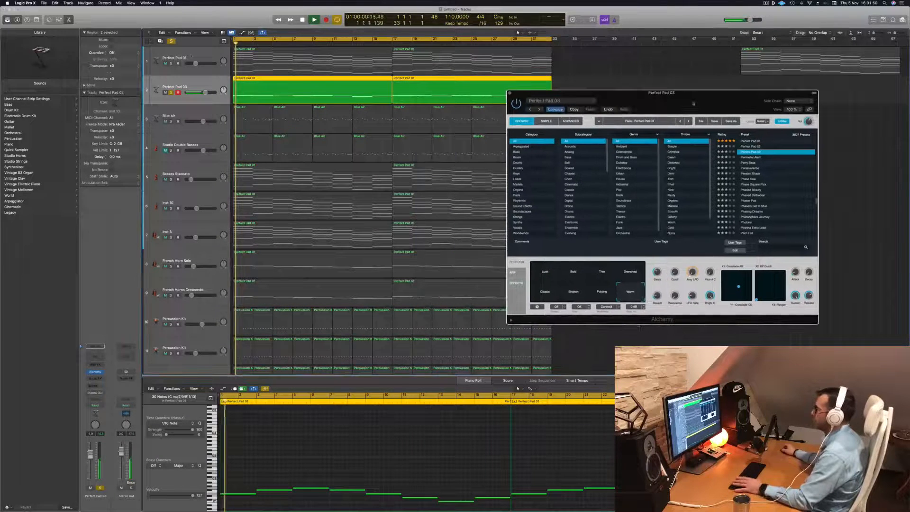
- Solo the Basses Staccato track alongside the bass pad and add a send from it to Bus 1 (Aux 1)
{"action": "left_click", "coordinate": [172, 180]}
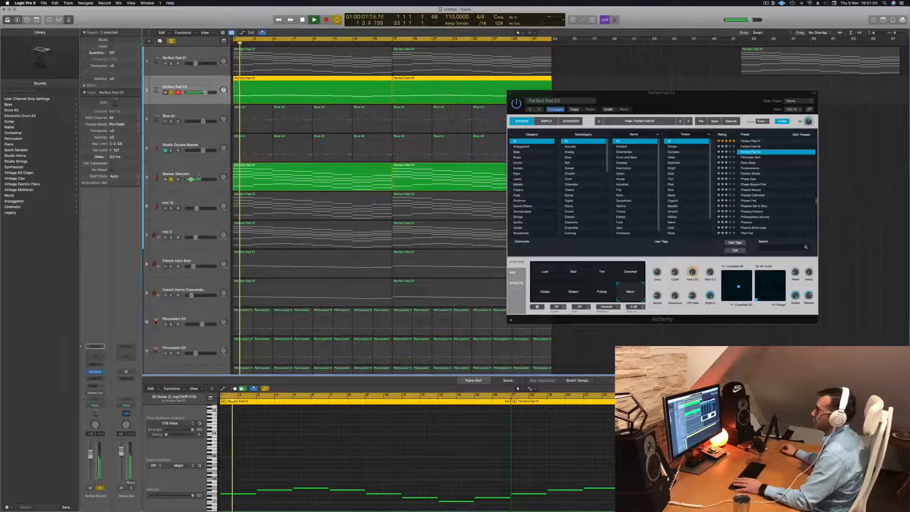
{"action": "left_click", "coordinate": [199, 173]}
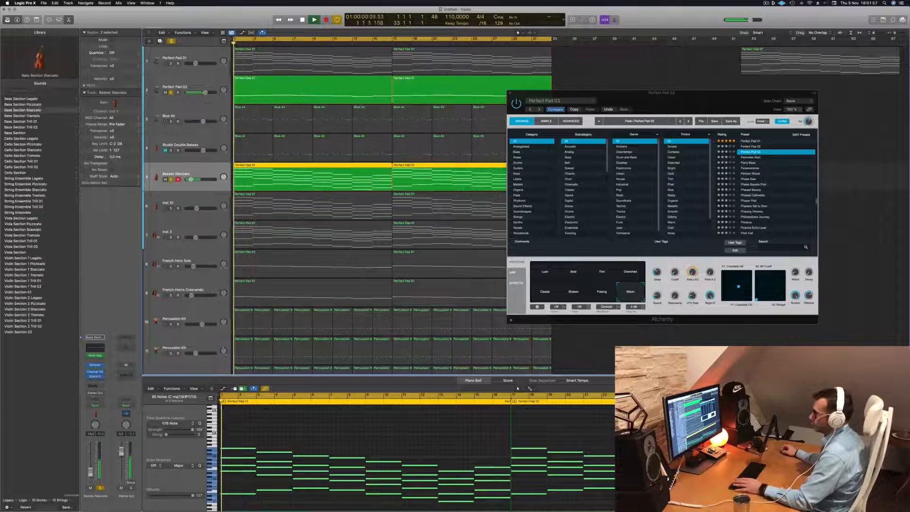
{"action": "left_click", "coordinate": [95, 385]}
{"action": "mouse_move", "coordinate": [98, 395]}
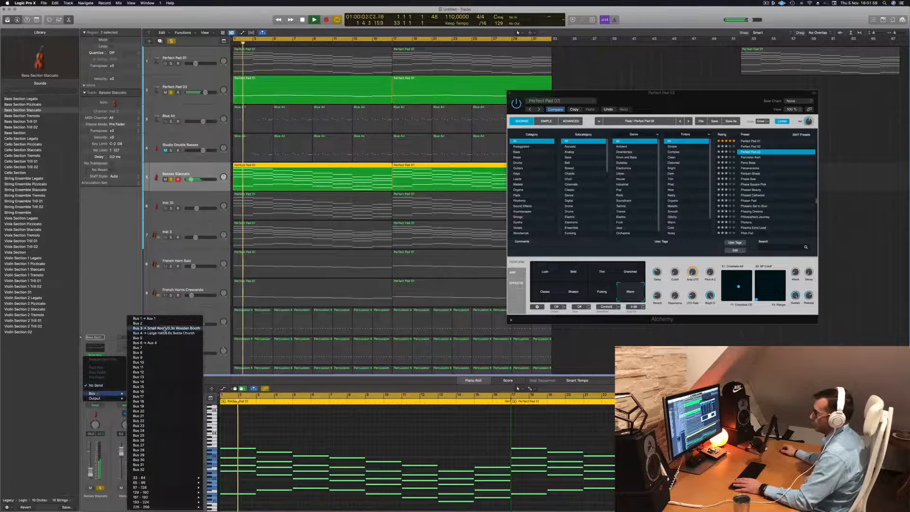
{"action": "left_click", "coordinate": [145, 318]}
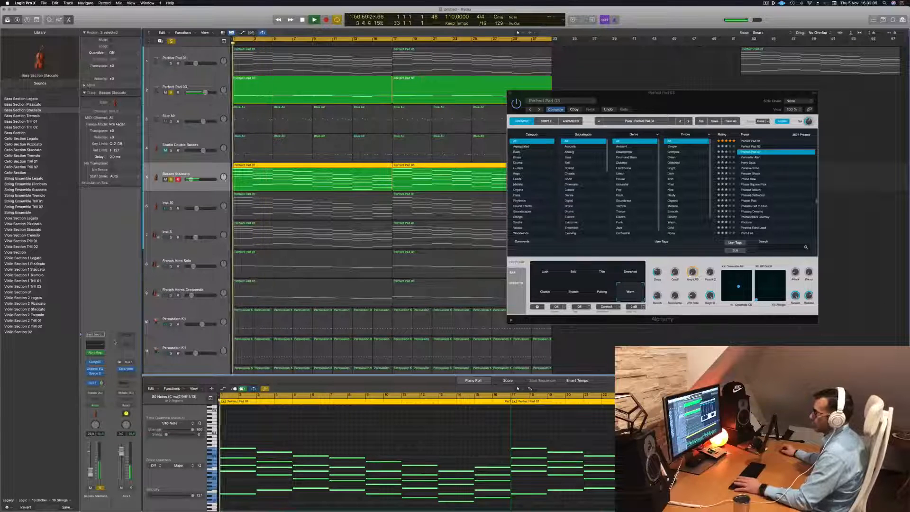
- Add a Channel EQ to Aux 1 with a -4.5 dB high shelf at 2840 Hz and a 12 dB/Oct high-pass at 336 Hz, Q 0.83
{"action": "left_click", "coordinate": [129, 344]}
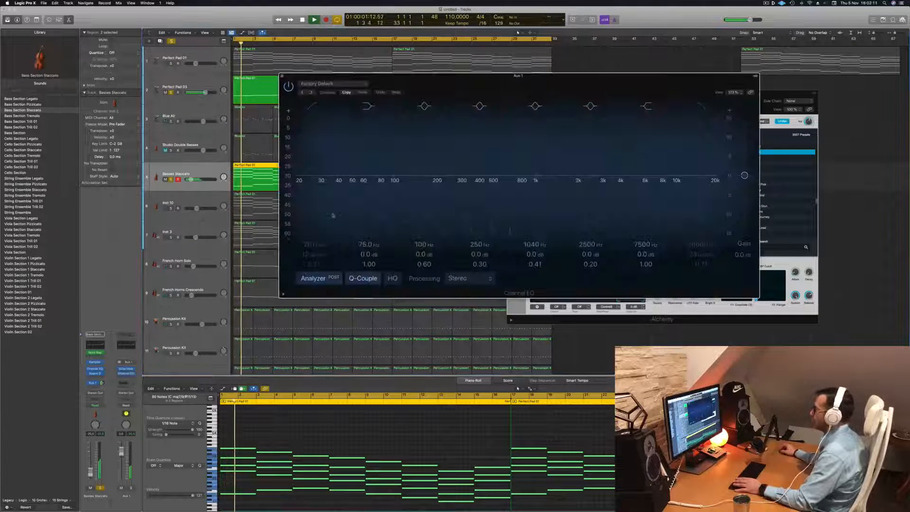
{"action": "left_click_drag", "start_coordinate": [657, 171], "coordinate": [599, 188]}
{"action": "left_click", "coordinate": [314, 106]}
{"action": "left_click_drag", "start_coordinate": [313, 140], "coordinate": [463, 134]}
{"action": "left_click_drag", "start_coordinate": [450, 185], "coordinate": [468, 181]}
{"action": "key", "text": "Return"}
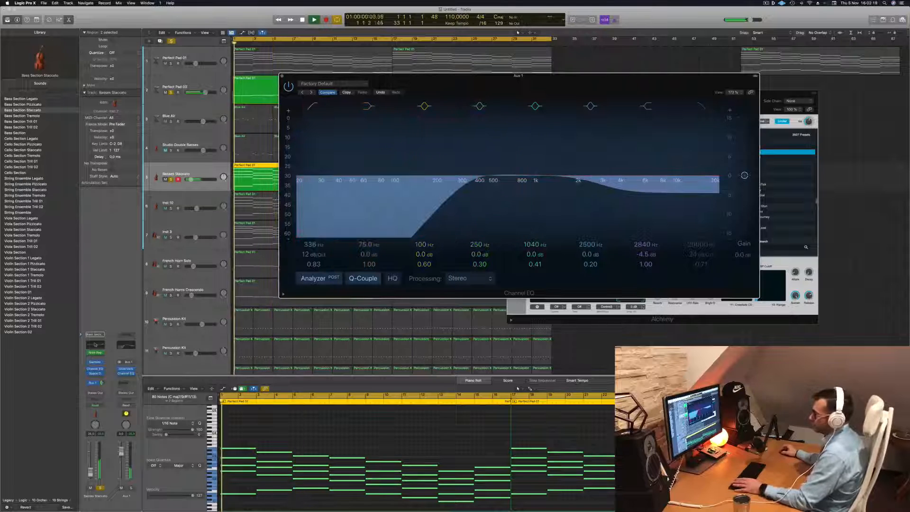
{"action": "left_click", "coordinate": [102, 383]}
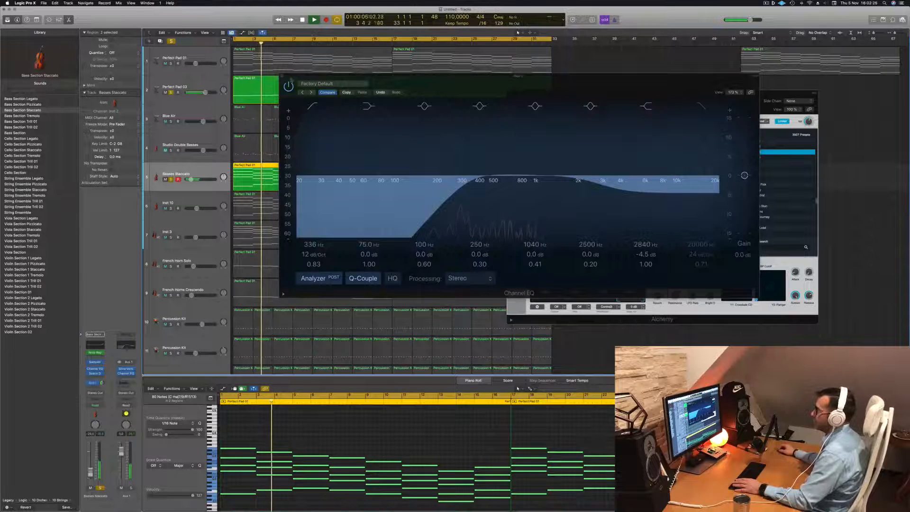
{"action": "left_click", "coordinate": [282, 77]}
- Move the Alchemy window aside, solo and select the Inst 10 track, and replay it with the bass pad and Basses Staccato
{"action": "left_click_drag", "start_coordinate": [611, 112], "coordinate": [734, 116]}
{"action": "left_click", "coordinate": [171, 208]}
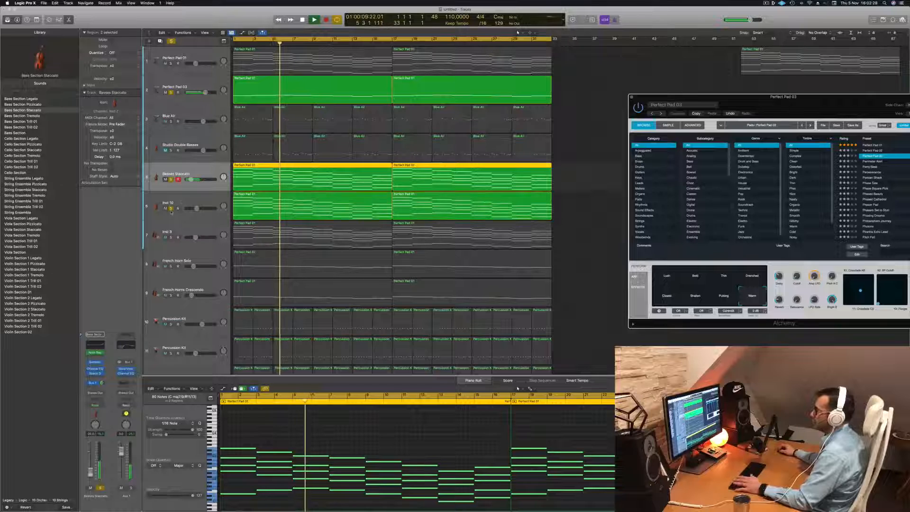
{"action": "key", "text": "Return"}
{"action": "left_click", "coordinate": [196, 199]}
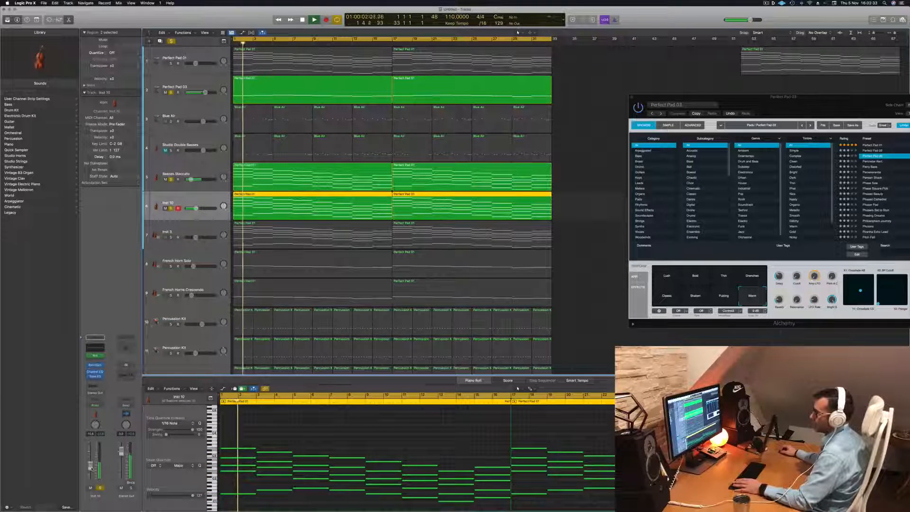
{"action": "scroll", "coordinate": [281, 265], "scroll_direction": "down", "scroll_amount": 3}
{"action": "key", "text": "Return"}
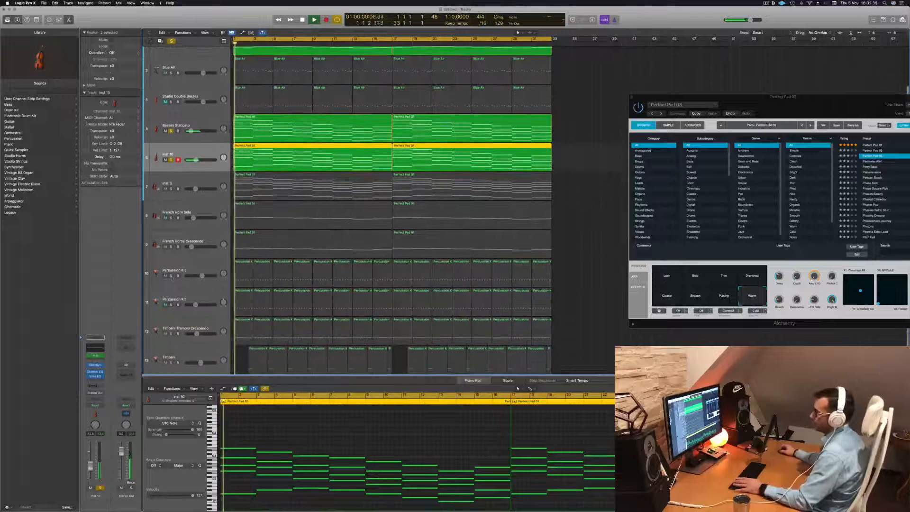
- Solo both Percussion Kit tracks and listen to them with the Basses Staccato and Inst 10 layers
{"action": "left_click", "coordinate": [171, 276]}
{"action": "left_click", "coordinate": [196, 265]}
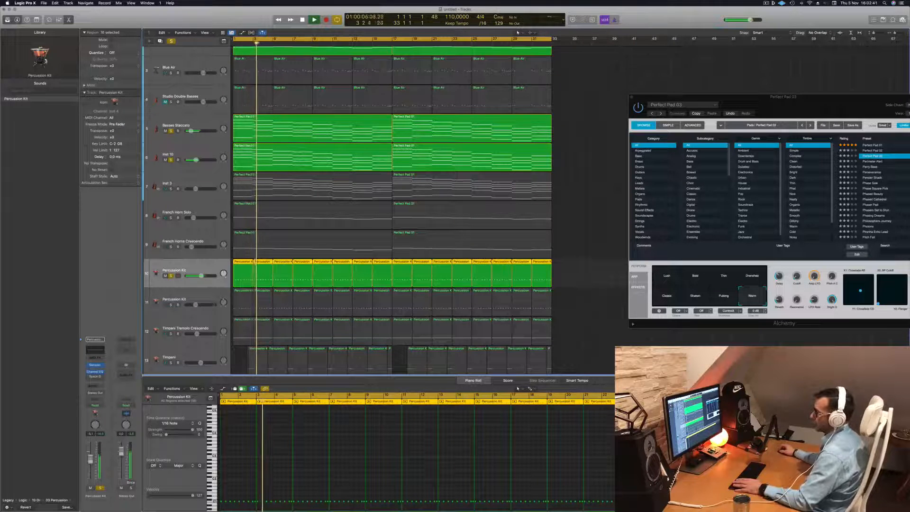
{"action": "left_click", "coordinate": [173, 312]}
{"action": "left_click", "coordinate": [171, 304]}
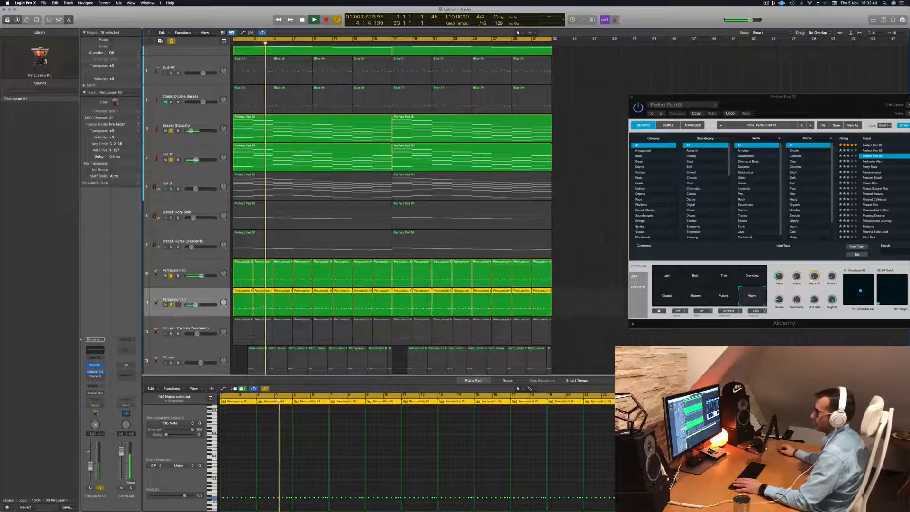
{"action": "key", "text": "space"}
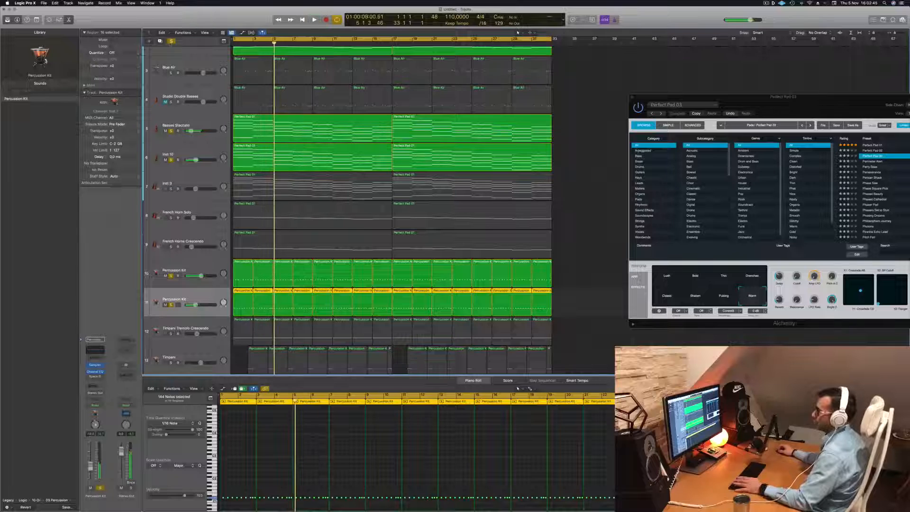
- Clear all track solos, replay the full arrangement from the start, and shift the Alchemy window slightly
{"action": "left_click", "coordinate": [171, 41]}
{"action": "key", "text": "Return"}
{"action": "key", "text": "space"}
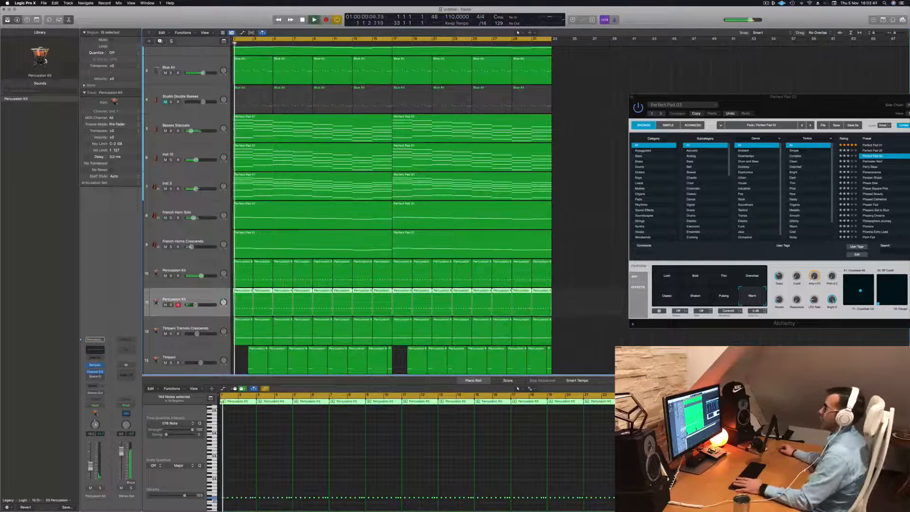
{"action": "left_click_drag", "start_coordinate": [735, 97], "coordinate": [721, 85]}
{"action": "key", "text": "Return"}
- Select the Blue Air track, clear the Alchemy window from view, deselect the regions and replay from the start
{"action": "left_click", "coordinate": [186, 66]}
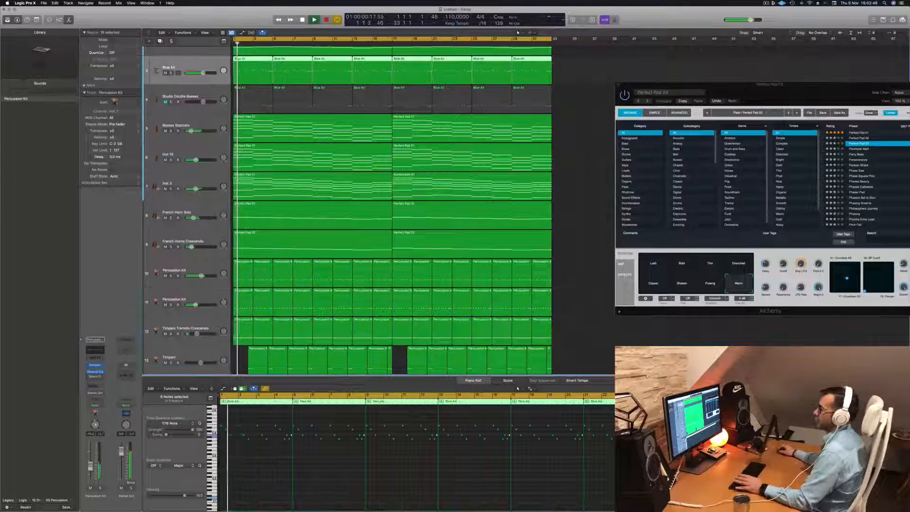
{"action": "key", "text": "space"}
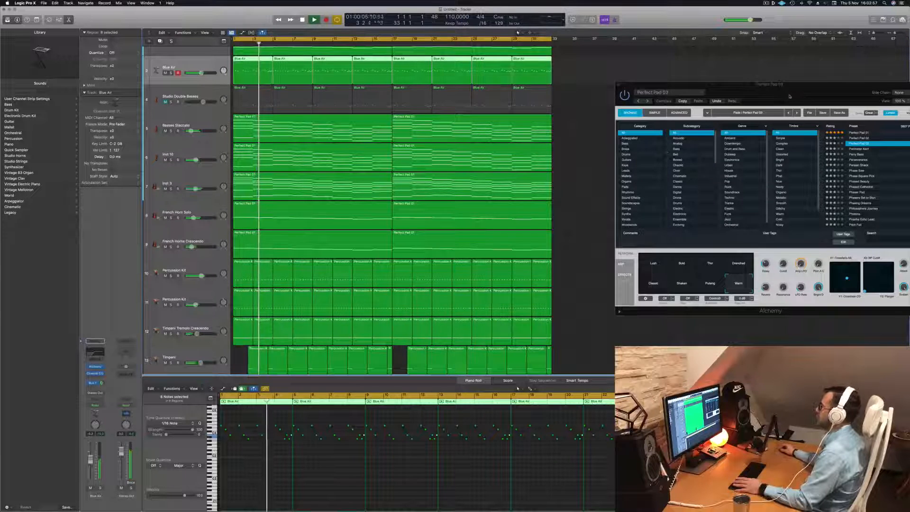
{"action": "left_click_drag", "start_coordinate": [789, 96], "coordinate": [541, 152]}
{"action": "left_click", "coordinate": [371, 140]}
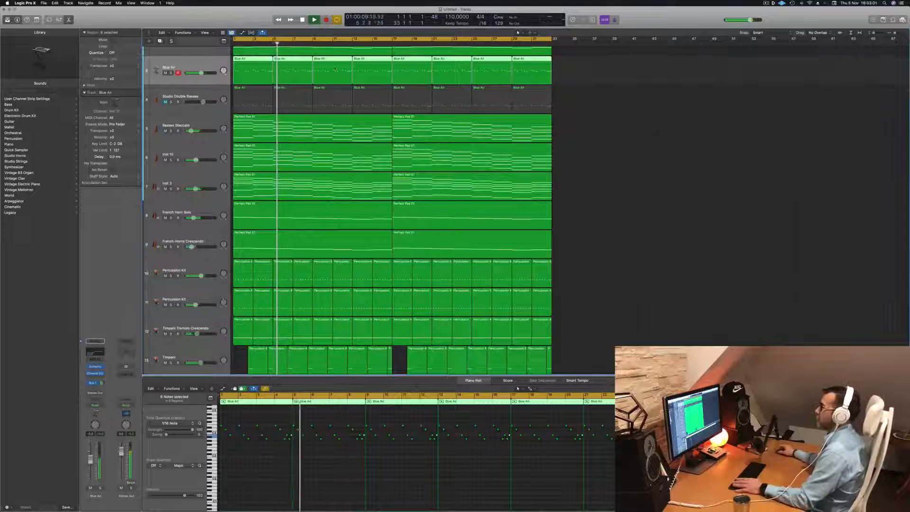
{"action": "key", "text": "Return"}
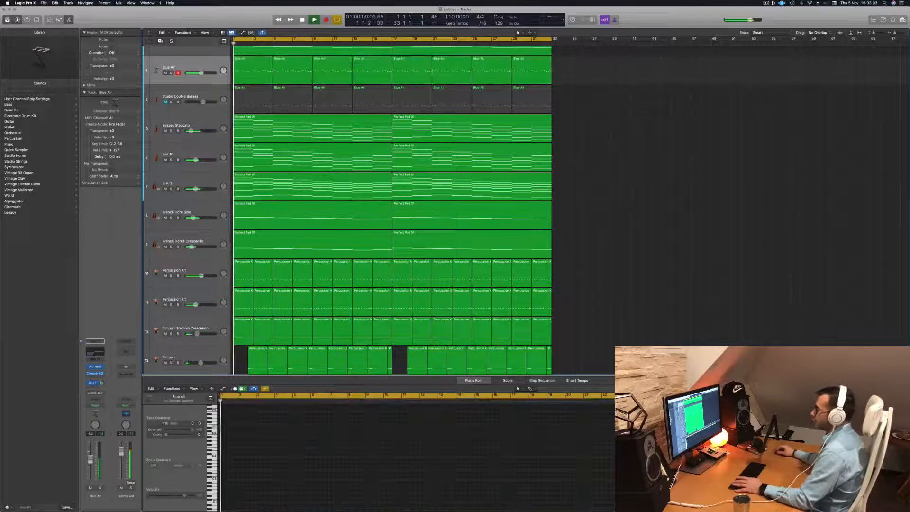
- Delete every second Blue Air region on the Blue Air track, leaving four alternating regions
{"action": "left_click", "coordinate": [306, 65]}
{"action": "key", "text": "Delete"}
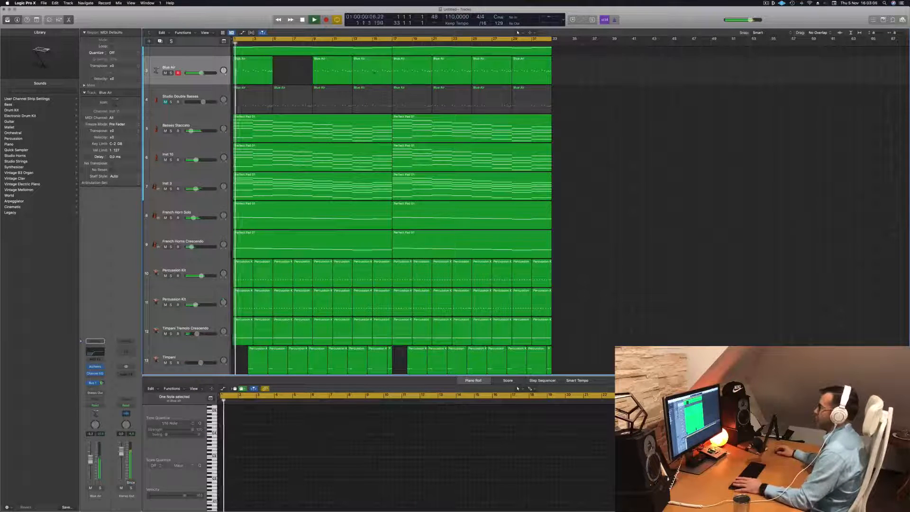
{"action": "left_click", "coordinate": [382, 72]}
{"action": "key", "text": "Delete"}
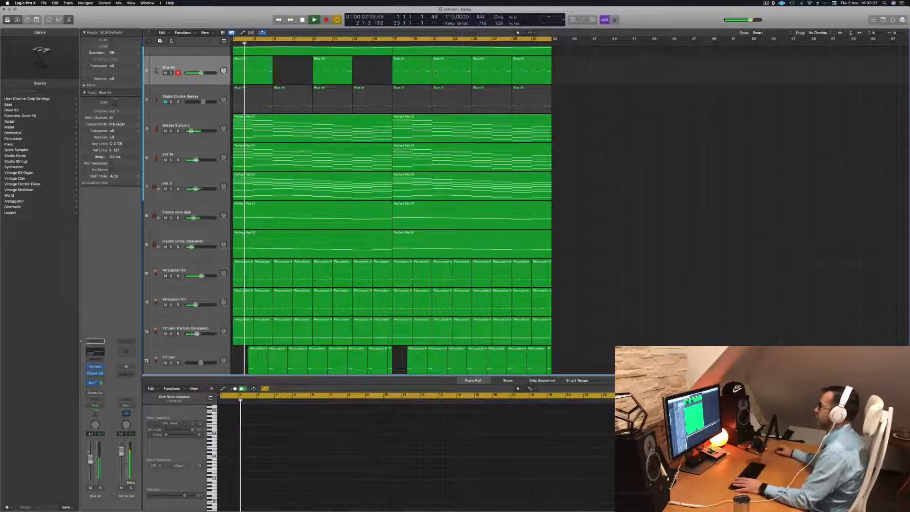
{"action": "left_click", "coordinate": [436, 73]}
{"action": "key", "text": "Delete"}
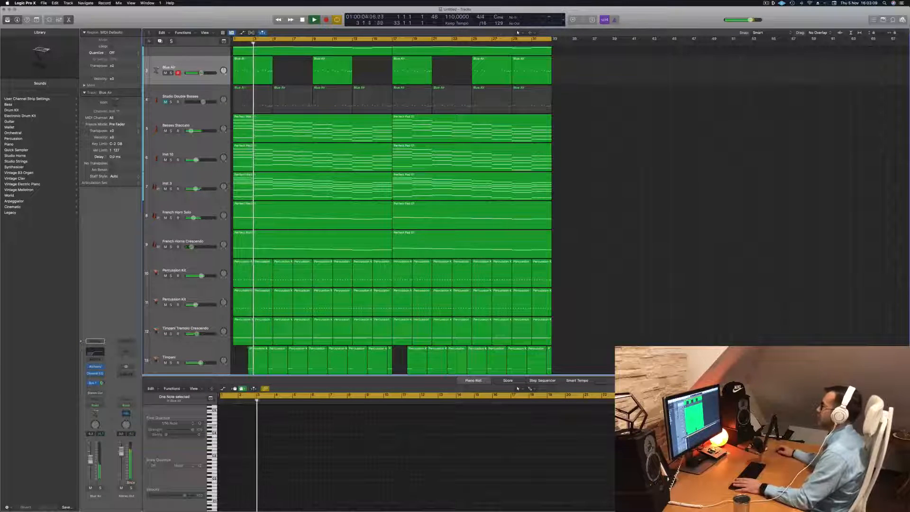
{"action": "left_click", "coordinate": [524, 74]}
{"action": "key", "text": "Delete"}
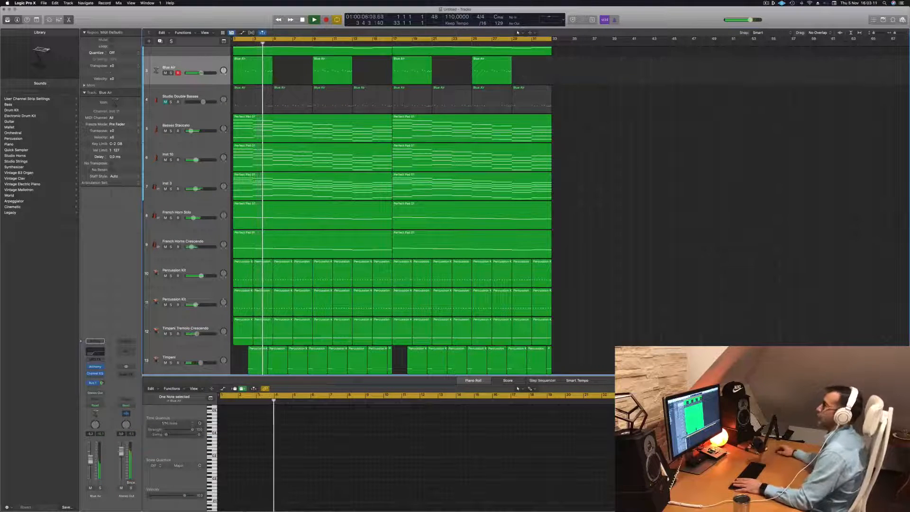
- Delete all Blue Air regions from the Studio Double Basses track
{"action": "left_click", "coordinate": [257, 103]}
{"action": "key", "text": "Delete"}
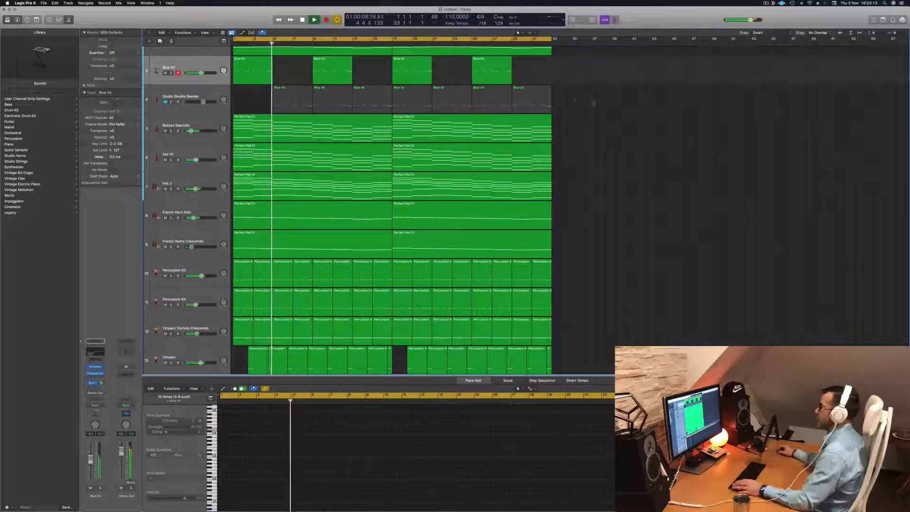
{"action": "left_click_drag", "start_coordinate": [592, 99], "coordinate": [299, 100]}
{"action": "key", "text": "Delete"}
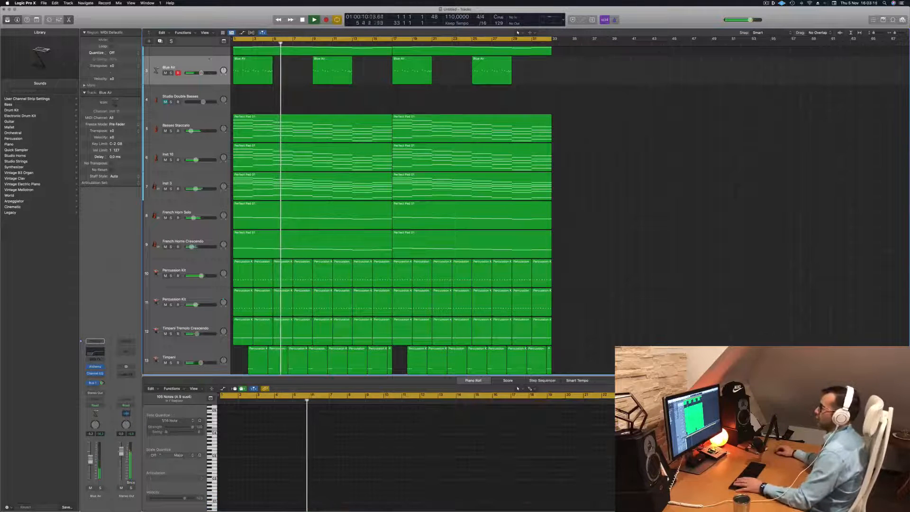
- Duplicate the Blue Air track with its instrument settings but without its regions
{"action": "left_click", "coordinate": [209, 59]}
{"action": "key", "text": "Return"}
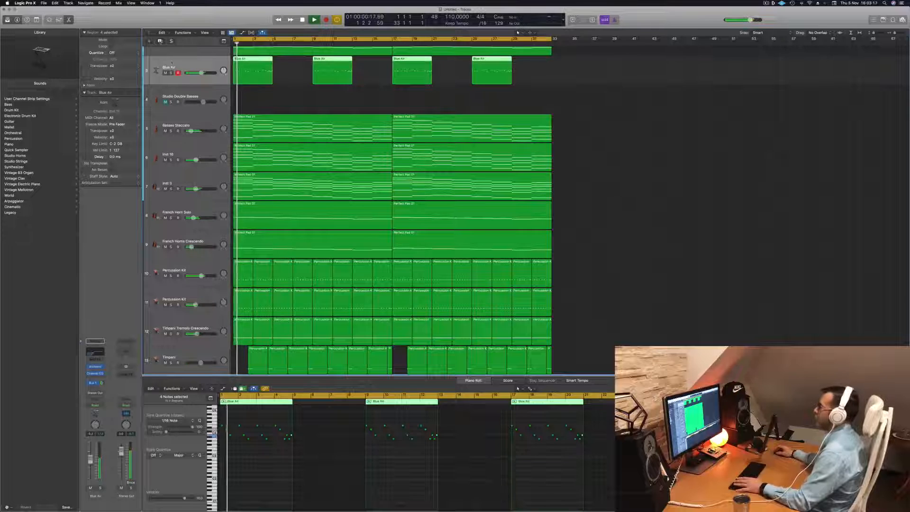
{"action": "key", "text": "super+d"}
{"action": "key", "text": "Return"}
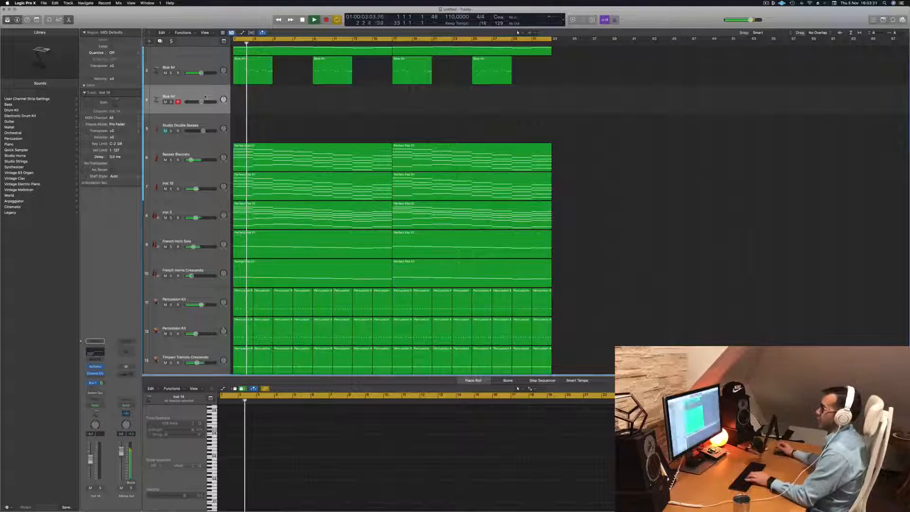
- Open Musical Typing and try out melody notes on the duplicated Blue Air track, one octave higher, over the playback
{"action": "key", "text": "super+k"}
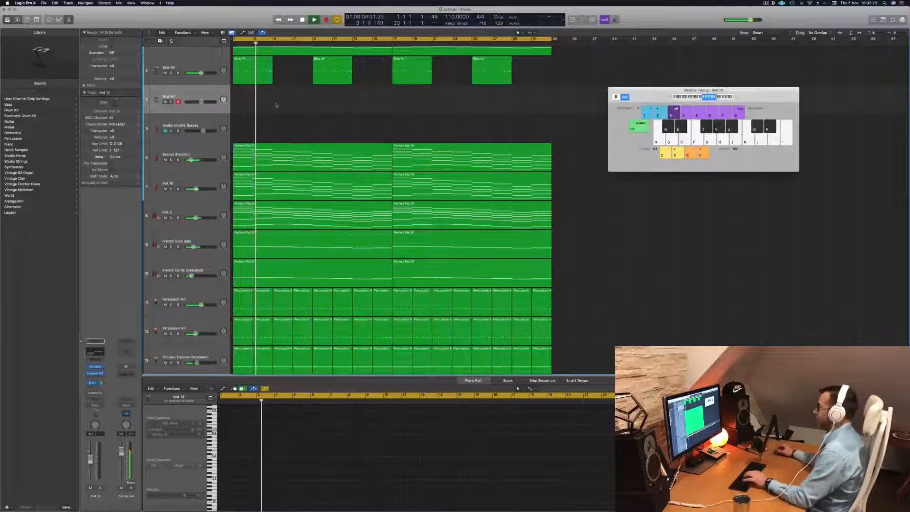
{"action": "key", "text": "h"}
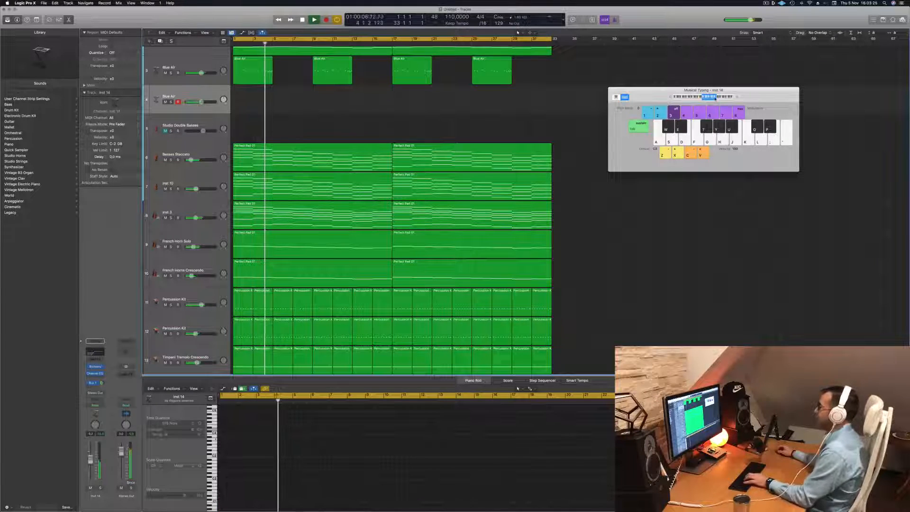
{"action": "key", "text": "j"}
{"action": "key", "text": "x"}
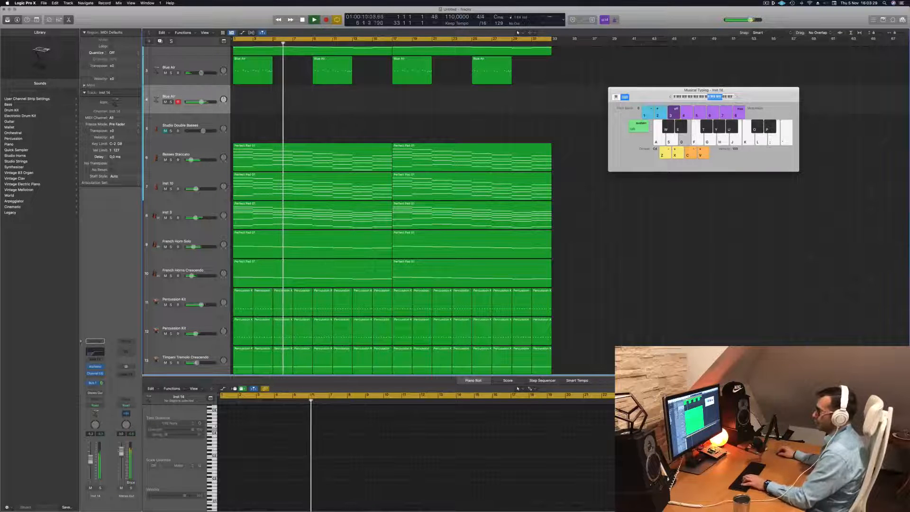
{"action": "key", "text": "s"}
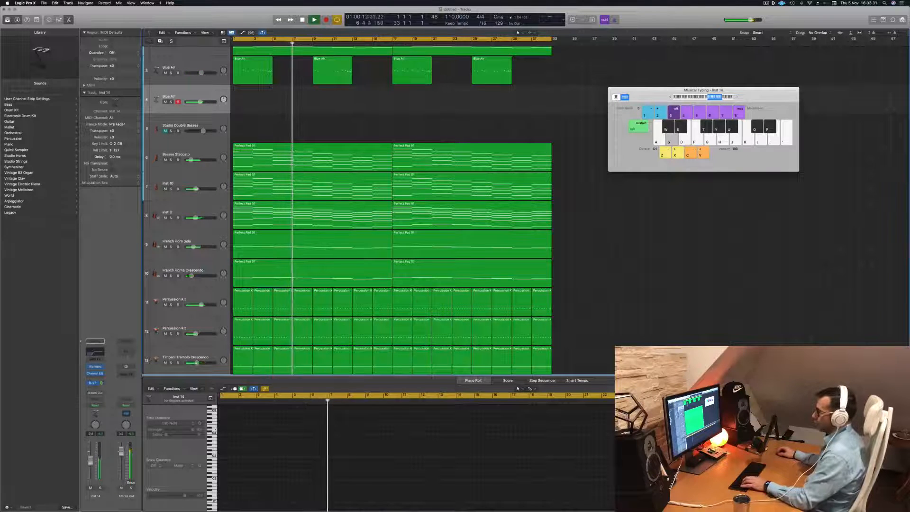
{"action": "key", "text": "d"}
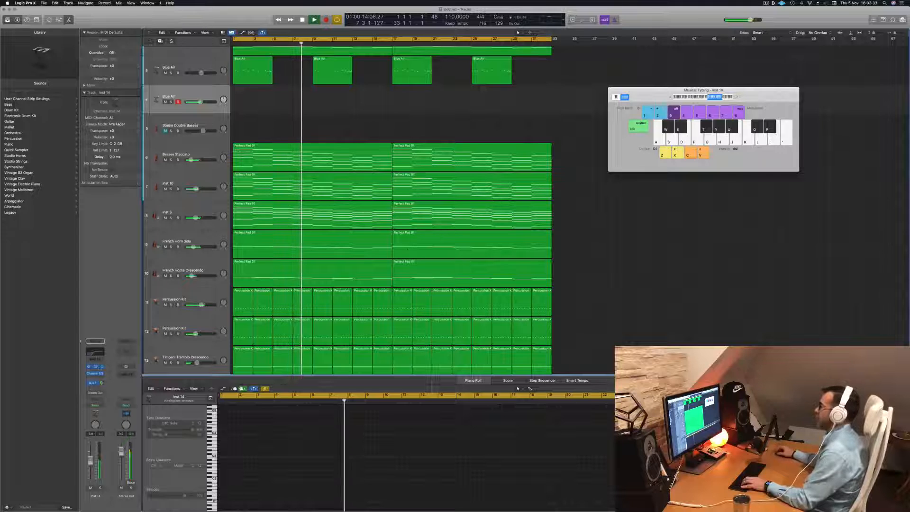
- Open Alchemy on the duplicated track and audition the presets Breathing, Can Of Worms and Crossing the Universe while playing notes
{"action": "left_click", "coordinate": [95, 366]}
{"action": "key", "text": "s"}
{"action": "key", "text": "a"}
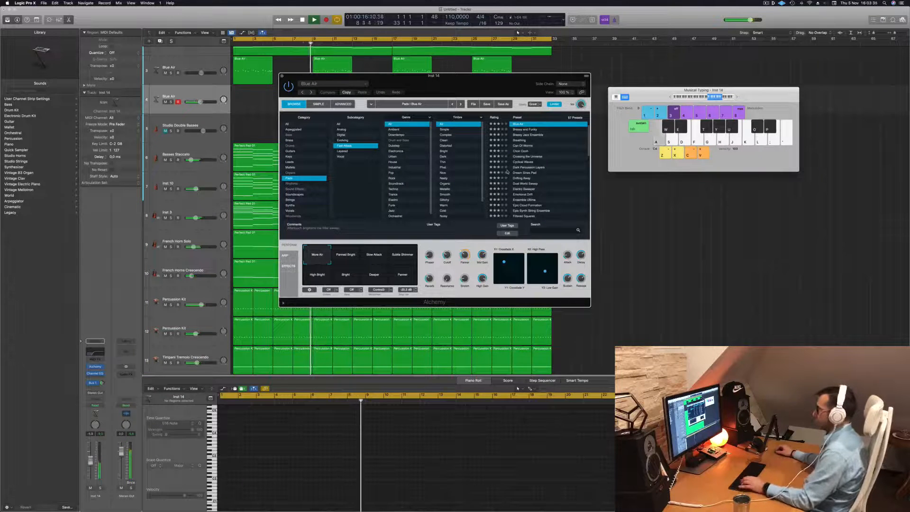
{"action": "left_click", "coordinate": [522, 141]}
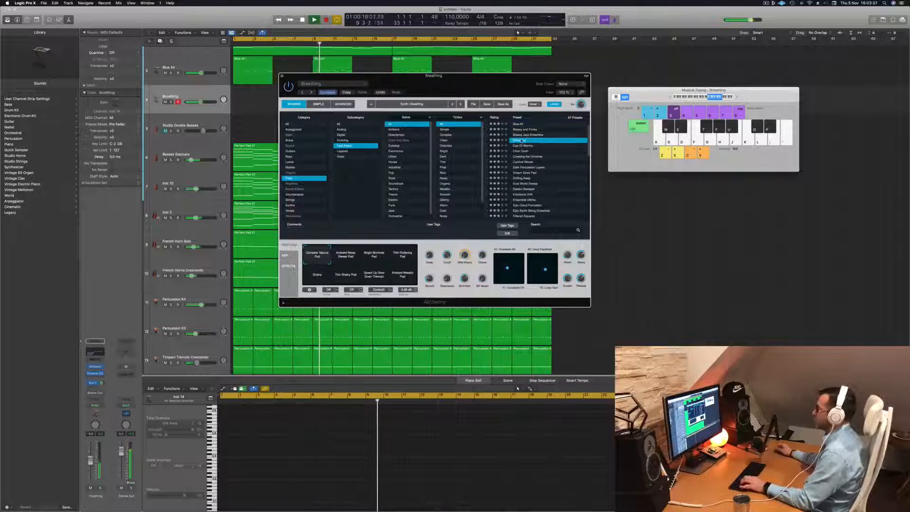
{"action": "left_click", "coordinate": [523, 145]}
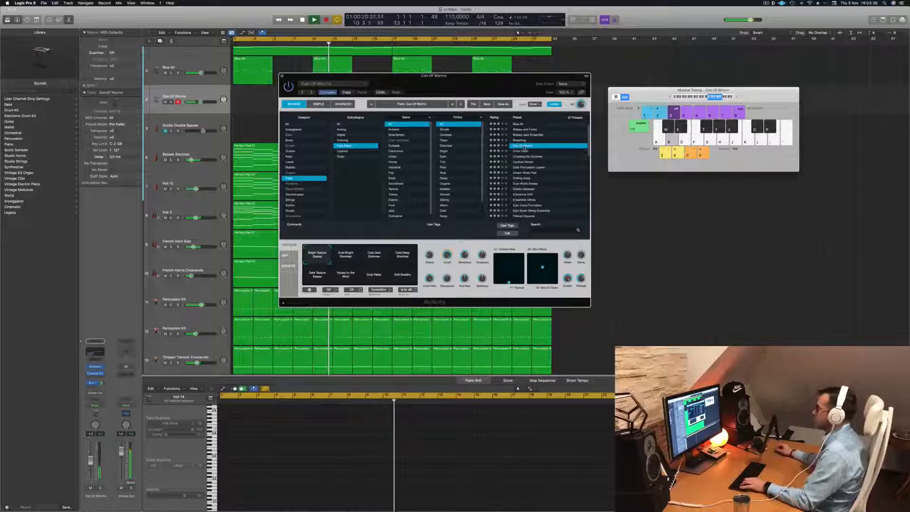
{"action": "left_click", "coordinate": [530, 156]}
{"action": "key", "text": "f"}
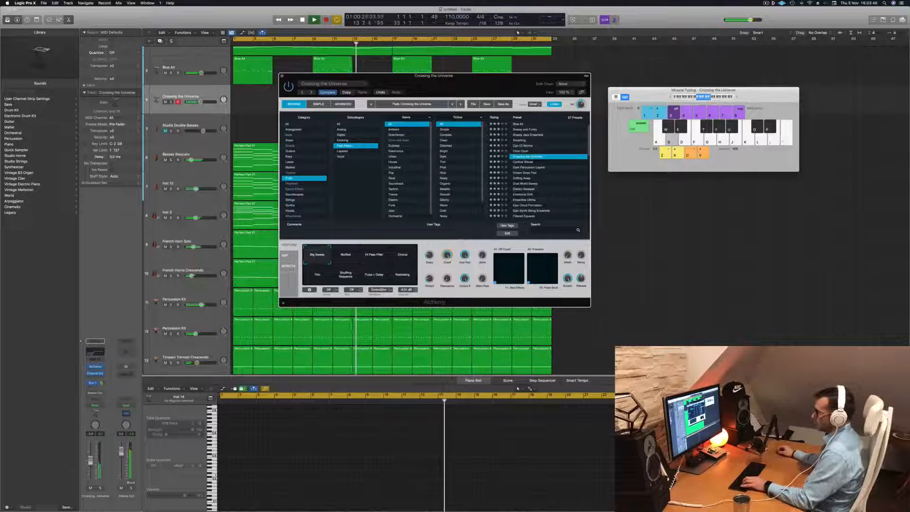
- Raise the Crossing the Universe track's volume and try the Muffled performance snapshot while playing notes
{"action": "left_click_drag", "start_coordinate": [91, 461], "coordinate": [91, 453]}
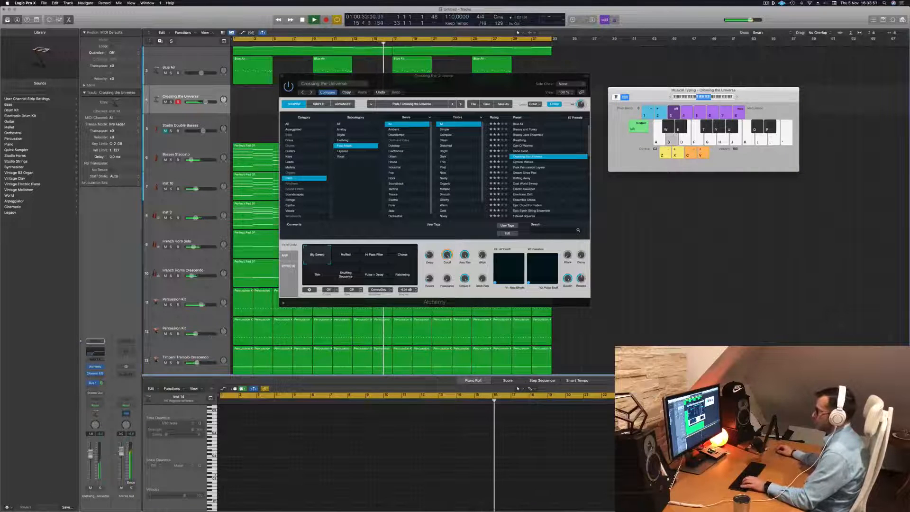
{"action": "left_click", "coordinate": [346, 256]}
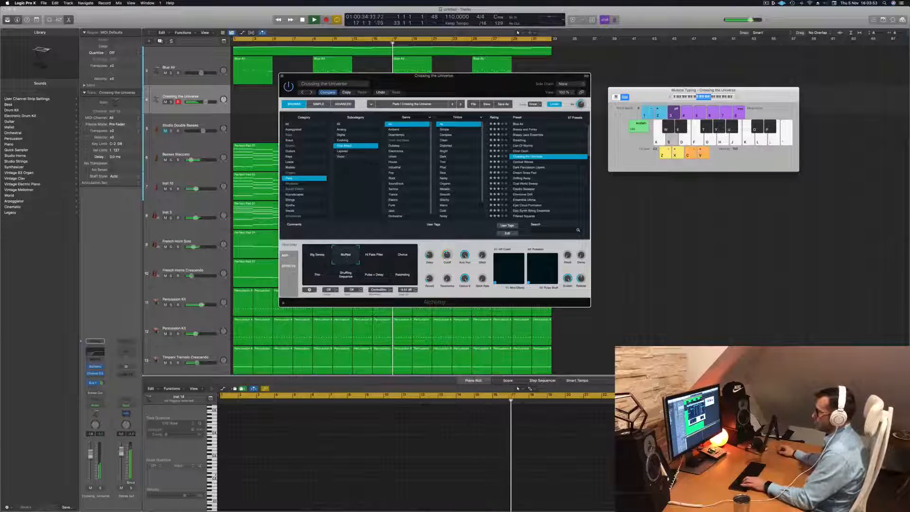
{"action": "left_click_drag", "start_coordinate": [90, 454], "coordinate": [90, 445]}
{"action": "key", "text": "d"}
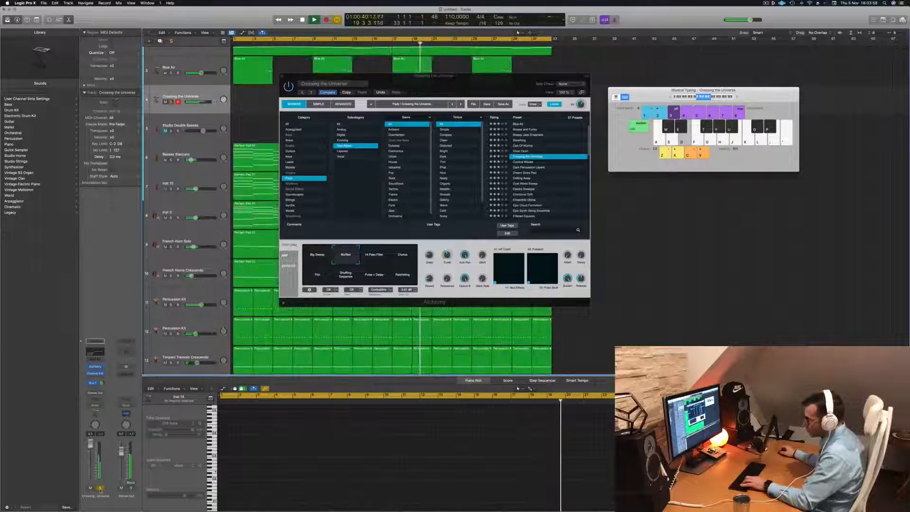
- Move the Alchemy window aside and audition the Chorus and Thin snapshots of Crossing the Universe
{"action": "left_click_drag", "start_coordinate": [473, 86], "coordinate": [678, 143]}
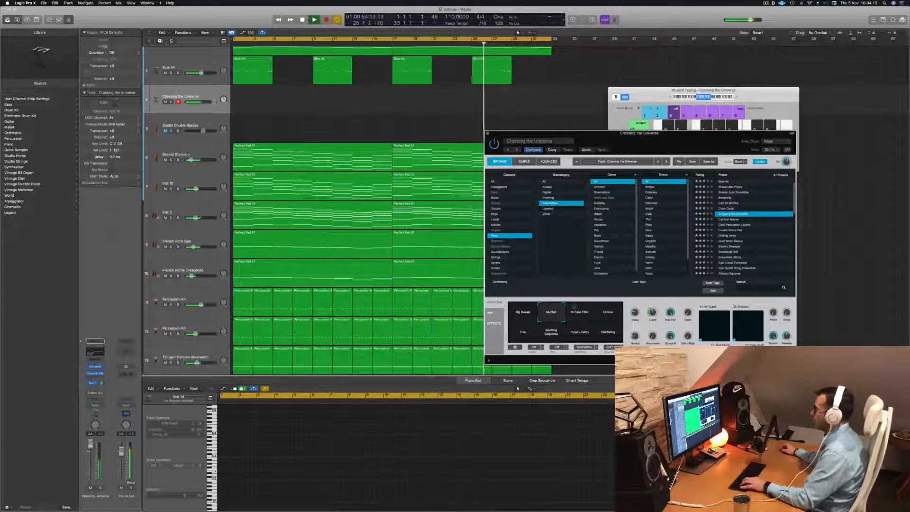
{"action": "left_click_drag", "start_coordinate": [579, 312], "coordinate": [599, 311]}
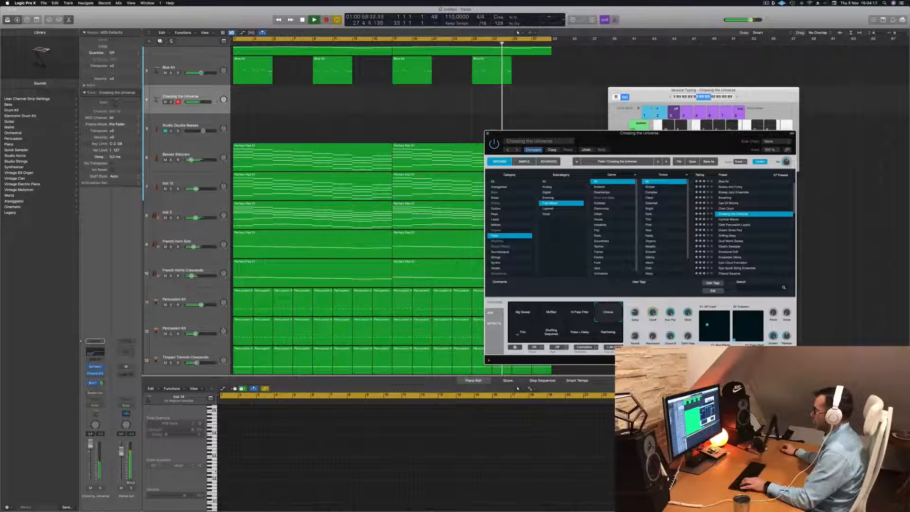
{"action": "left_click", "coordinate": [518, 334]}
- Audition the Alchemy pad presets Cyclical Waves, Dark Percussion Layers, Dream Sines Pad and Drifting Away over the playback
{"action": "left_click", "coordinate": [725, 220]}
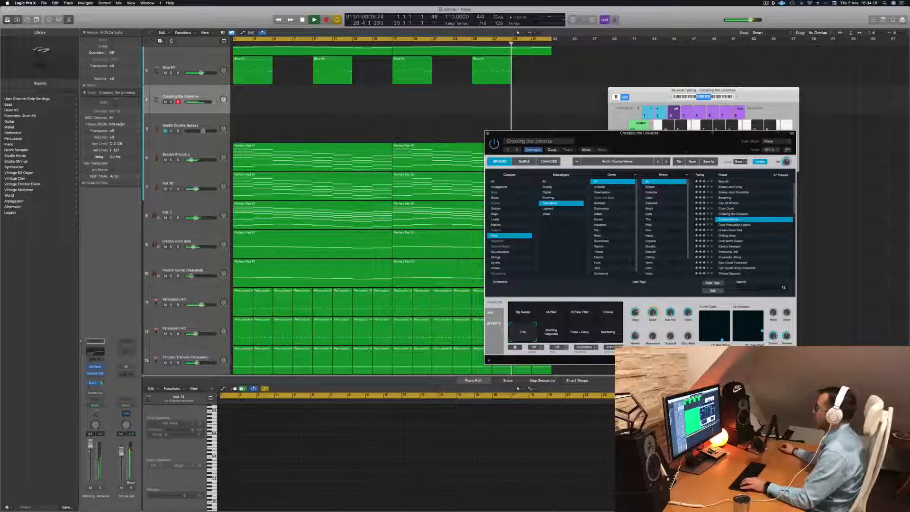
{"action": "left_click_drag", "start_coordinate": [581, 136], "coordinate": [442, 138]}
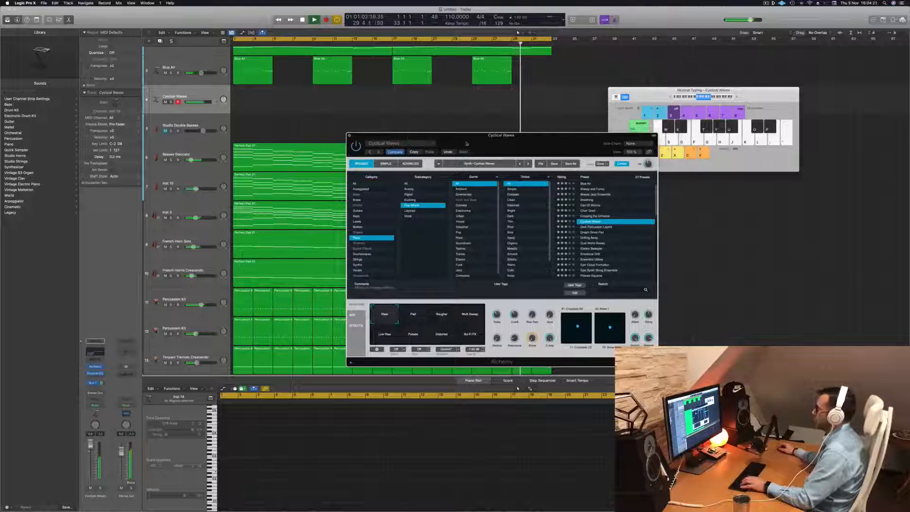
{"action": "left_click", "coordinate": [598, 227]}
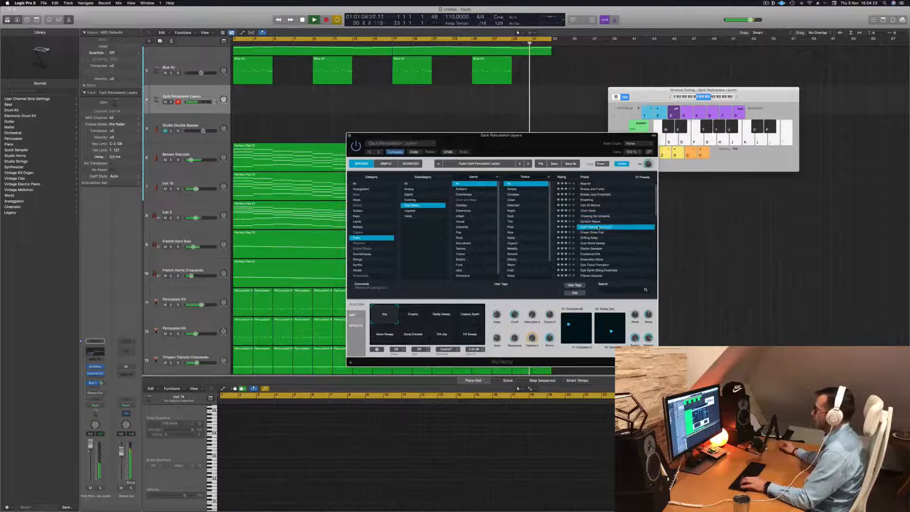
{"action": "left_click", "coordinate": [594, 233]}
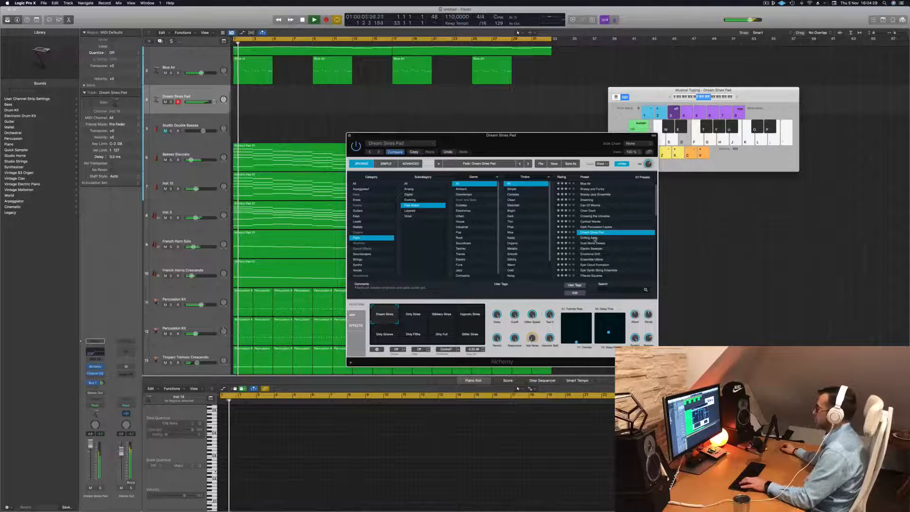
{"action": "left_click", "coordinate": [595, 237]}
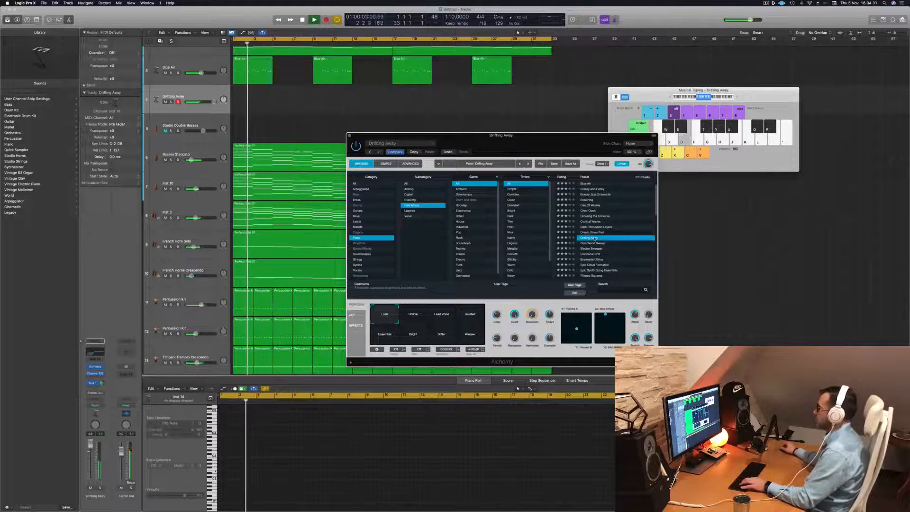
- Load the Dust World Sweep preset and audition its Muffled, Gated, String Ensemble, High Pitched, Filter Sequence and Rhythmic snapshots
{"action": "left_click", "coordinate": [592, 243]}
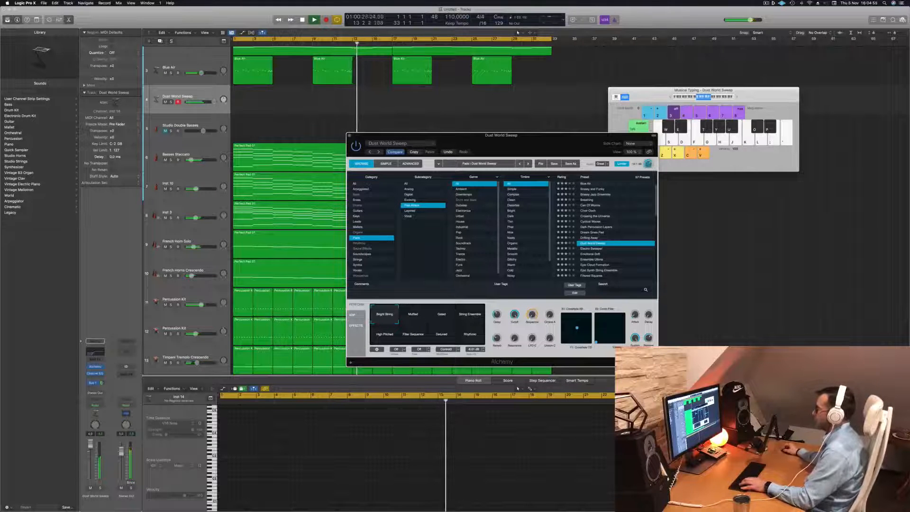
{"action": "left_click", "coordinate": [421, 316]}
{"action": "left_click", "coordinate": [441, 315]}
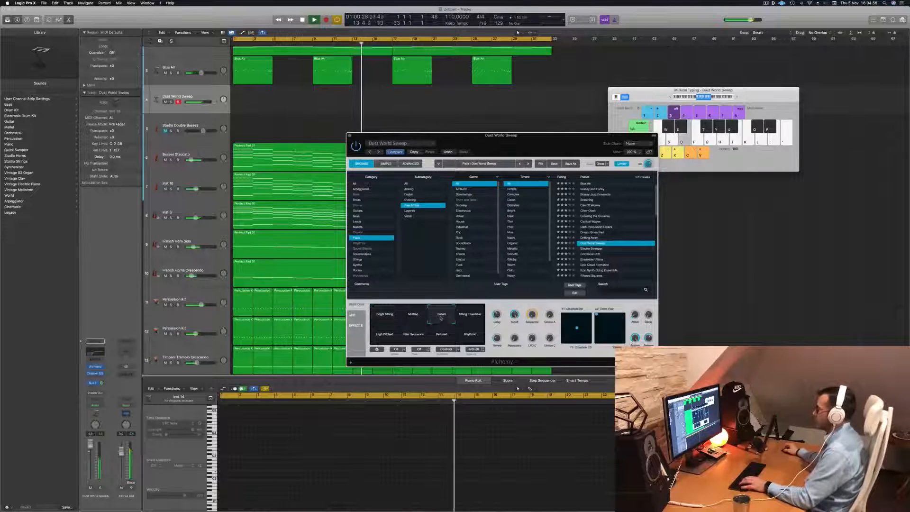
{"action": "left_click", "coordinate": [473, 318]}
{"action": "left_click", "coordinate": [385, 334]}
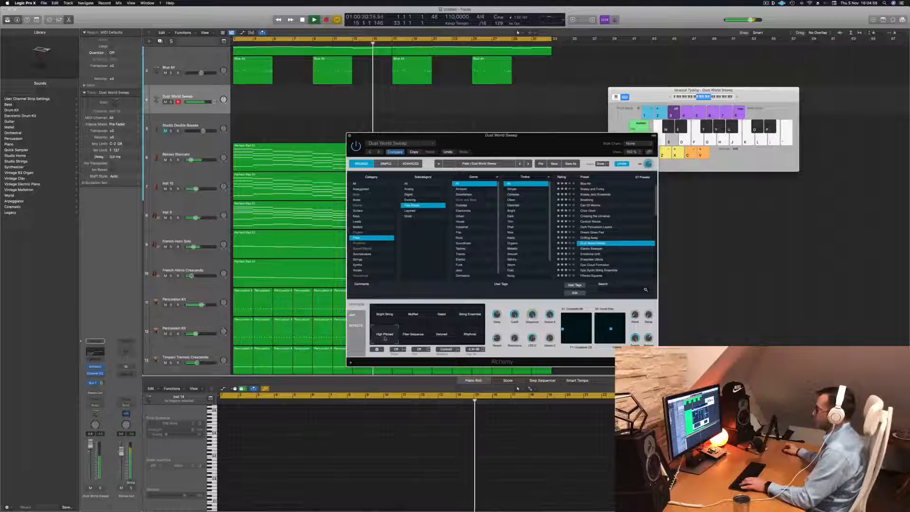
{"action": "left_click", "coordinate": [412, 337]}
{"action": "left_click", "coordinate": [469, 334]}
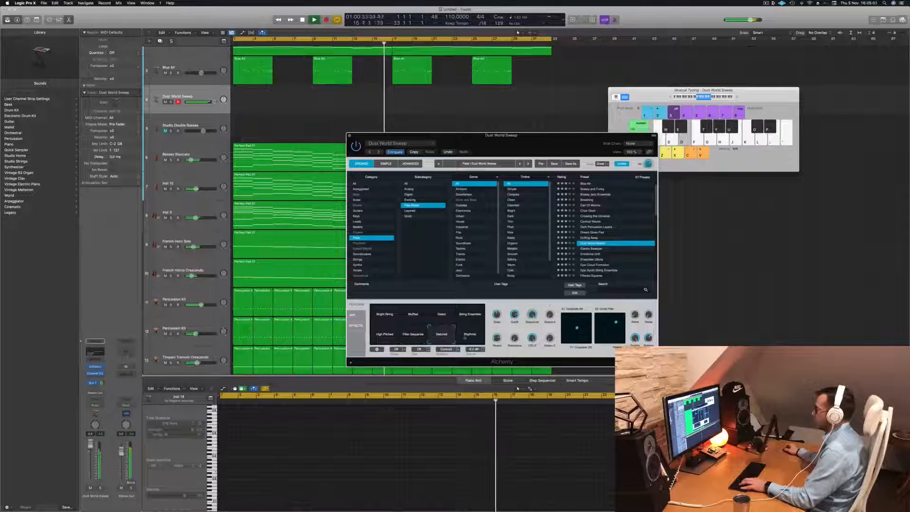
- Load the Emotional Drift preset, lower the track's volume slightly and audition its Shimmers, Space Bubbles, Bright and Organ Lead snapshots
{"action": "left_click", "coordinate": [595, 254]}
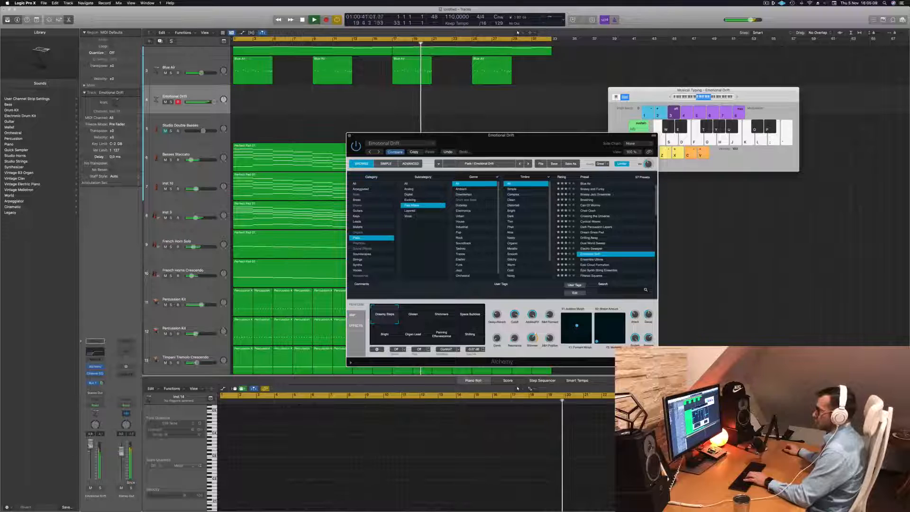
{"action": "left_click_drag", "start_coordinate": [90, 453], "coordinate": [90, 457]}
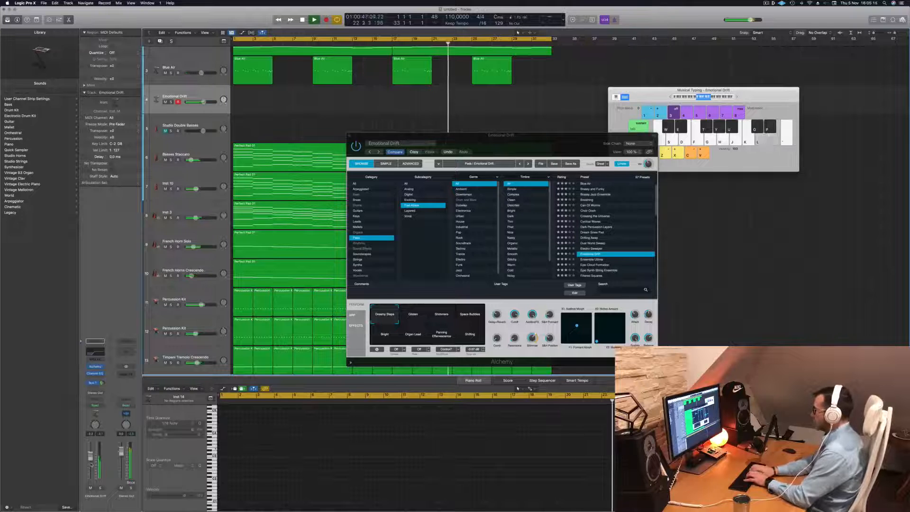
{"action": "left_click", "coordinate": [445, 321]}
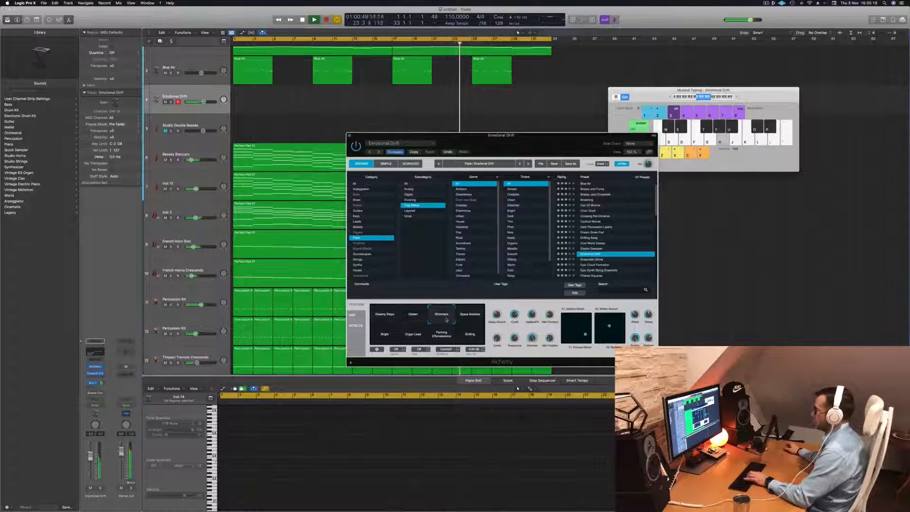
{"action": "left_click", "coordinate": [471, 316]}
{"action": "left_click", "coordinate": [386, 336]}
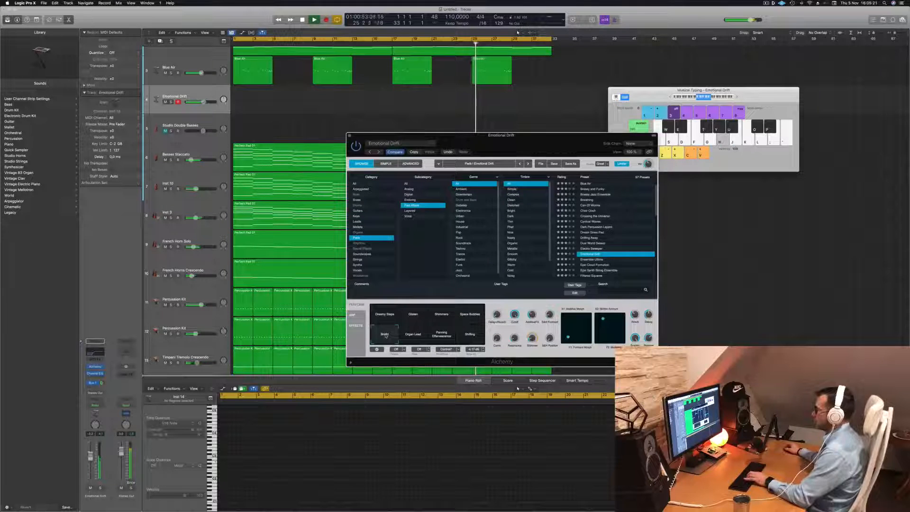
{"action": "left_click", "coordinate": [420, 336]}
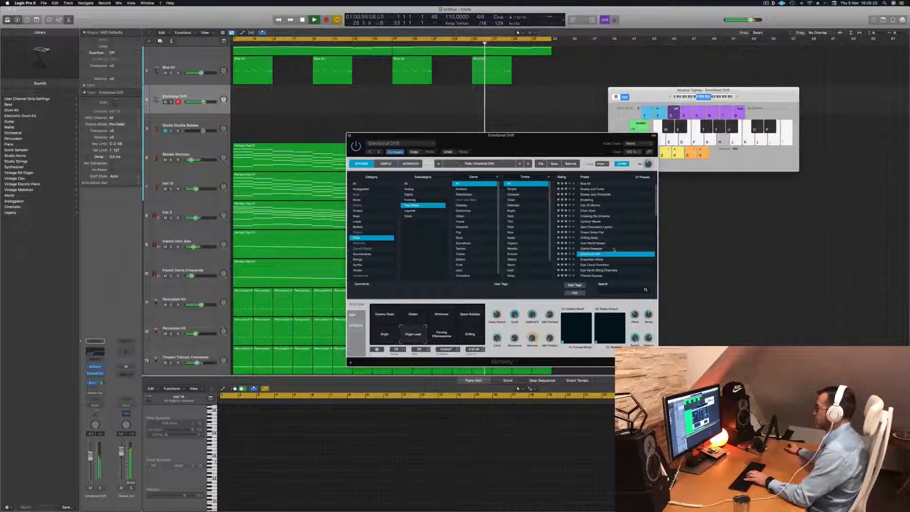
- Try the Ensemble Ultima preset, load Epic Cloud Formation instead and listen to its track briefly in solo
{"action": "scroll", "coordinate": [613, 249], "scroll_direction": "down", "scroll_amount": 3}
{"action": "left_click", "coordinate": [593, 226]}
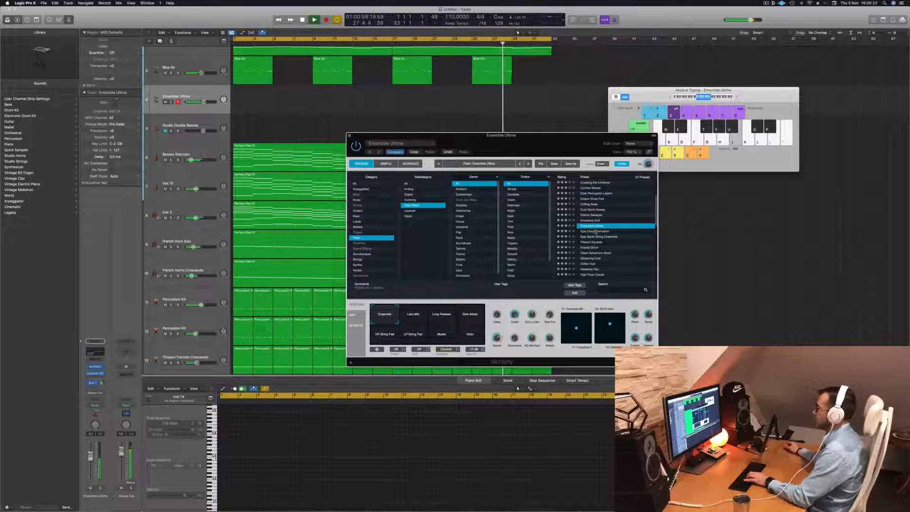
{"action": "left_click", "coordinate": [596, 231]}
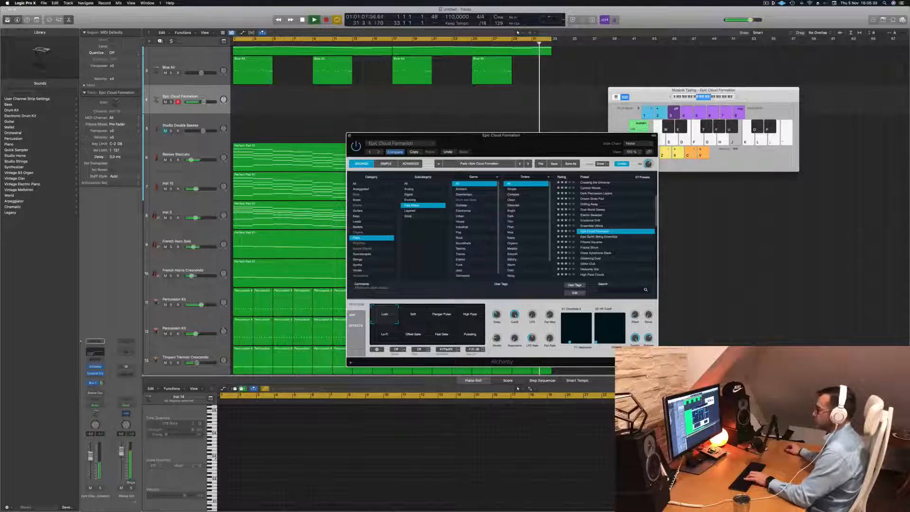
{"action": "left_click", "coordinate": [100, 489]}
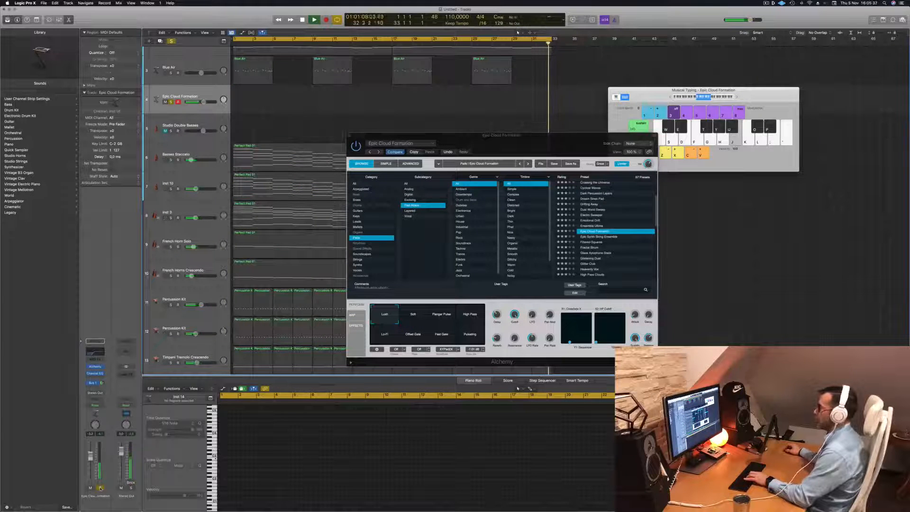
{"action": "left_click", "coordinate": [100, 488]}
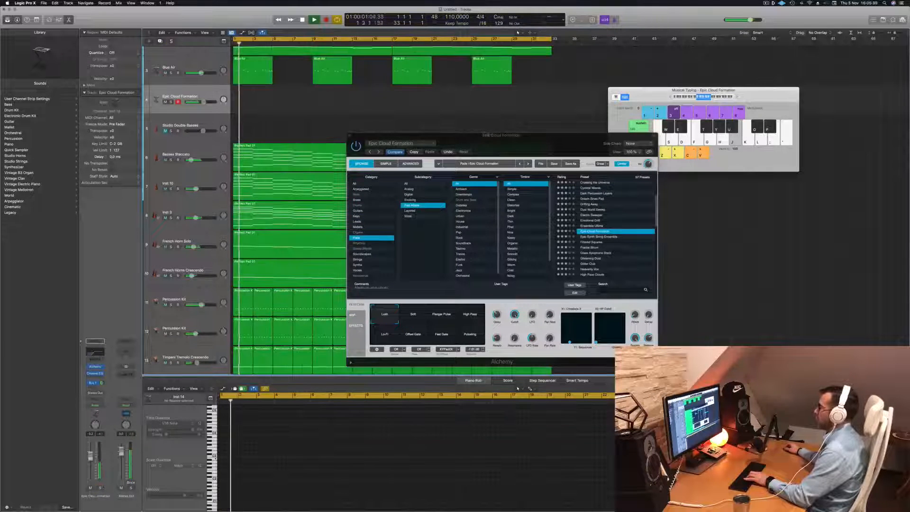
- Move the Alchemy window clear of the arrangement and copy the first Basses Staccato region onto the Epic Cloud Formation track
{"action": "left_click_drag", "start_coordinate": [509, 134], "coordinate": [873, 137]}
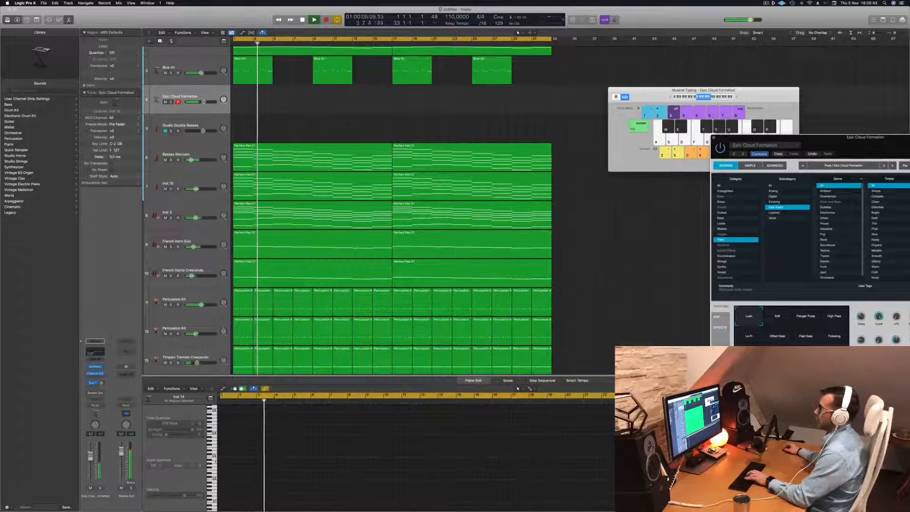
{"action": "left_click", "coordinate": [298, 151]}
{"action": "left_click_drag", "start_coordinate": [299, 151], "coordinate": [299, 93]}
- Delete the lower chord notes in the copied Epic Cloud Formation region, leaving only the top two notes of each chord
{"action": "scroll", "coordinate": [259, 446], "scroll_direction": "down", "scroll_amount": 3}
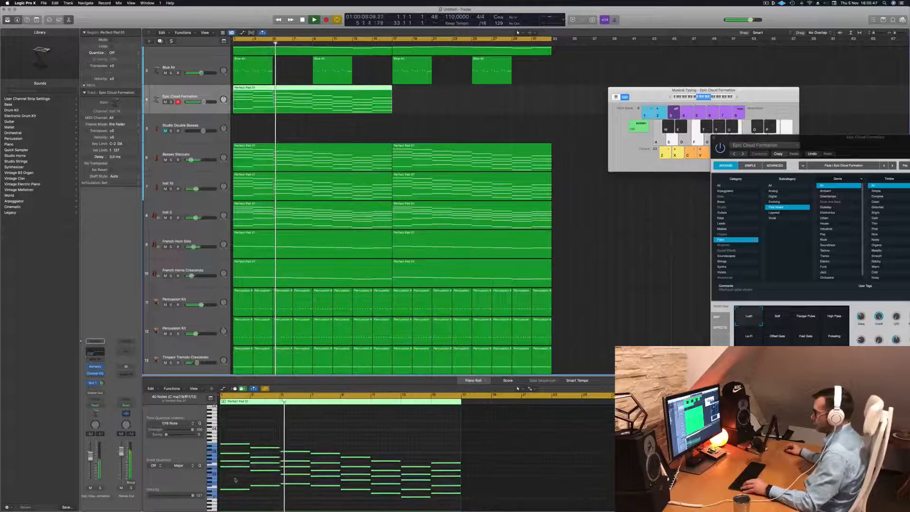
{"action": "mouse_move", "coordinate": [223, 476]}
{"action": "left_mouse_down"}
{"action": "mouse_move", "coordinate": [266, 491]}
{"action": "mouse_move", "coordinate": [359, 499]}
{"action": "mouse_move", "coordinate": [452, 444]}
{"action": "left_mouse_up"}
{"action": "key", "text": "Delete"}
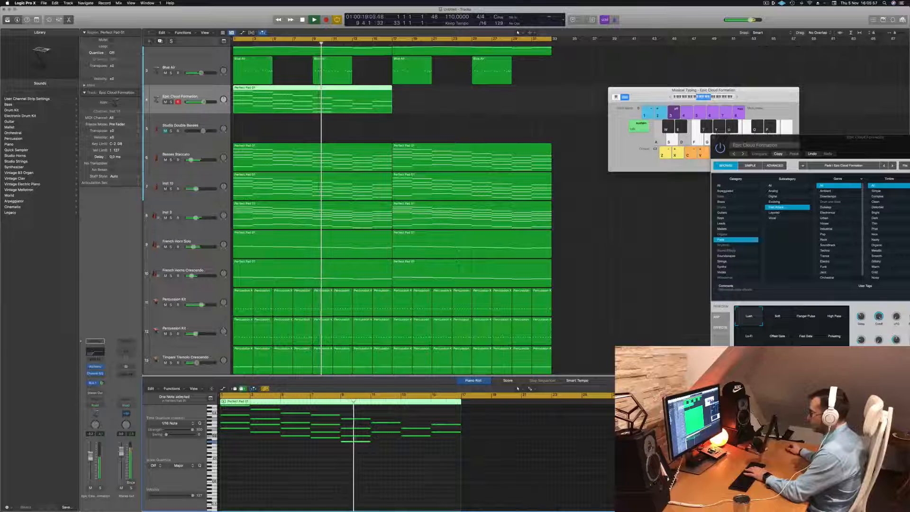
{"action": "left_click", "coordinate": [293, 433], "text": "shift"}
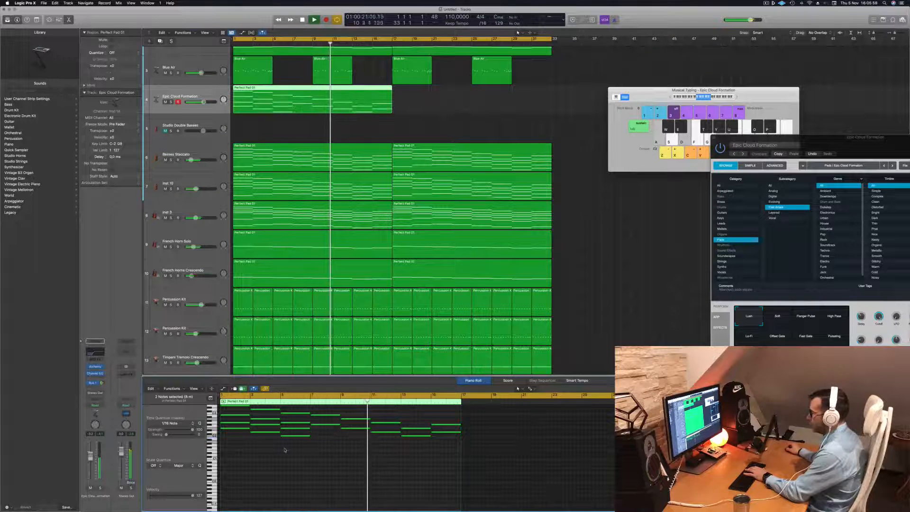
{"action": "key", "text": "Delete"}
{"action": "left_click_drag", "start_coordinate": [268, 444], "coordinate": [271, 426]}
{"action": "key", "text": "Delete"}
{"action": "scroll", "coordinate": [234, 437], "scroll_direction": "up", "scroll_amount": 3}
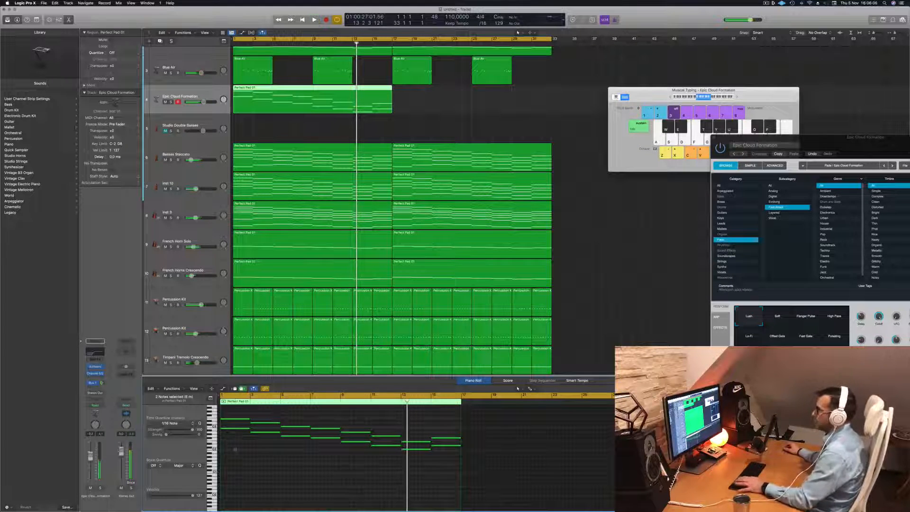
- Play from the start, copy the thinned Epic Cloud Formation region to bar 17 and check the track in solo
{"action": "key", "text": "Return"}
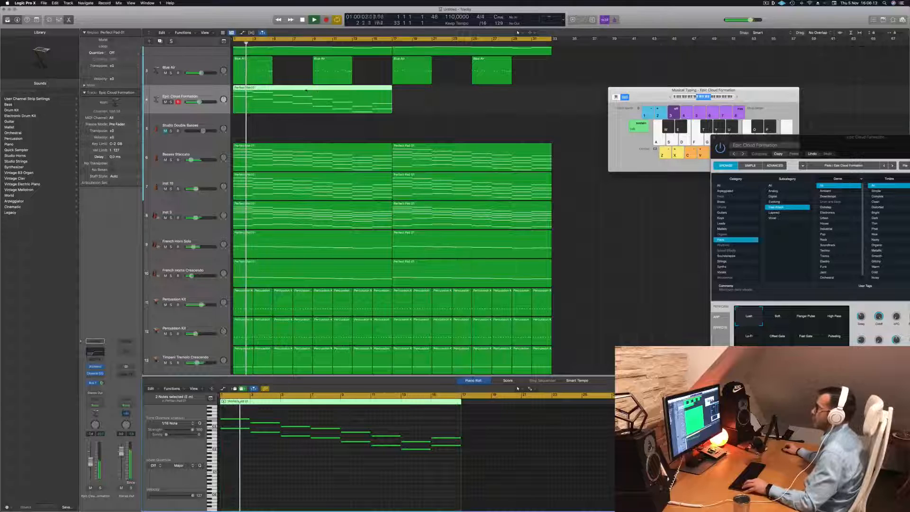
{"action": "left_click_drag", "start_coordinate": [306, 90], "coordinate": [464, 91]}
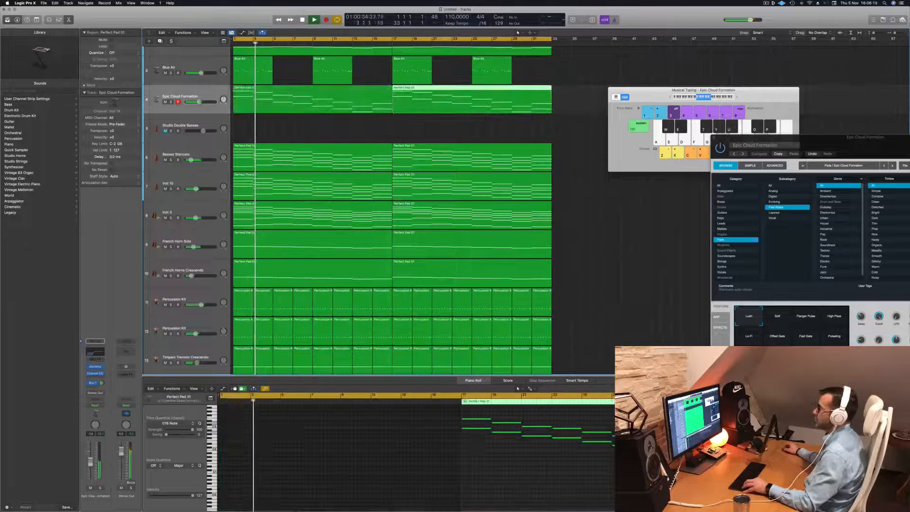
{"action": "left_click", "coordinate": [171, 103]}
{"action": "left_click", "coordinate": [171, 102]}
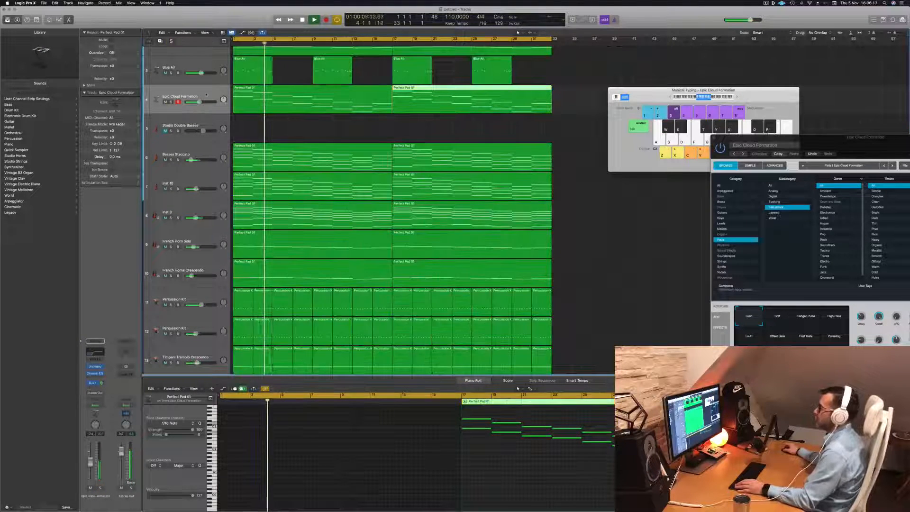
- Low-cut the Epic Cloud Formation track at 1030 Hz with a 12 dB/Oct slope in Channel EQ, check it in solo and raise its bus send
{"action": "left_click", "coordinate": [167, 108]}
{"action": "left_click", "coordinate": [95, 352]}
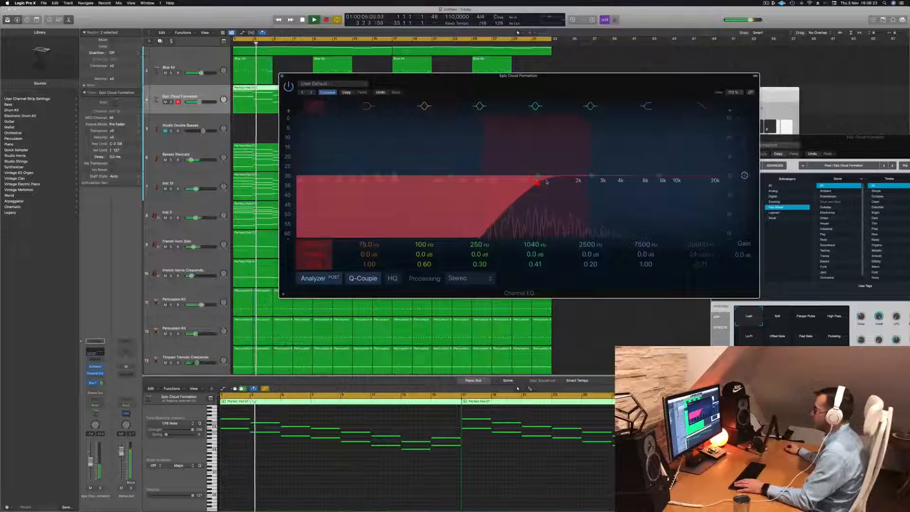
{"action": "left_click", "coordinate": [537, 182]}
{"action": "left_click", "coordinate": [101, 488]}
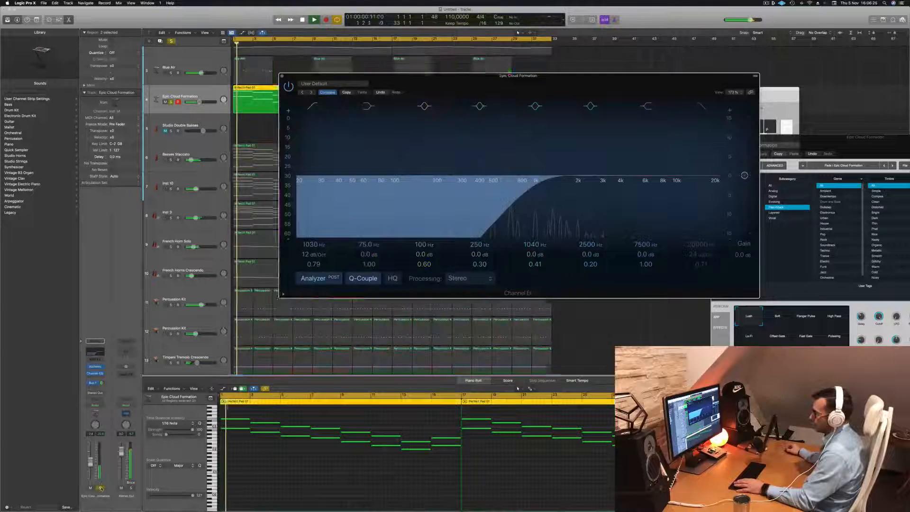
{"action": "left_click", "coordinate": [101, 488]}
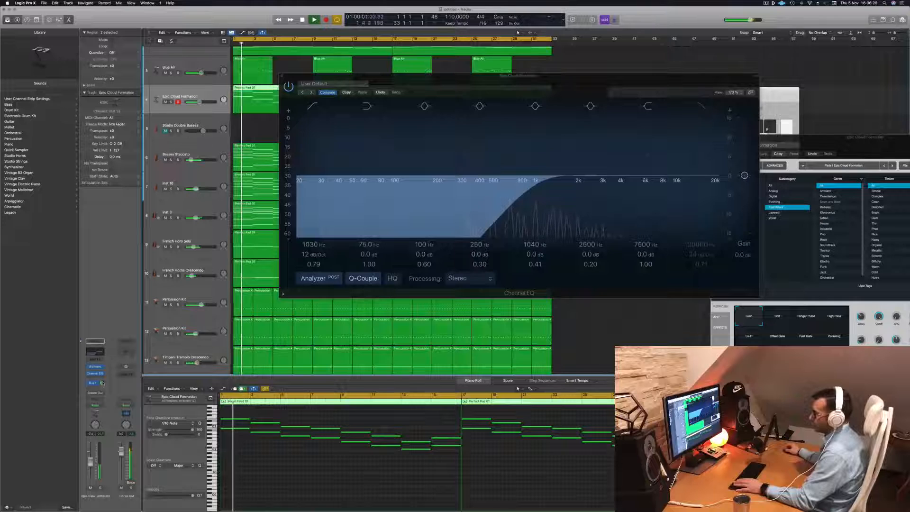
{"action": "left_click_drag", "start_coordinate": [102, 383], "coordinate": [109, 376]}
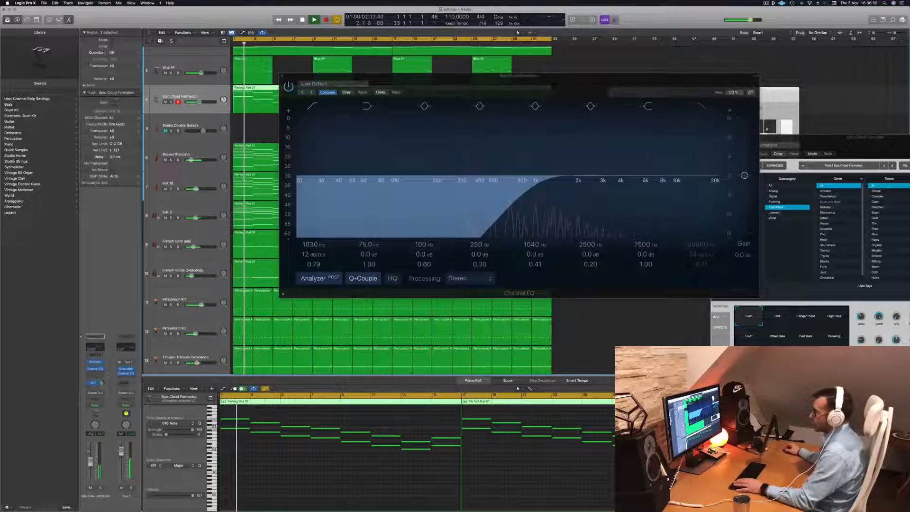
{"action": "left_click", "coordinate": [282, 76]}
- Select the Blue Air track, replay from the start and compare the soloed Epic Cloud Formation layer with the full mix
{"action": "scroll", "coordinate": [232, 64], "scroll_direction": "down", "scroll_amount": 4}
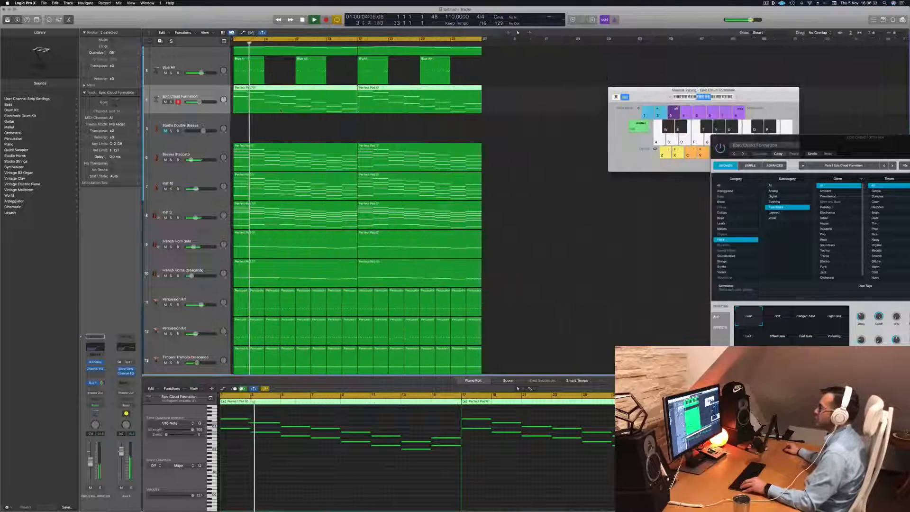
{"action": "left_click", "coordinate": [200, 63]}
{"action": "key", "text": "Return"}
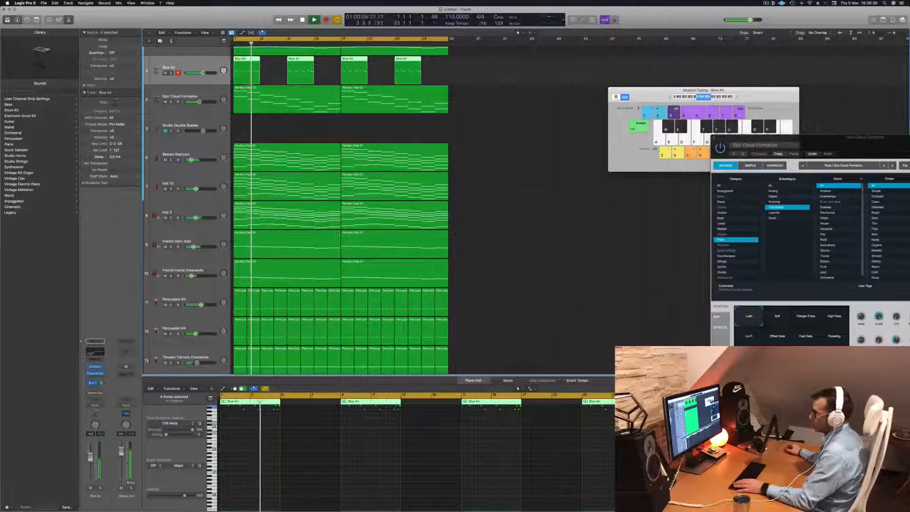
{"action": "left_click", "coordinate": [170, 102]}
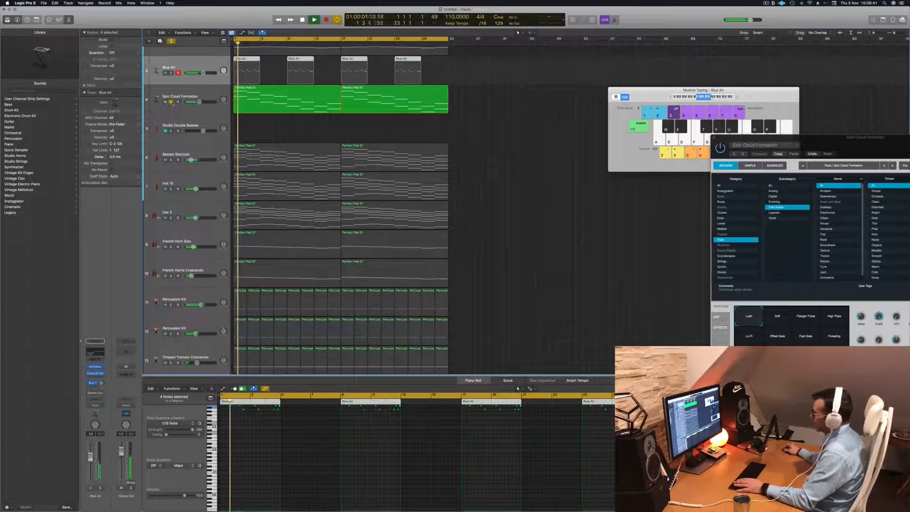
{"action": "left_click", "coordinate": [171, 101]}
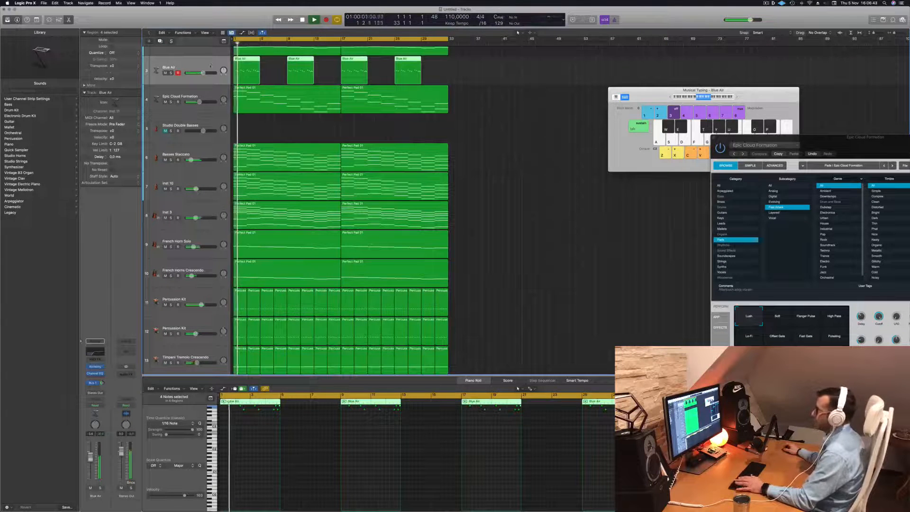
{"action": "scroll", "coordinate": [491, 150], "scroll_direction": "up", "scroll_amount": 4}
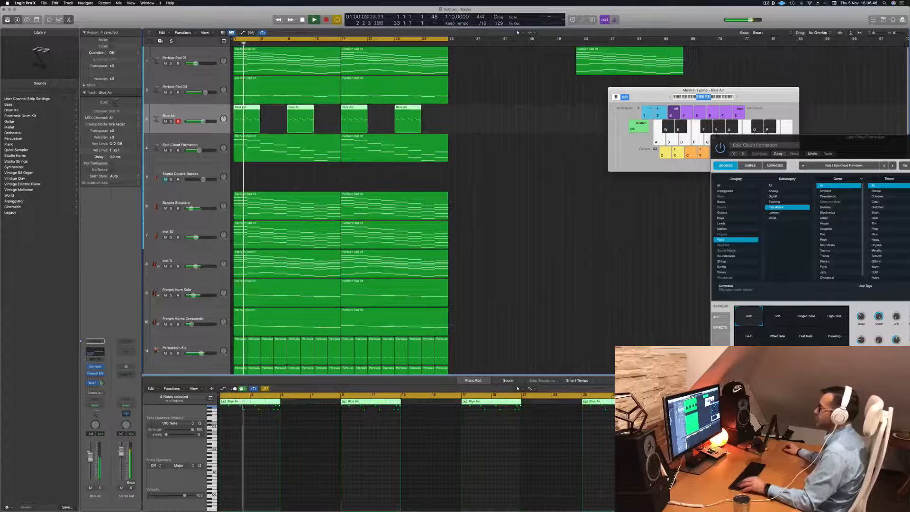
- Solo the Perfect Pad 03 track and transpose all notes in both of its regions down one octave
{"action": "left_click", "coordinate": [170, 92]}
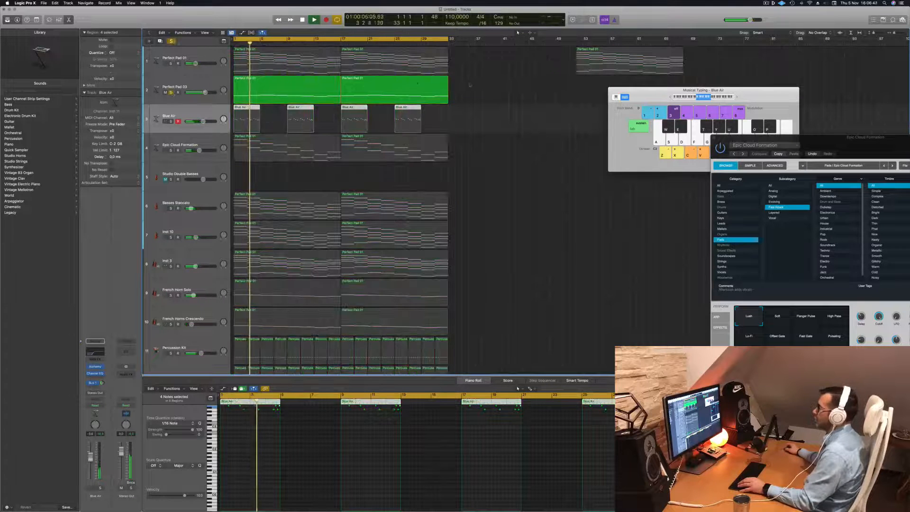
{"action": "left_click", "coordinate": [431, 88]}
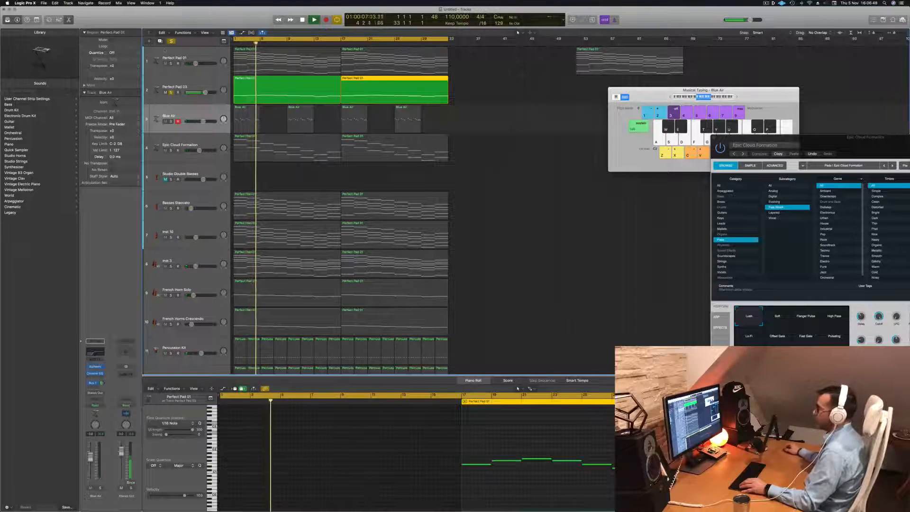
{"action": "left_click", "coordinate": [206, 82]}
{"action": "left_click", "coordinate": [401, 465]}
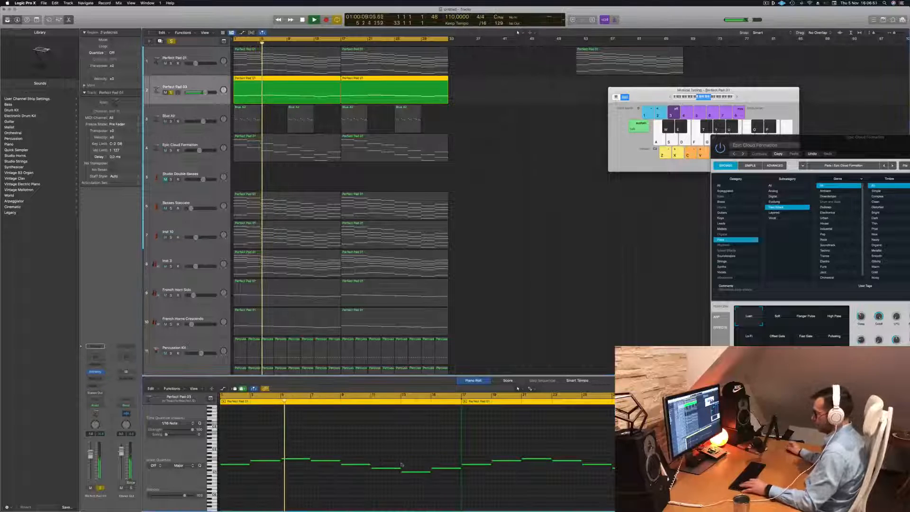
{"action": "key", "text": "super+a"}
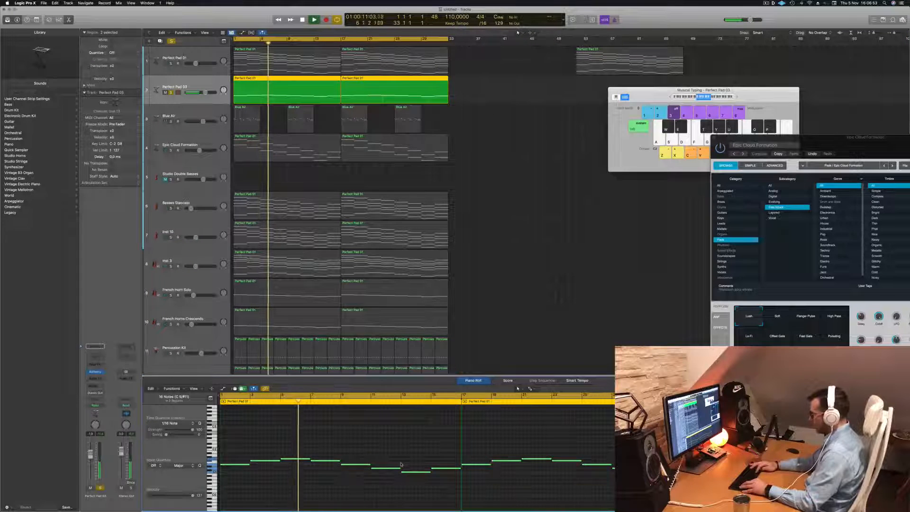
{"action": "key", "text": "shift+alt+Down"}
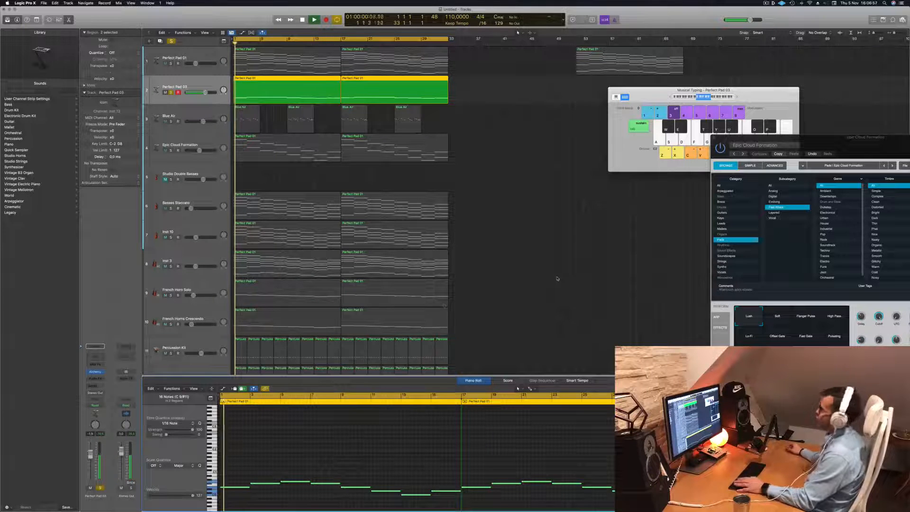
- Unsolo the Perfect Pad 03 track, lower its volume slightly and play the full mix from the start
{"action": "left_click", "coordinate": [100, 488]}
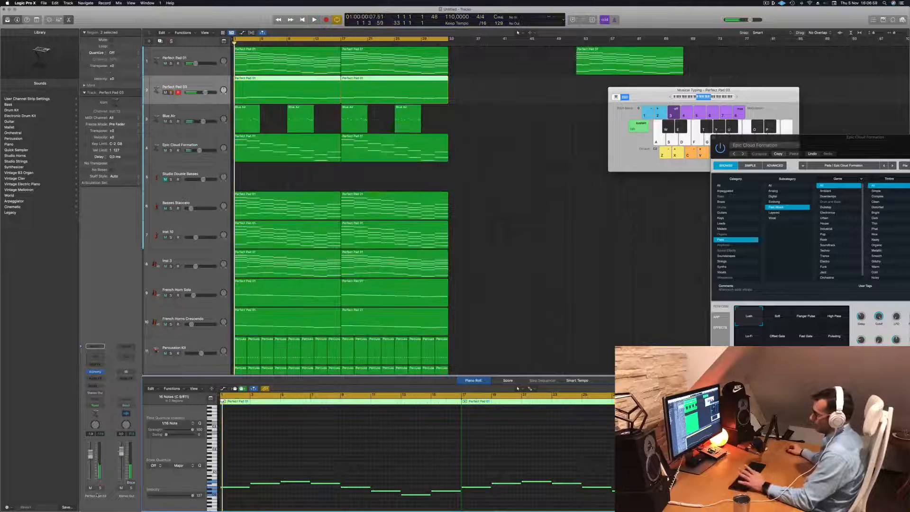
{"action": "key", "text": "space"}
{"action": "left_click_drag", "start_coordinate": [206, 93], "coordinate": [204, 92]}
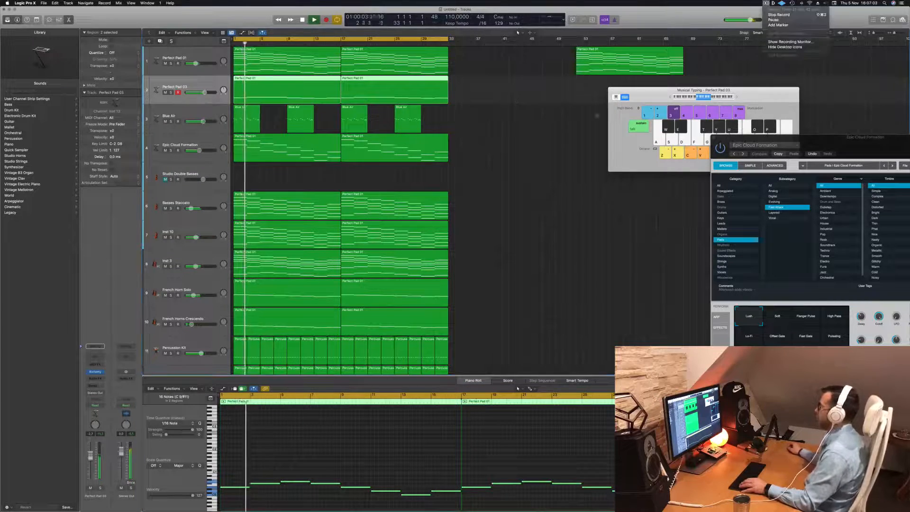
{"action": "left_click", "coordinate": [518, 172]}
{"action": "key", "text": "super+Left"}
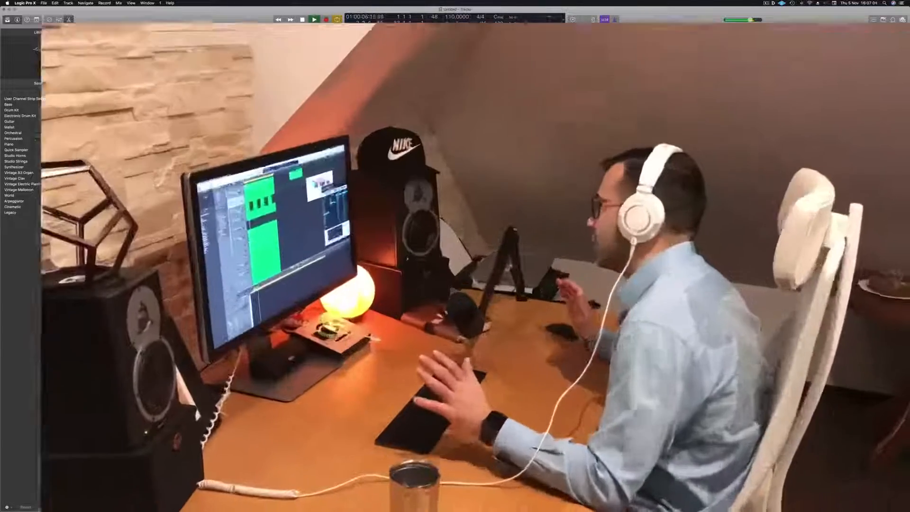